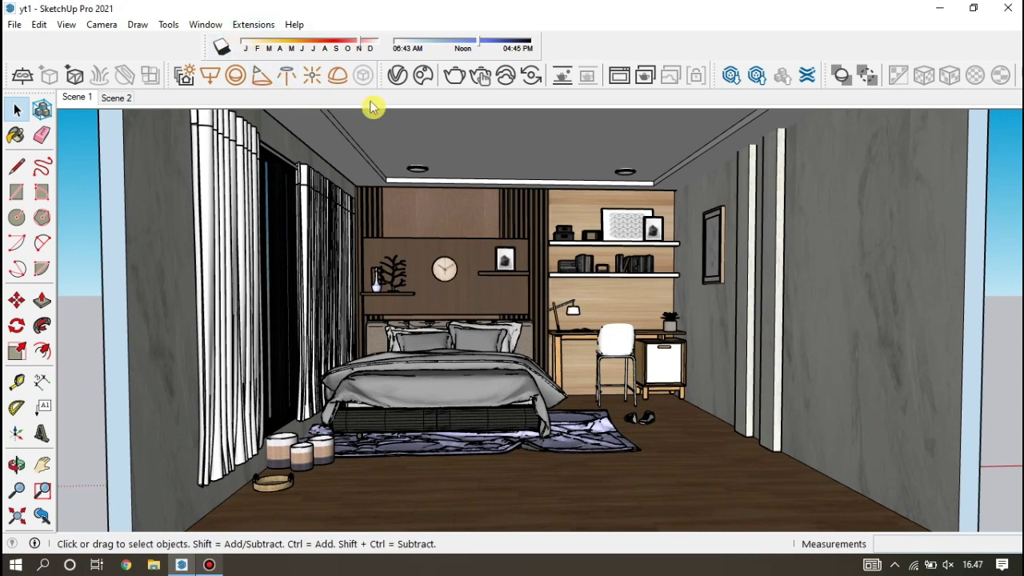
Step: Start Enscape from the Extensions menu so the bedroom model appears as a live render
click(238, 29)
mouse_move(270, 58)
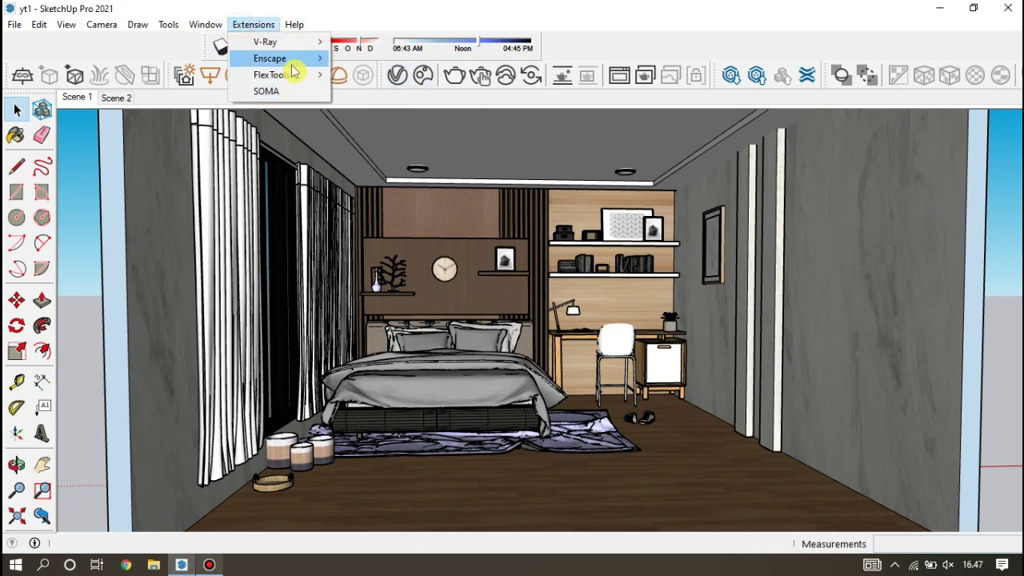
click(377, 59)
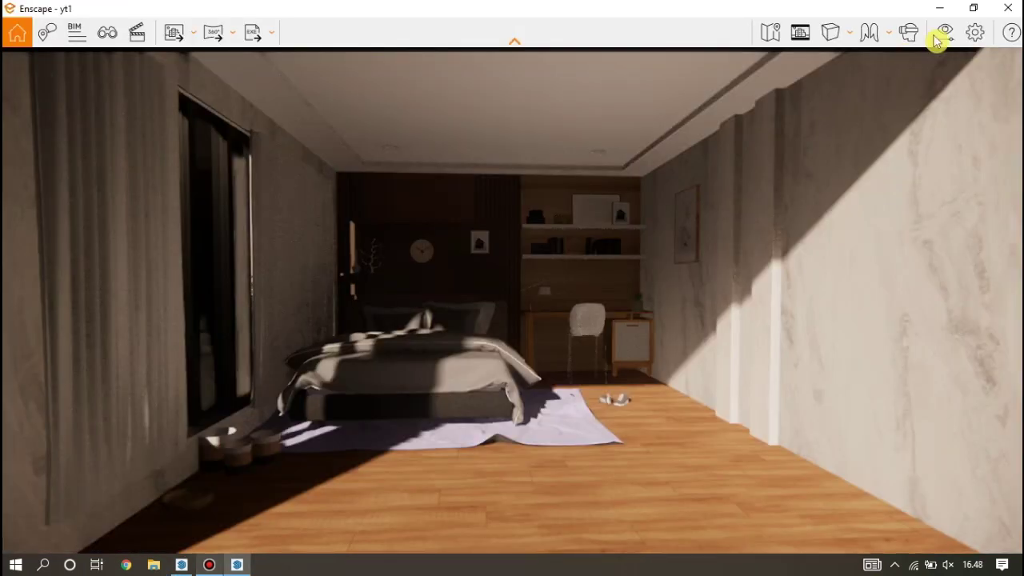
Step: Load VizPeople_non_commercial_hdr_v1_03.hdr from the HDRI SketchUp folder as the Enscape skybox
click(943, 33)
click(638, 201)
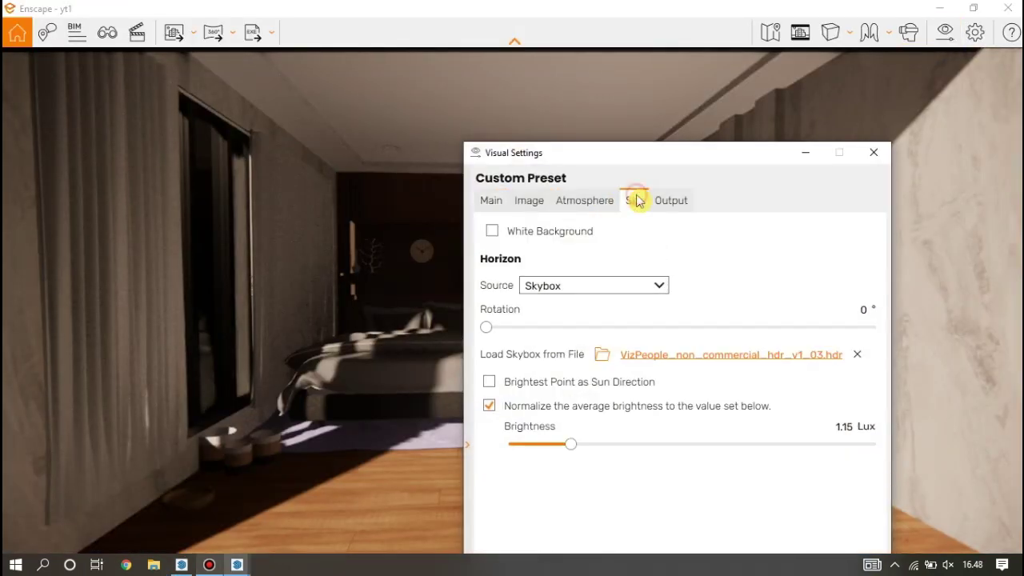
click(602, 355)
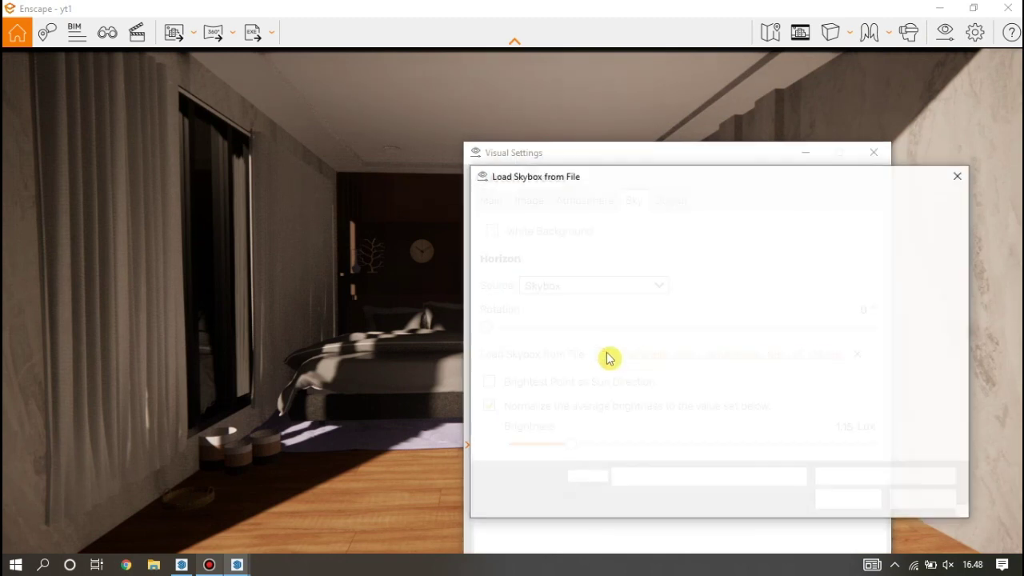
double_click(661, 320)
click(650, 289)
double_click(650, 289)
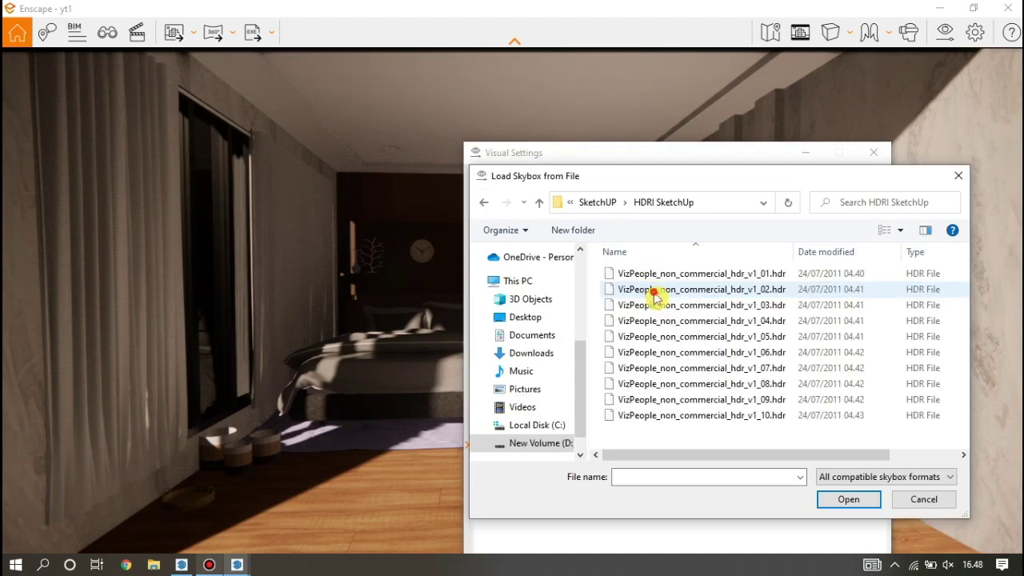
double_click(656, 305)
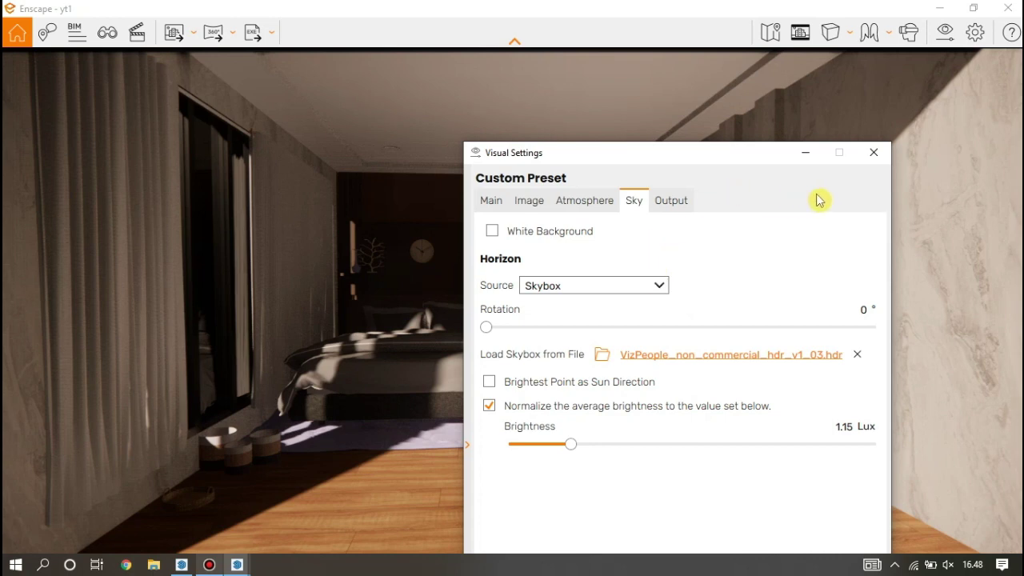
click(872, 153)
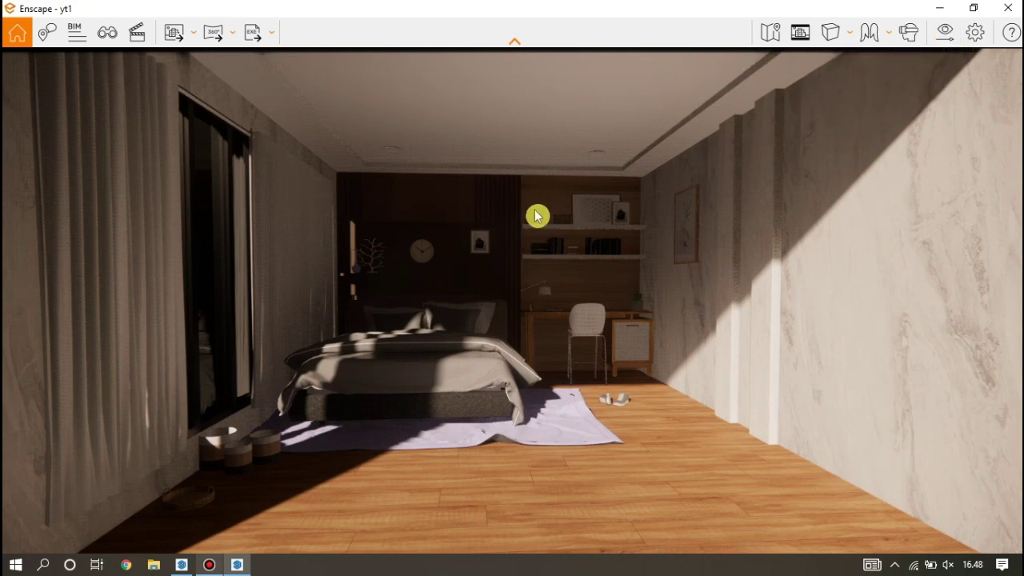
Step: Set the Enscape time of day to about 05:22 pre-dawn and zoom the camera in
mouse_move(567, 272)
shift+right_down()
mouse_move(713, 251)
mouse_move(856, 256)
shift+right_up()
shift+right_drag(734, 255, 808, 254)
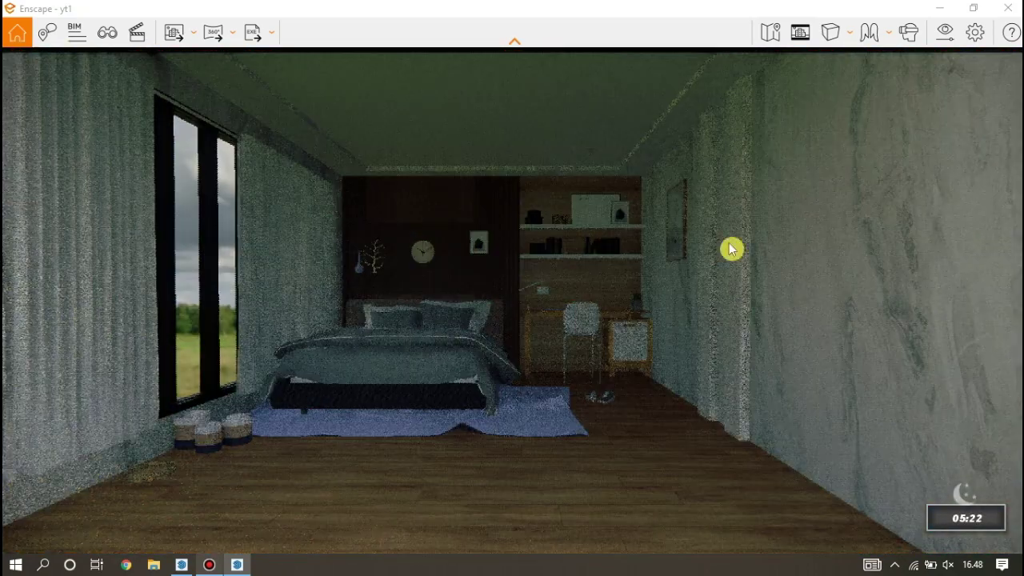
scroll(297, 131, up, 5)
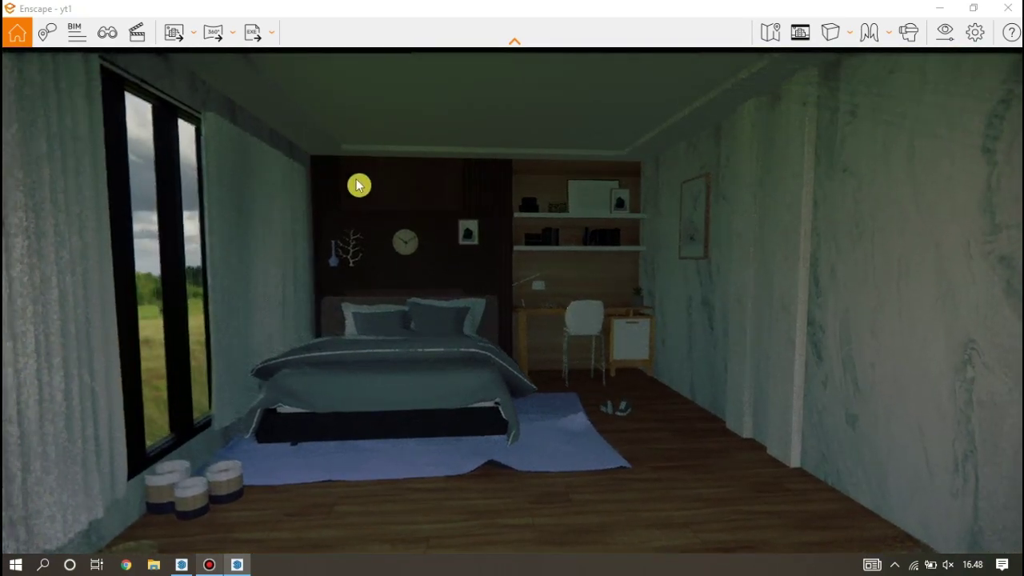
scroll(359, 185, up, 2)
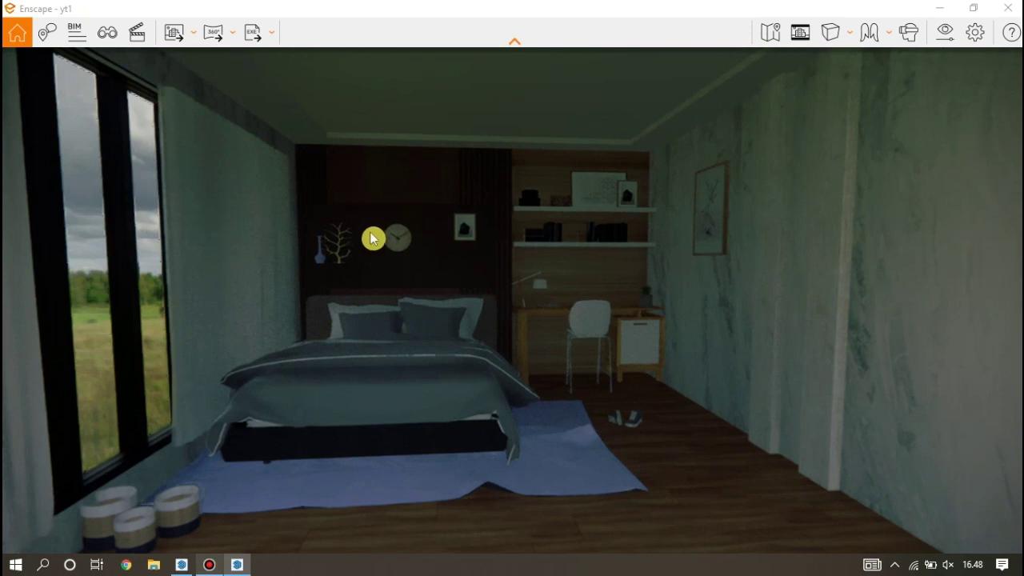
Step: Walk the camera sideways and forward into the bedroom, then return to SketchUp
scroll(372, 233, down, 3)
key(a)
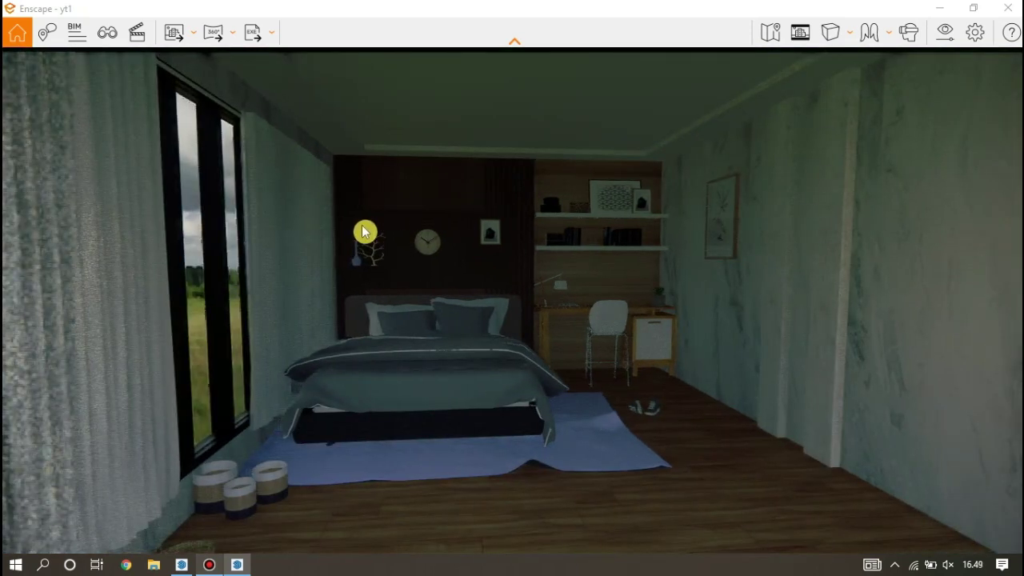
key(d)
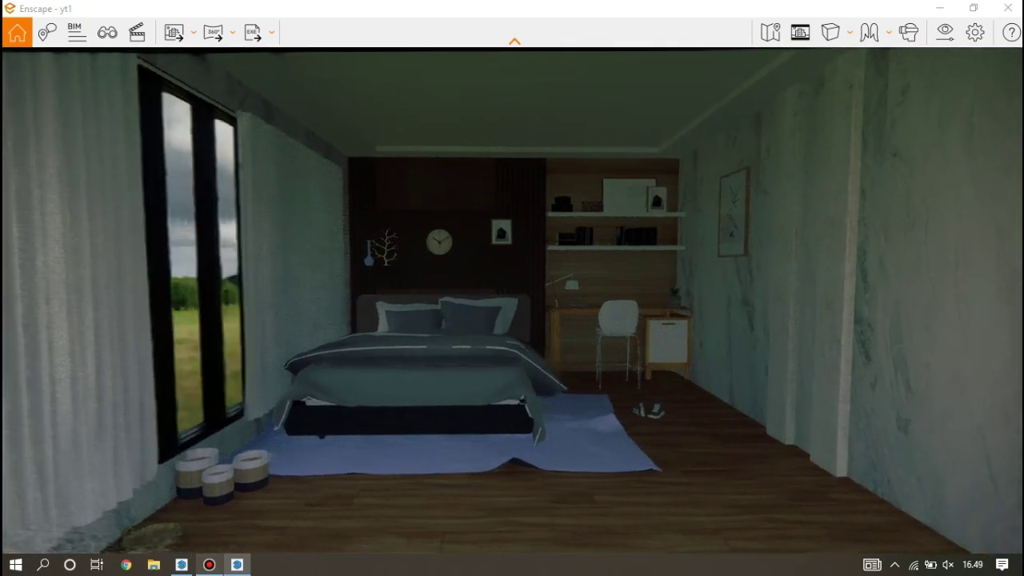
key(w)
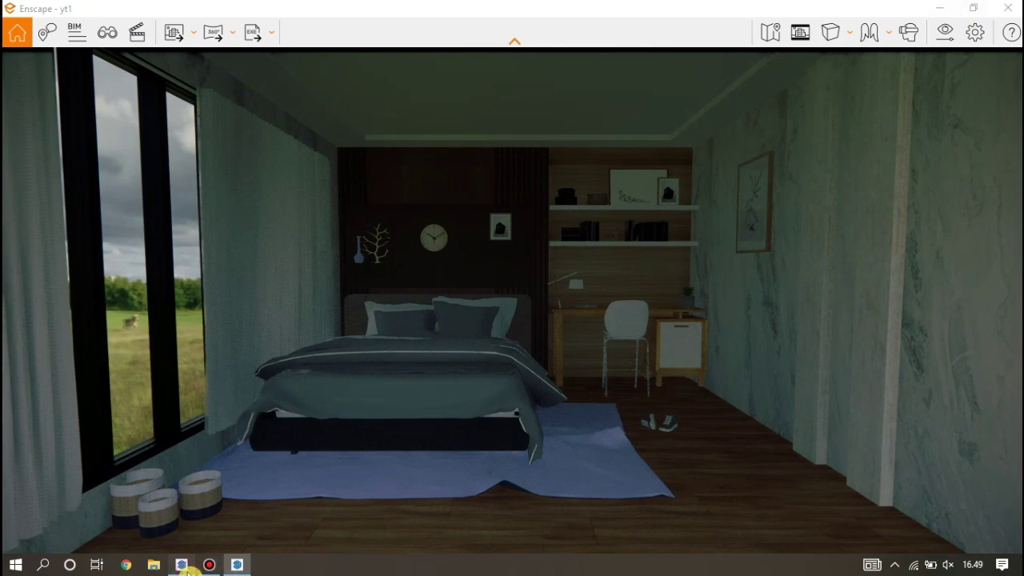
click(182, 565)
Step: Resize the SketchUp window over the render and zoom toward the ceiling light
click(974, 8)
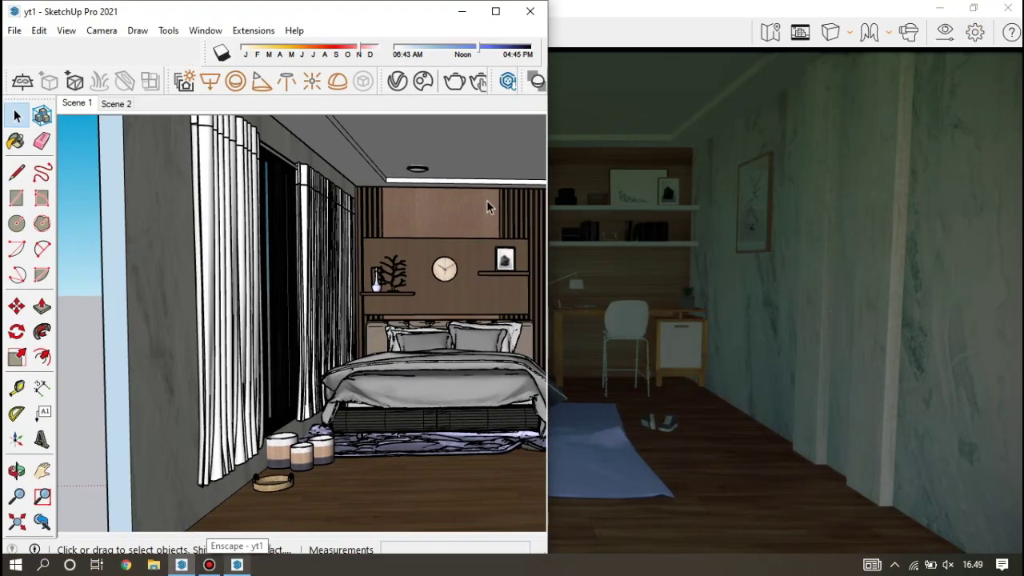
mouse_move(430, 17)
mouse_down()
mouse_move(183, 41)
mouse_move(478, 26)
mouse_up()
scroll(256, 217, up, 3)
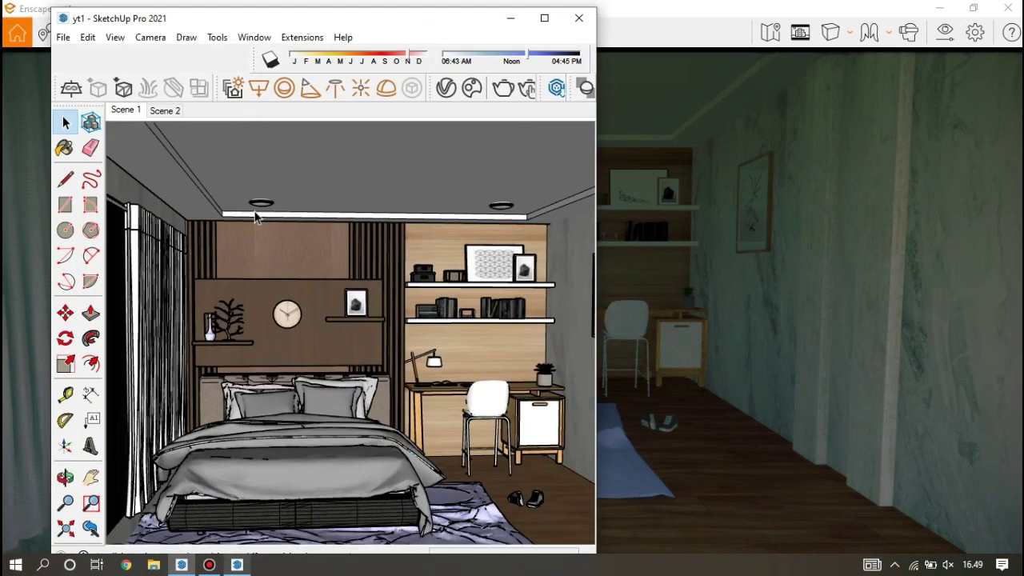
scroll(256, 215, up, 3)
scroll(263, 206, up, 3)
scroll(265, 202, up, 2)
Step: Select the ceiling light's lower face inside its group and paint it cyan Color H05
double_click(265, 204)
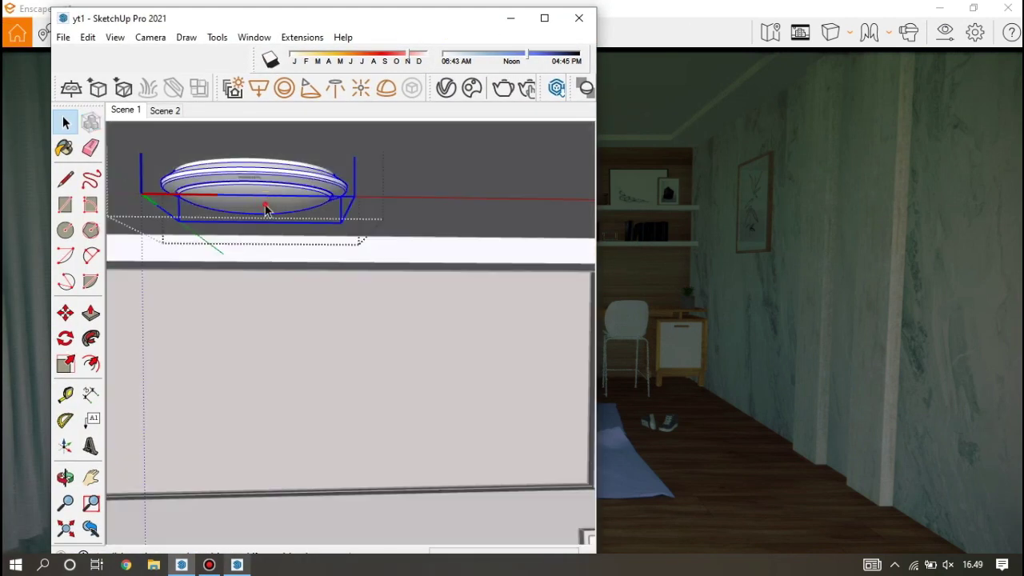
double_click(267, 210)
click(272, 208)
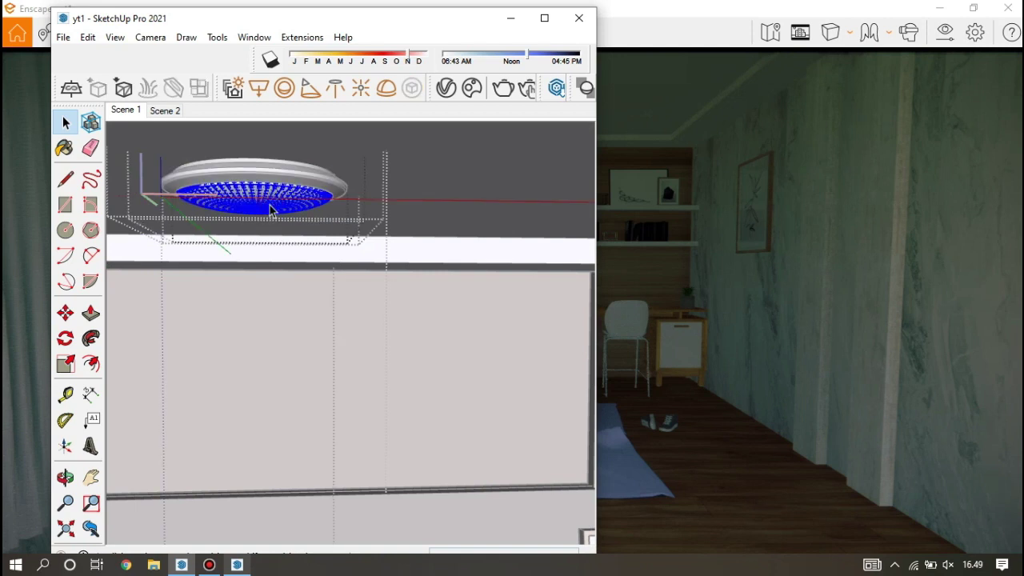
click(92, 154)
key(b)
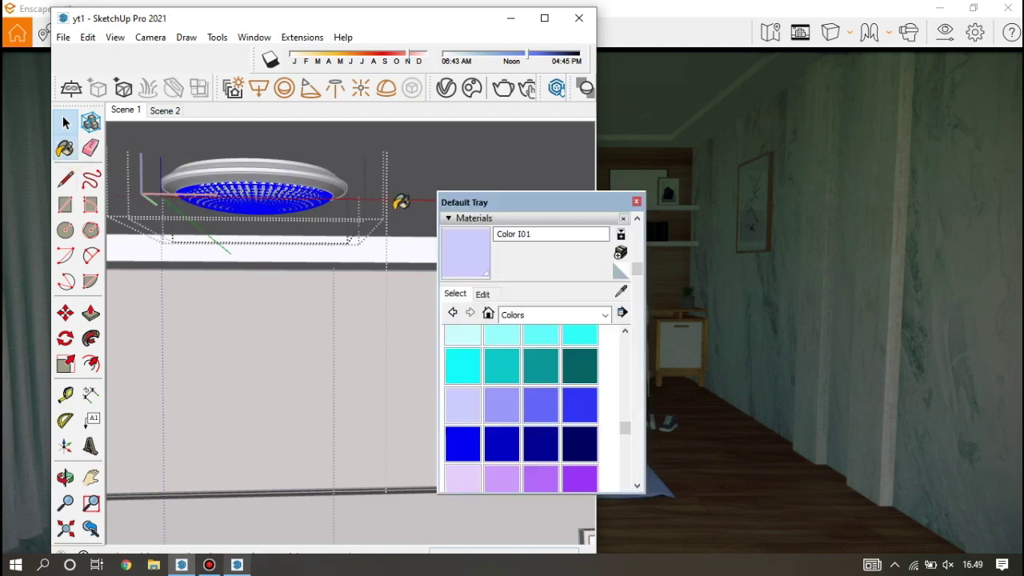
click(468, 369)
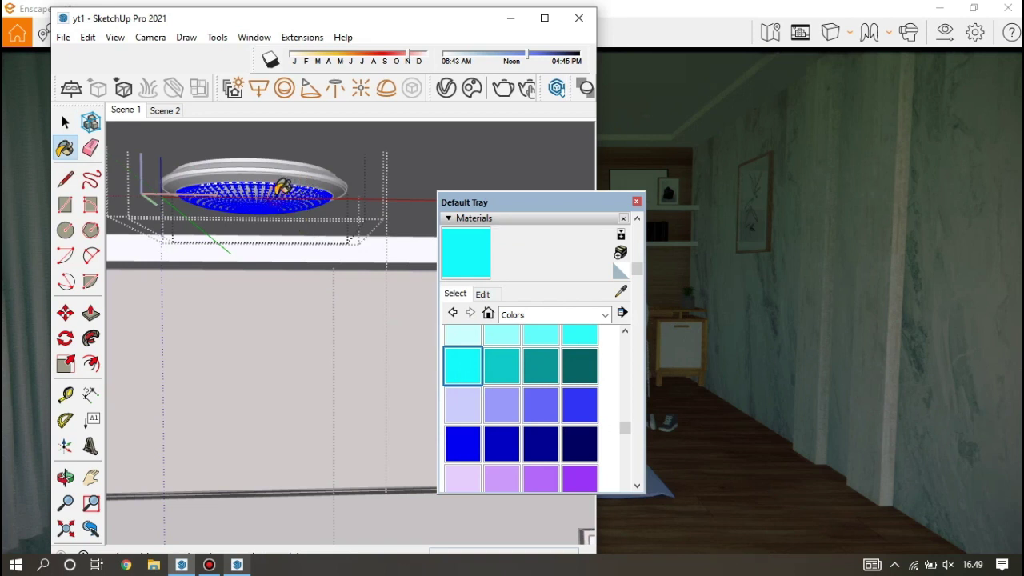
scroll(288, 212, up, 3)
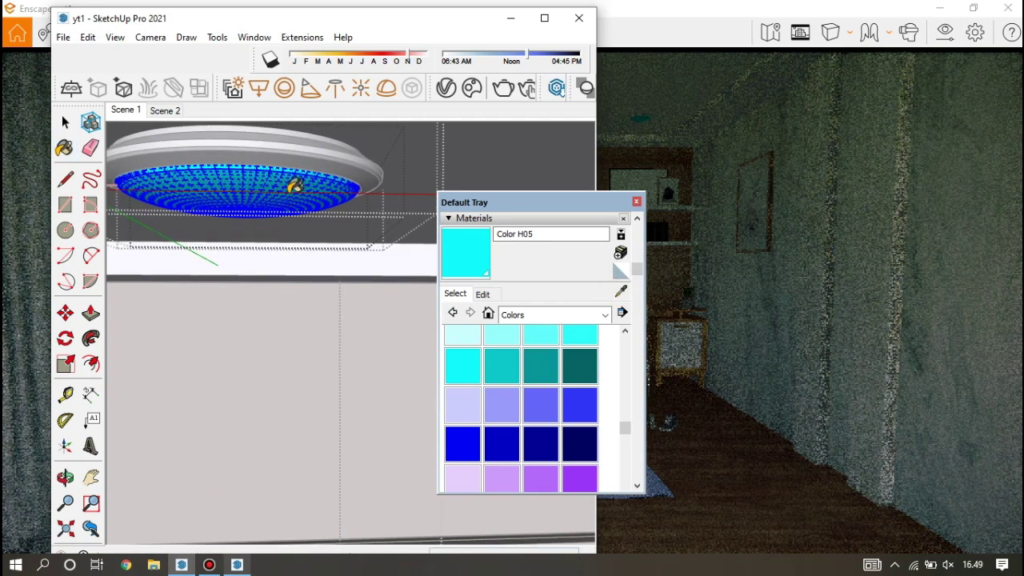
click(302, 37)
mouse_move(318, 71)
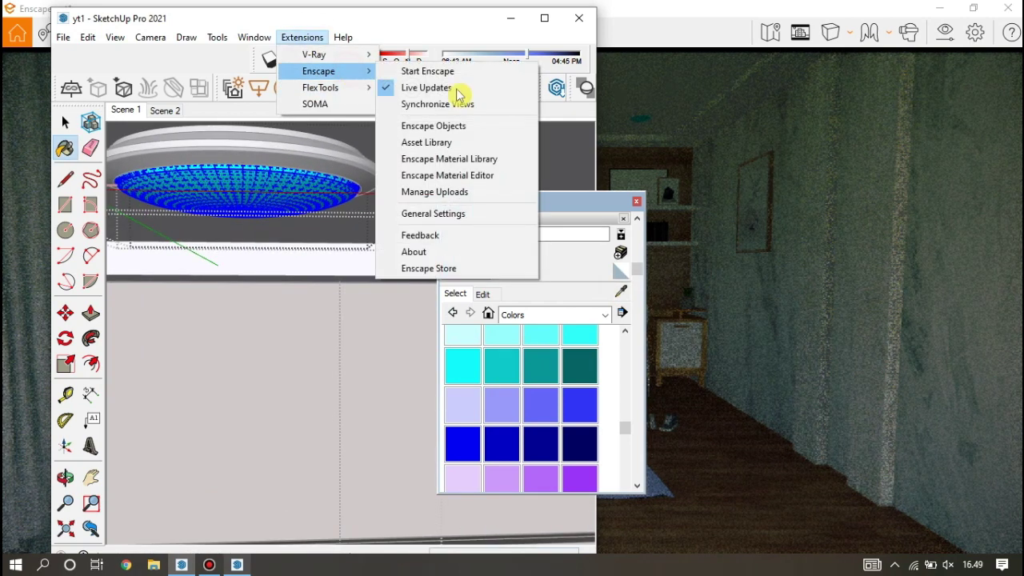
Step: In the Enscape Material Editor, give Color H05 an orange albedo and Self-illuminated type
click(458, 175)
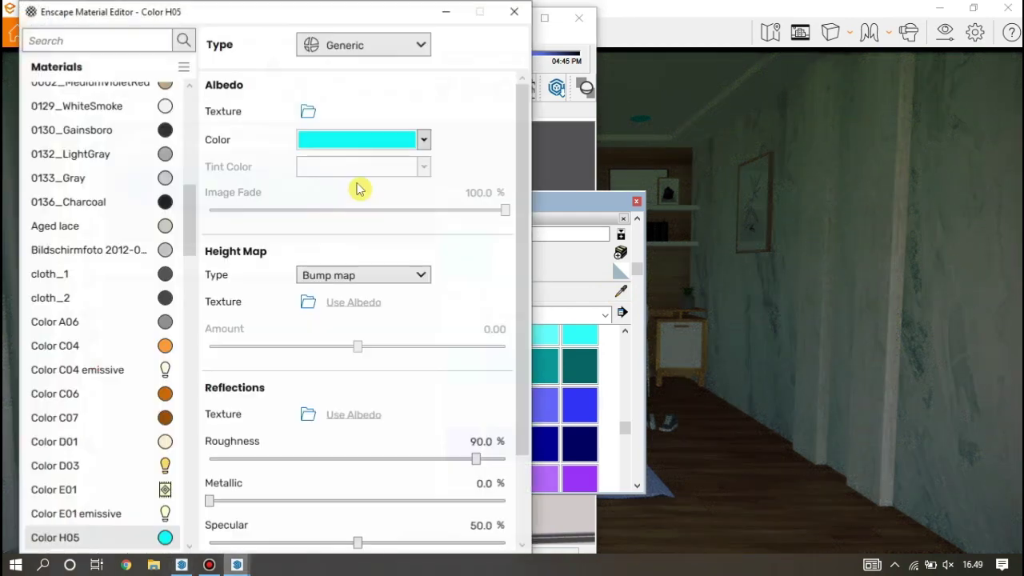
click(424, 142)
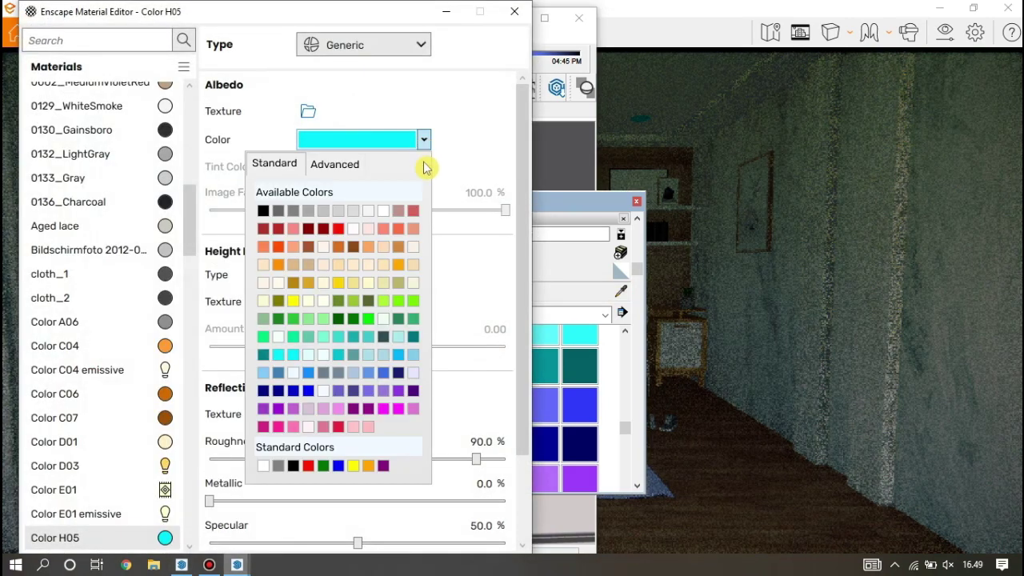
click(397, 268)
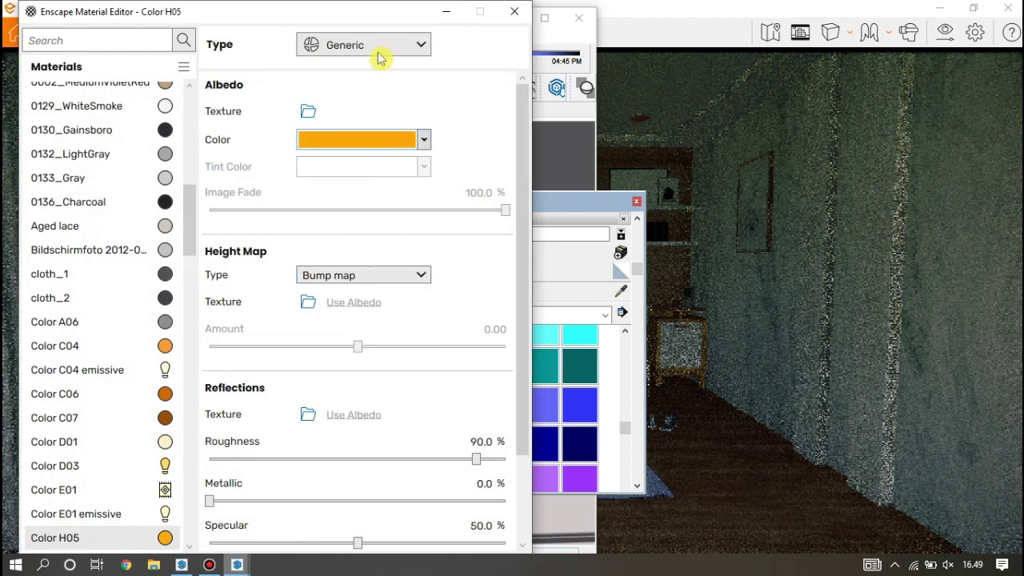
click(381, 51)
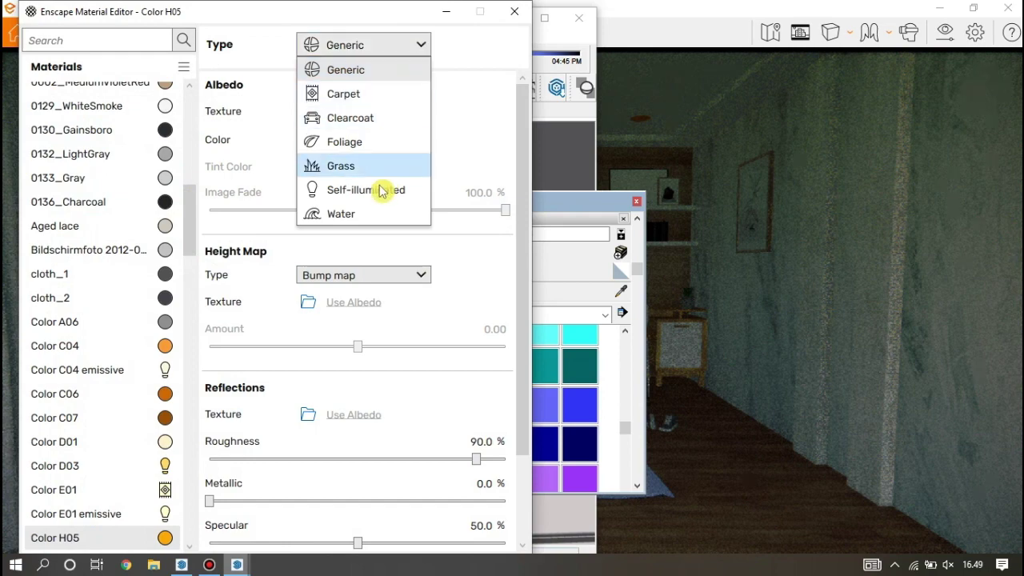
click(382, 190)
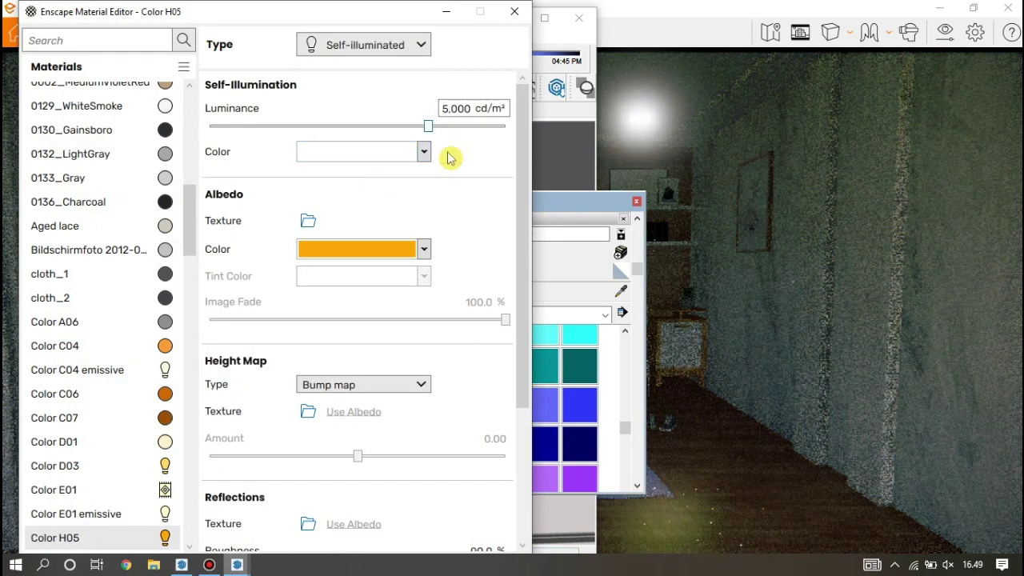
Step: Set the glow colour to orange and lower the luminance from 5,000 to 84 cd/m²
click(422, 152)
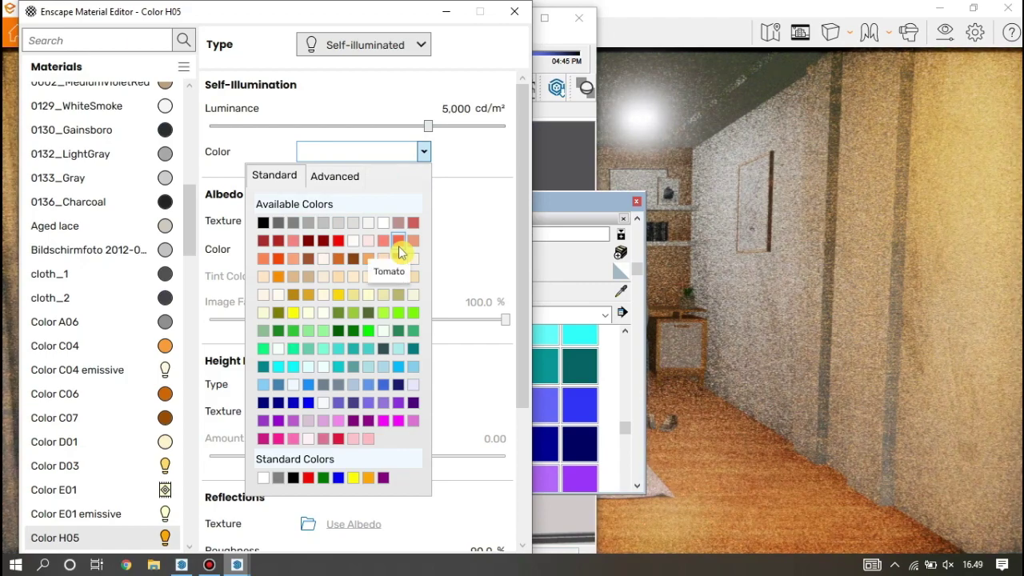
click(400, 278)
click(401, 278)
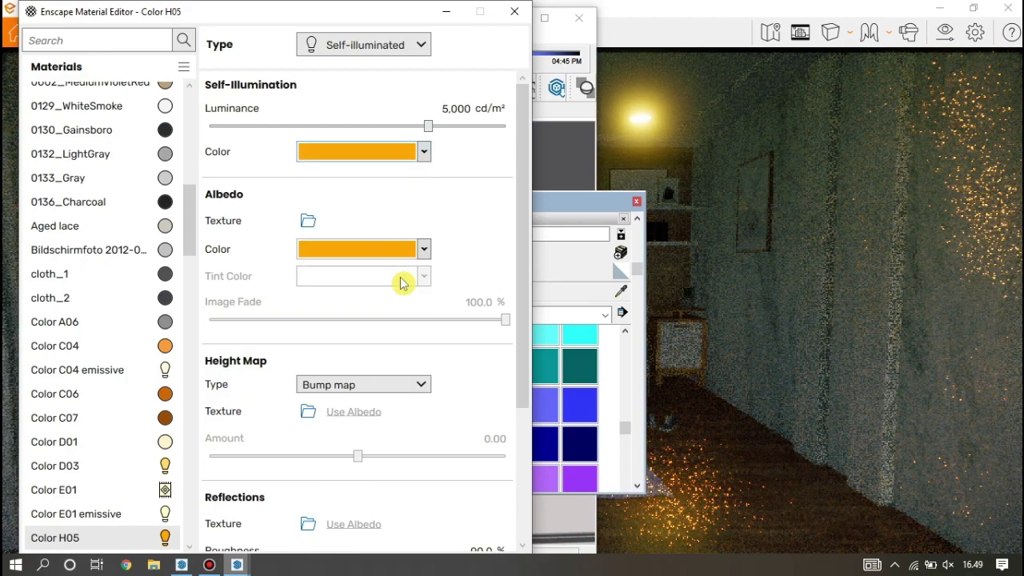
drag(417, 136, 335, 133)
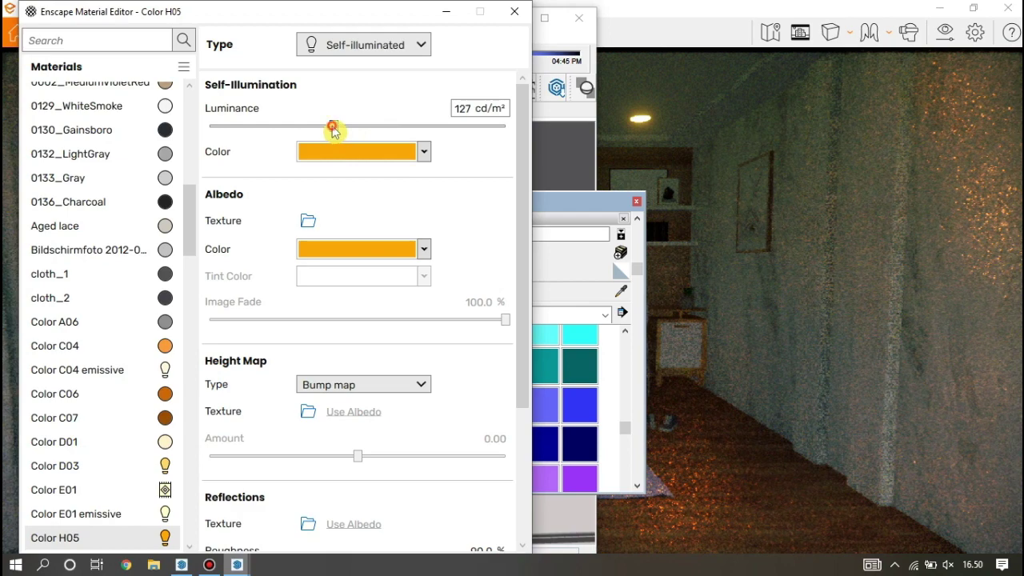
drag(330, 131, 321, 128)
Step: Paint the ceiling face above the bedroom wall with Color H05 orange
click(518, 13)
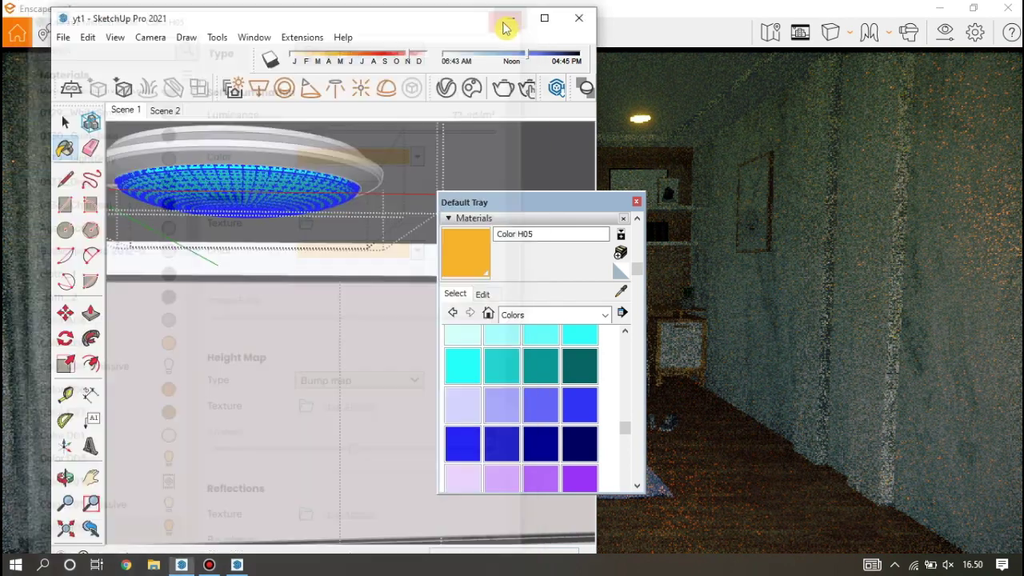
scroll(205, 187, down, 3)
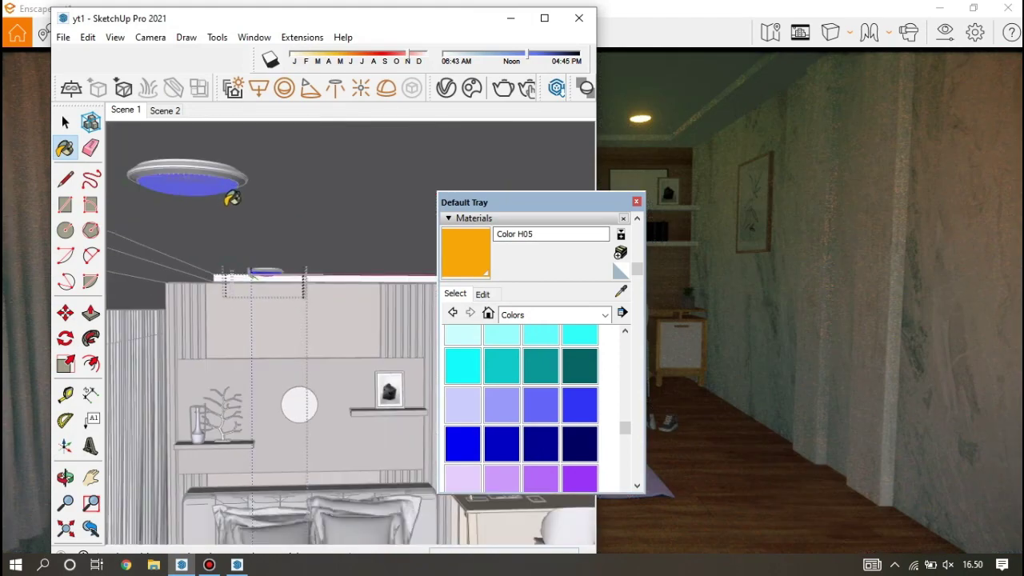
scroll(229, 199, down, 3)
scroll(256, 192, down, 2)
scroll(320, 227, down, 2)
scroll(331, 228, down, 2)
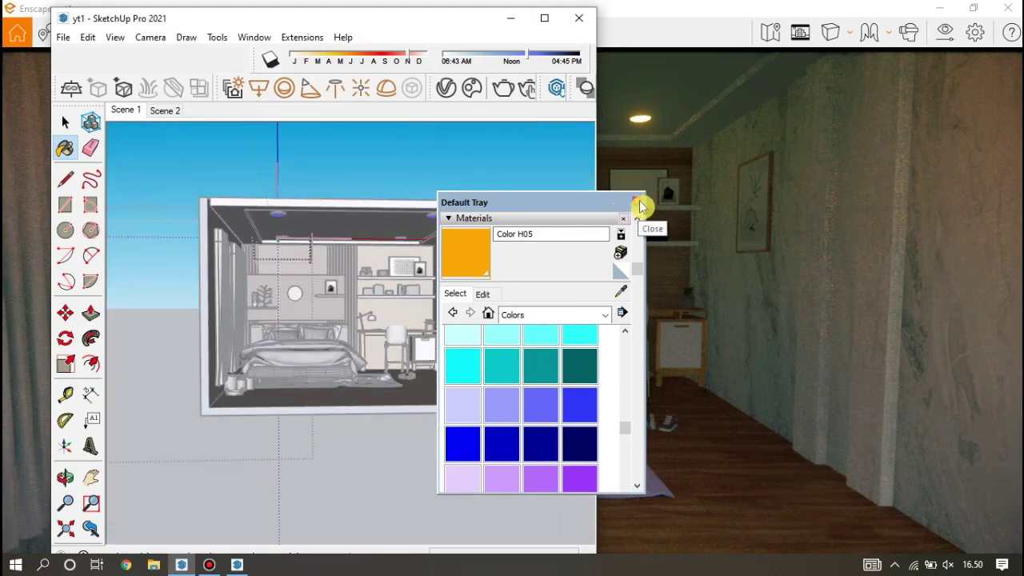
click(65, 122)
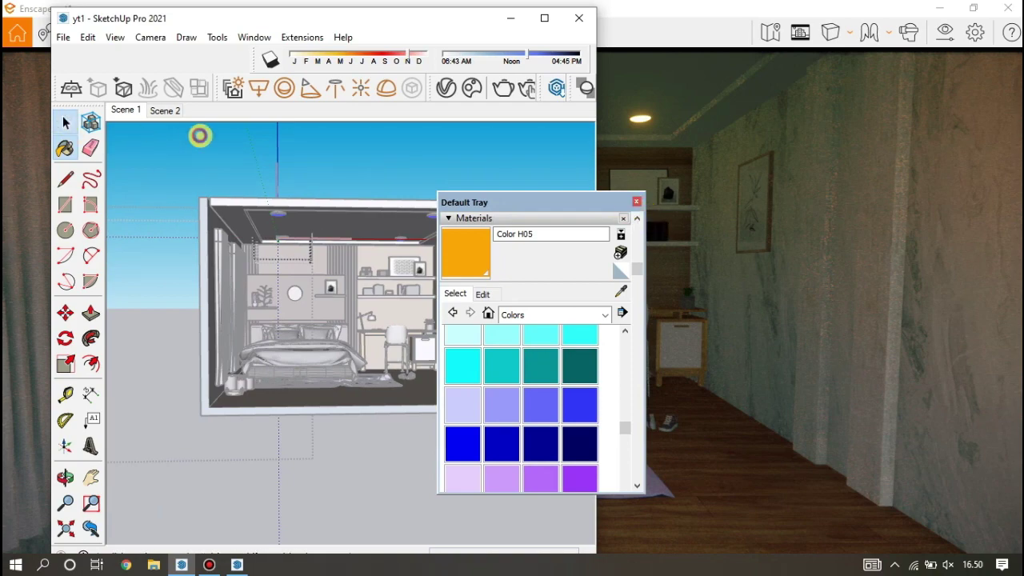
scroll(297, 245, up, 2)
scroll(310, 254, up, 2)
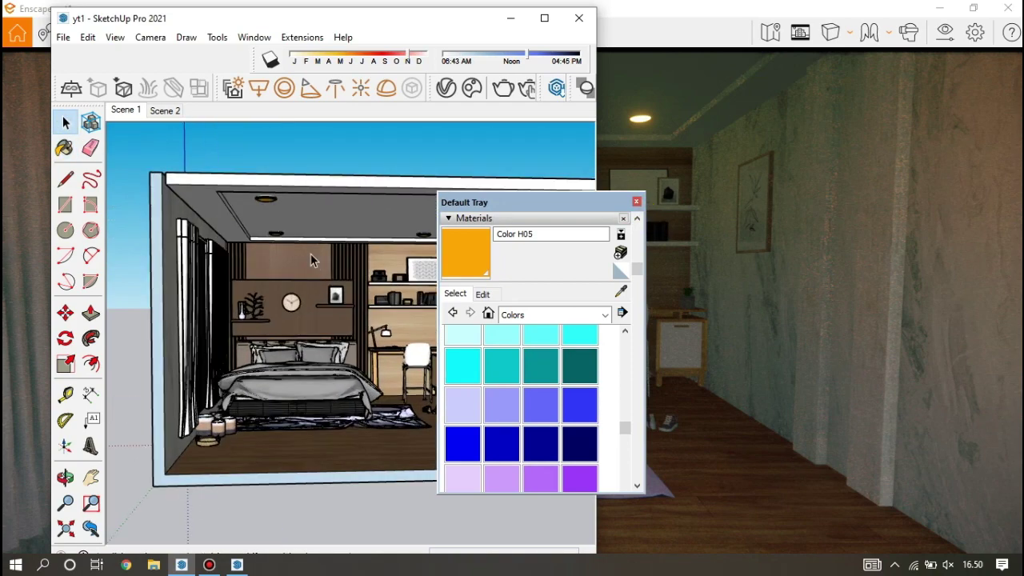
scroll(311, 254, up, 3)
scroll(311, 254, up, 2)
scroll(308, 253, up, 2)
scroll(286, 208, up, 2)
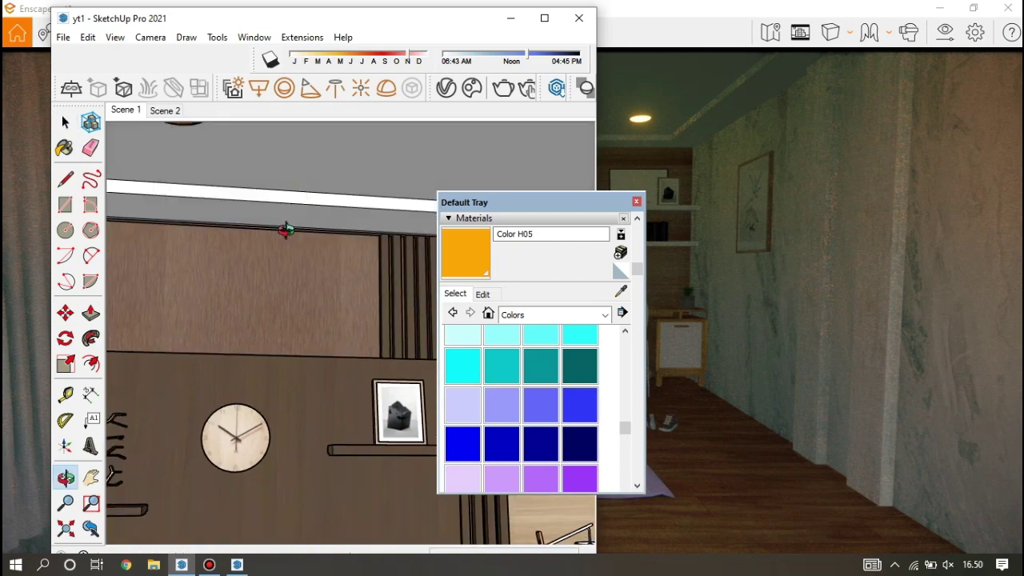
scroll(284, 232, up, 2)
mouse_move(314, 184)
middle_down()
mouse_move(526, 212)
mouse_move(355, 187)
mouse_move(459, 231)
mouse_move(405, 201)
middle_up()
click(407, 201)
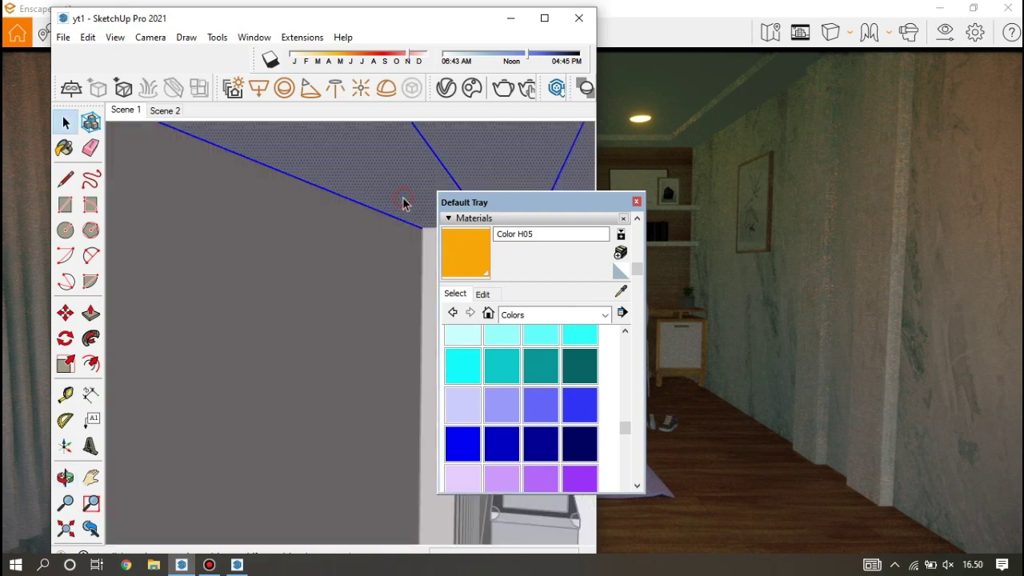
click(71, 152)
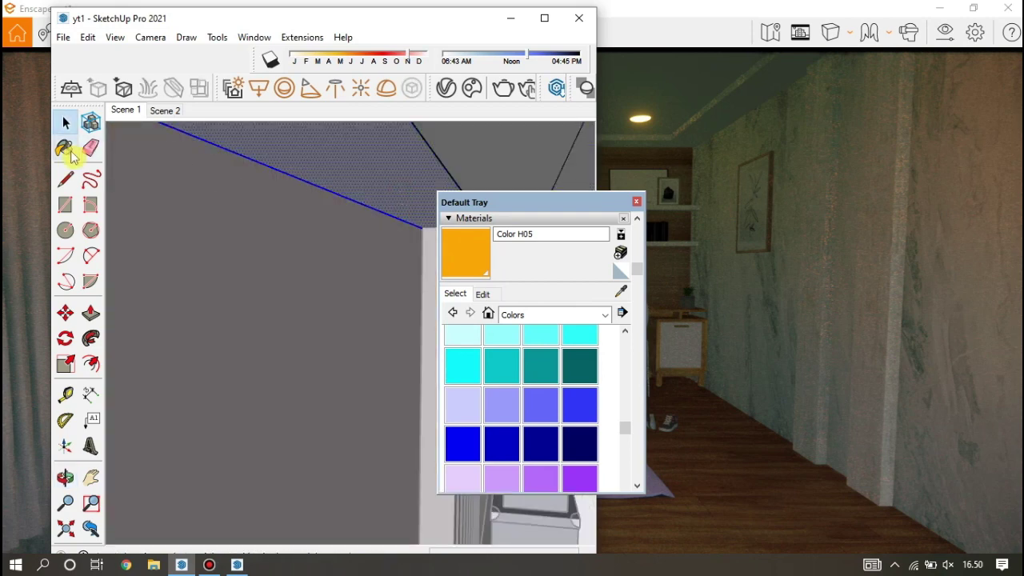
click(294, 138)
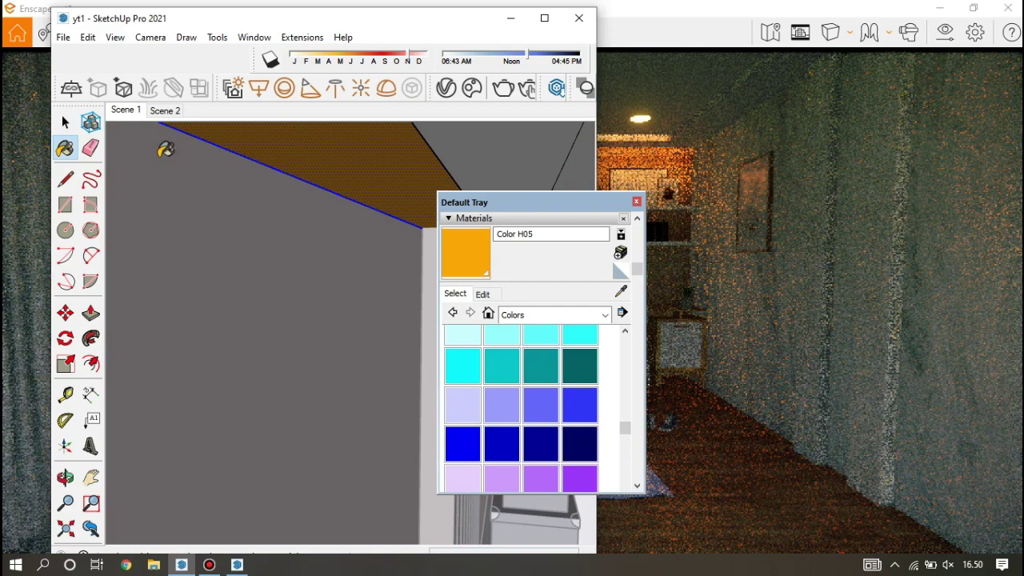
Step: Push/Pull the orange ceiling strip twice to form a deeper ceiling beam
click(68, 127)
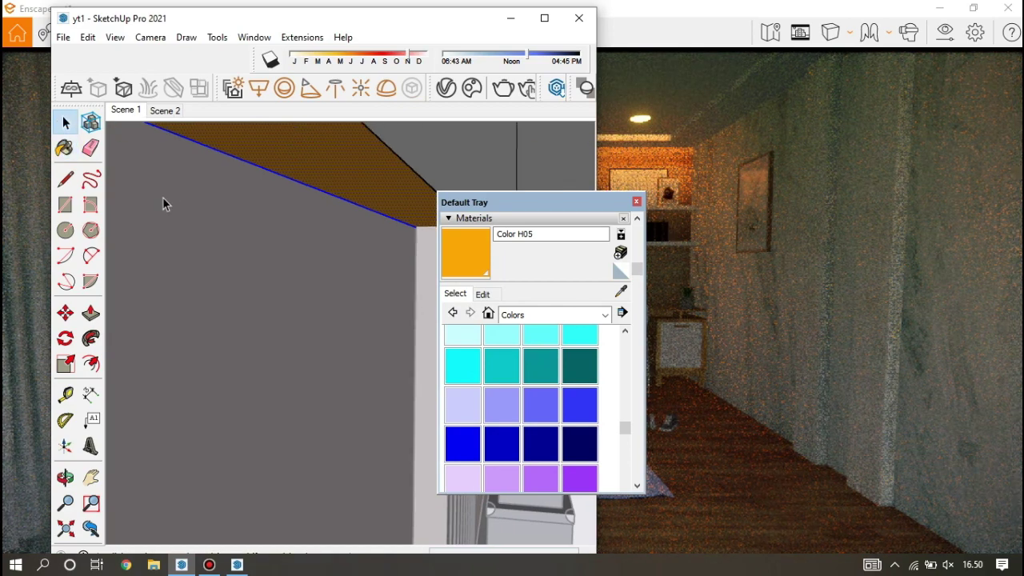
middle_drag(162, 197, 310, 183)
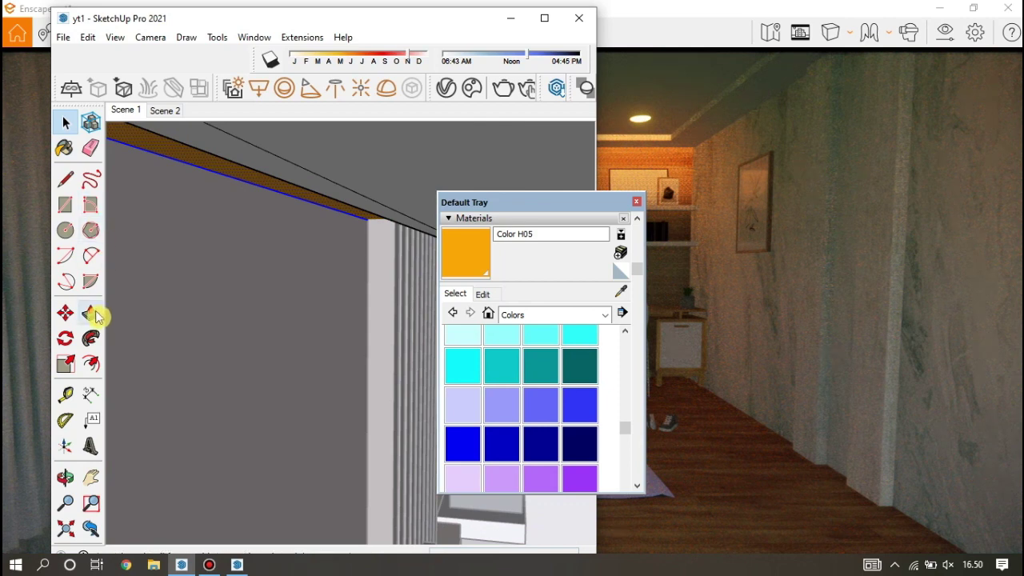
click(239, 150)
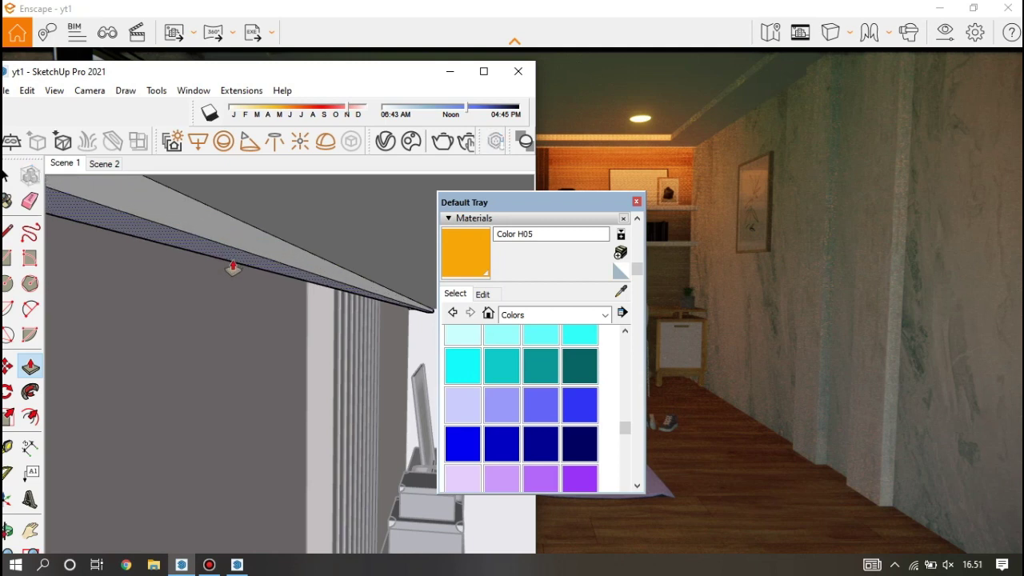
click(231, 270)
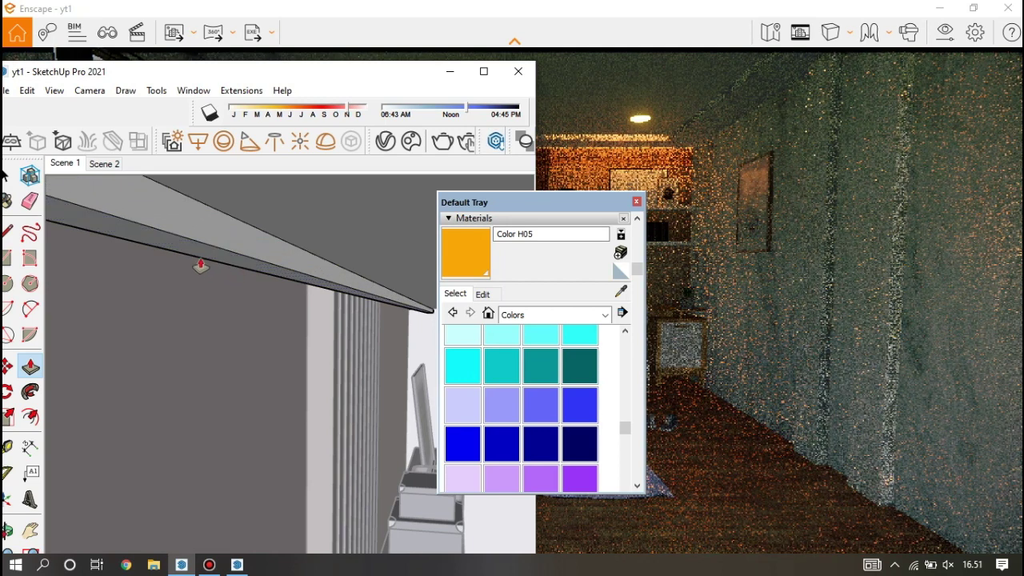
click(256, 280)
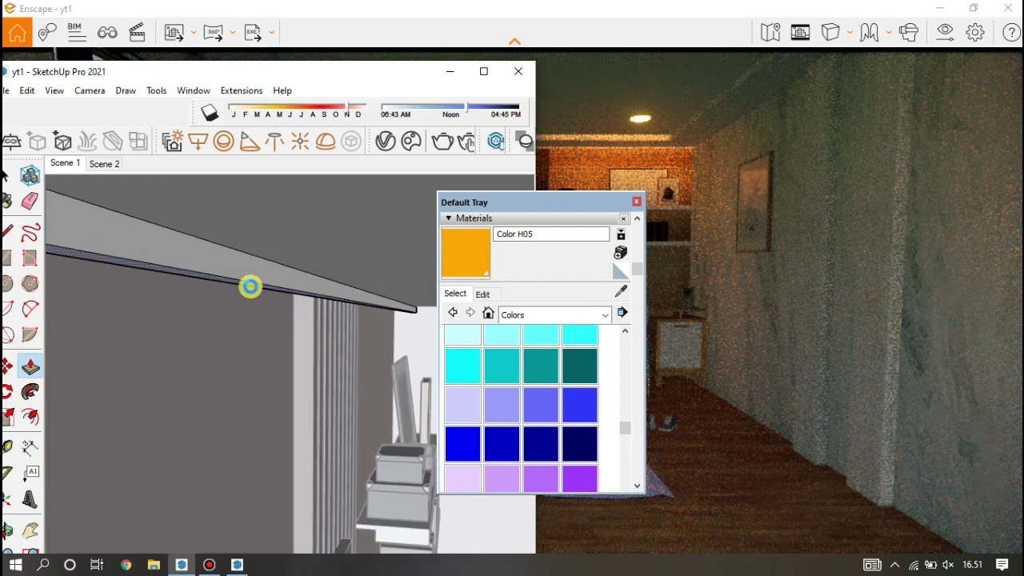
click(163, 231)
Step: Reposition the SketchUp window and zoom to review the orange-glowing ceiling cove
mouse_move(432, 71)
mouse_down()
mouse_move(314, 163)
mouse_move(353, 119)
mouse_up()
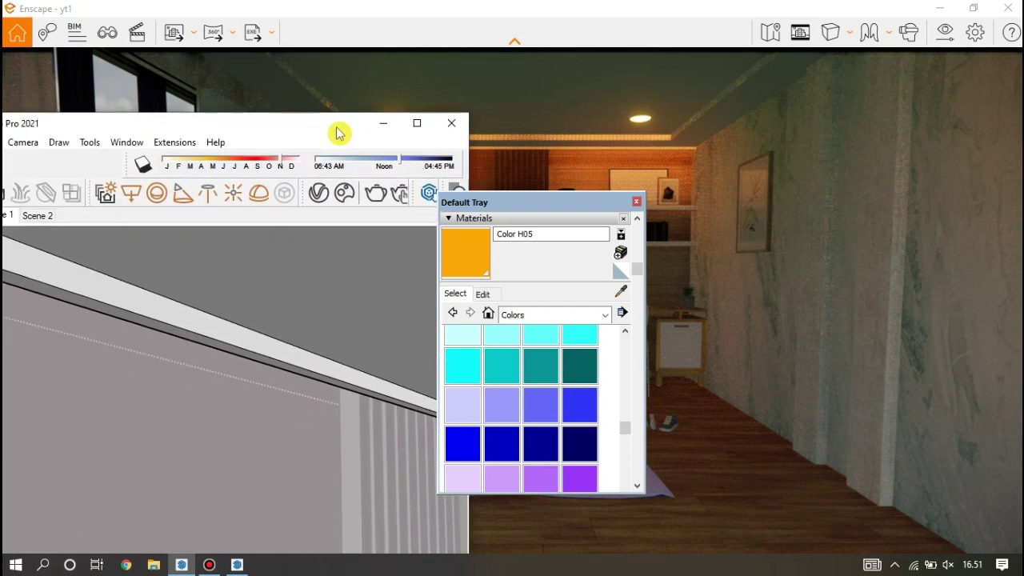
scroll(278, 302, down, 3)
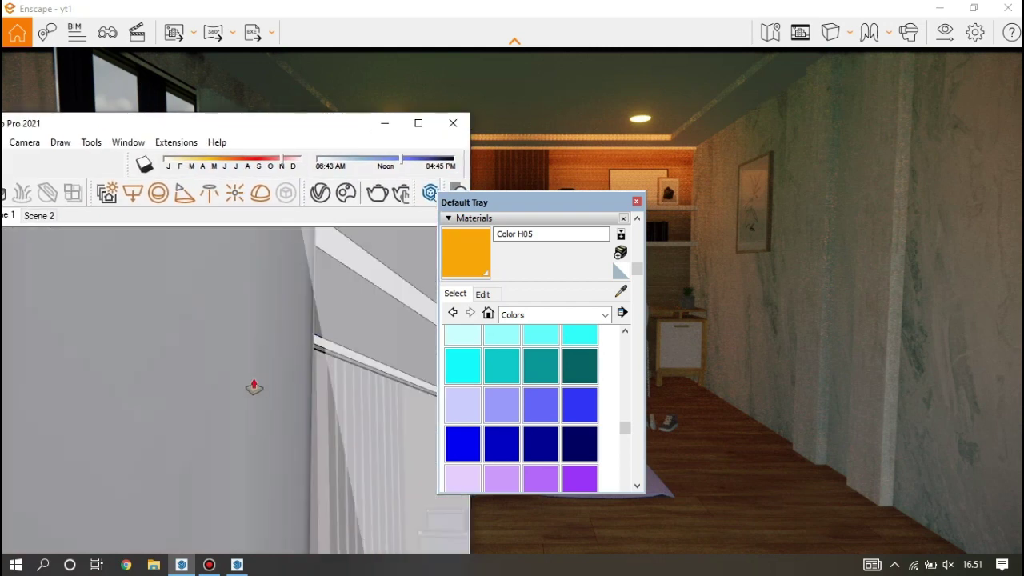
scroll(254, 384, down, 3)
scroll(203, 355, down, 2)
scroll(162, 332, down, 3)
scroll(162, 328, down, 2)
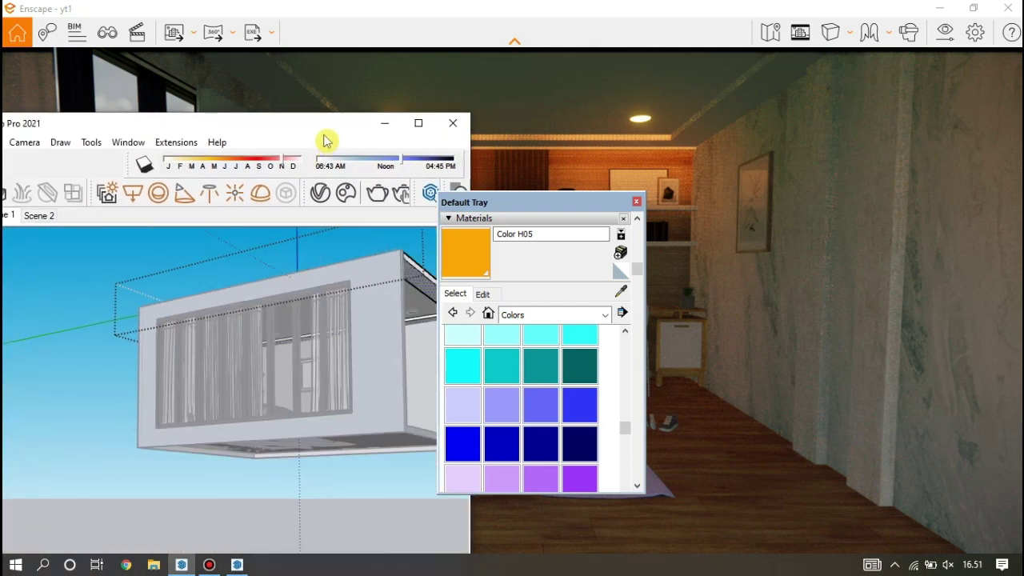
drag(327, 123, 330, 66)
scroll(255, 287, up, 3)
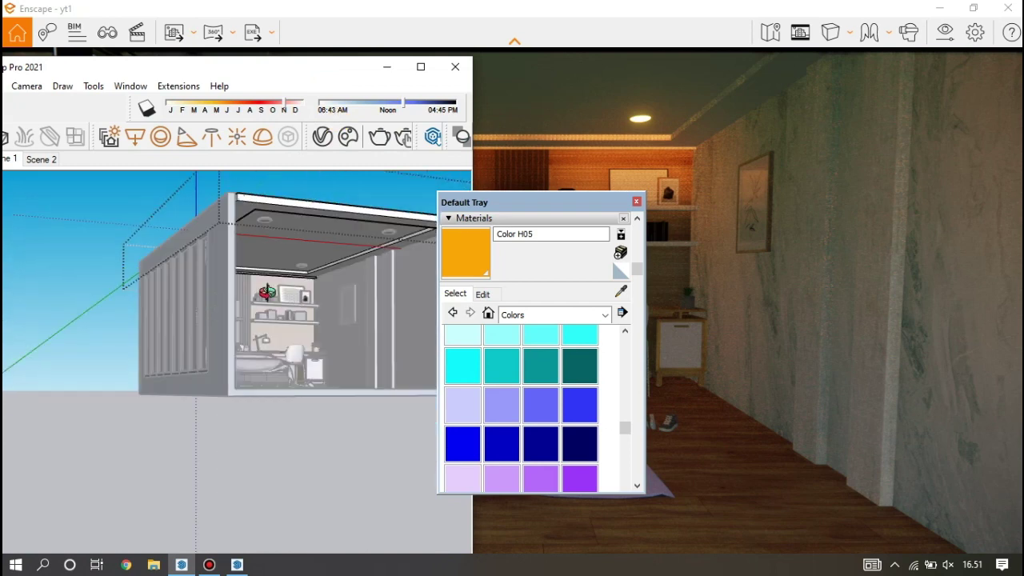
scroll(253, 292, up, 2)
scroll(249, 300, up, 3)
scroll(246, 308, up, 2)
scroll(246, 308, up, 2)
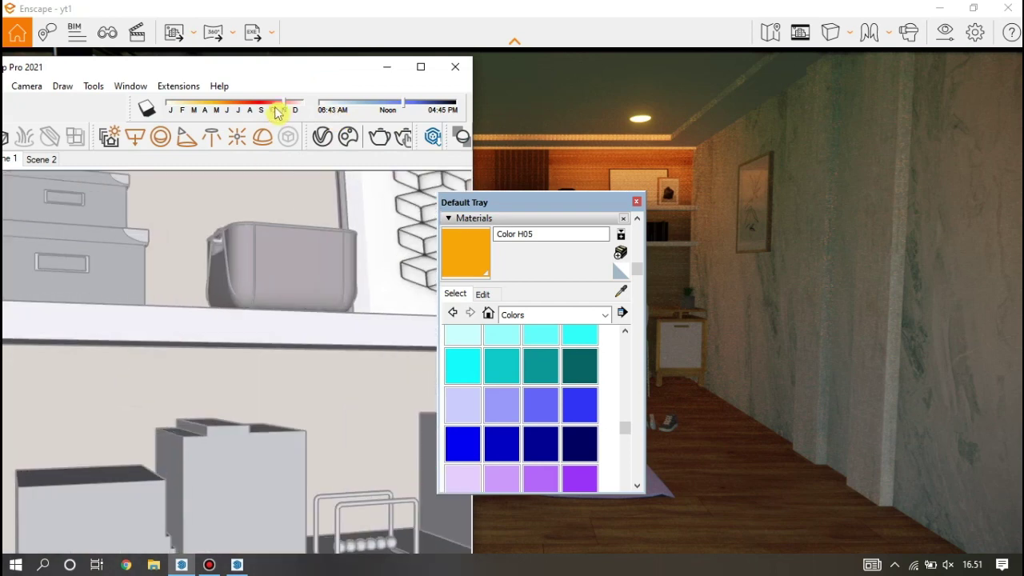
drag(290, 68, 389, 36)
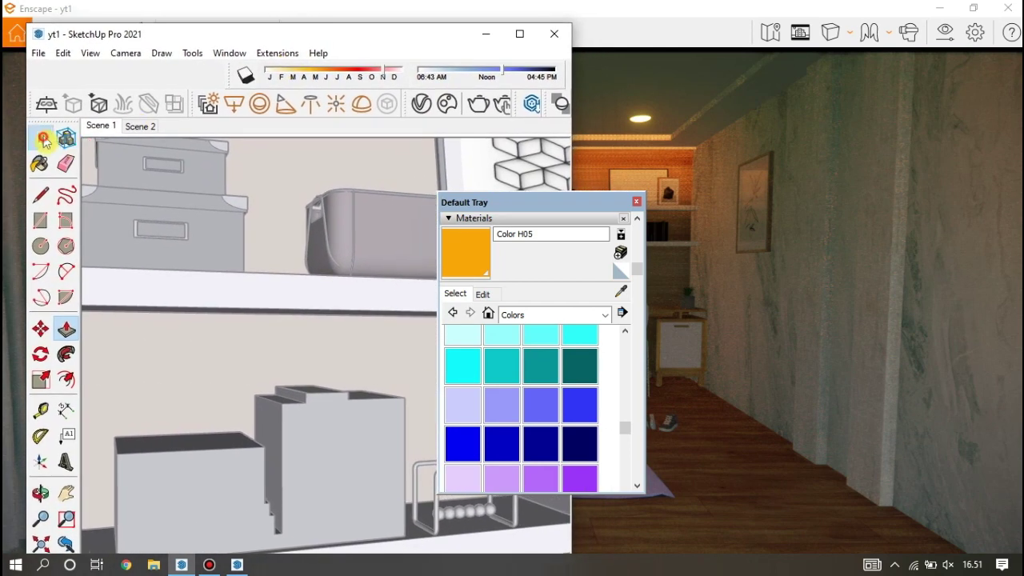
Step: Paint the sloped ceiling-edge strip with Color H05, undoing the stray paint on the large face
click(44, 141)
scroll(222, 315, up, 3)
middle_drag(222, 315, 343, 238)
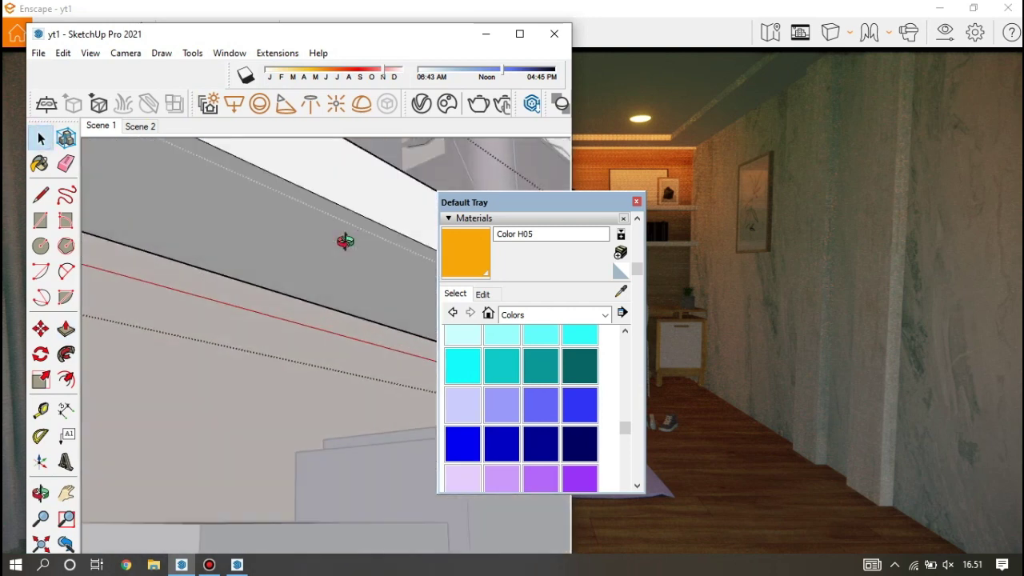
mouse_move(227, 270)
middle_down()
mouse_move(288, 258)
mouse_move(365, 272)
middle_up()
click(323, 294)
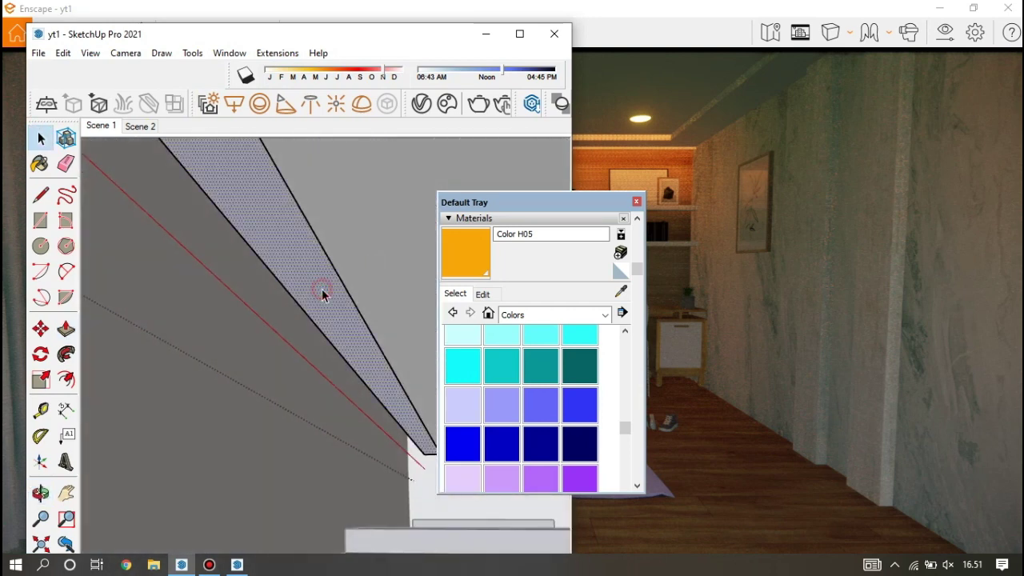
click(40, 165)
click(249, 204)
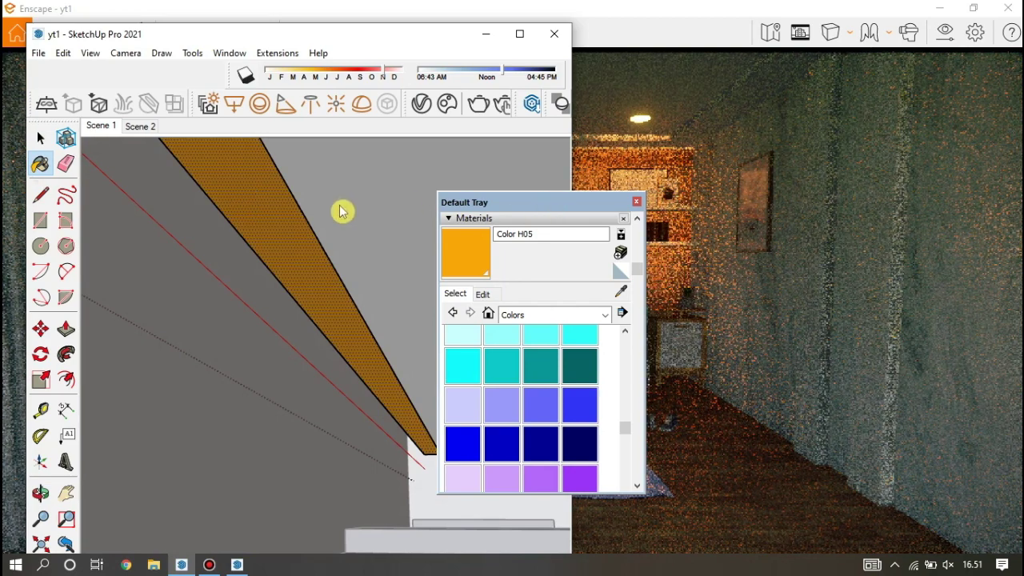
click(487, 197)
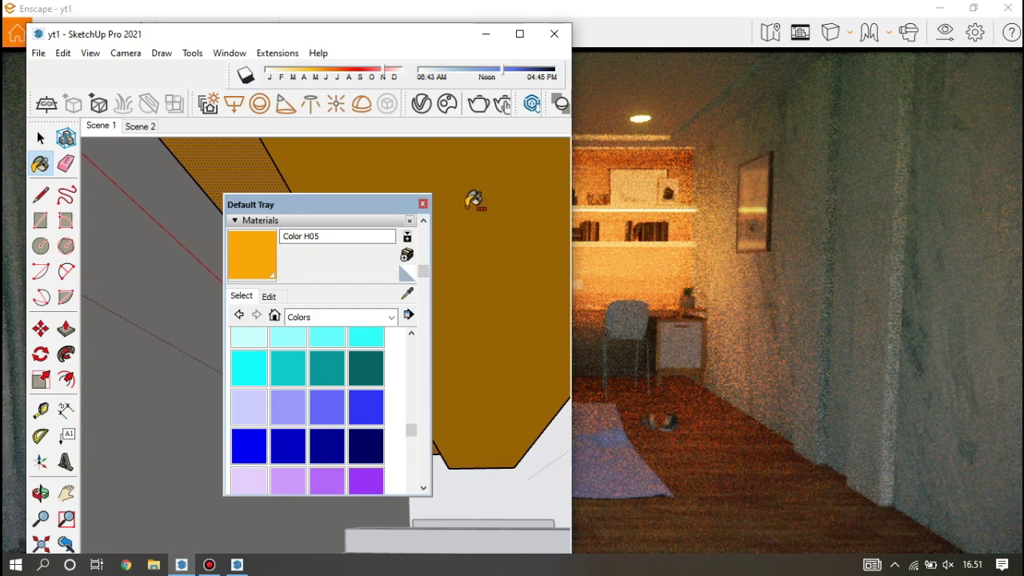
key(ctrl+z)
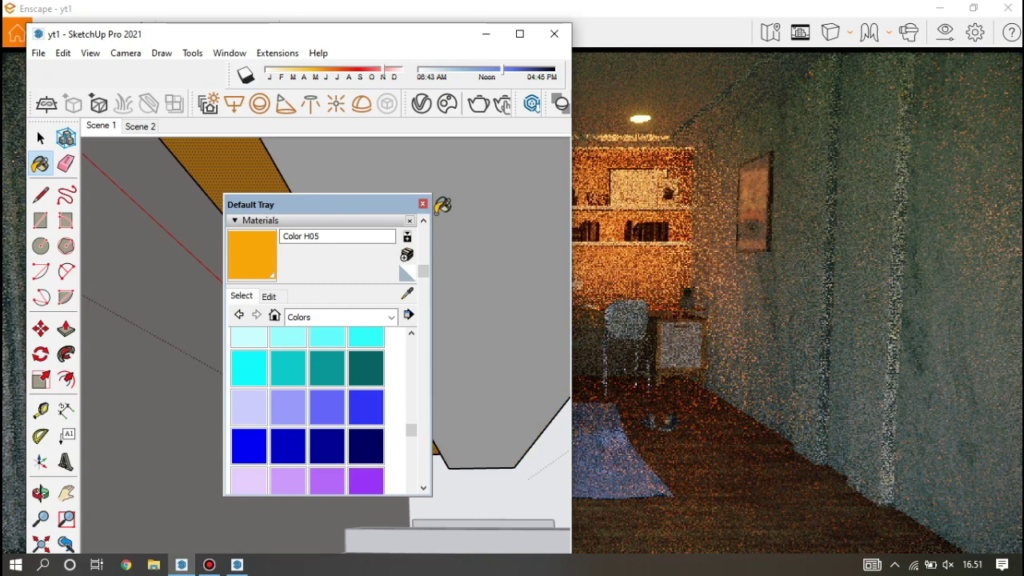
Step: Move the materials panel and SketchUp window aside to uncover the render
drag(377, 206, 418, 206)
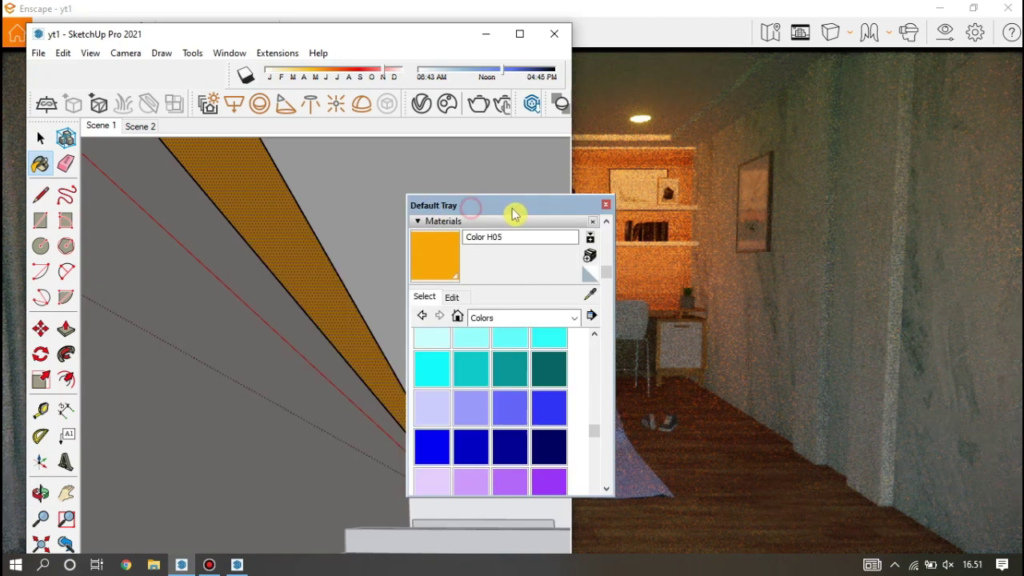
mouse_move(529, 213)
mouse_down()
mouse_move(594, 206)
mouse_move(392, 240)
mouse_up()
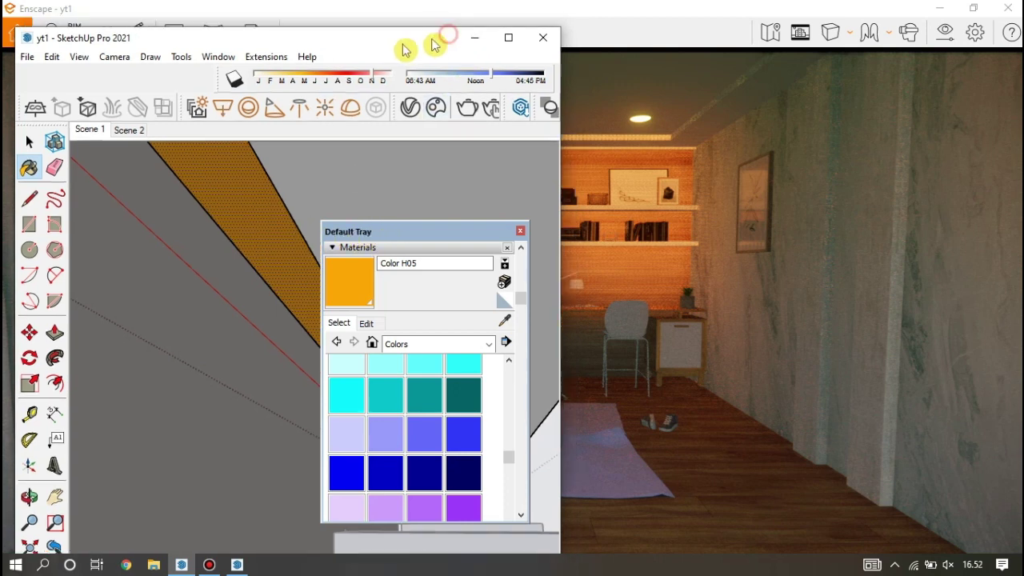
mouse_move(452, 38)
mouse_down()
mouse_move(177, 75)
mouse_move(370, 41)
mouse_up()
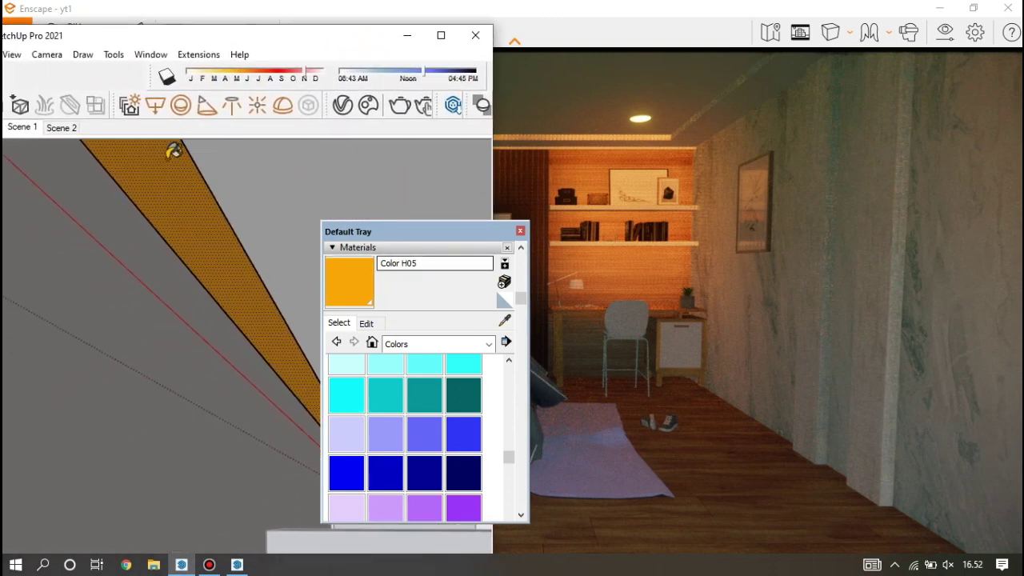
Step: Rearrange the SketchUp window and materials panel and zoom toward the white wall shelf
drag(247, 39, 331, 39)
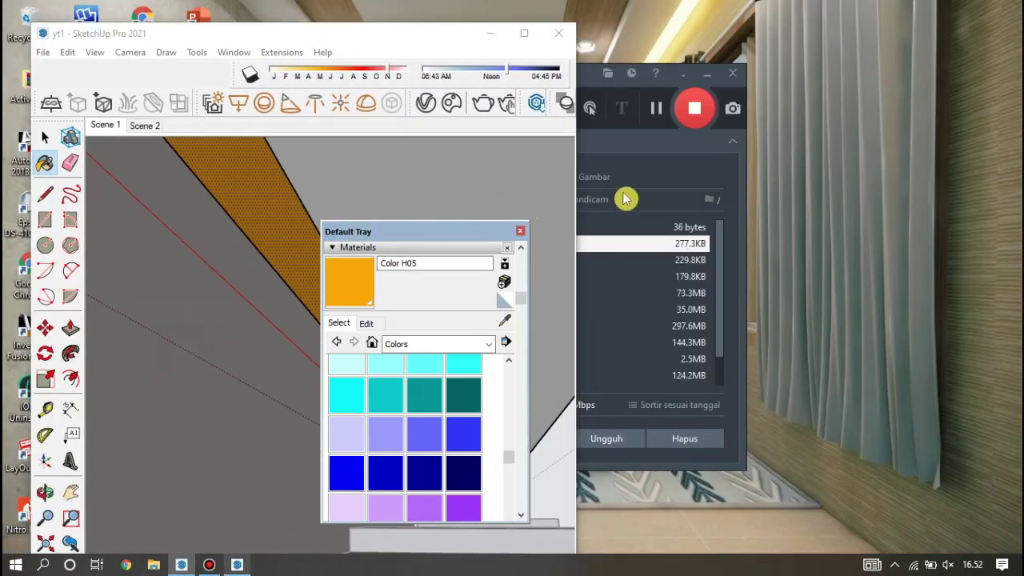
drag(377, 231, 603, 193)
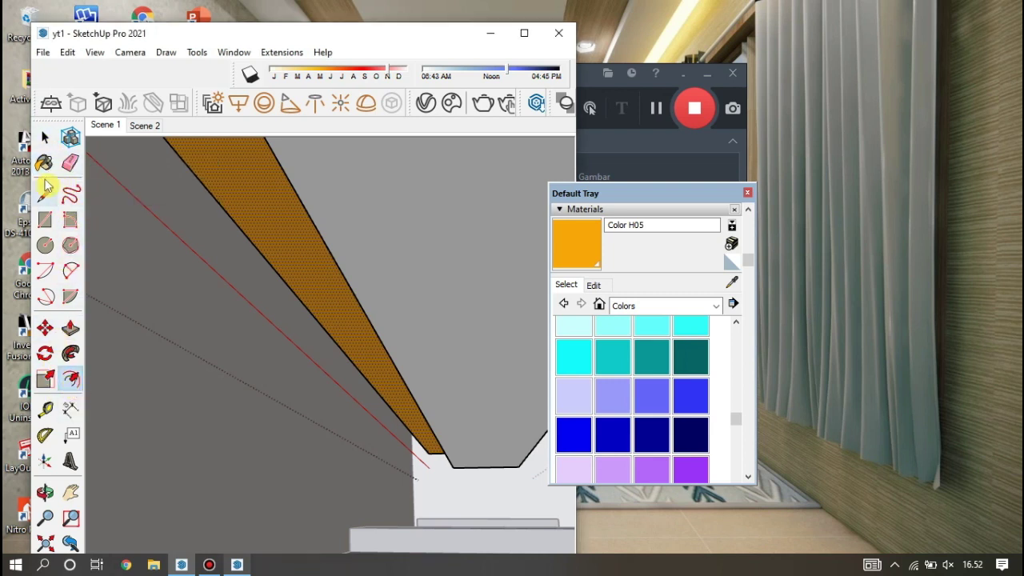
click(45, 228)
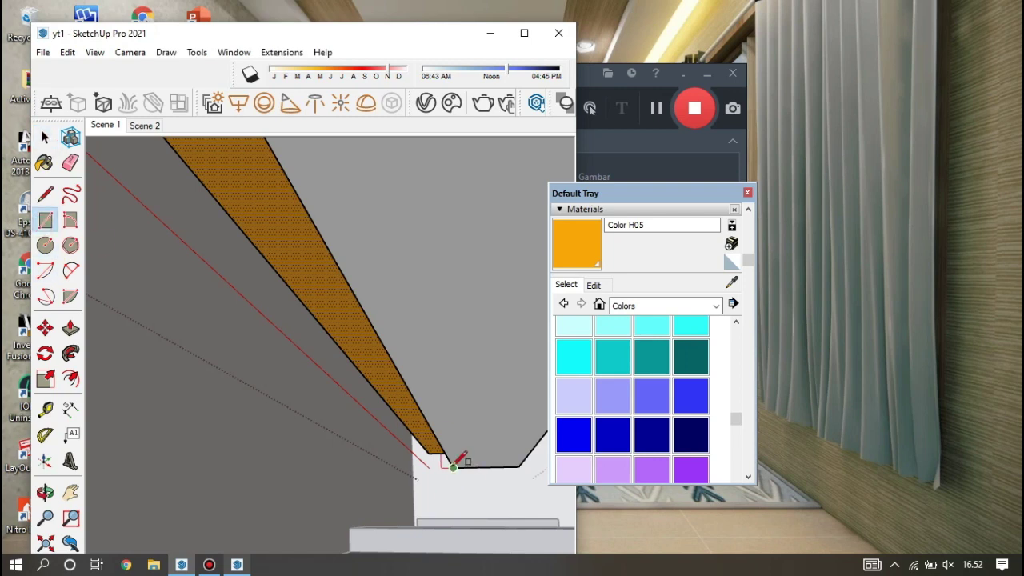
scroll(464, 461, down, 5)
scroll(442, 406, up, 3)
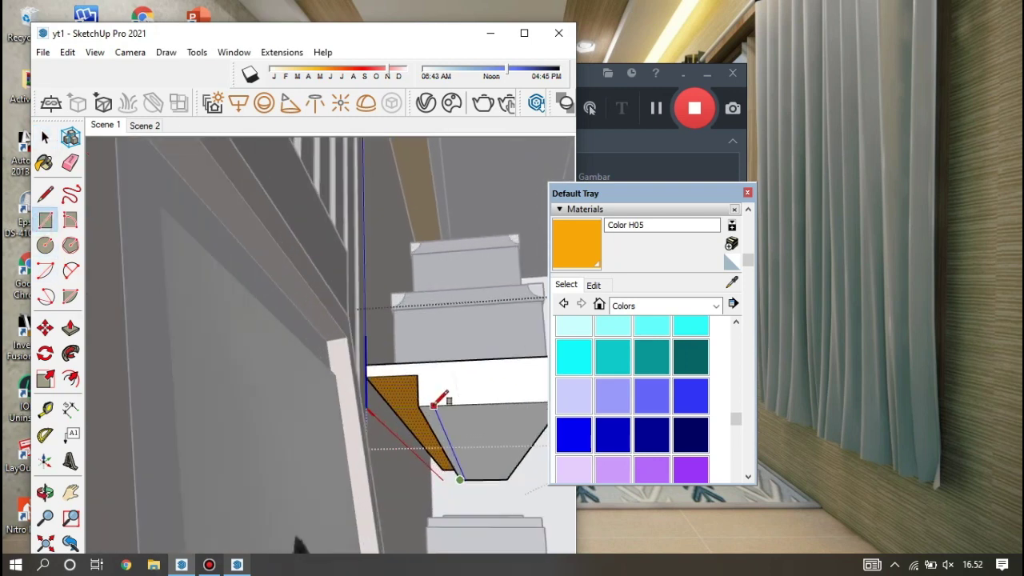
scroll(436, 405, up, 2)
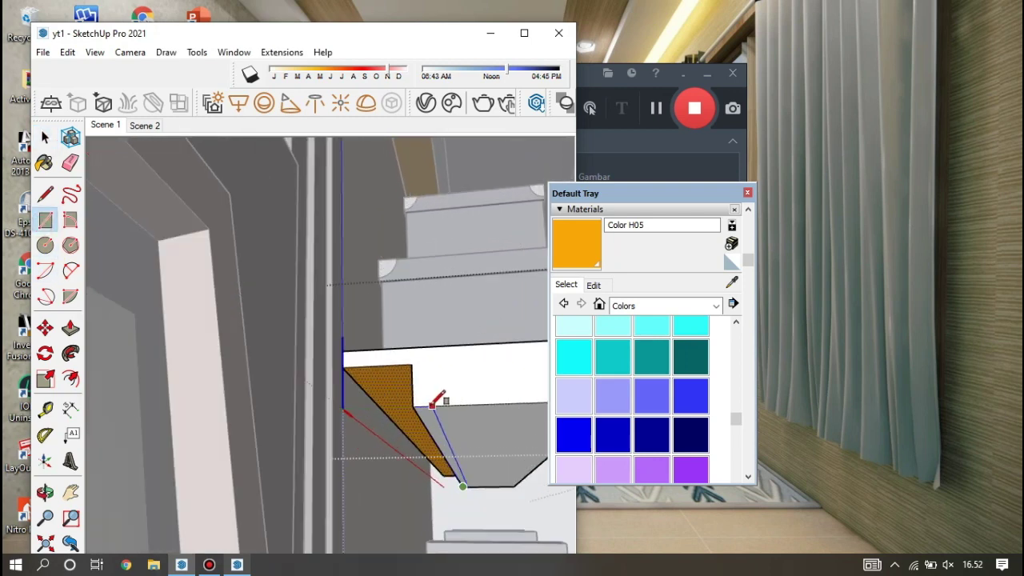
Step: Push/Pull the gray block's end face under the shelf to extend it
click(70, 328)
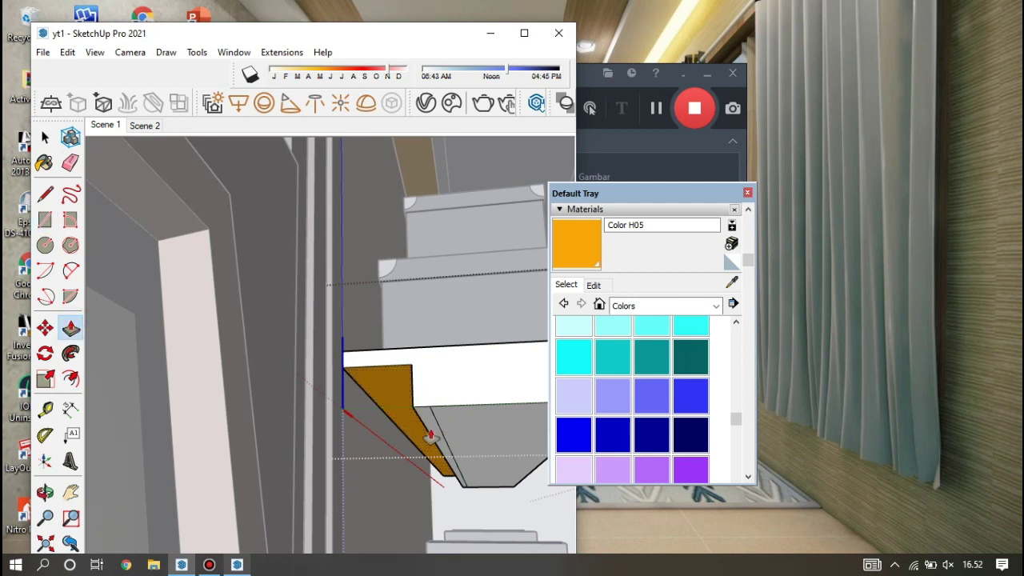
drag(429, 441, 431, 449)
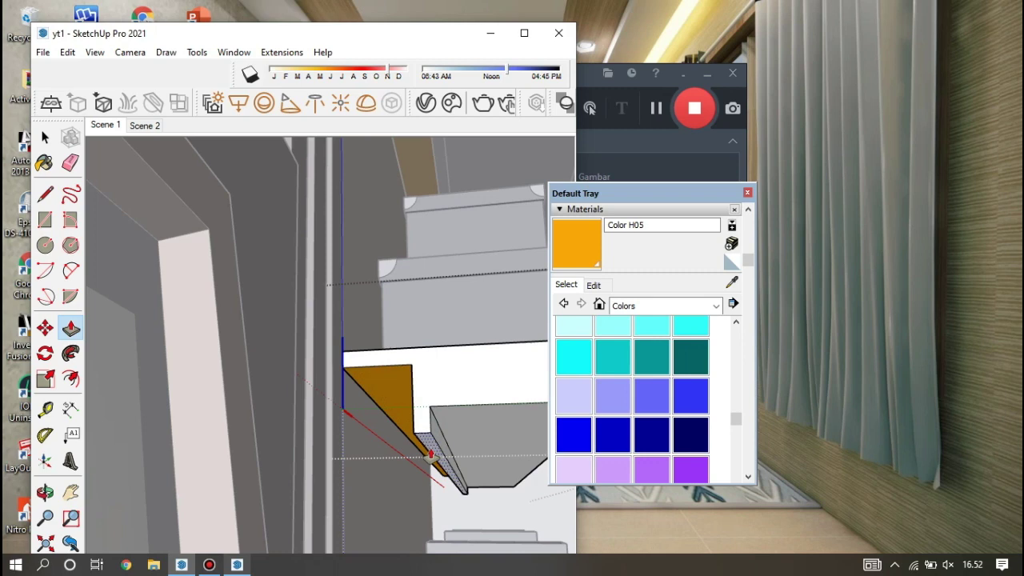
click(430, 450)
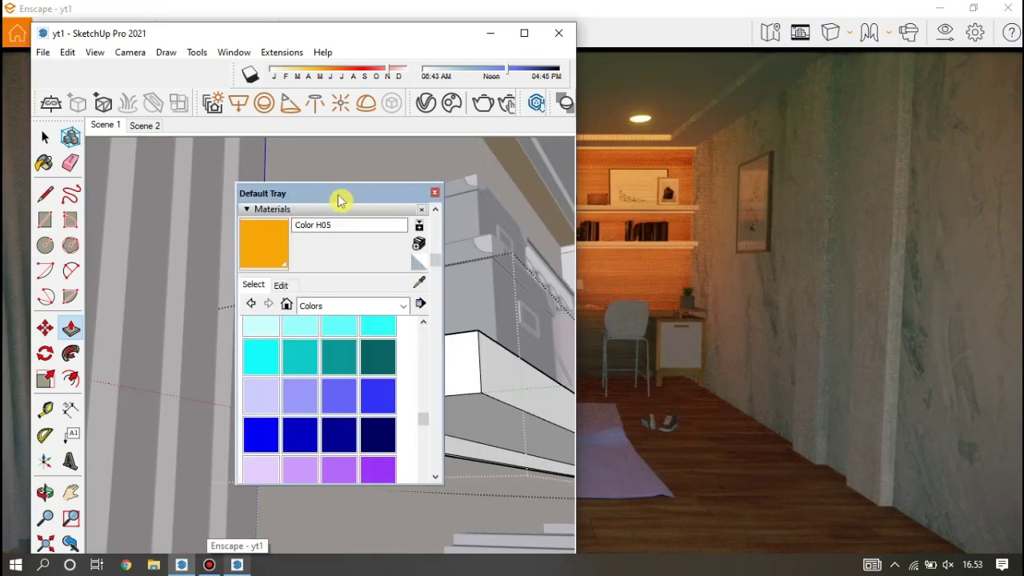
Step: Close the Default Tray and orbit to view the room's open interior
click(437, 198)
scroll(352, 235, down, 2)
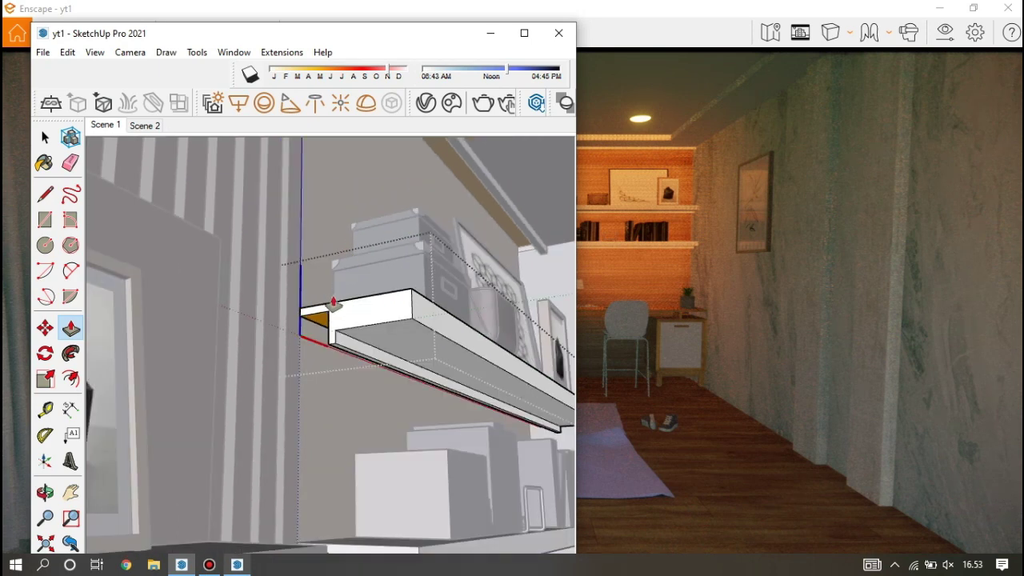
scroll(333, 304, up, 5)
scroll(213, 402, up, 2)
scroll(328, 312, down, 1)
scroll(320, 328, down, 2)
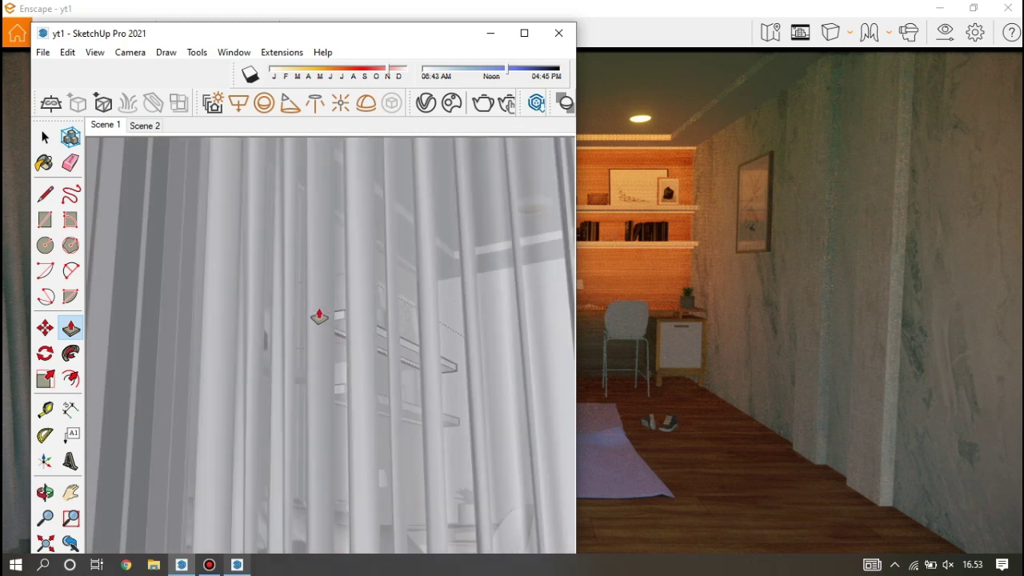
scroll(320, 288, down, 2)
scroll(208, 352, down, 2)
scroll(232, 282, down, 5)
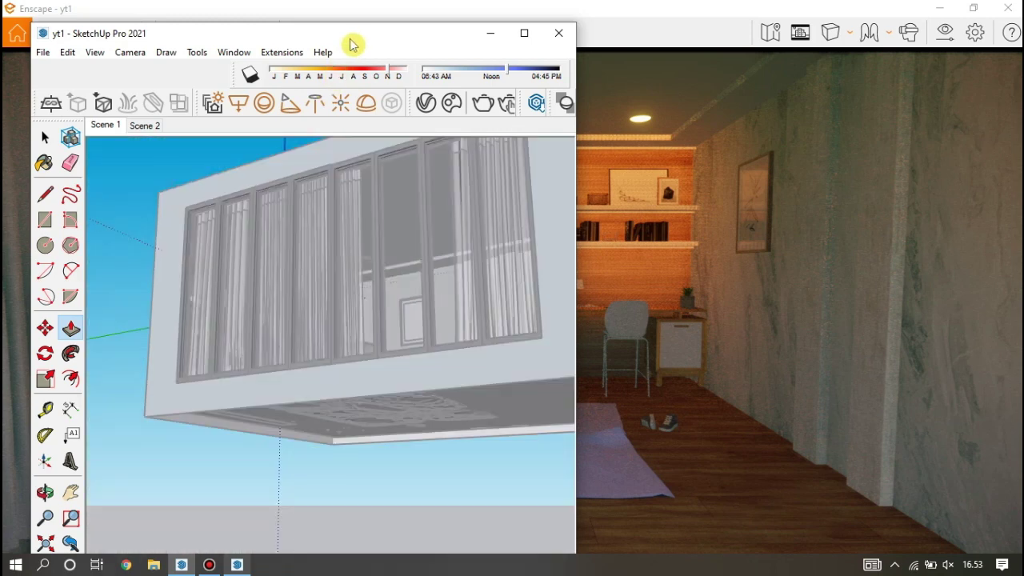
drag(355, 40, 275, 41)
mouse_move(262, 279)
middle_down()
mouse_move(283, 275)
mouse_move(160, 297)
mouse_move(377, 258)
middle_up()
Step: Zoom in close on the bedroom ceiling light and bring up the Enscape extension menu
scroll(376, 256, up, 3)
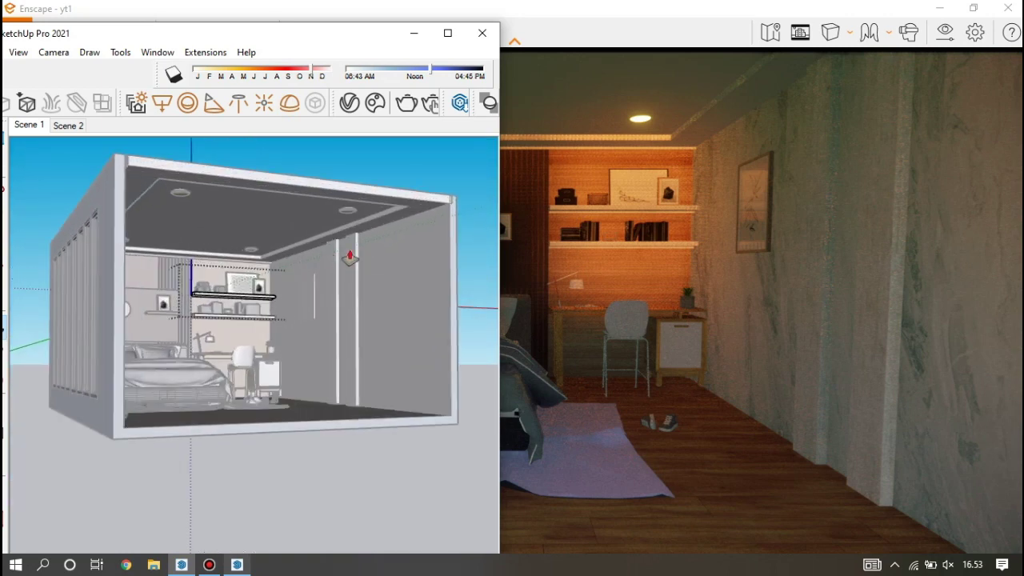
scroll(347, 251, up, 3)
scroll(213, 224, up, 2)
scroll(206, 222, up, 1)
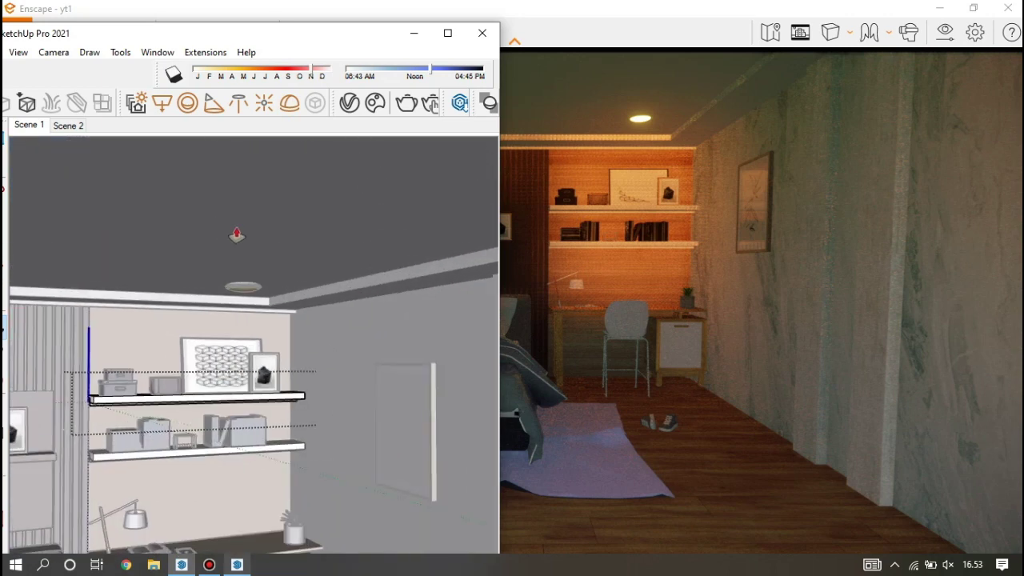
scroll(251, 260, down, 2)
scroll(252, 260, down, 2)
scroll(251, 261, down, 2)
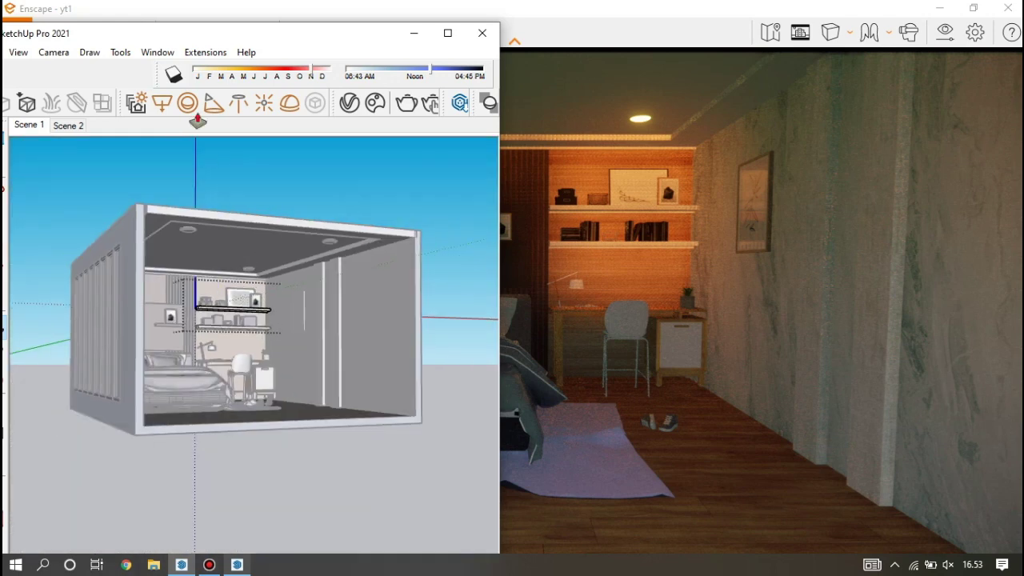
drag(203, 40, 270, 34)
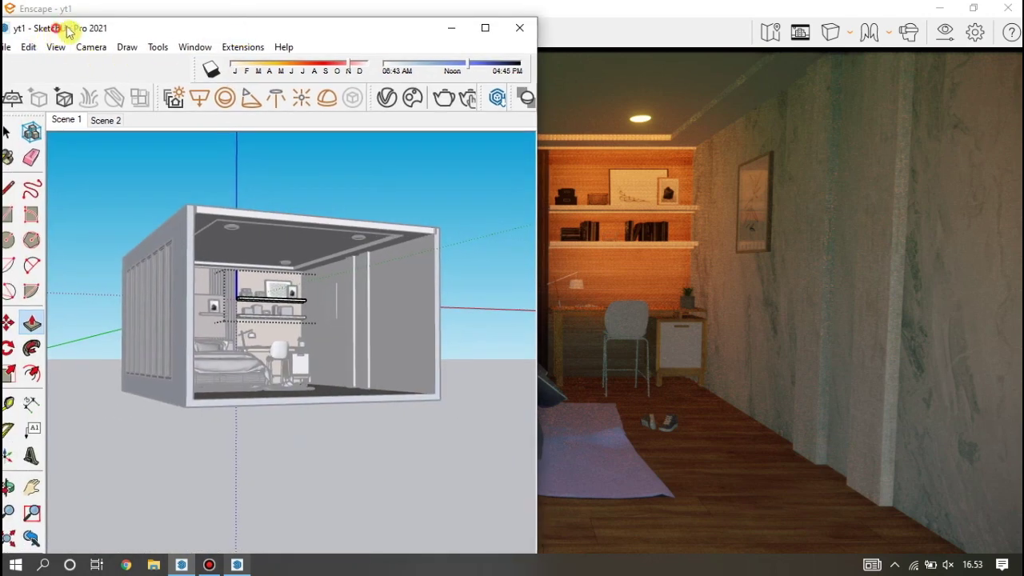
click(28, 130)
scroll(167, 167, up, 2)
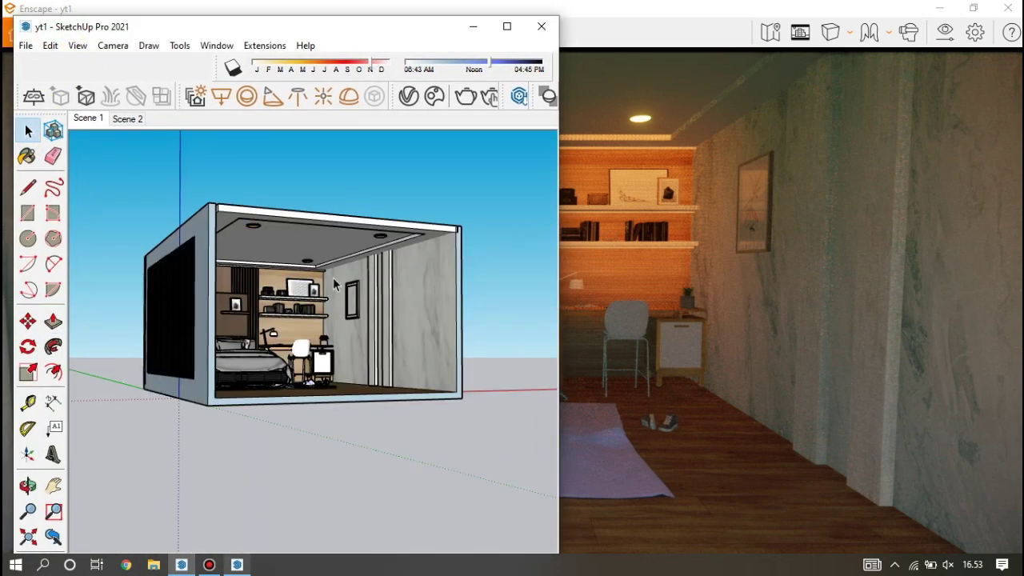
scroll(255, 267, up, 2)
scroll(254, 267, up, 2)
scroll(72, 235, up, 2)
scroll(91, 229, up, 2)
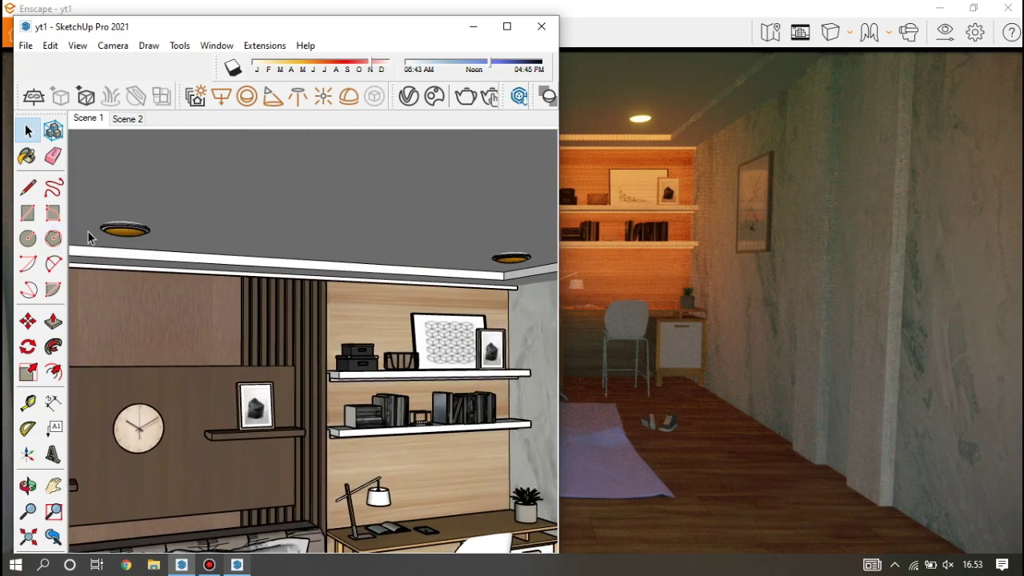
scroll(80, 229, up, 2)
click(265, 48)
mouse_move(281, 79)
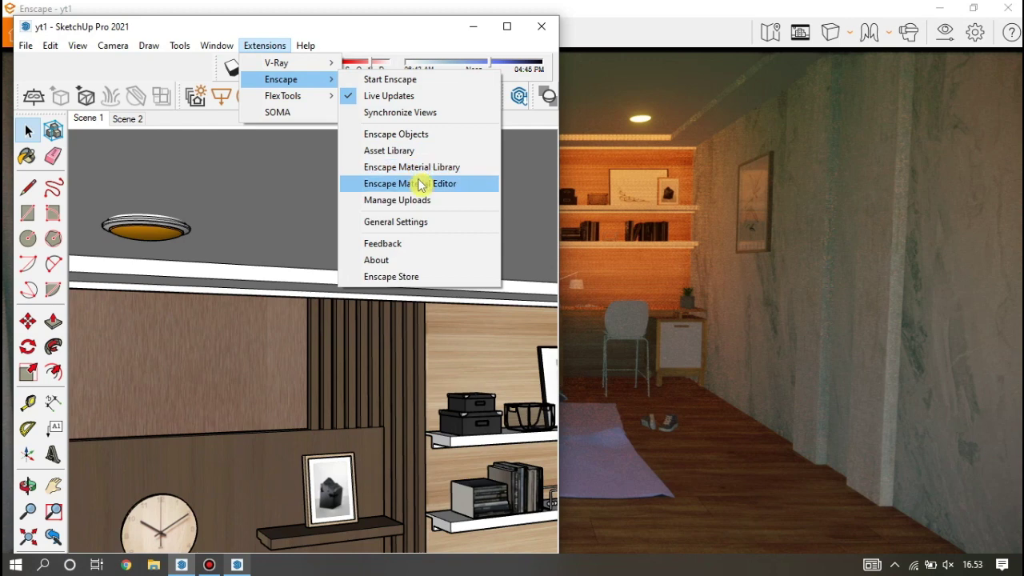
Step: Place a 0.20 × 0.20 m, 1,000 lm Enscape Rect light on the ceiling beside the downlight
click(424, 136)
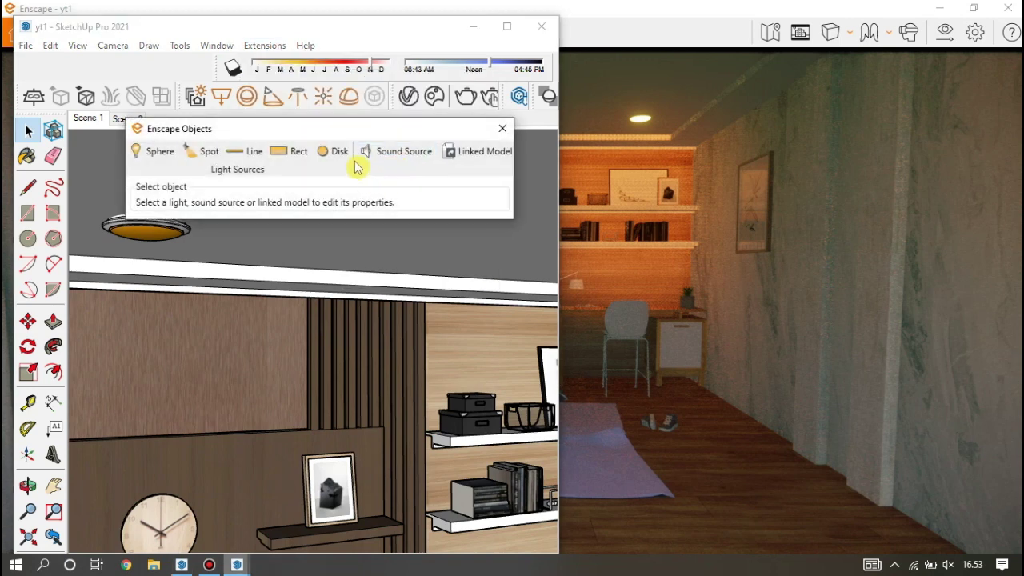
click(288, 155)
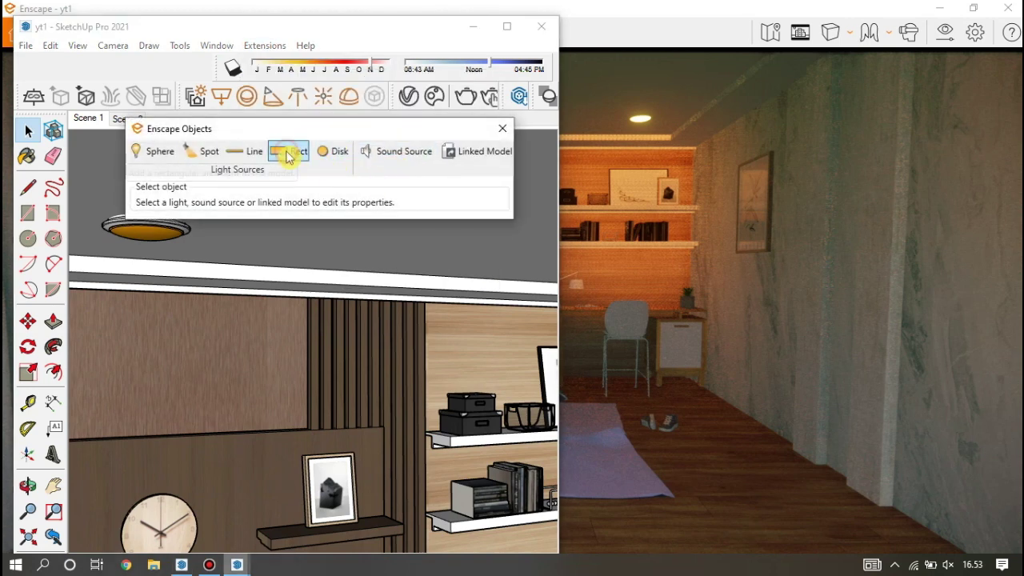
drag(280, 130, 471, 75)
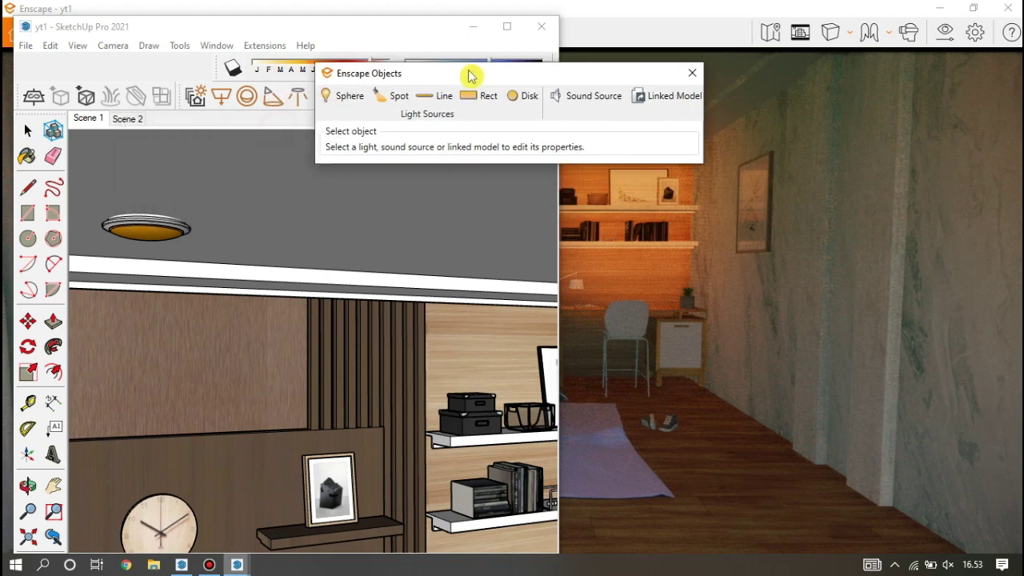
click(237, 197)
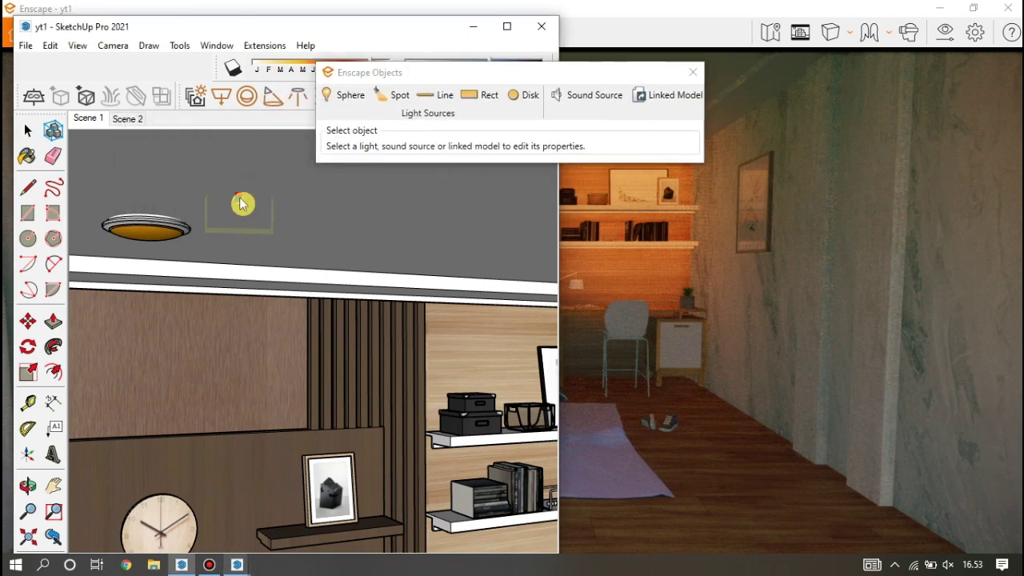
click(241, 227)
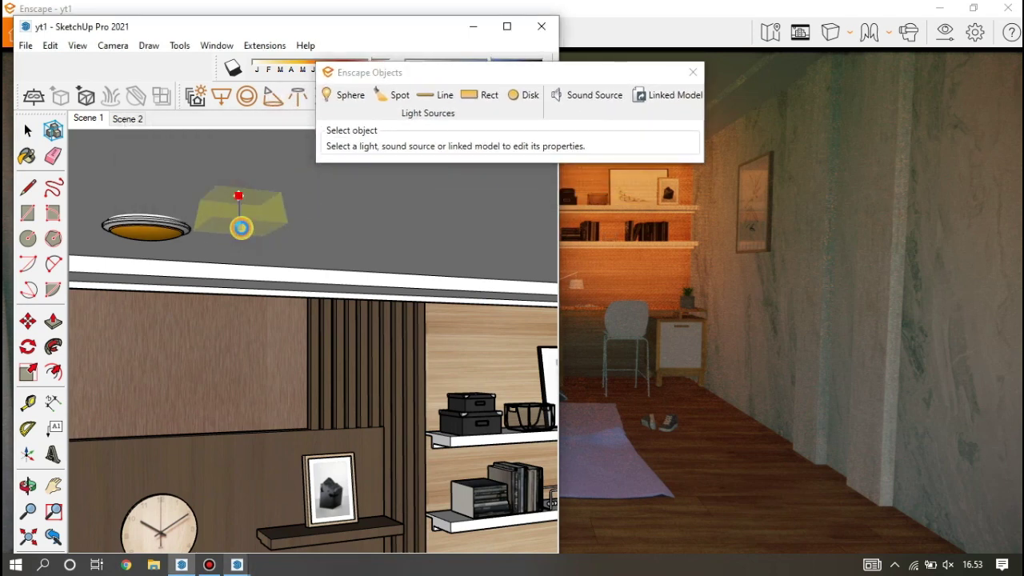
click(407, 216)
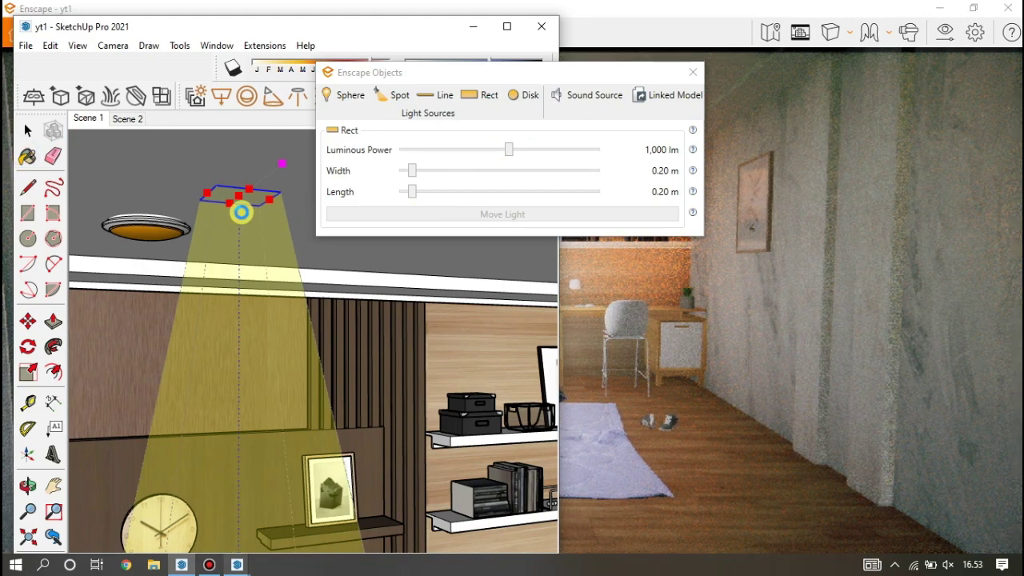
key(b)
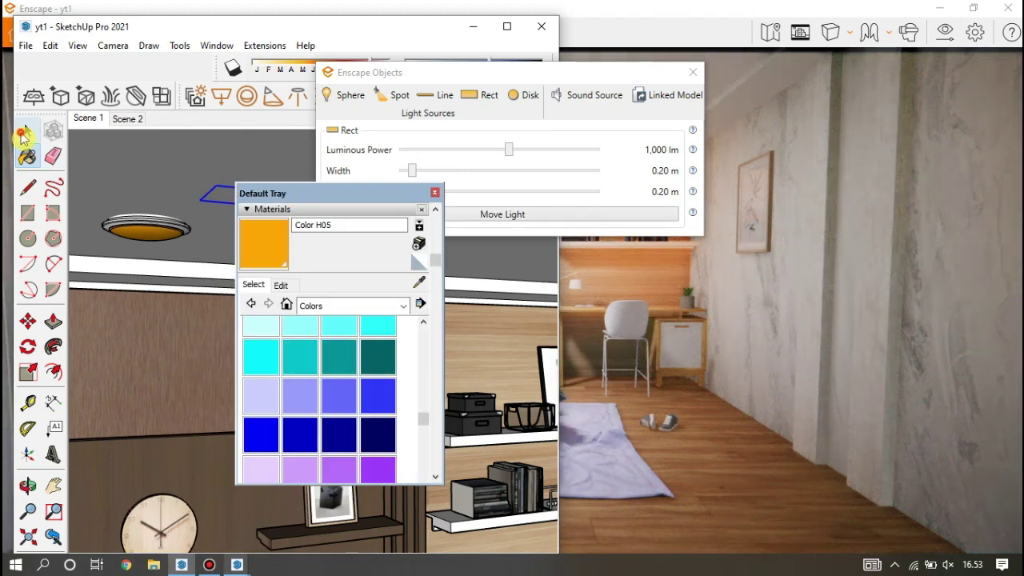
Step: Snap the rectangular light onto the round ceiling lamp's disk with the Move tool
click(27, 131)
drag(346, 200, 449, 209)
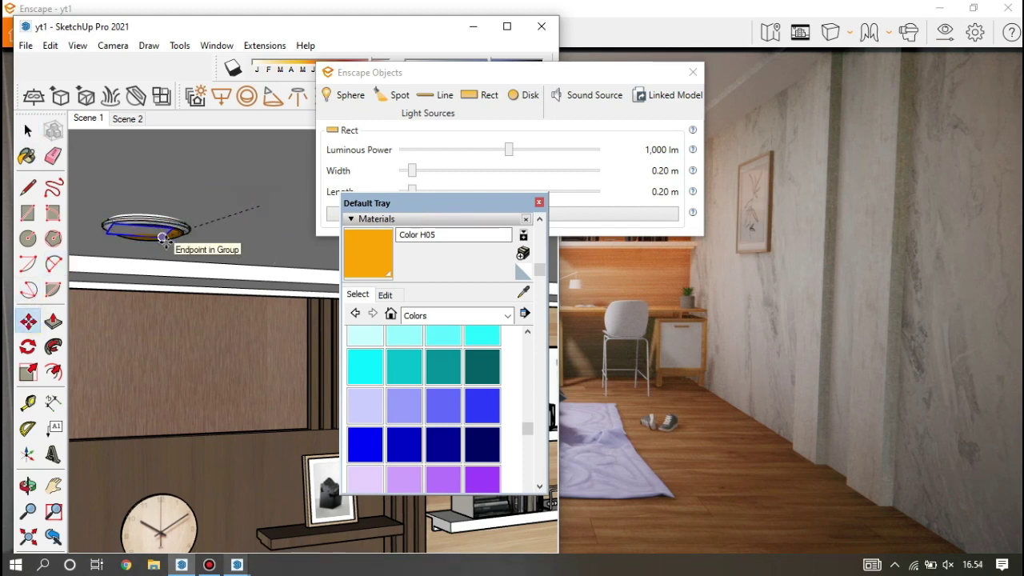
click(162, 238)
scroll(144, 233, up, 3)
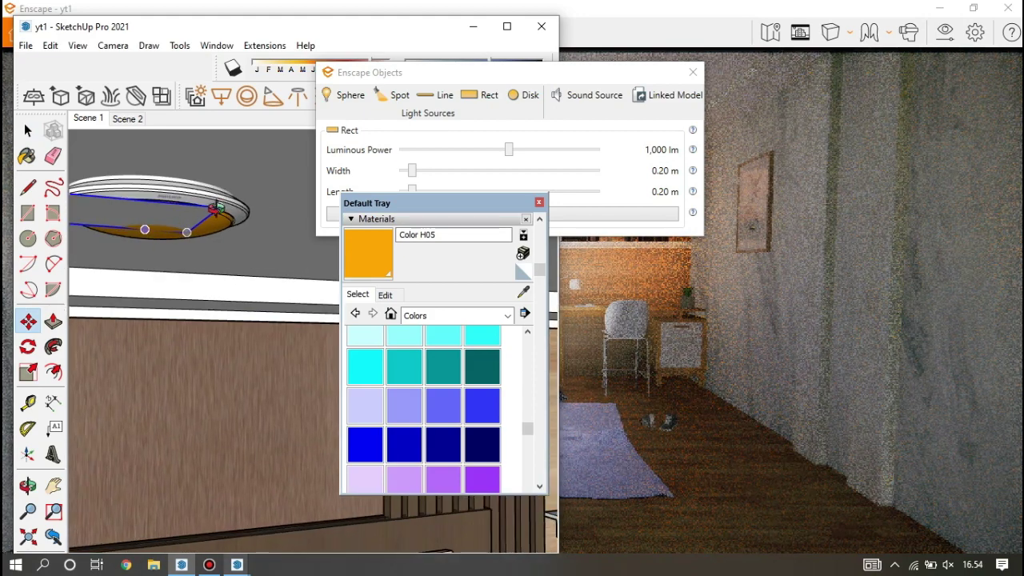
middle_drag(216, 209, 201, 222)
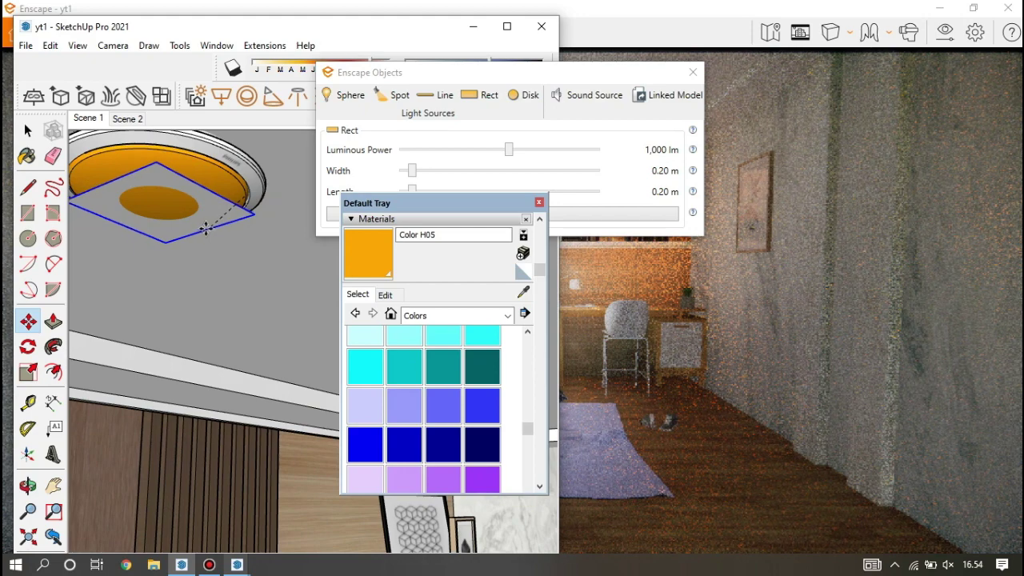
click(205, 227)
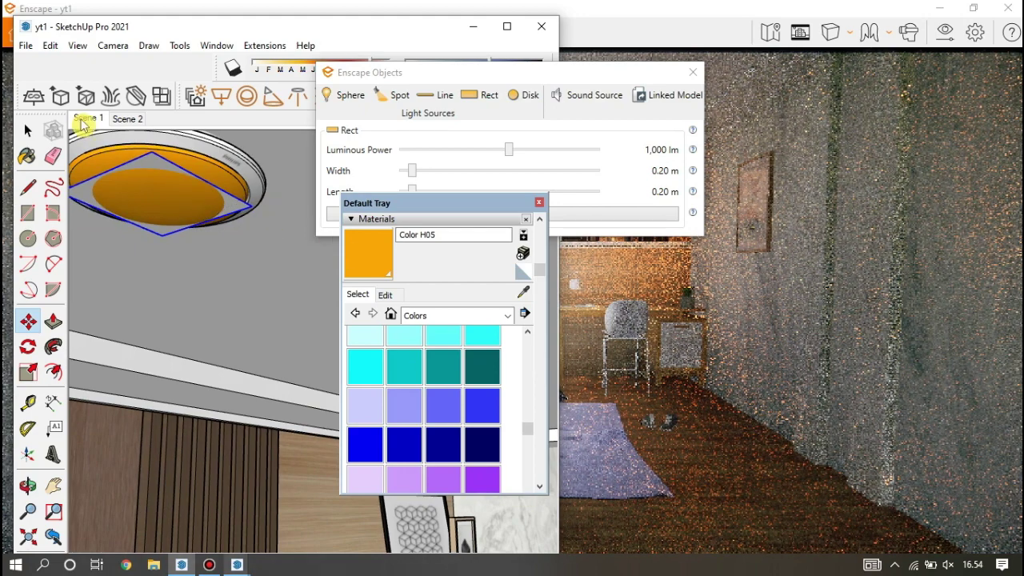
Step: Dim the Rect light's luminous power from 1,000 lm to 74 lm
key(b)
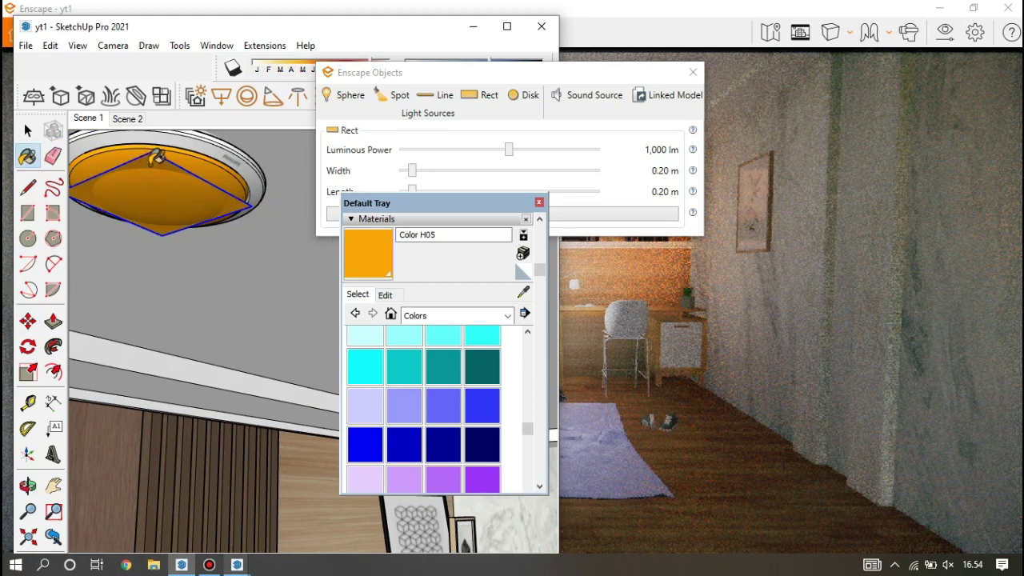
click(498, 156)
drag(498, 157, 470, 155)
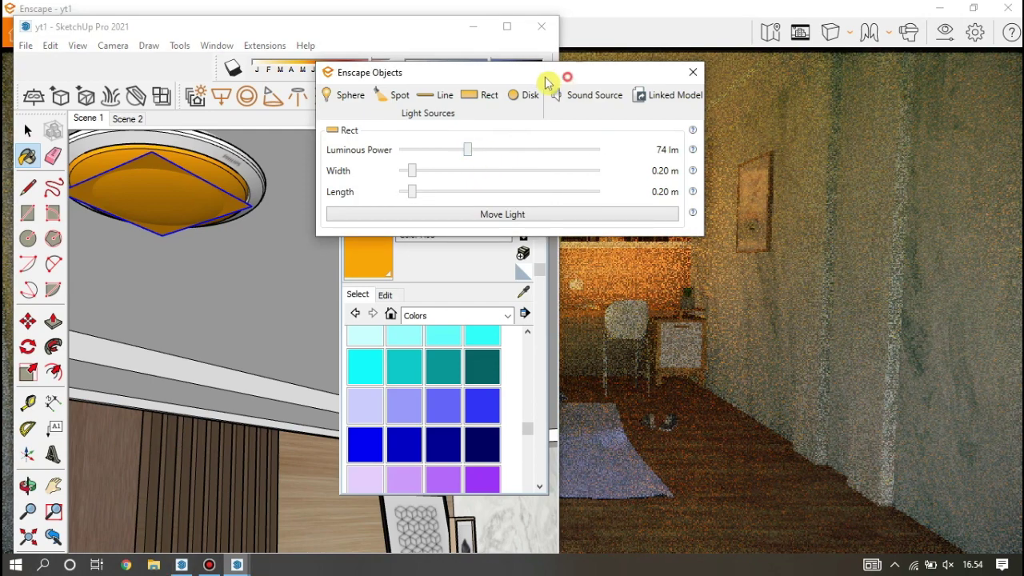
mouse_move(578, 79)
mouse_down()
mouse_move(269, 83)
mouse_move(444, 172)
mouse_move(682, 169)
mouse_move(824, 79)
mouse_up()
Step: Paint the ceiling lamp disk orange
scroll(457, 428, down, 3)
scroll(457, 428, down, 5)
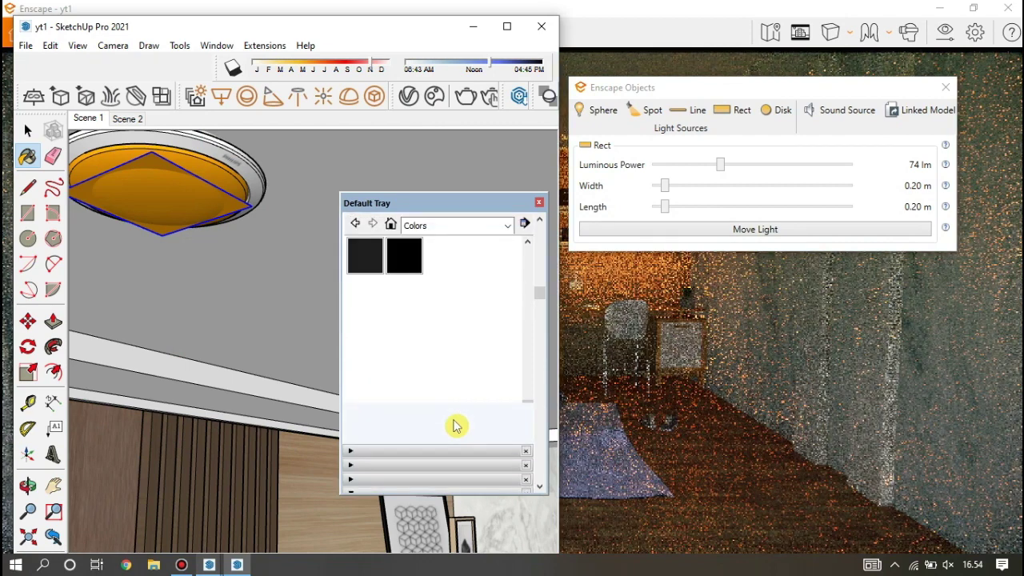
scroll(457, 354, up, 5)
scroll(458, 357, up, 5)
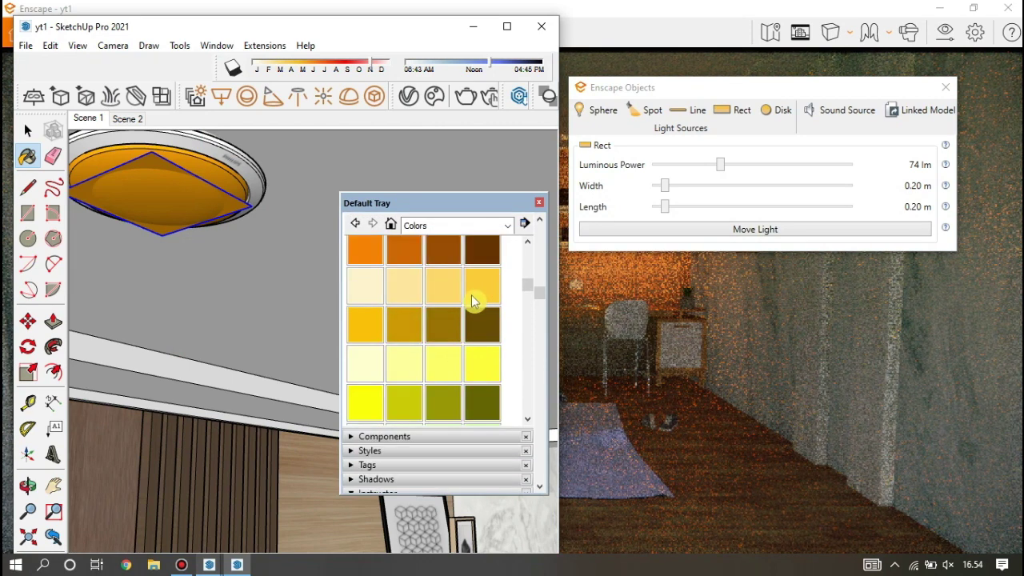
scroll(449, 346, up, 2)
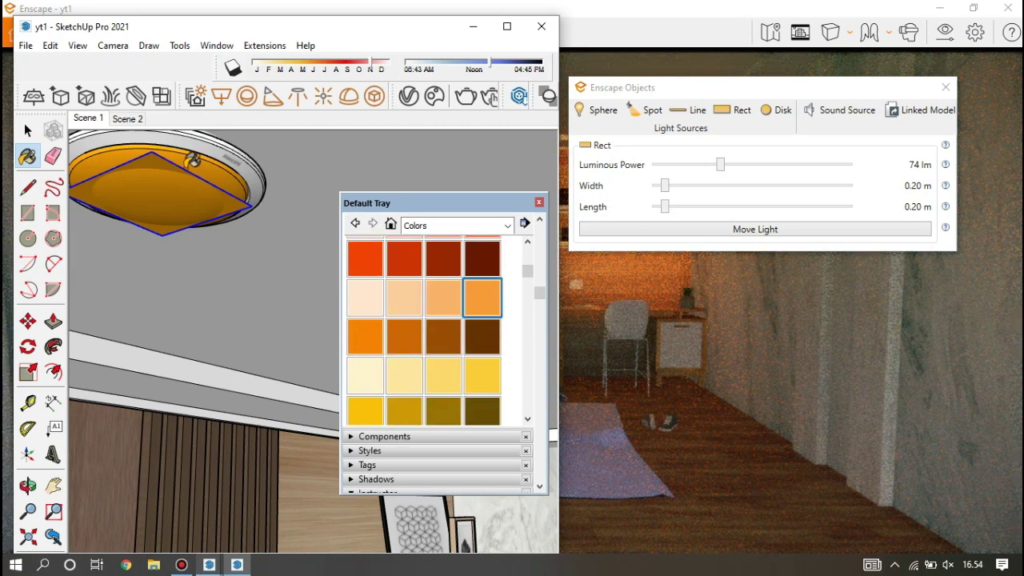
click(153, 162)
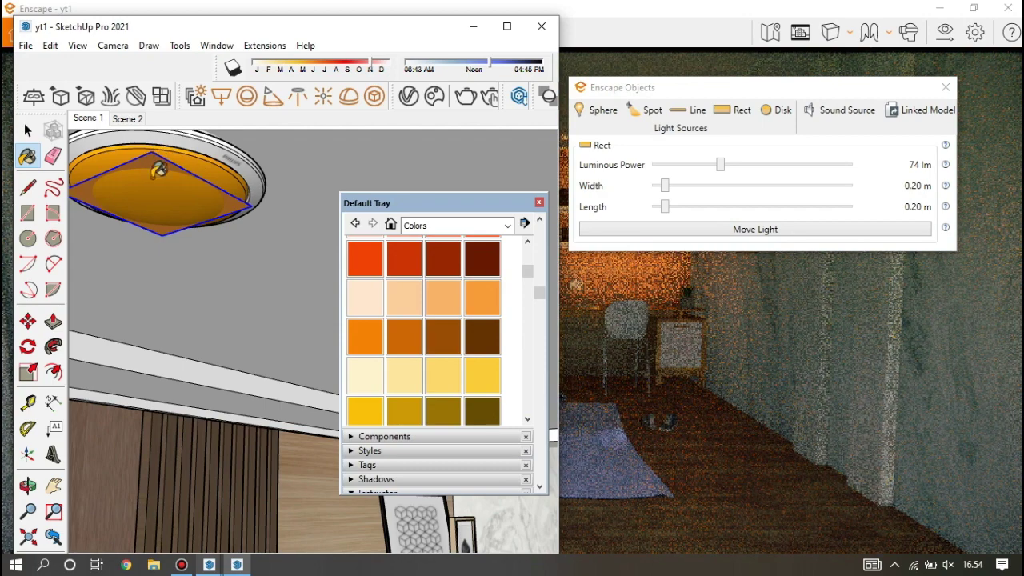
Step: Raise the Rect light to 1,048 lm and move Enscape Objects off the live render
click(742, 166)
drag(765, 171, 766, 168)
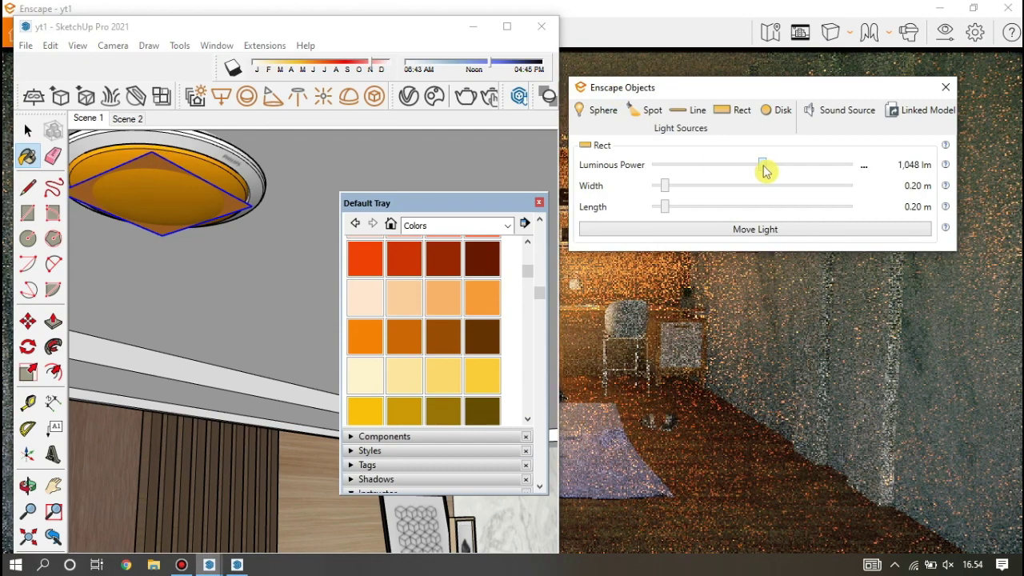
mouse_move(720, 93)
mouse_down()
mouse_move(514, 105)
mouse_move(610, 129)
mouse_up()
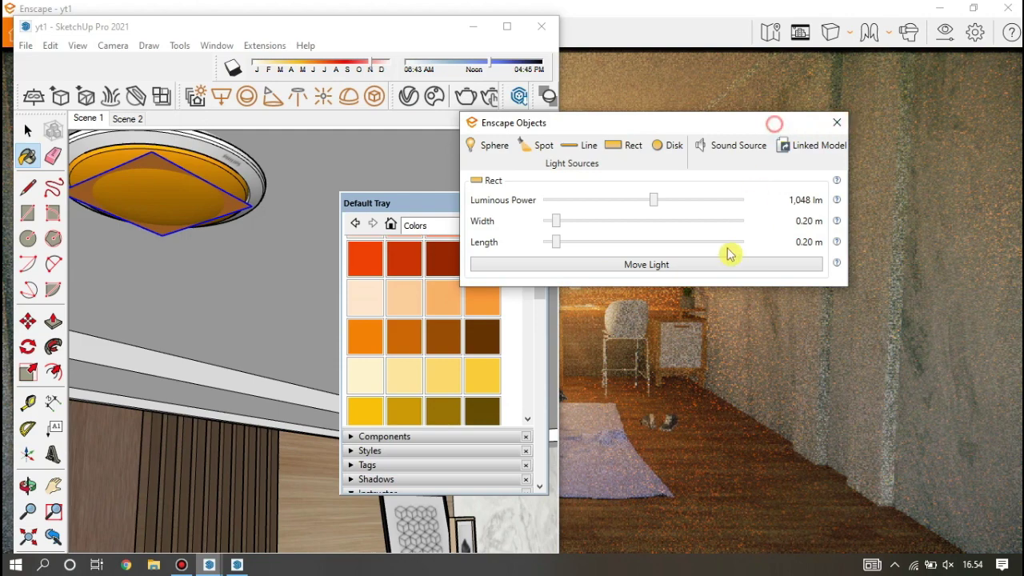
drag(775, 124, 614, 558)
Step: Zoom and orbit up into the ceiling box and set the rect light into the recessed fixture
scroll(213, 224, down, 2)
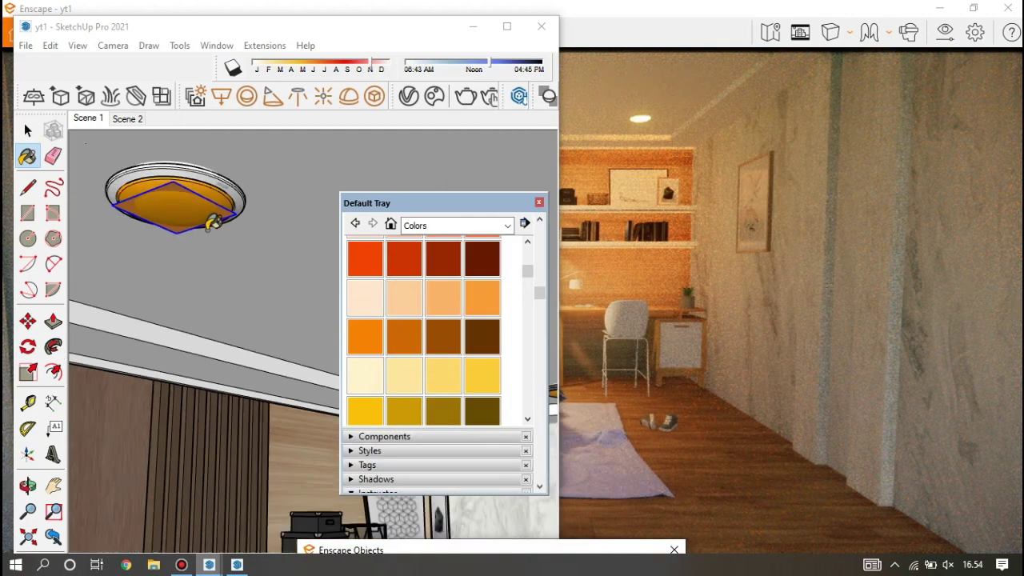
scroll(222, 224, down, 3)
scroll(232, 256, down, 1)
scroll(216, 287, down, 2)
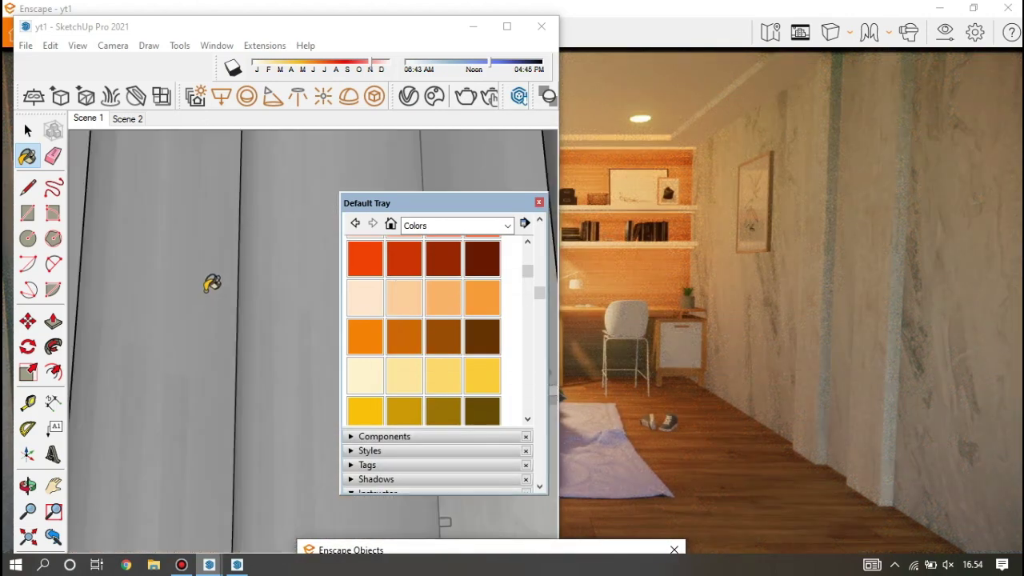
scroll(211, 272, down, 1)
scroll(205, 274, down, 1)
scroll(203, 275, down, 1)
scroll(206, 248, down, 2)
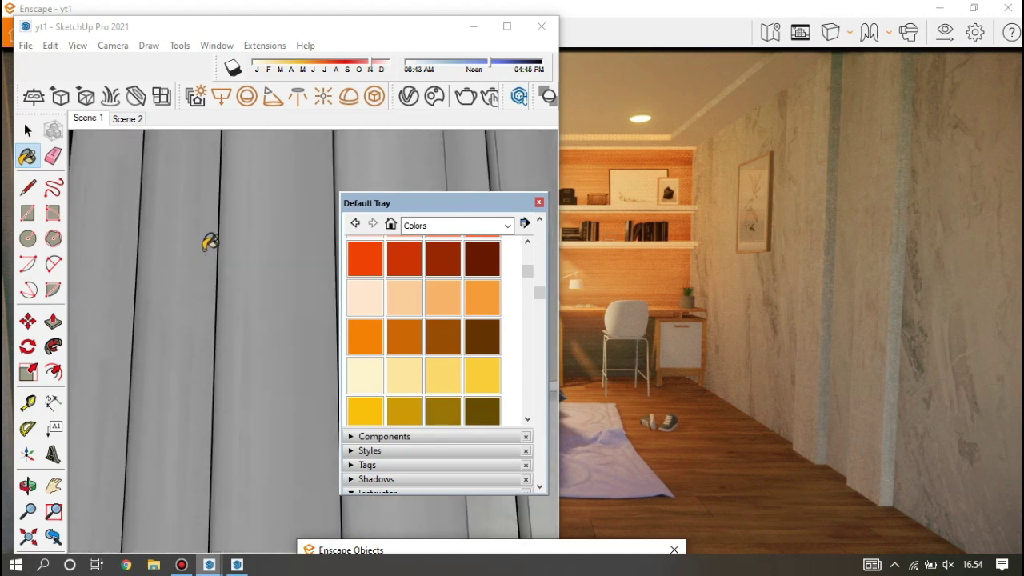
scroll(192, 280, down, 1)
scroll(136, 264, down, 1)
scroll(139, 267, down, 1)
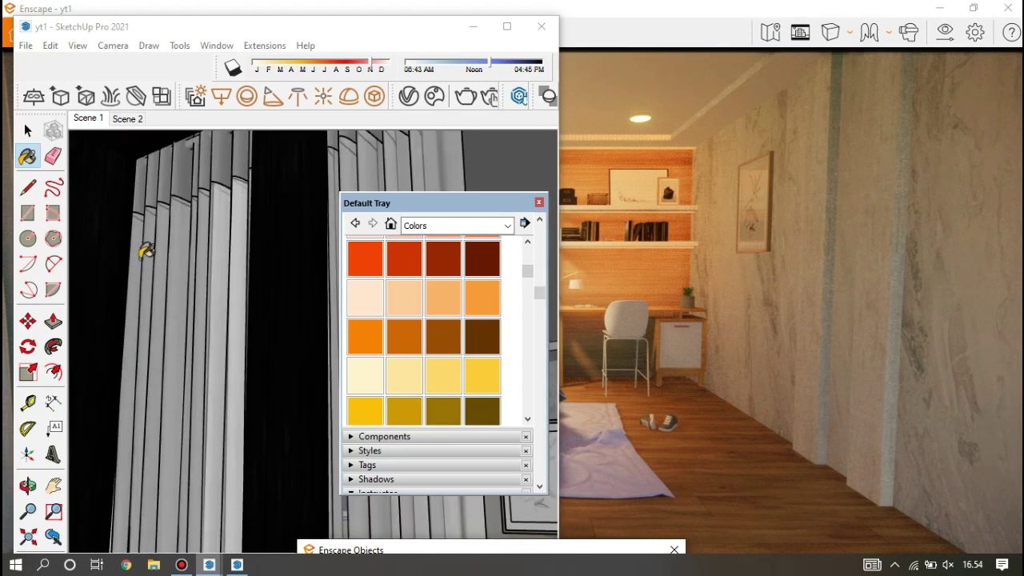
scroll(144, 256, down, 2)
scroll(152, 264, down, 1)
scroll(157, 261, down, 1)
scroll(157, 261, down, 2)
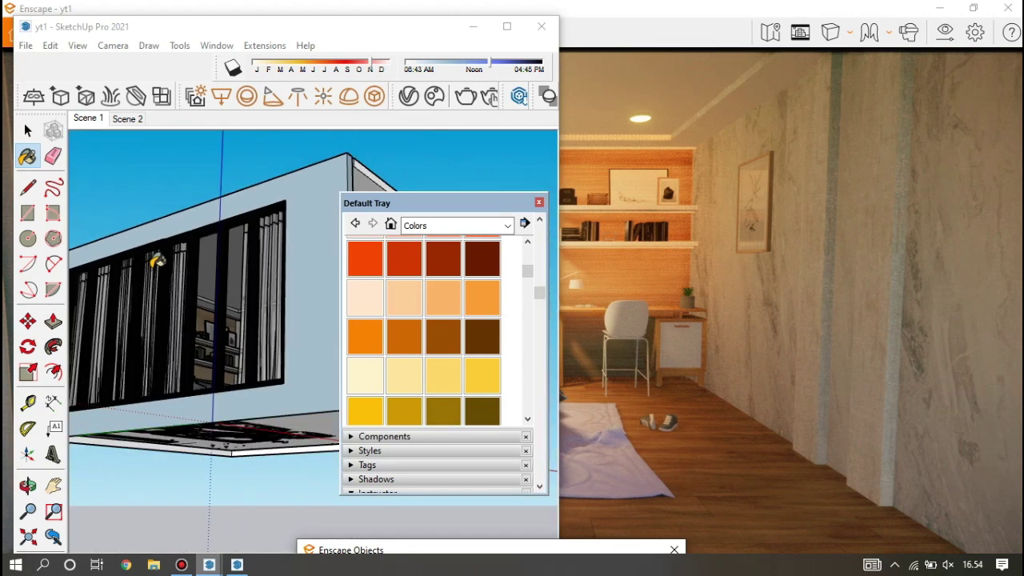
scroll(155, 259, down, 2)
middle_drag(169, 289, 264, 280)
scroll(273, 273, up, 2)
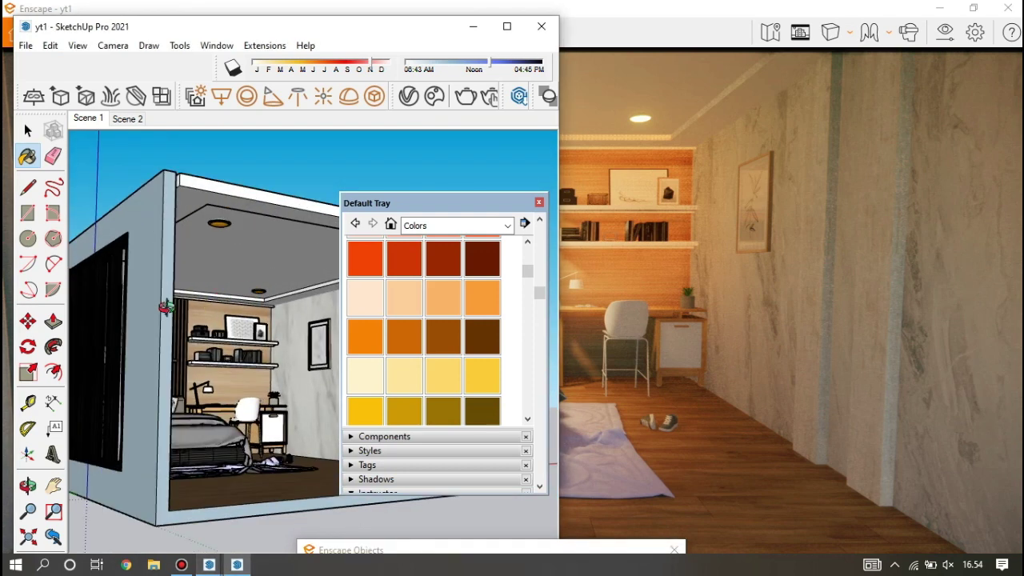
scroll(273, 273, up, 2)
scroll(240, 272, up, 1)
scroll(200, 264, up, 1)
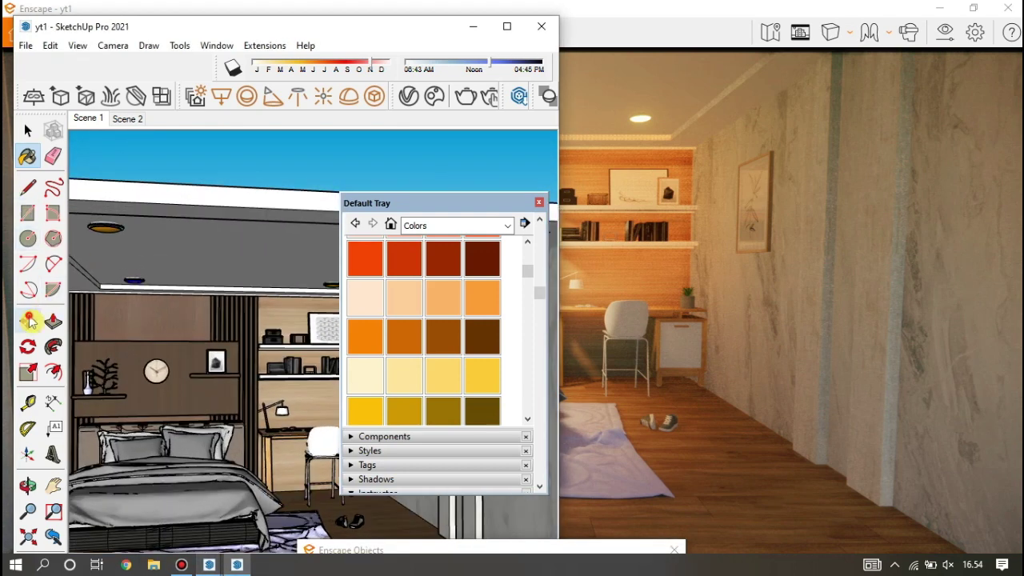
scroll(148, 278, up, 2)
scroll(132, 298, up, 2)
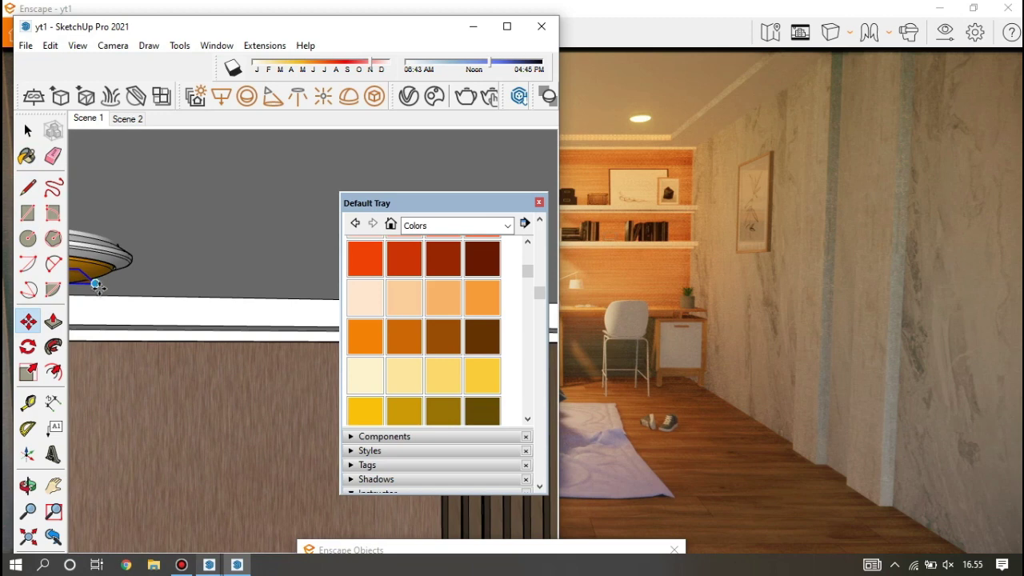
scroll(100, 286, down, 1)
scroll(101, 284, down, 1)
scroll(101, 284, down, 1)
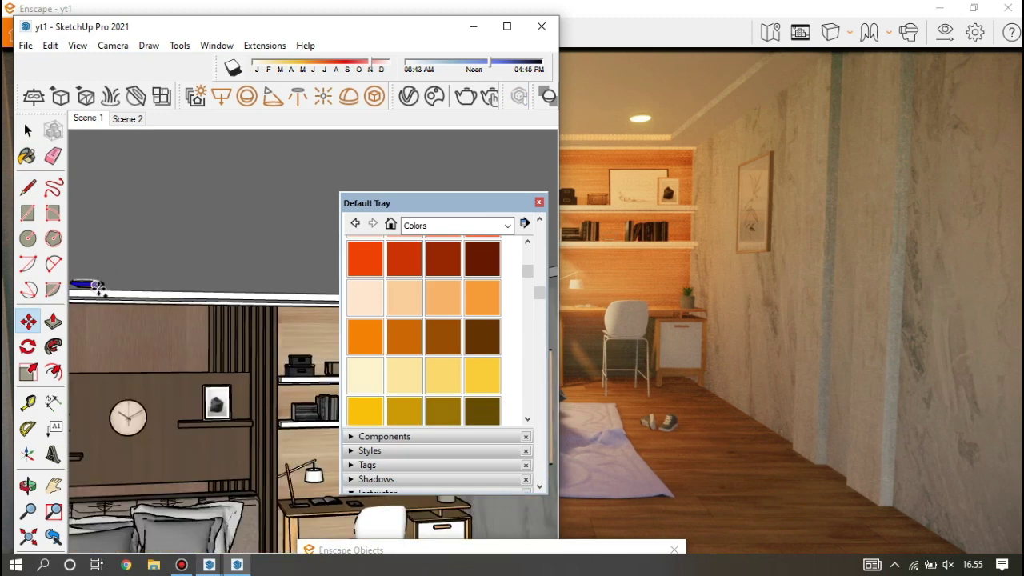
scroll(101, 284, down, 2)
scroll(268, 288, up, 2)
scroll(273, 294, up, 2)
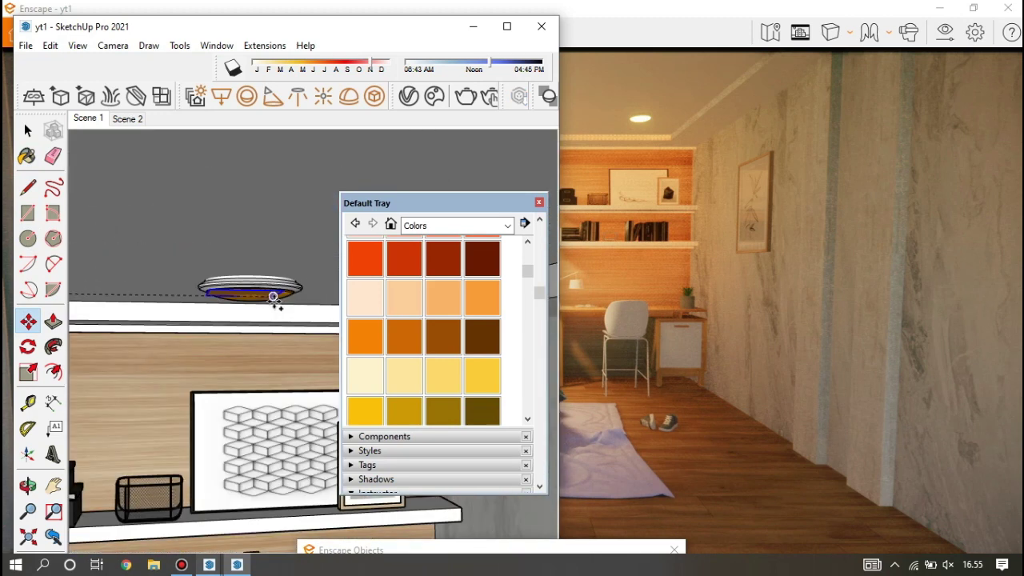
middle_drag(280, 297, 274, 240)
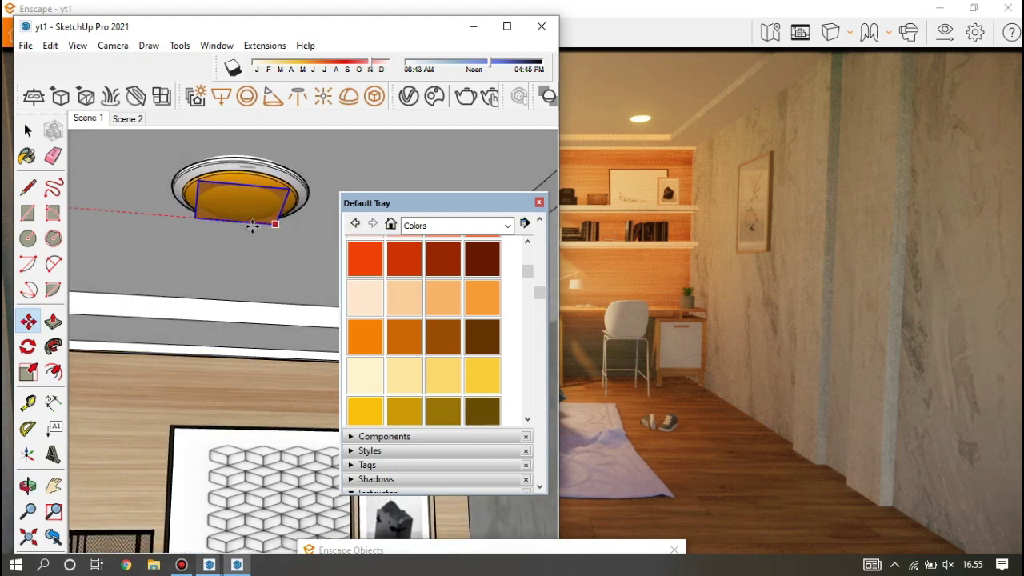
scroll(277, 230, down, 2)
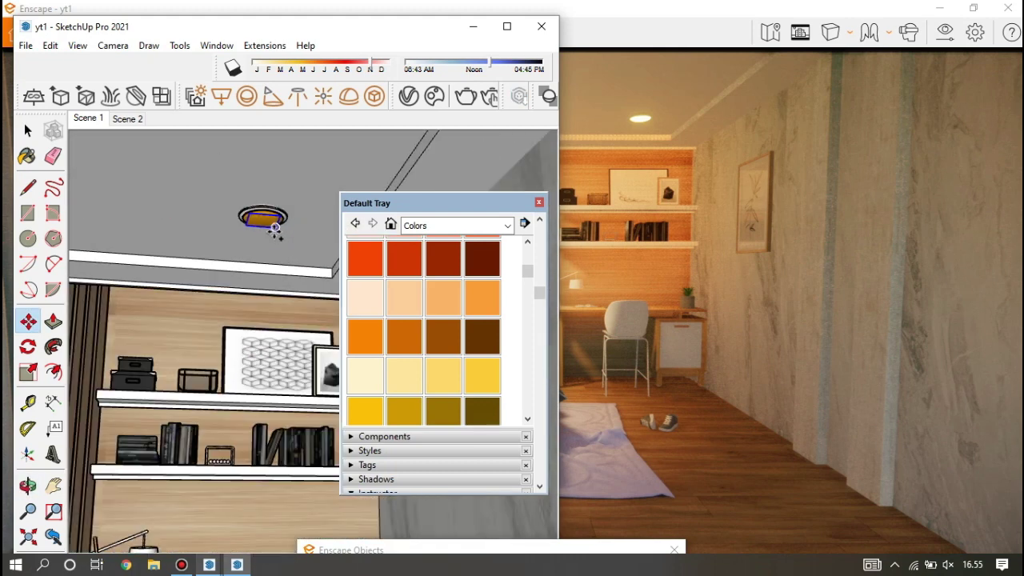
scroll(273, 232, down, 1)
scroll(269, 232, down, 1)
scroll(266, 233, down, 1)
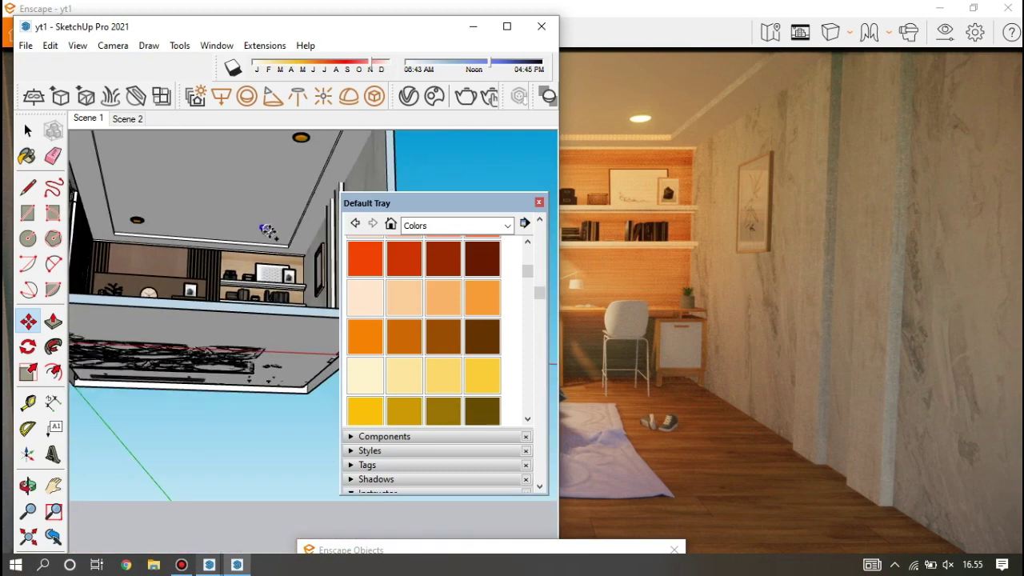
middle_drag(266, 233, 295, 176)
scroll(294, 176, up, 1)
scroll(295, 176, up, 1)
scroll(296, 177, up, 2)
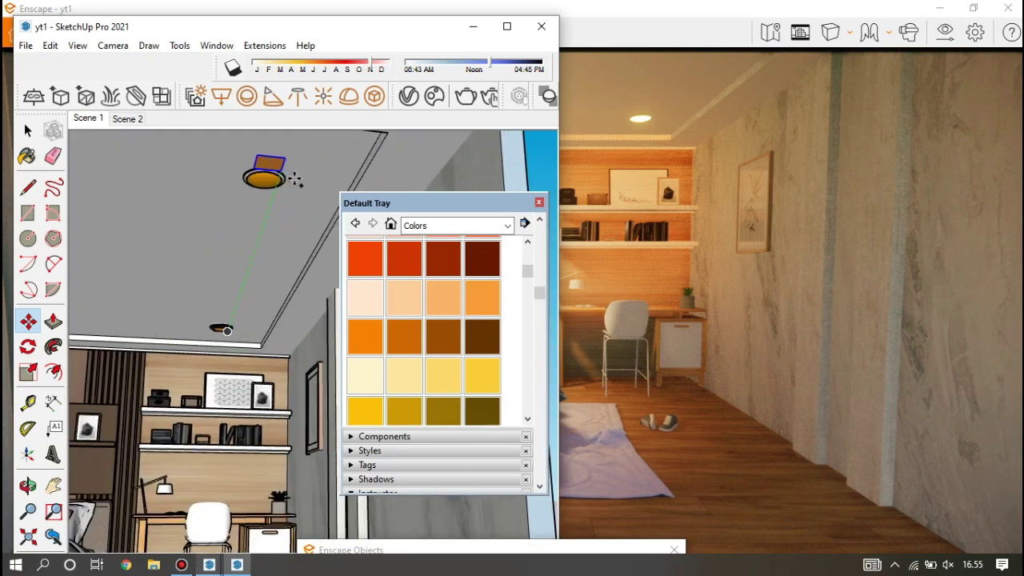
scroll(272, 172, up, 1)
scroll(286, 192, up, 1)
scroll(279, 193, up, 2)
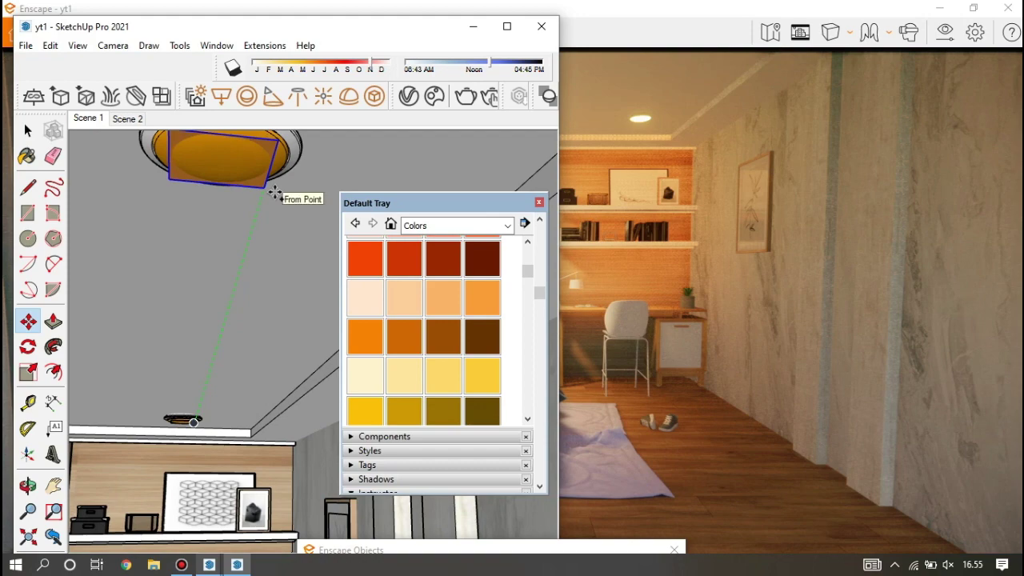
click(273, 191)
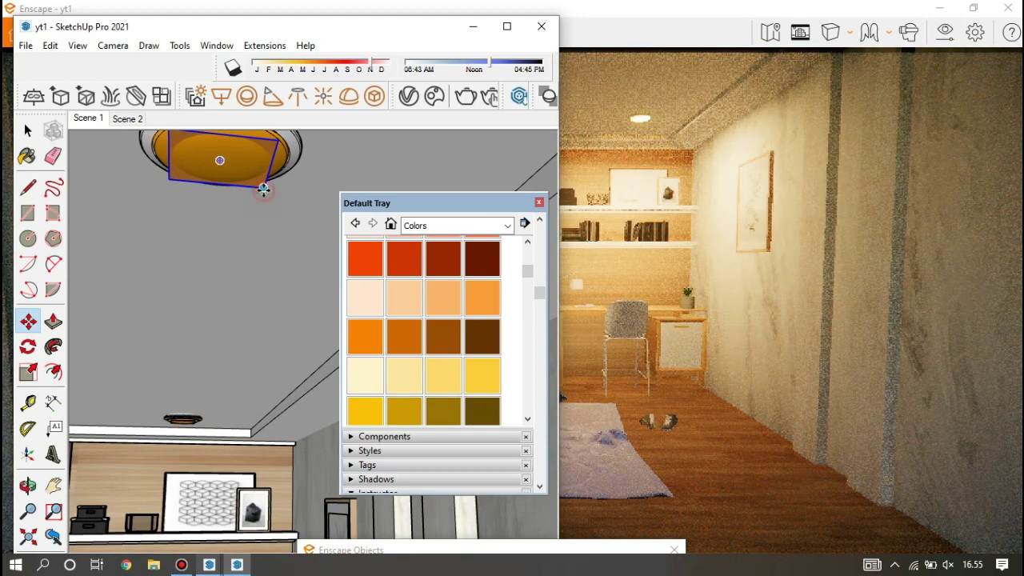
Step: Drop the rect light panel into the other round ceiling downlight
scroll(265, 191, down, 2)
scroll(263, 189, down, 2)
scroll(260, 187, down, 2)
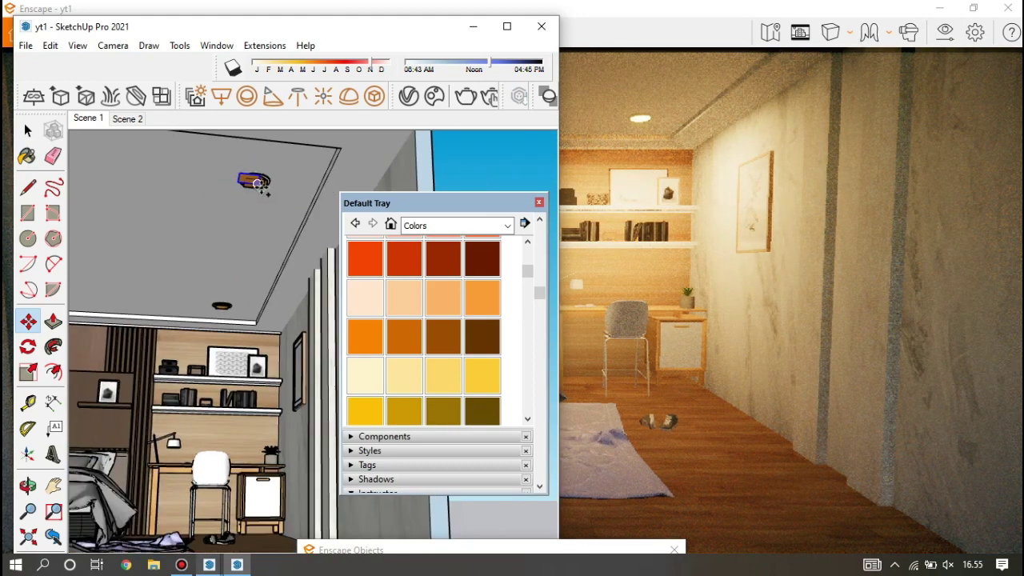
scroll(258, 184, down, 2)
scroll(256, 184, down, 2)
scroll(268, 188, down, 2)
scroll(128, 173, down, 2)
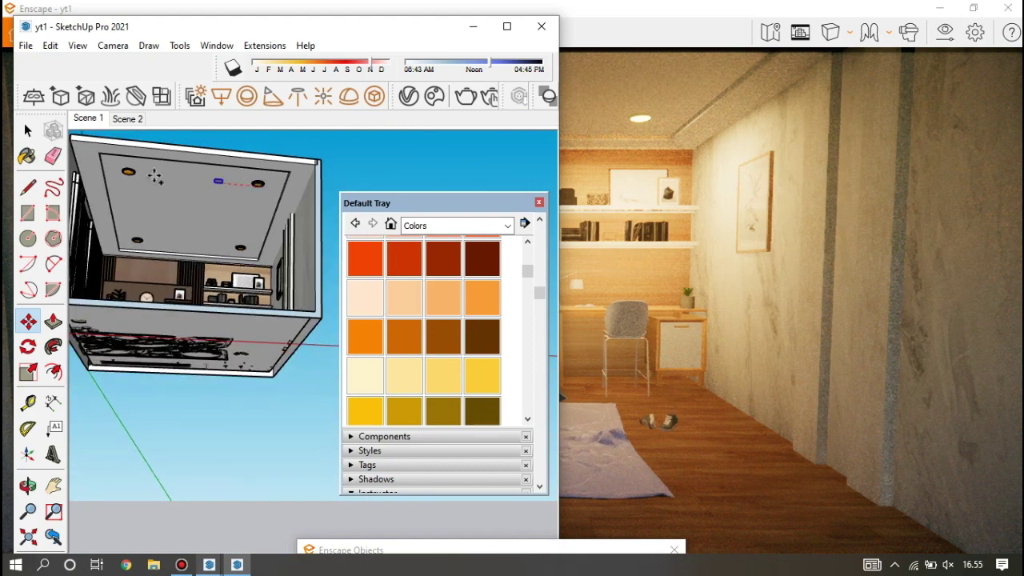
scroll(133, 178, down, 1)
scroll(136, 177, up, 2)
scroll(131, 173, up, 2)
scroll(124, 174, up, 2)
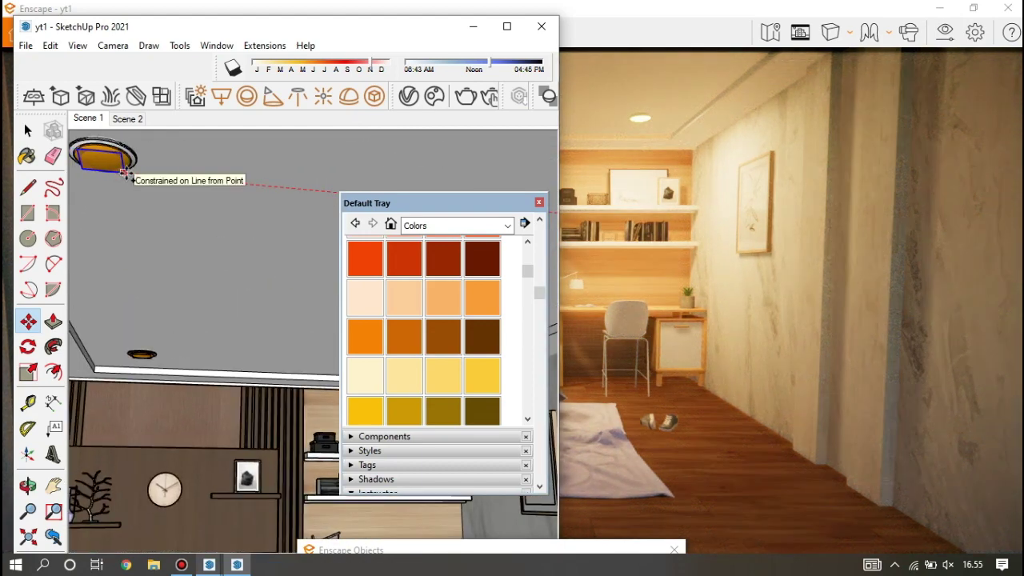
click(127, 175)
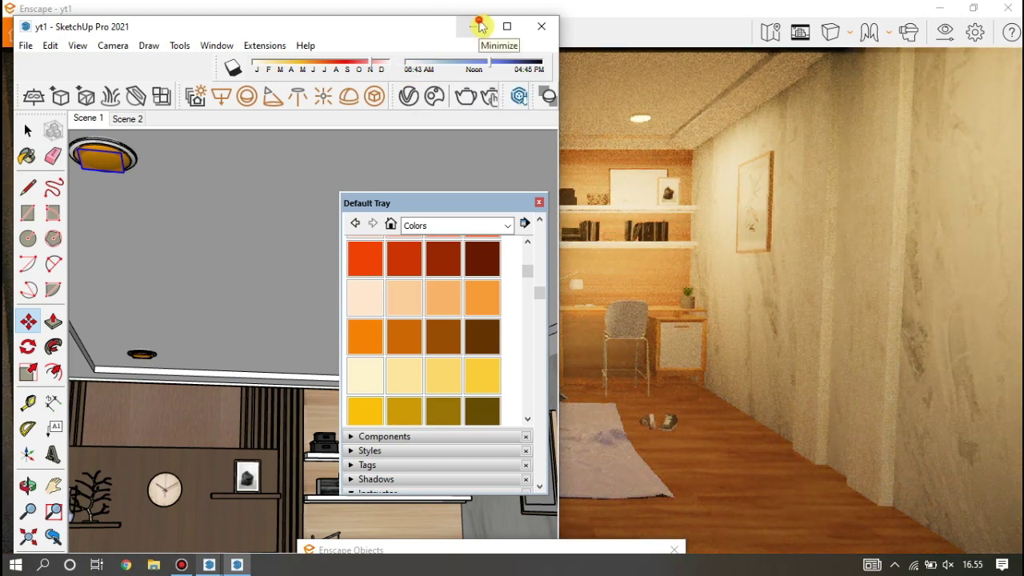
click(480, 26)
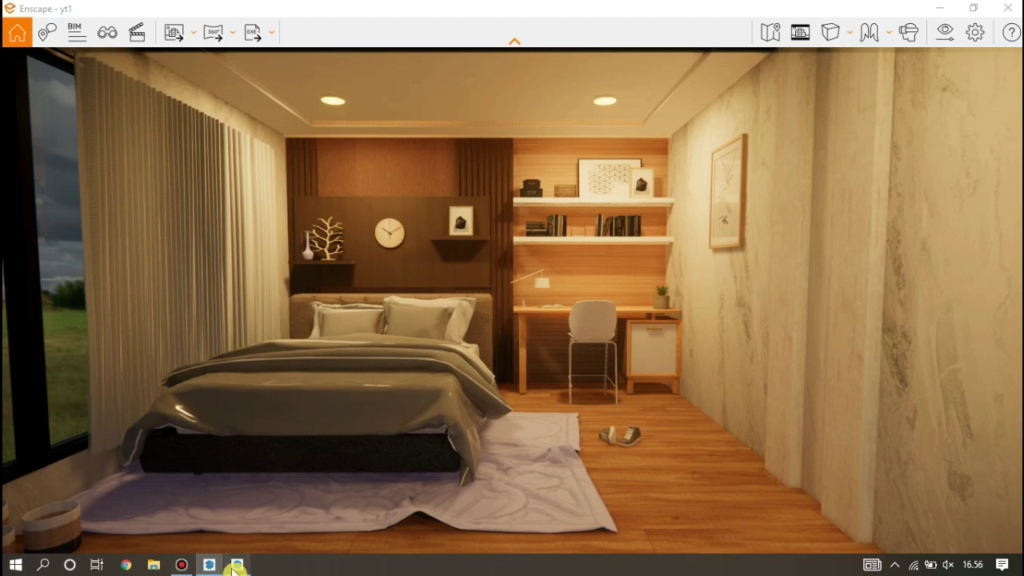
click(238, 563)
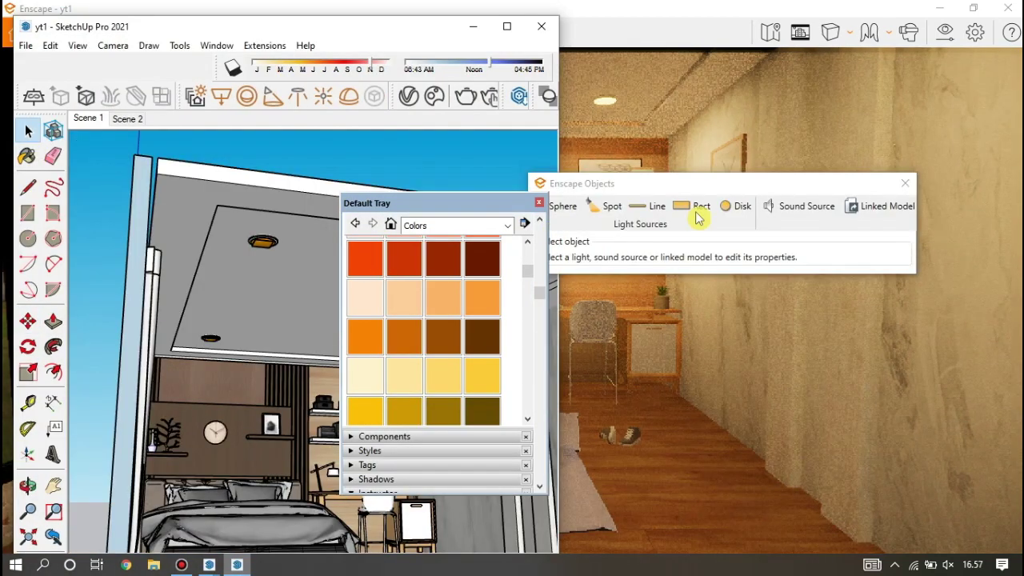
Step: Place a new Rect light on the ceiling and lengthen it to 2.82 m
scroll(267, 309, up, 3)
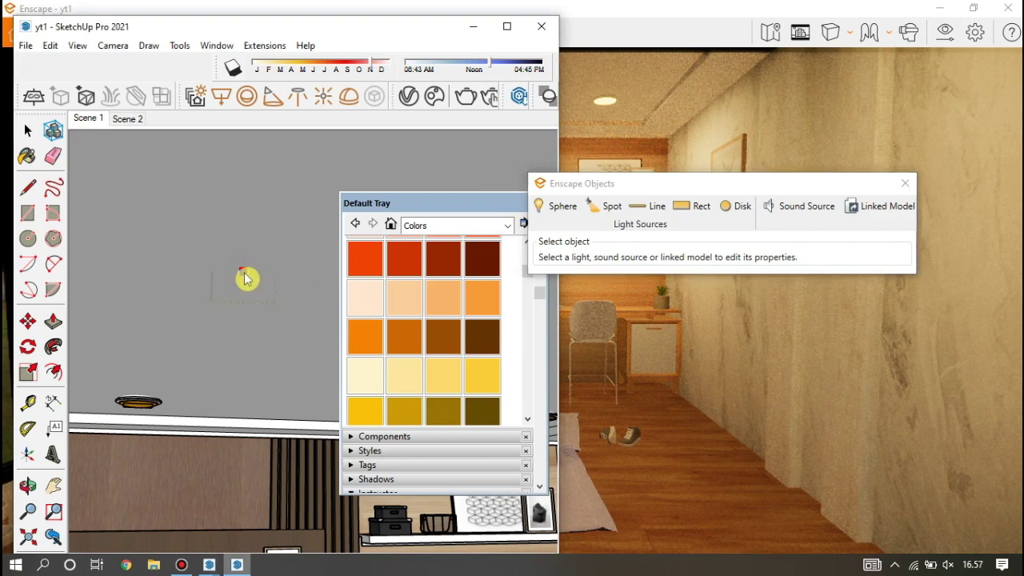
click(244, 271)
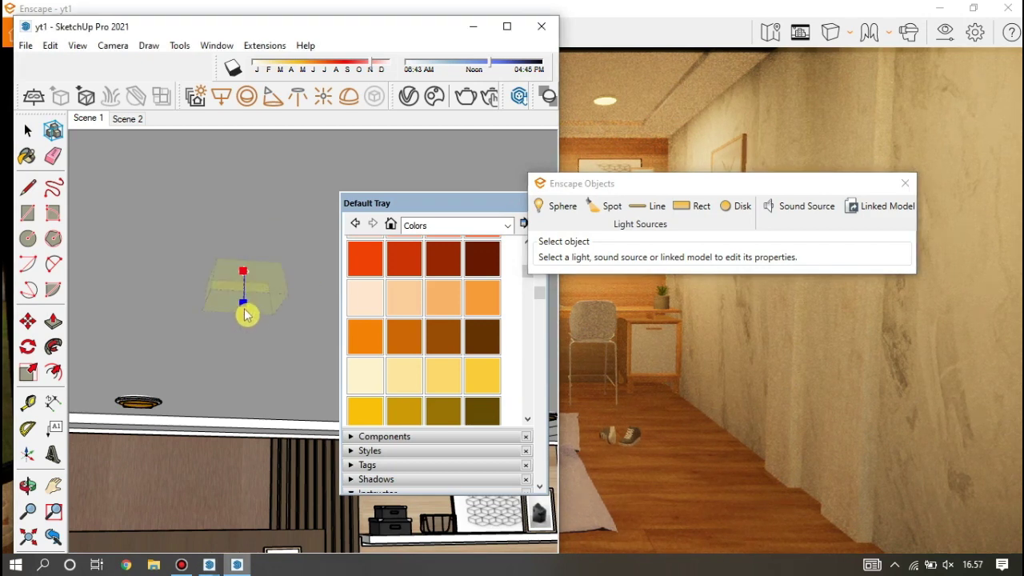
click(243, 308)
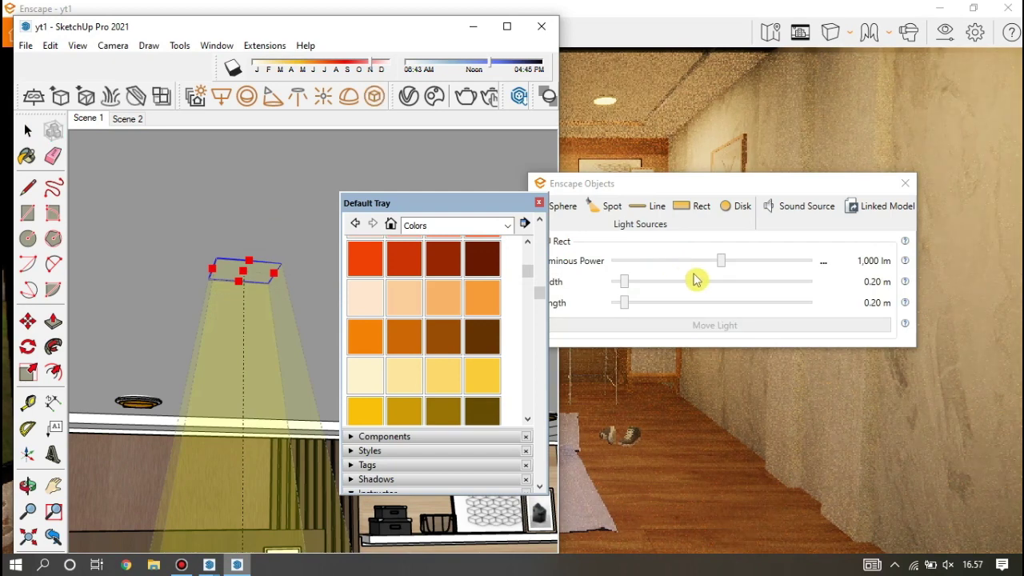
drag(625, 305, 797, 308)
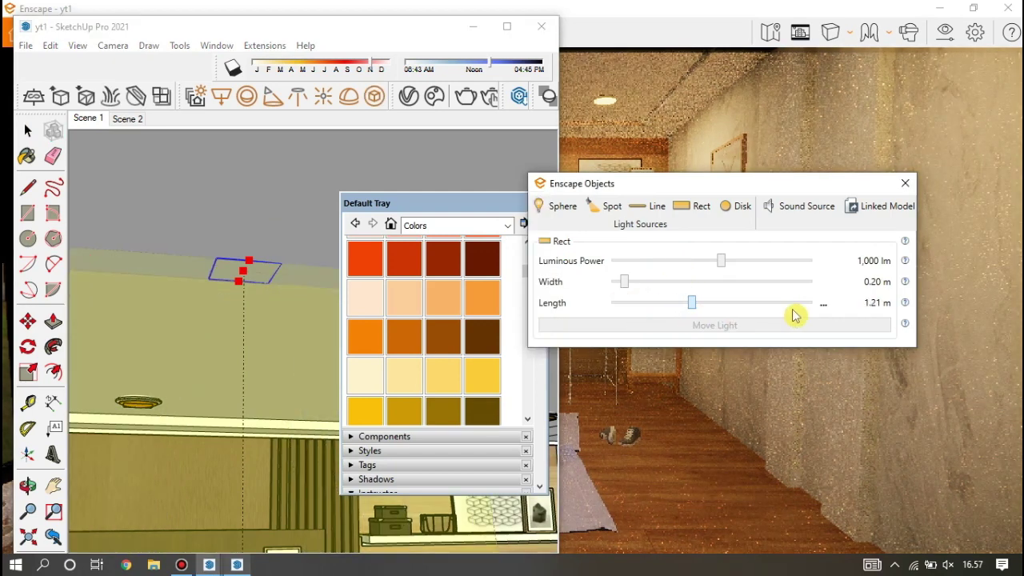
Step: With the Move tool active, orbit and zoom up to view the shelf edge from below
middle_drag(231, 291, 209, 324)
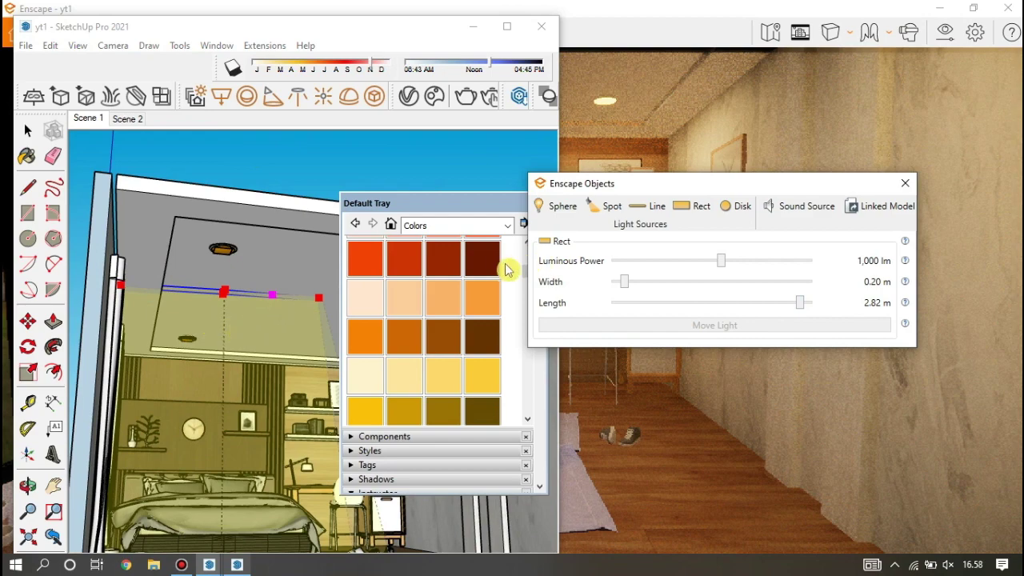
click(28, 321)
middle_drag(324, 305, 318, 313)
scroll(319, 312, up, 3)
scroll(309, 297, up, 1)
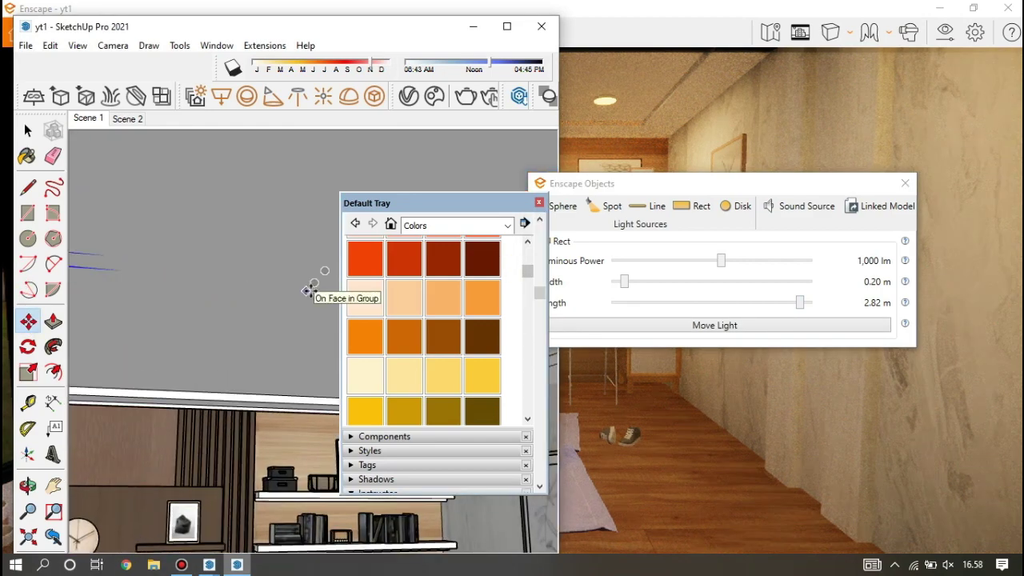
scroll(286, 343, down, 2)
scroll(276, 329, down, 2)
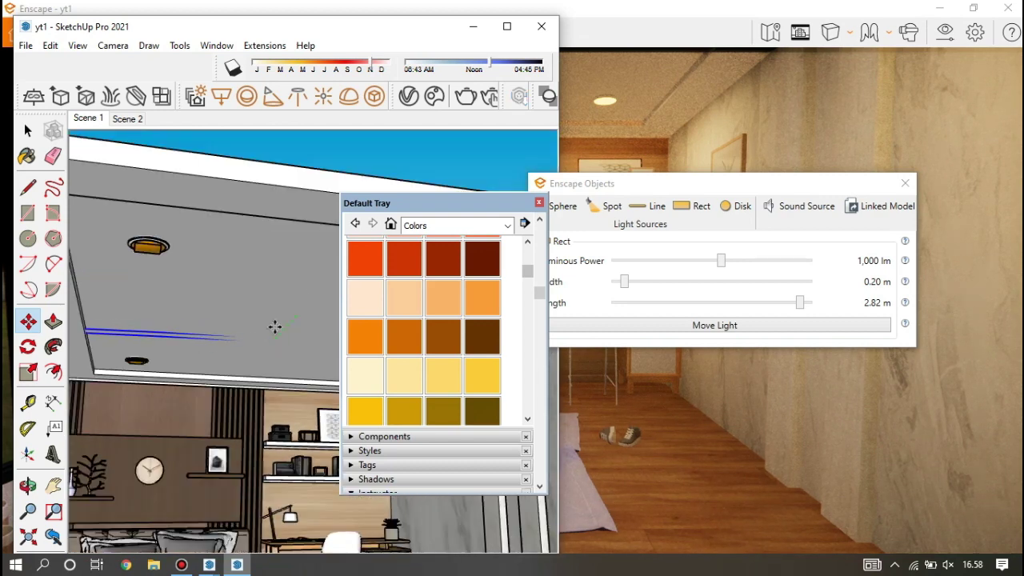
scroll(240, 396, up, 1)
scroll(200, 376, up, 1)
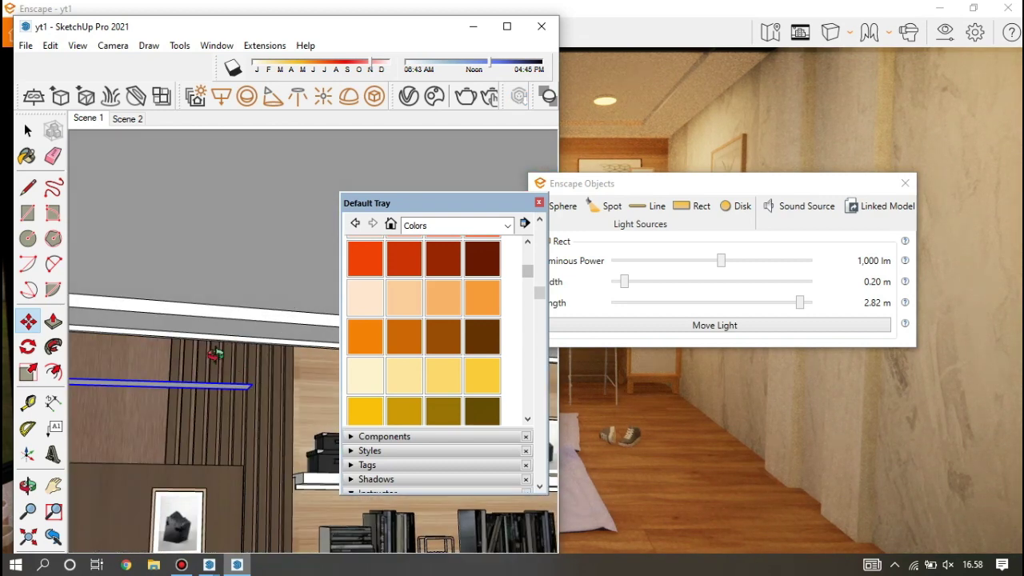
scroll(162, 361, down, 1)
scroll(171, 369, down, 3)
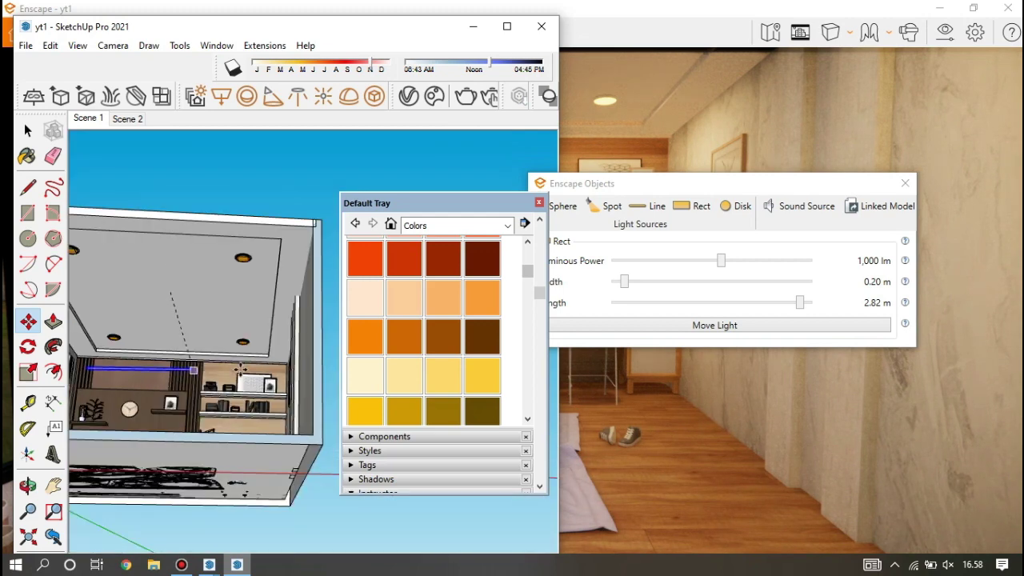
scroll(240, 367, up, 3)
scroll(289, 364, up, 3)
scroll(315, 362, up, 3)
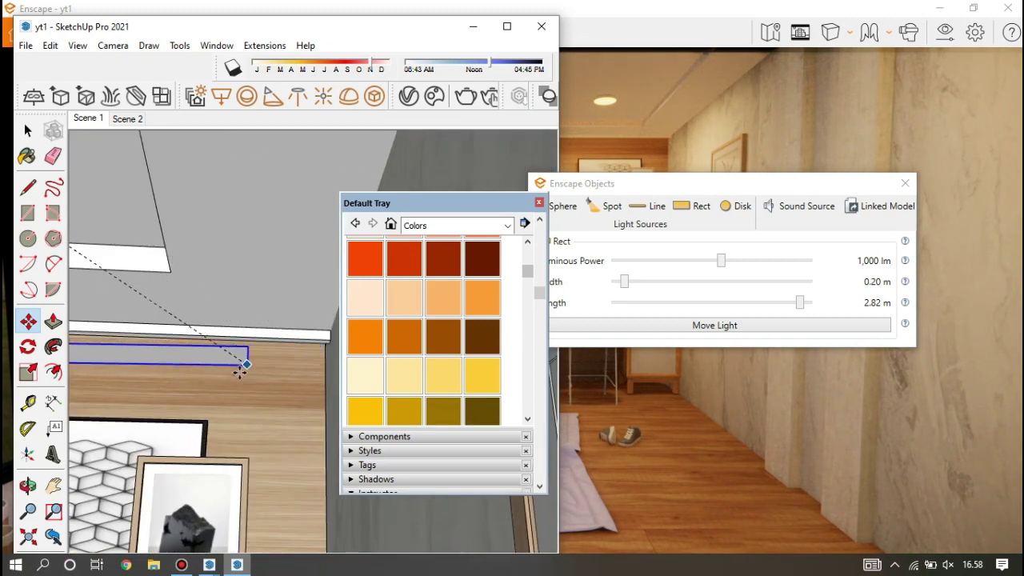
scroll(314, 363, down, 3)
scroll(288, 356, up, 3)
scroll(275, 353, up, 2)
middle_drag(275, 353, 263, 331)
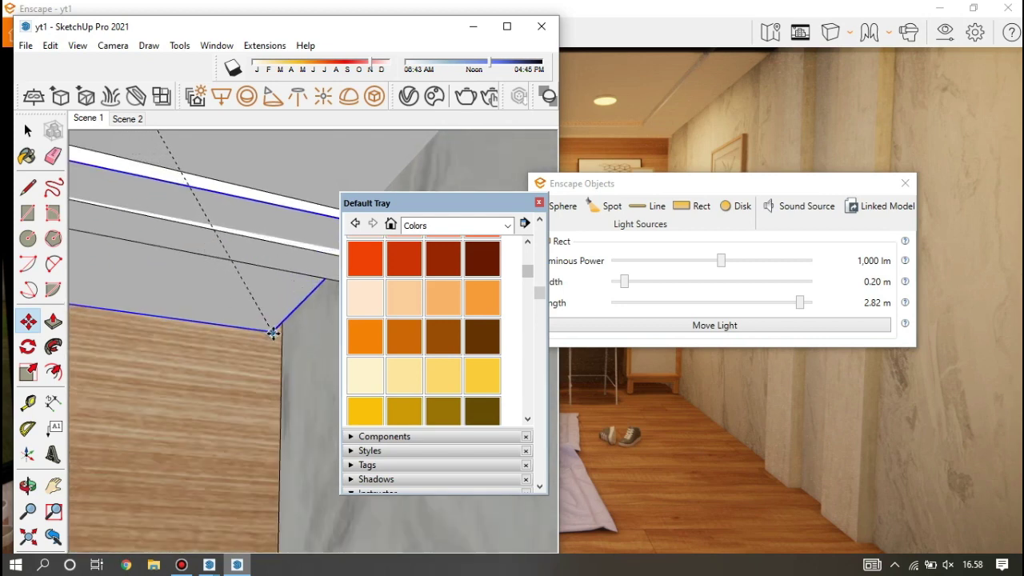
Step: Narrow the light strip to 0.08 m wide and move it onto the ceiling edge
click(625, 285)
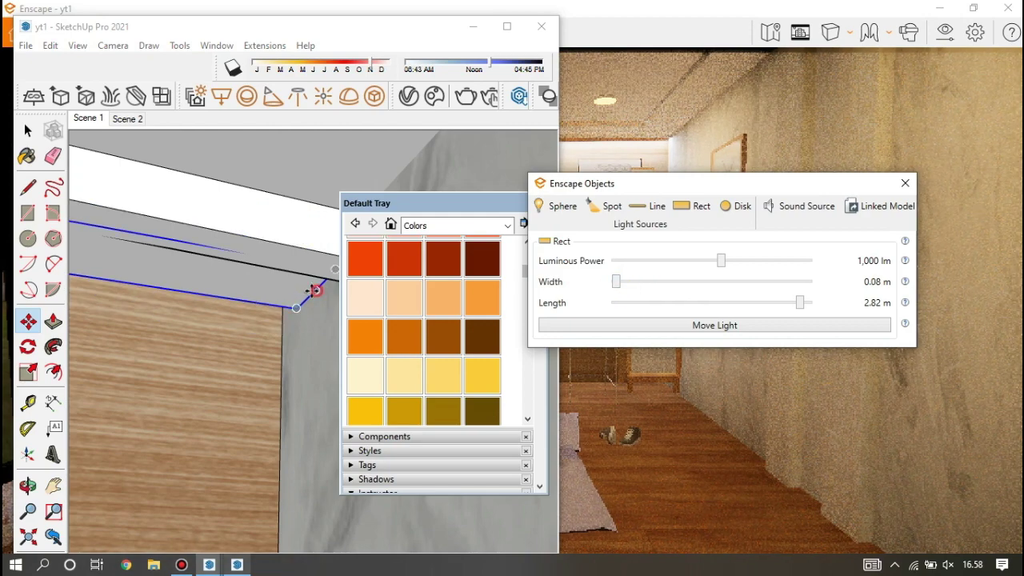
drag(317, 290, 291, 314)
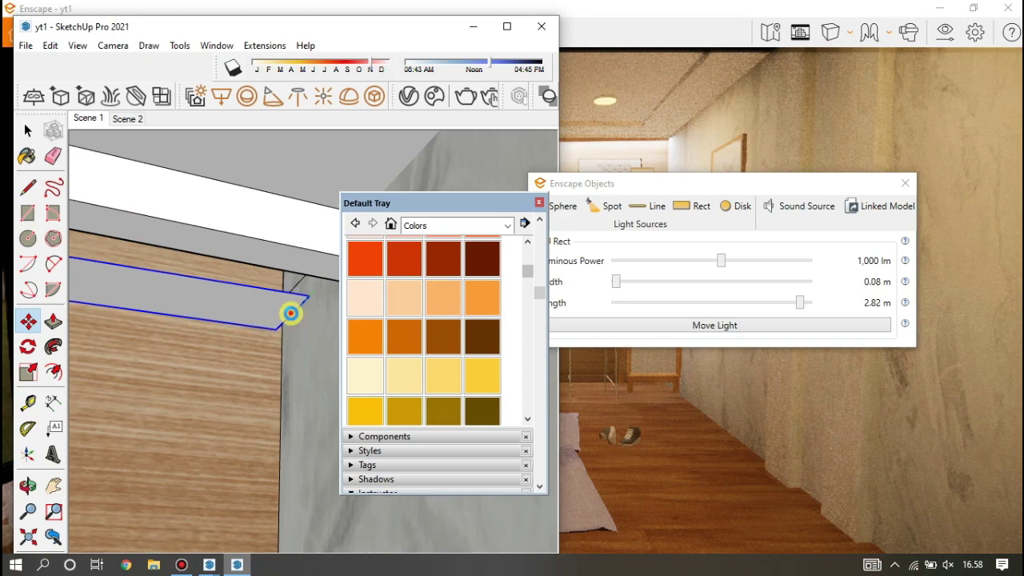
mouse_move(248, 313)
middle_down()
mouse_move(321, 312)
mouse_move(291, 336)
middle_up()
mouse_move(256, 288)
middle_down()
mouse_move(315, 280)
mouse_move(232, 335)
mouse_move(275, 318)
mouse_move(265, 230)
middle_up()
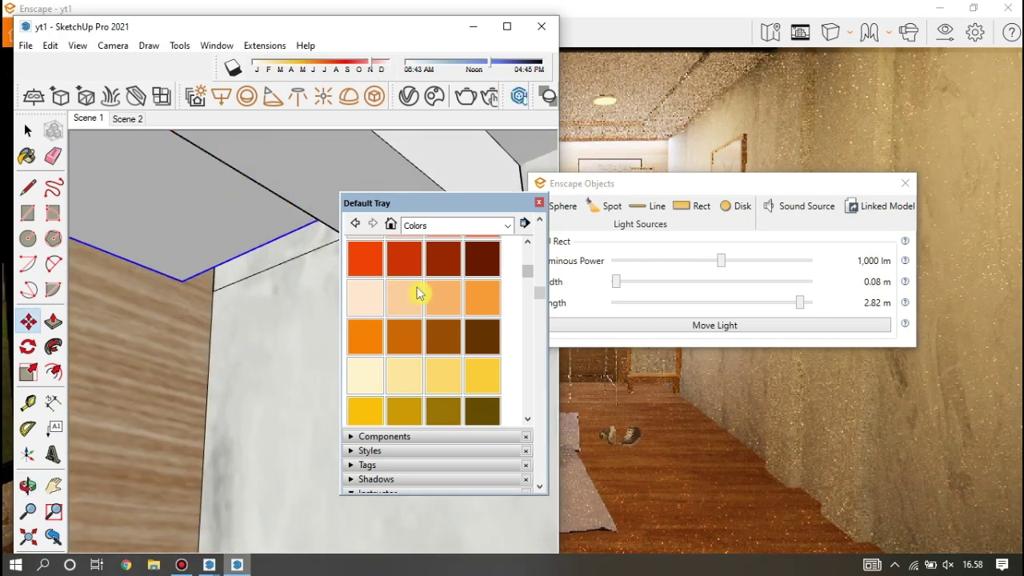
Step: Paint the ceiling recess face with Color B06 and move the Enscape Objects window aside
click(387, 252)
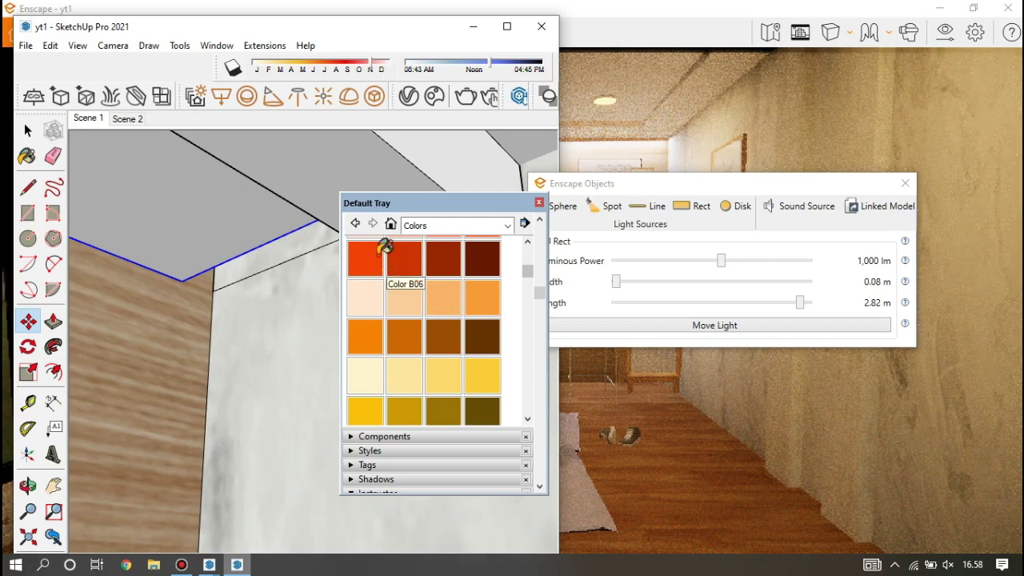
click(260, 216)
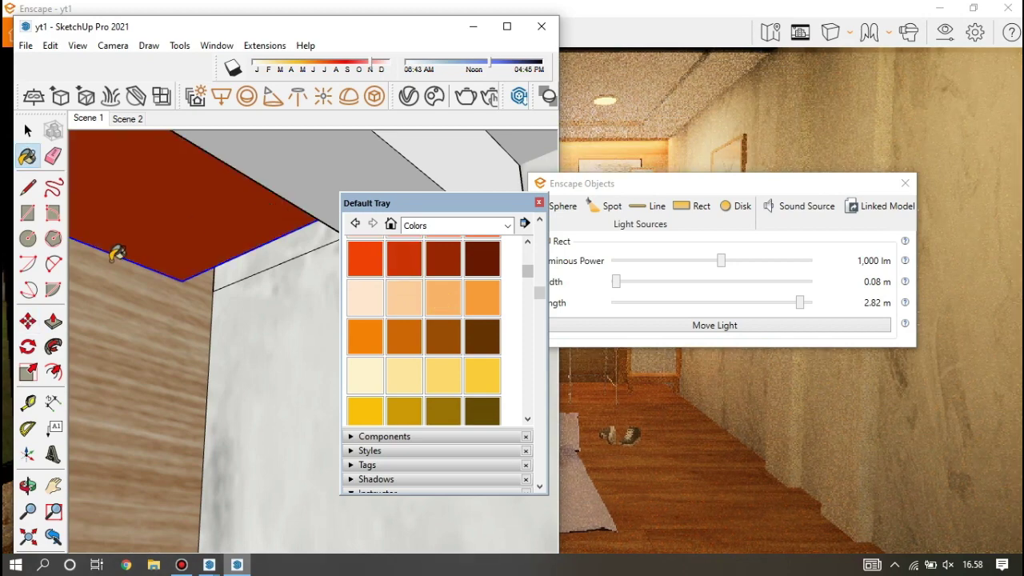
mouse_move(117, 254)
middle_down()
mouse_move(125, 270)
mouse_move(217, 275)
mouse_move(294, 256)
middle_up()
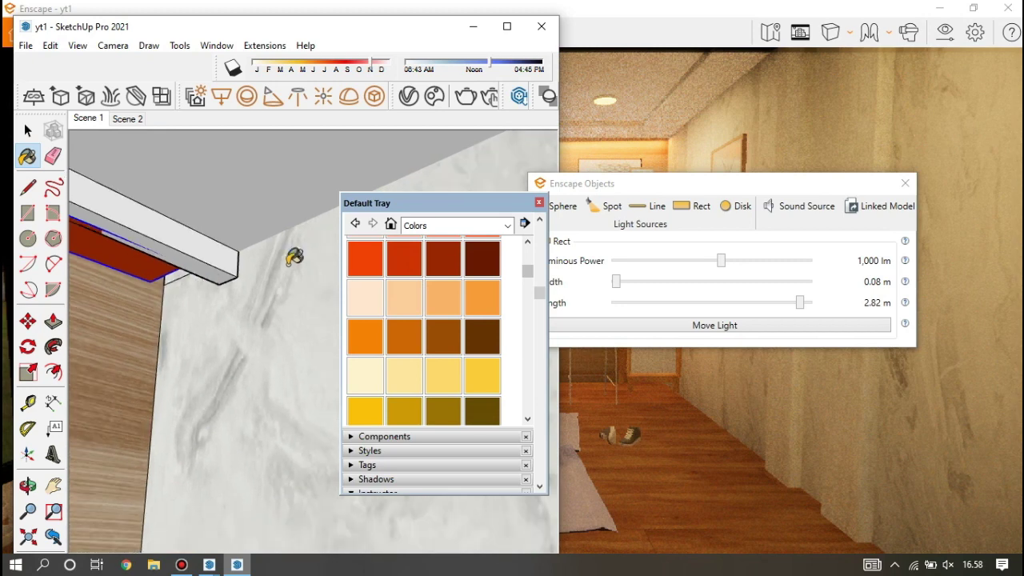
mouse_move(650, 195)
mouse_down()
mouse_move(743, 222)
mouse_move(820, 274)
mouse_up()
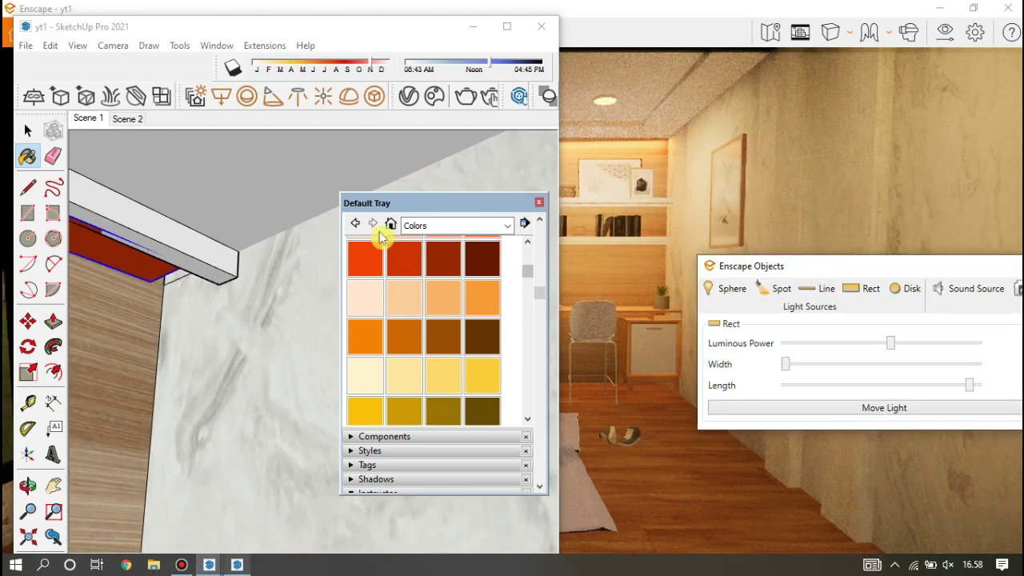
mouse_move(262, 241)
middle_down()
mouse_move(224, 233)
mouse_move(222, 242)
mouse_move(128, 247)
mouse_move(168, 238)
mouse_move(222, 254)
mouse_move(169, 300)
mouse_move(167, 258)
mouse_move(225, 192)
mouse_move(144, 247)
mouse_move(267, 208)
mouse_move(122, 223)
middle_up()
Step: Zoom and orbit toward the ceiling beam and the wood wall
scroll(121, 222, up, 3)
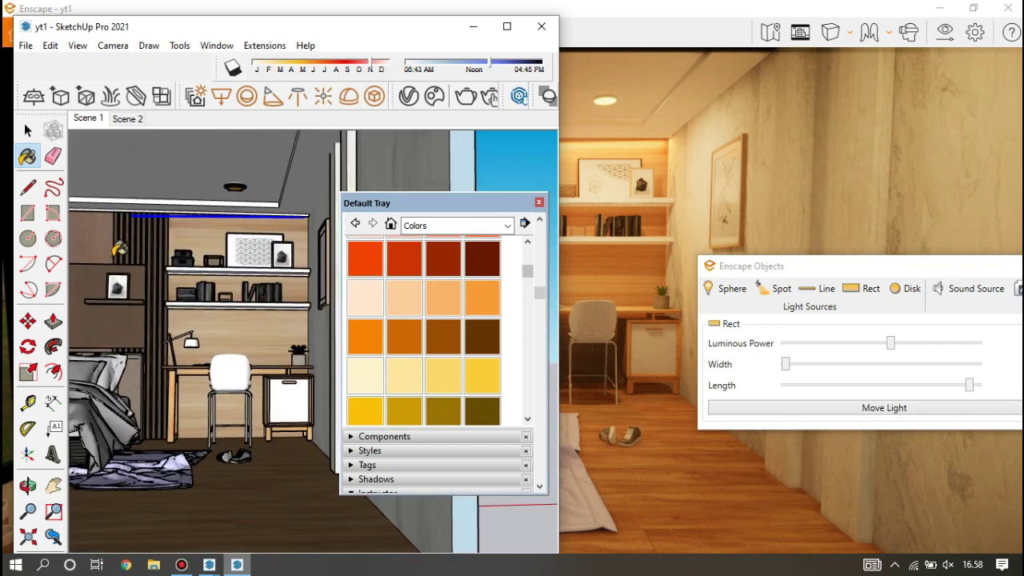
scroll(152, 200, up, 3)
scroll(184, 172, up, 2)
scroll(190, 194, up, 1)
scroll(190, 194, up, 2)
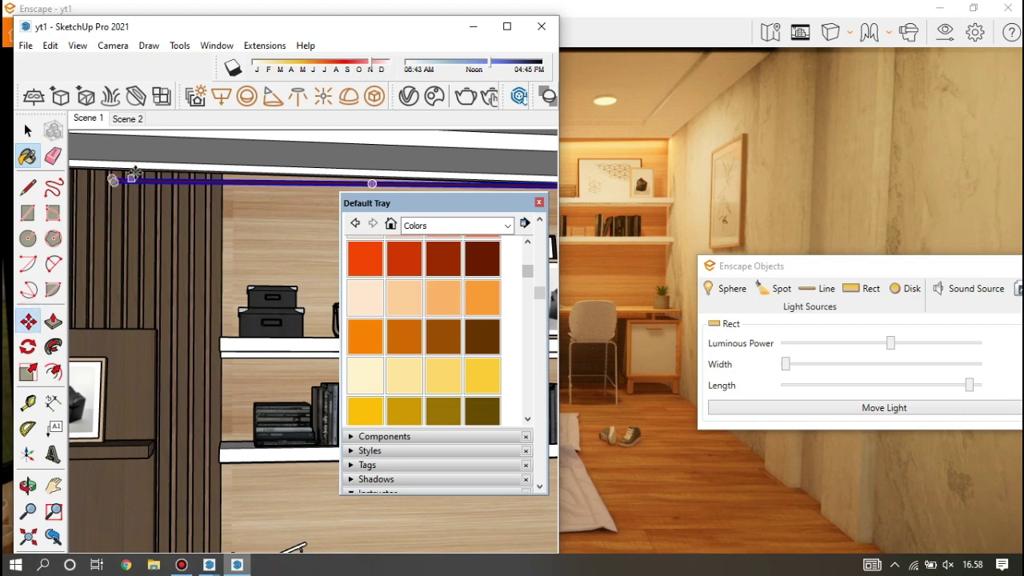
scroll(136, 172, up, 2)
mouse_move(265, 160)
middle_down()
mouse_move(392, 184)
mouse_move(273, 192)
middle_up()
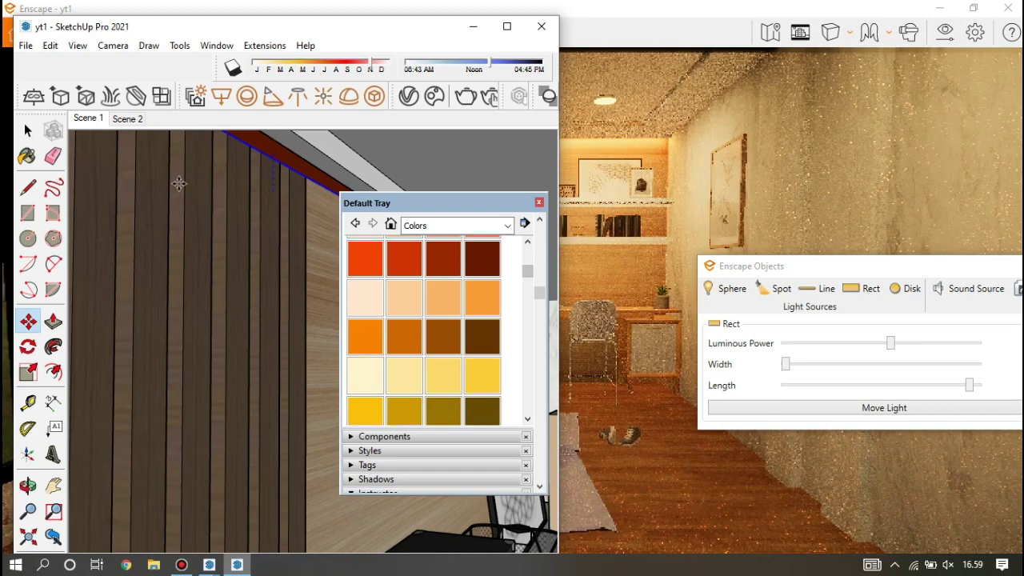
scroll(167, 185, down, 2)
scroll(168, 185, down, 1)
scroll(167, 185, down, 2)
scroll(167, 185, down, 2)
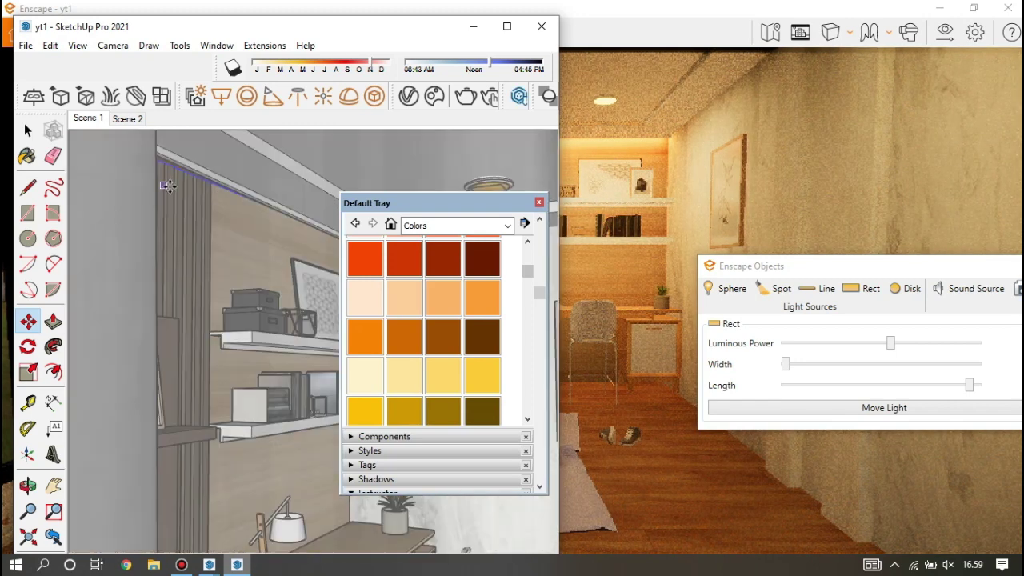
scroll(140, 256, up, 4)
scroll(144, 249, up, 1)
scroll(160, 248, up, 1)
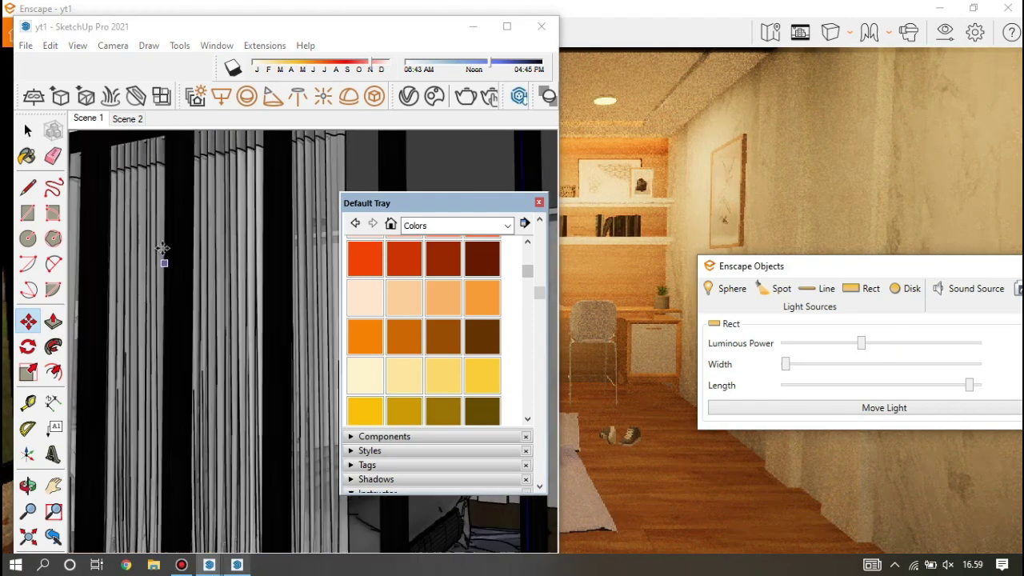
scroll(134, 239, down, 2)
scroll(132, 238, down, 2)
scroll(132, 239, down, 3)
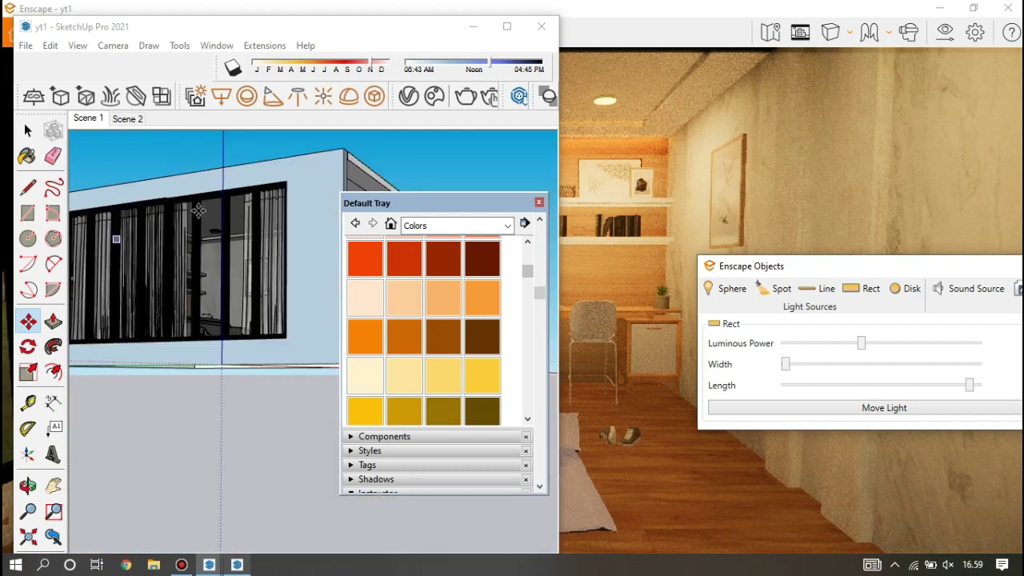
scroll(120, 252, down, 1)
scroll(278, 226, up, 2)
scroll(273, 220, up, 1)
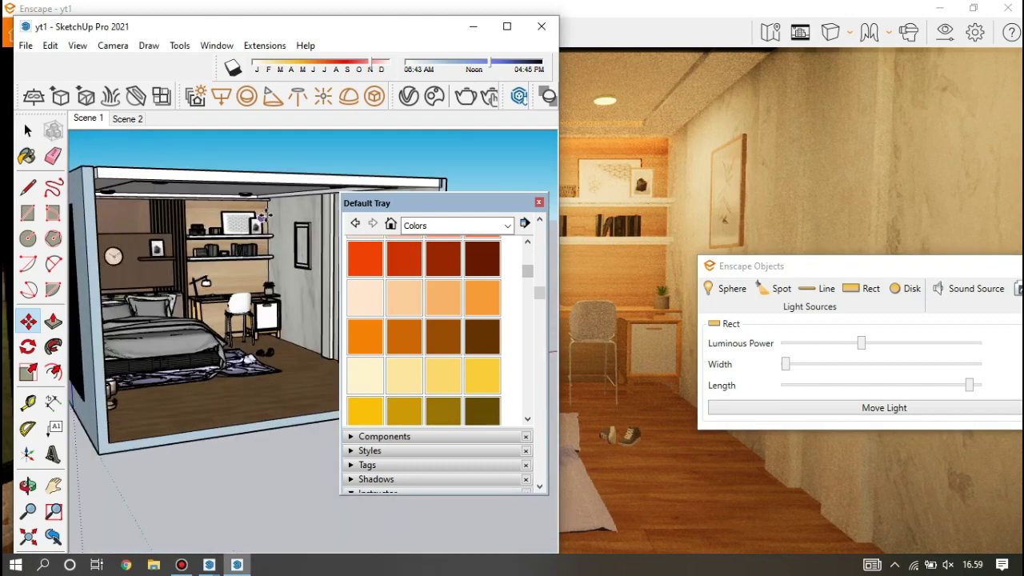
scroll(271, 209, up, 2)
scroll(267, 200, up, 2)
scroll(266, 200, up, 1)
scroll(285, 178, up, 2)
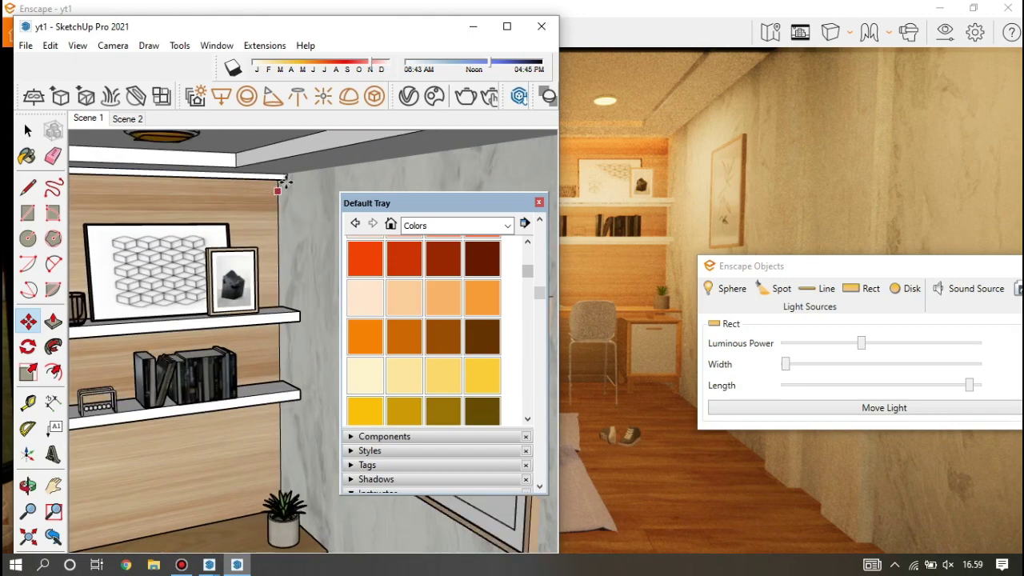
scroll(321, 229, down, 2)
scroll(227, 212, down, 1)
scroll(232, 206, up, 2)
scroll(320, 172, up, 2)
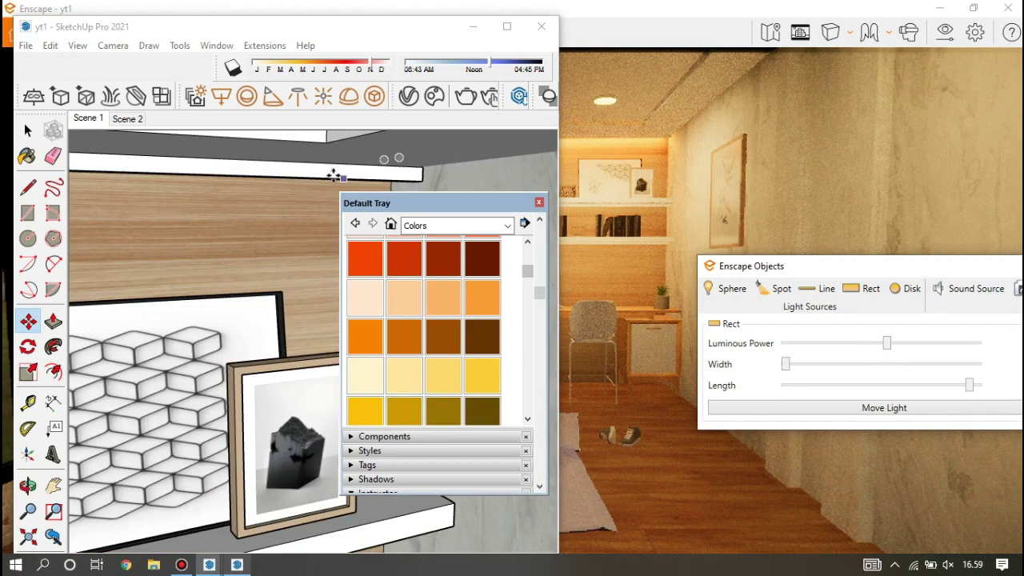
mouse_move(337, 164)
middle_down()
mouse_move(354, 134)
mouse_move(227, 214)
middle_up()
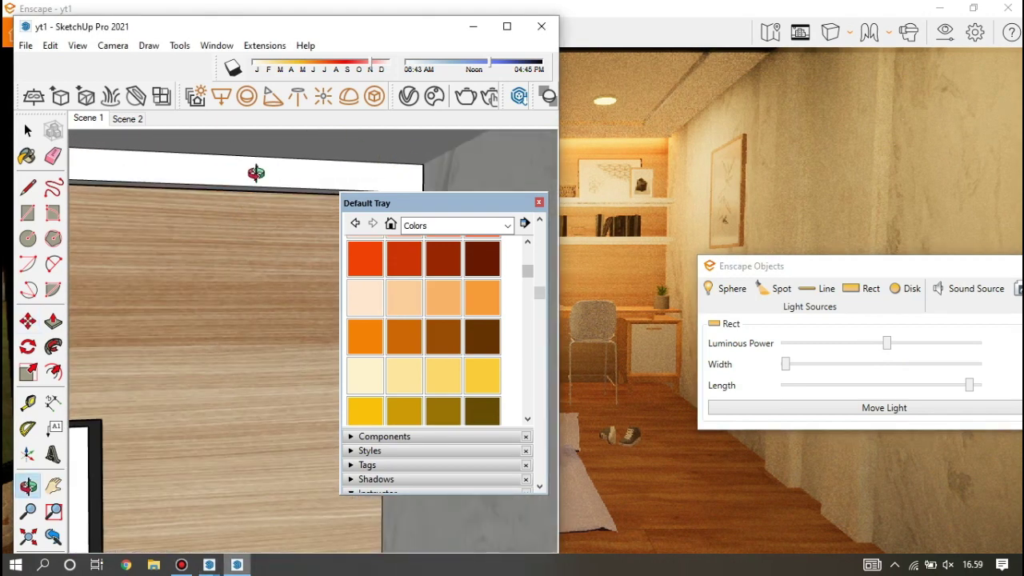
mouse_move(256, 173)
middle_down()
mouse_move(350, 142)
mouse_move(281, 238)
mouse_move(394, 210)
middle_up()
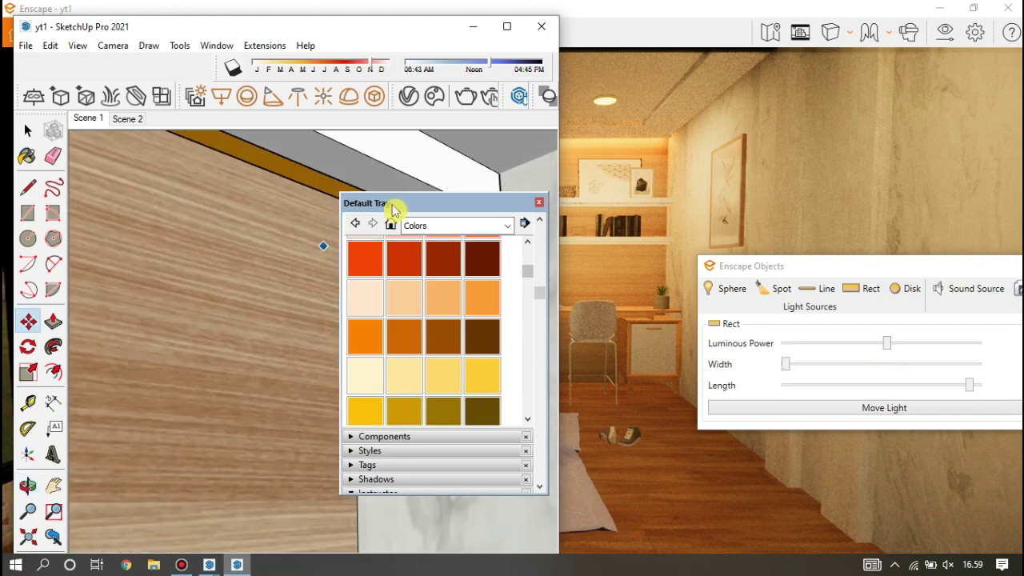
Step: Shift the colour tray right and orbit to reveal the orange ceiling strip and beam
drag(366, 196, 531, 191)
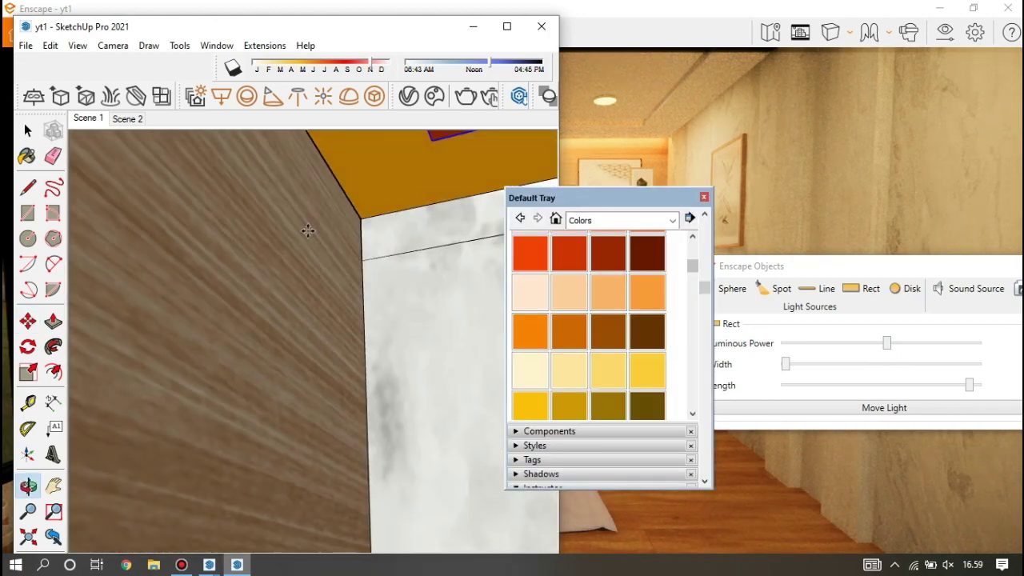
middle_drag(496, 161, 422, 196)
mouse_move(493, 148)
middle_down()
mouse_move(466, 173)
mouse_move(356, 196)
middle_up()
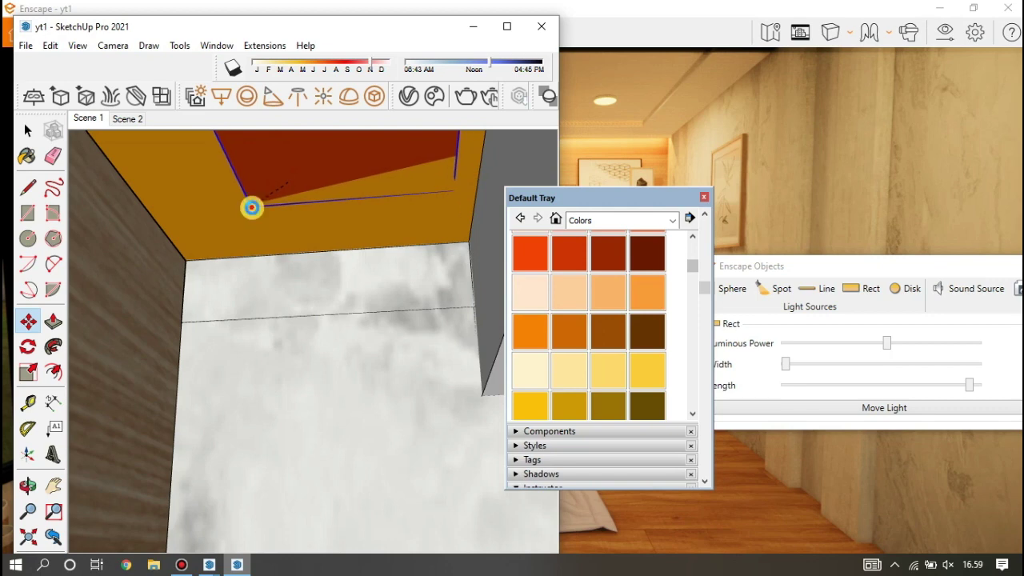
mouse_move(450, 188)
middle_down()
mouse_move(255, 239)
mouse_move(354, 229)
middle_up()
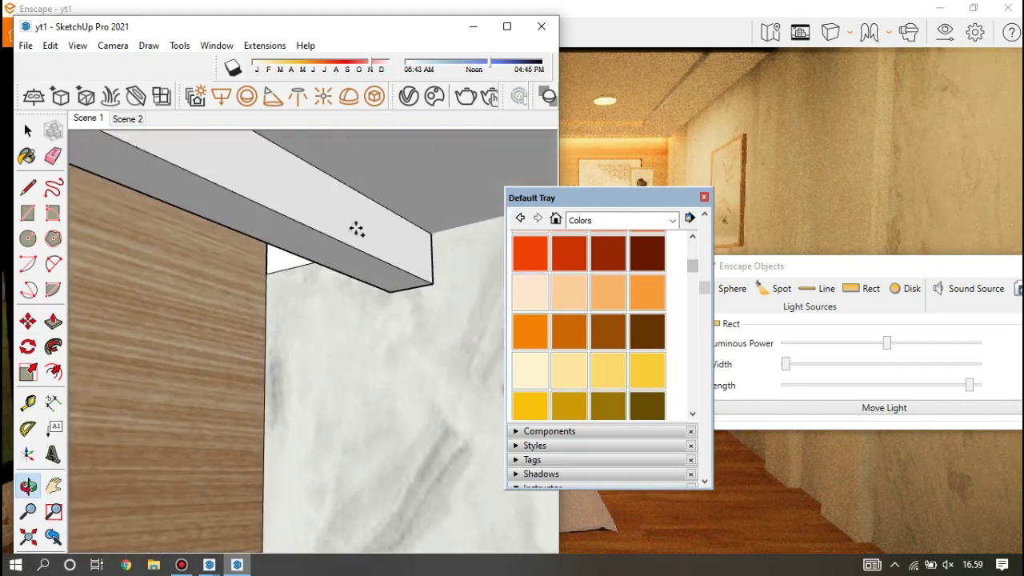
Step: Zoom and orbit onto the red ceiling band and move the Default Tray aside
scroll(360, 229, down, 2)
scroll(374, 229, down, 2)
scroll(380, 230, down, 2)
scroll(379, 231, down, 2)
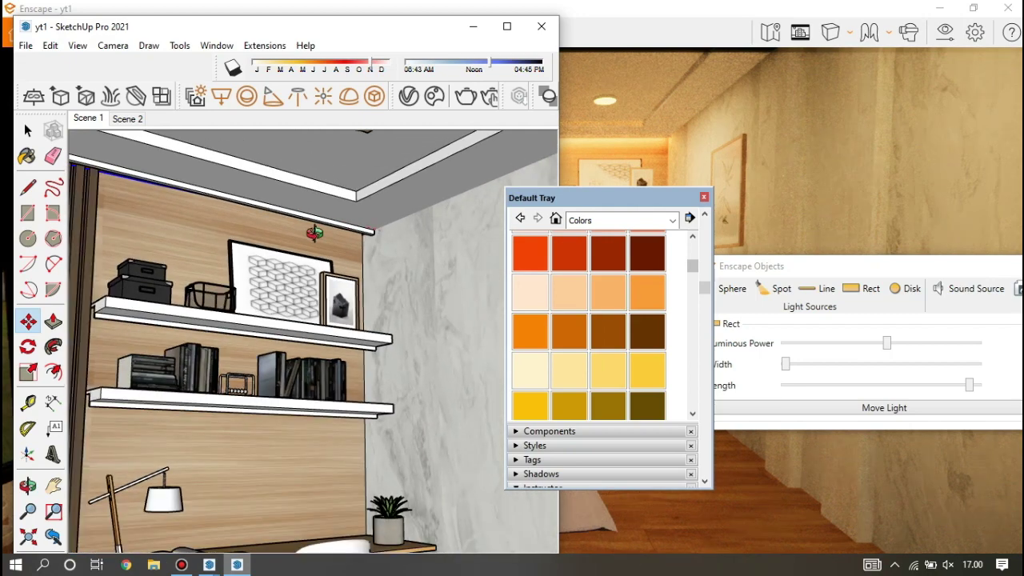
scroll(379, 231, down, 2)
scroll(324, 202, down, 1)
scroll(264, 200, up, 2)
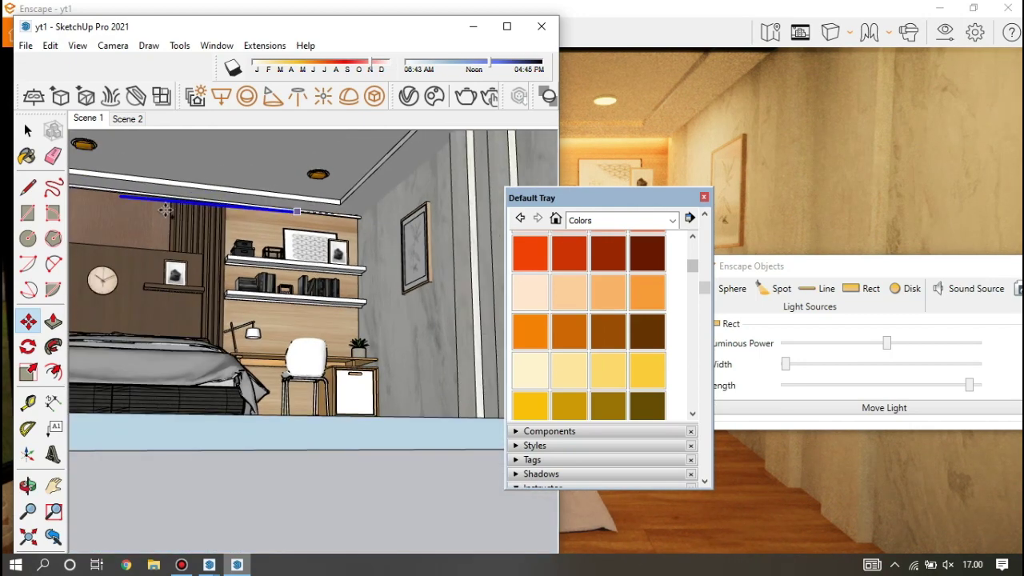
scroll(184, 200, up, 2)
scroll(172, 200, up, 3)
scroll(199, 178, up, 2)
scroll(232, 177, up, 2)
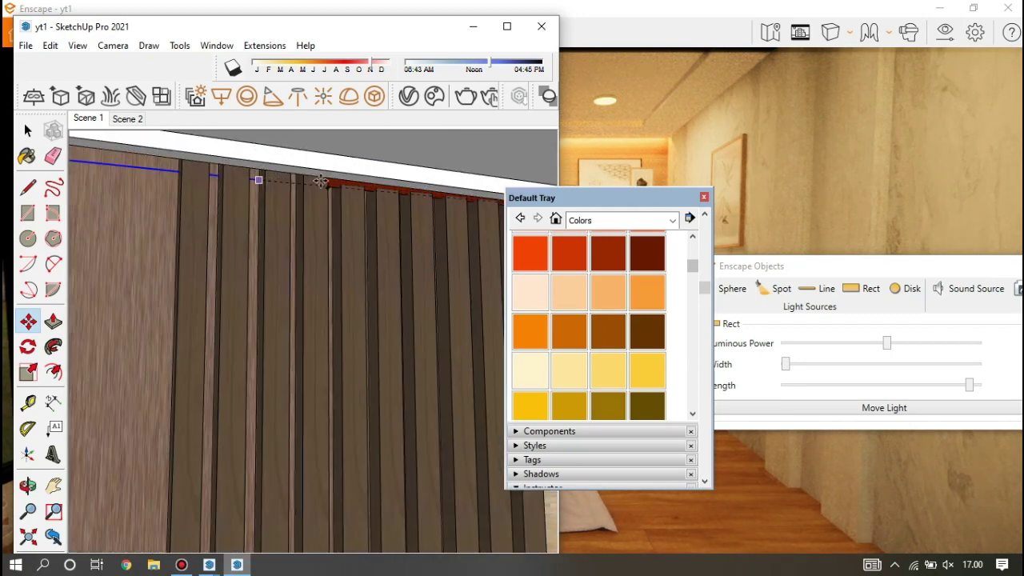
scroll(304, 176, up, 2)
scroll(324, 176, up, 2)
scroll(340, 174, up, 2)
mouse_move(344, 173)
middle_down()
mouse_move(395, 134)
mouse_move(531, 170)
middle_up()
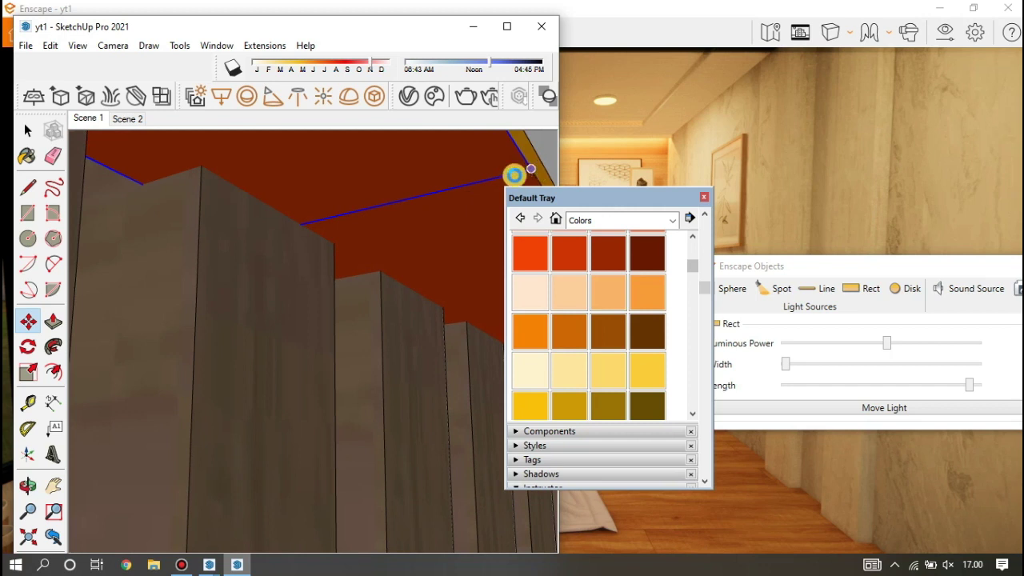
mouse_move(325, 208)
middle_down()
mouse_move(274, 224)
mouse_move(451, 181)
mouse_move(320, 213)
mouse_move(347, 231)
middle_up()
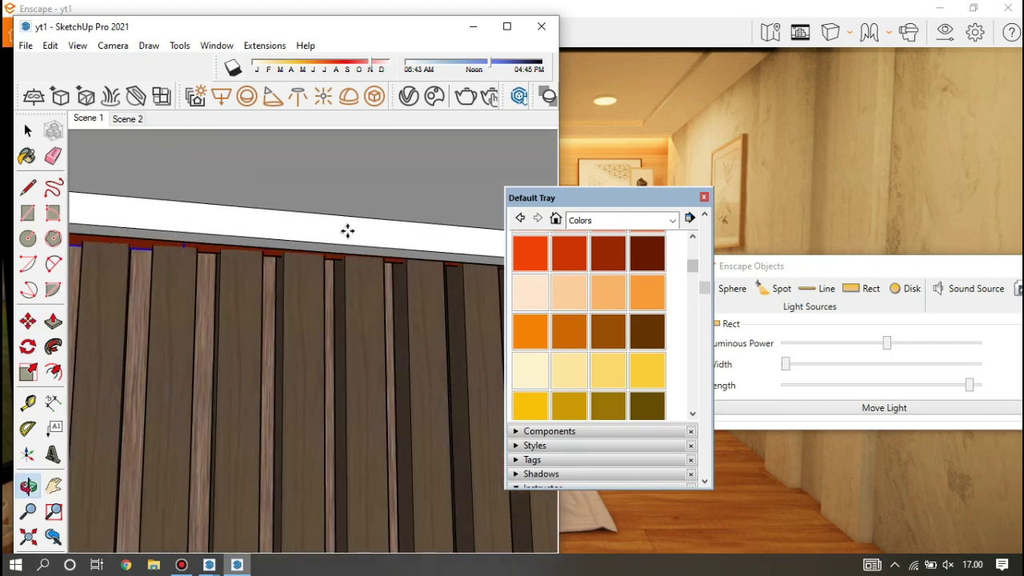
scroll(348, 231, down, 2)
scroll(345, 229, down, 2)
scroll(323, 226, down, 1)
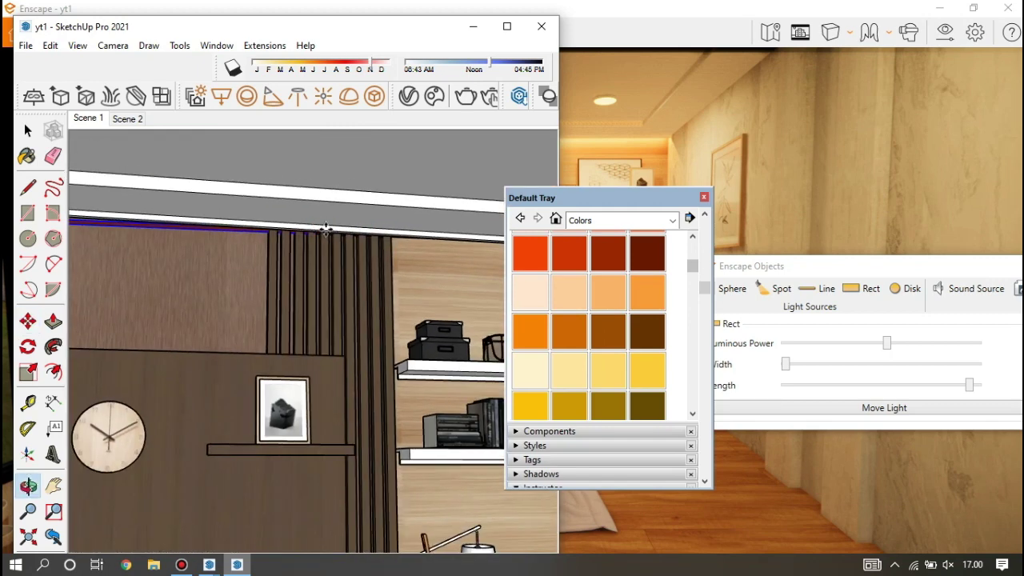
scroll(325, 230, down, 3)
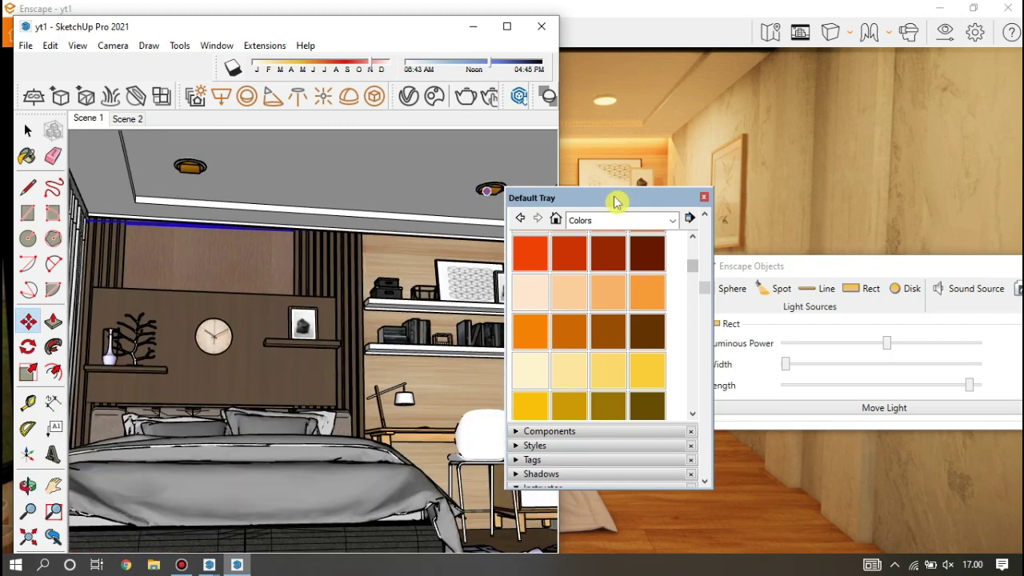
drag(616, 201, 751, 154)
Step: Move the red band up toward the ceiling corner
scroll(213, 227, up, 3)
scroll(167, 221, up, 2)
scroll(246, 213, up, 1)
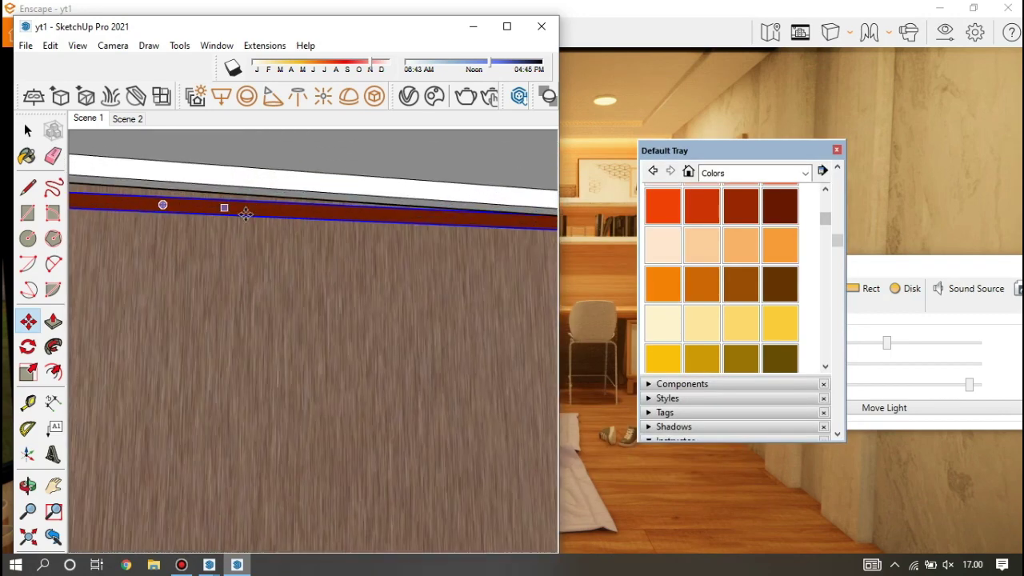
scroll(252, 216, up, 1)
scroll(236, 214, up, 1)
scroll(259, 201, up, 1)
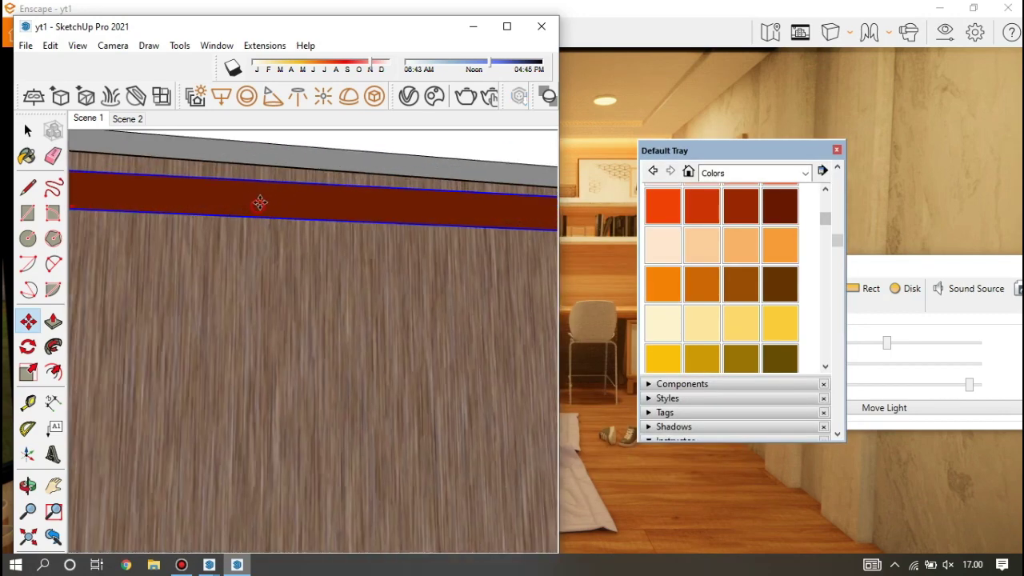
mouse_move(259, 201)
middle_down()
mouse_move(259, 178)
mouse_move(259, 192)
middle_up()
middle_drag(342, 198, 321, 254)
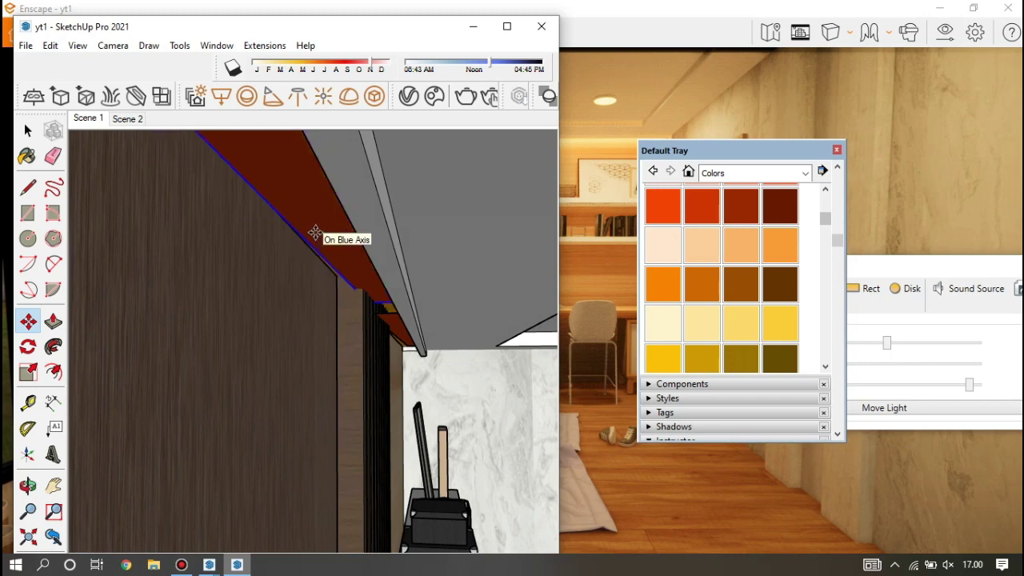
Step: Fix the red band in place and check the full Enscape bedroom render
click(315, 232)
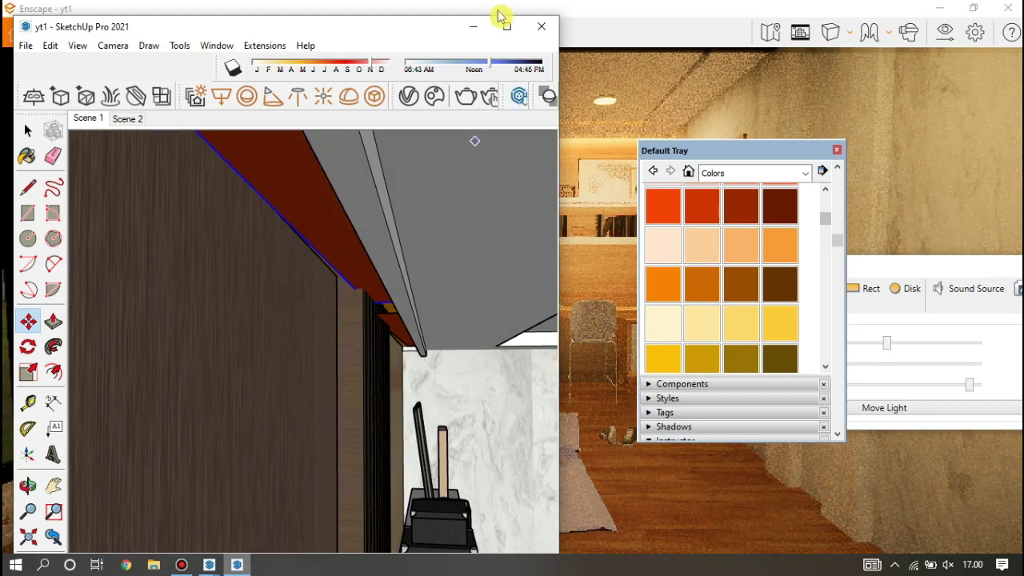
click(472, 26)
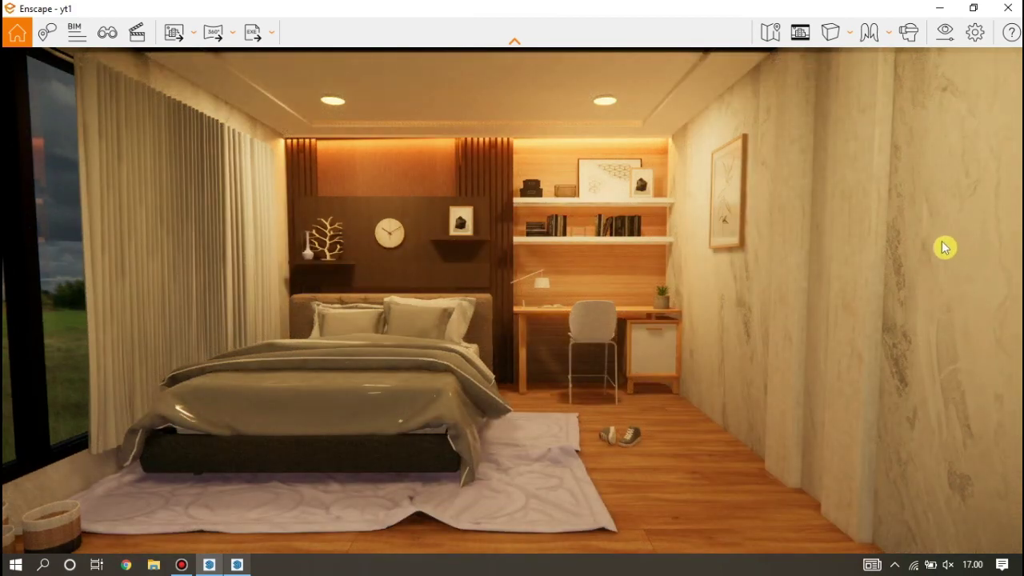
click(244, 568)
Step: Zoom and orbit in on the desk lamp's shade and arm under the shelf
scroll(400, 401, up, 2)
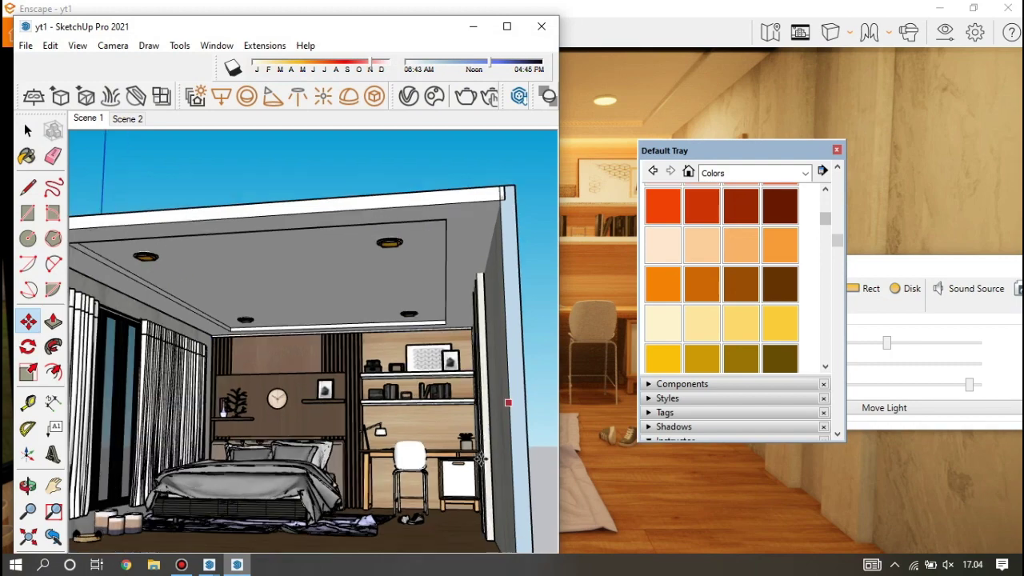
scroll(376, 396, up, 3)
scroll(377, 395, up, 3)
scroll(373, 394, up, 3)
scroll(354, 400, up, 3)
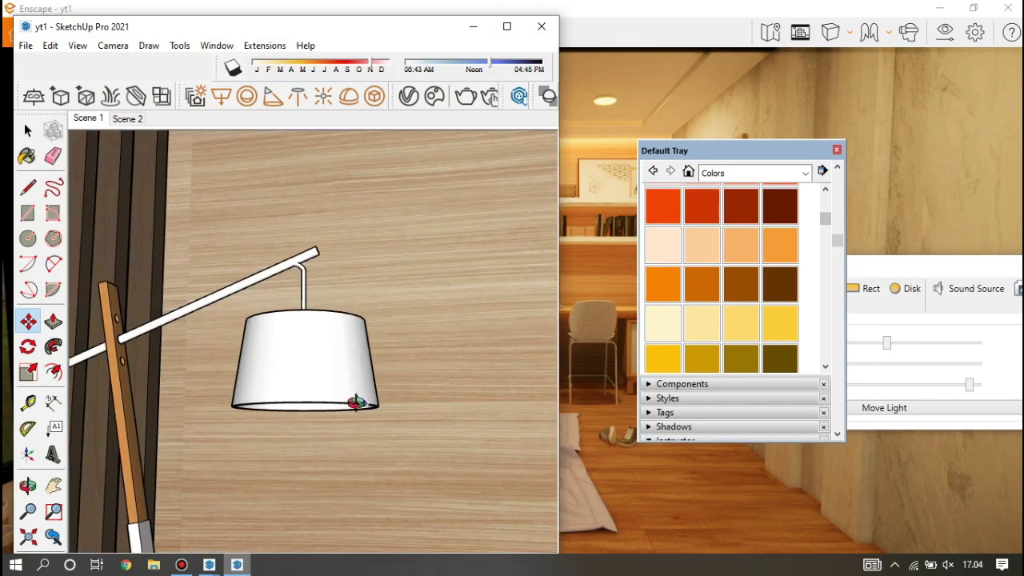
middle_drag(354, 400, 379, 309)
scroll(344, 338, up, 3)
scroll(279, 360, up, 3)
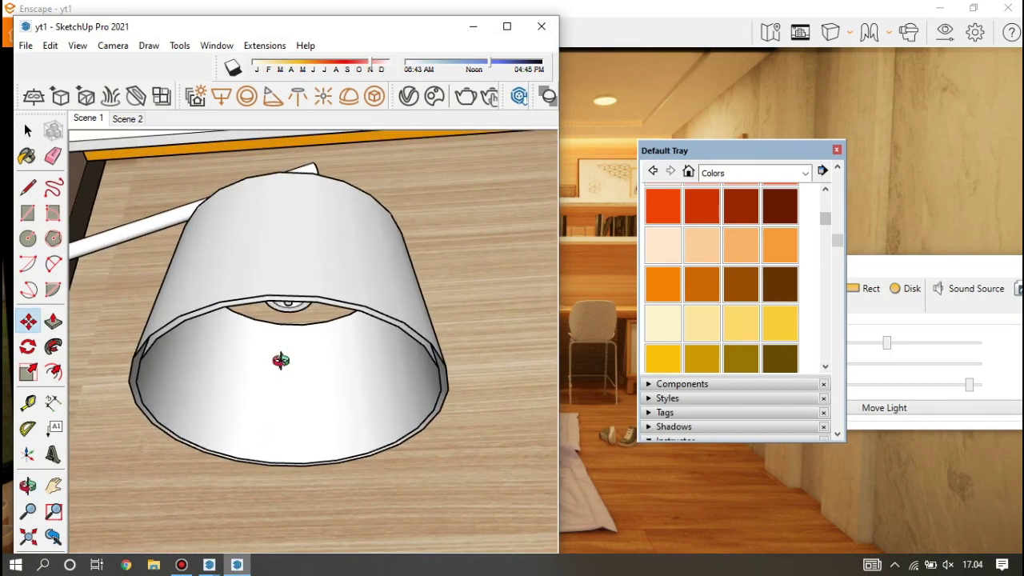
middle_drag(280, 360, 287, 309)
mouse_move(263, 434)
middle_down()
mouse_move(291, 237)
mouse_move(284, 181)
mouse_move(247, 213)
mouse_move(258, 264)
mouse_move(180, 357)
middle_up()
middle_drag(69, 465, 40, 516)
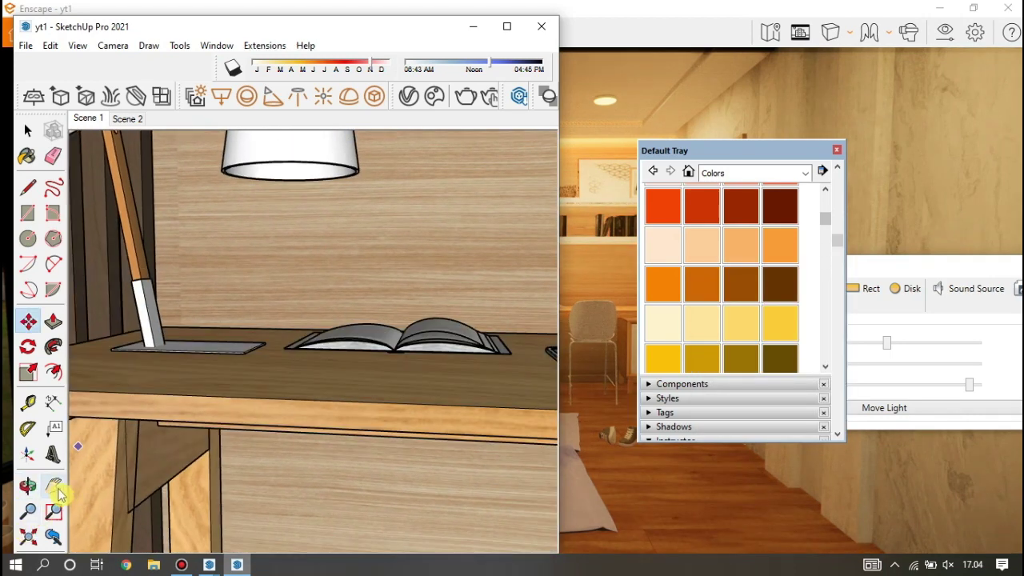
mouse_move(218, 360)
shift+middle_down()
mouse_move(219, 377)
mouse_move(201, 366)
mouse_move(188, 390)
mouse_move(170, 364)
mouse_move(158, 441)
mouse_move(263, 212)
mouse_move(238, 291)
mouse_move(258, 224)
mouse_move(256, 259)
mouse_move(232, 152)
mouse_move(160, 152)
shift+middle_up()
Step: Place an Enscape Spot light at the lamp bulb, aimed down at the desk
click(264, 46)
mouse_move(281, 80)
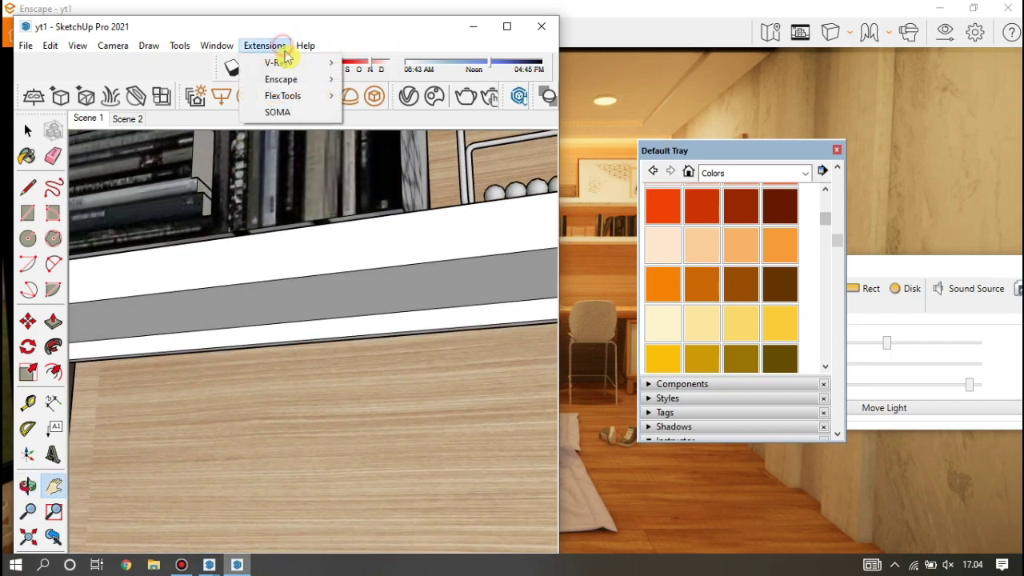
click(423, 136)
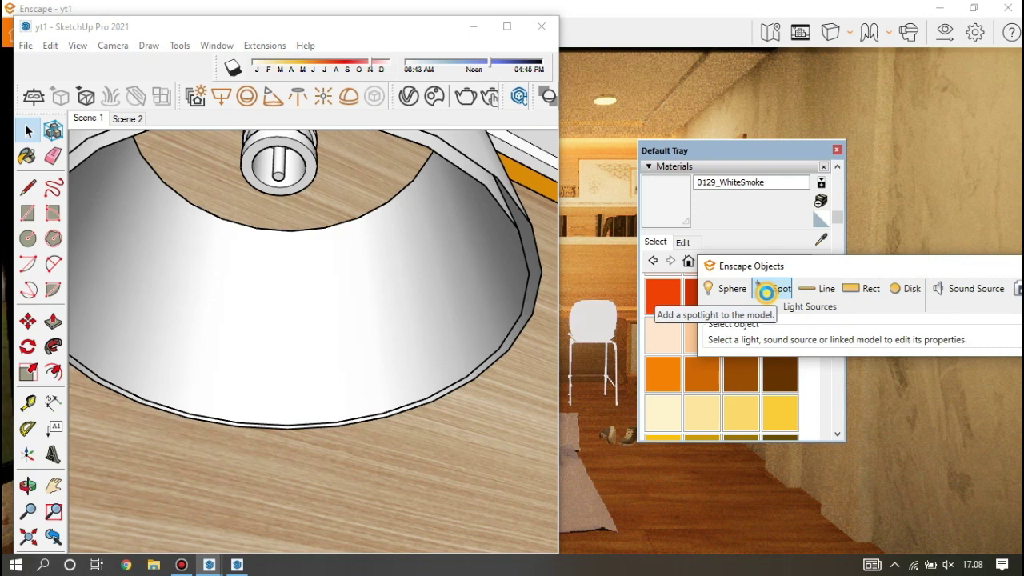
click(769, 290)
click(282, 173)
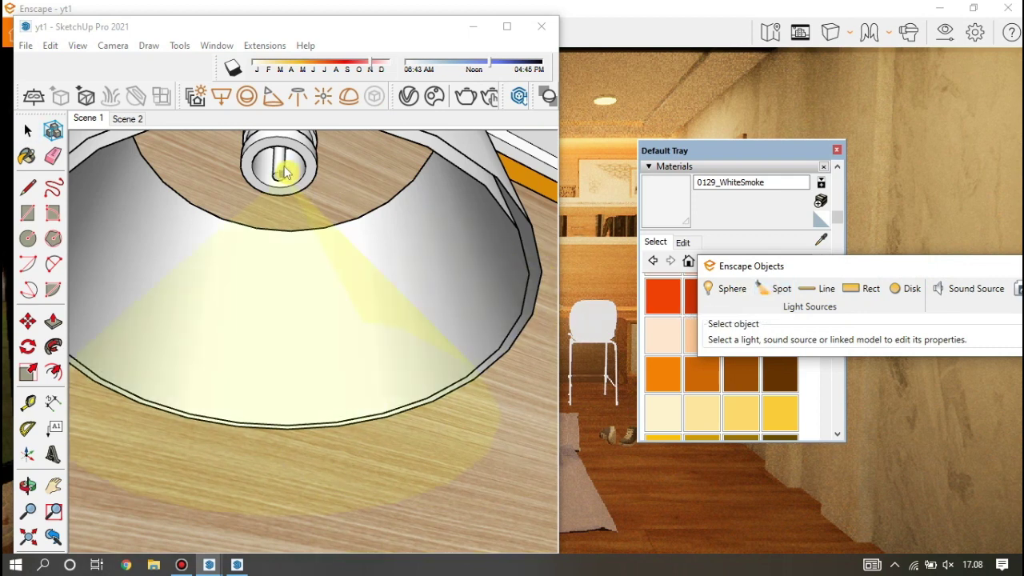
click(281, 226)
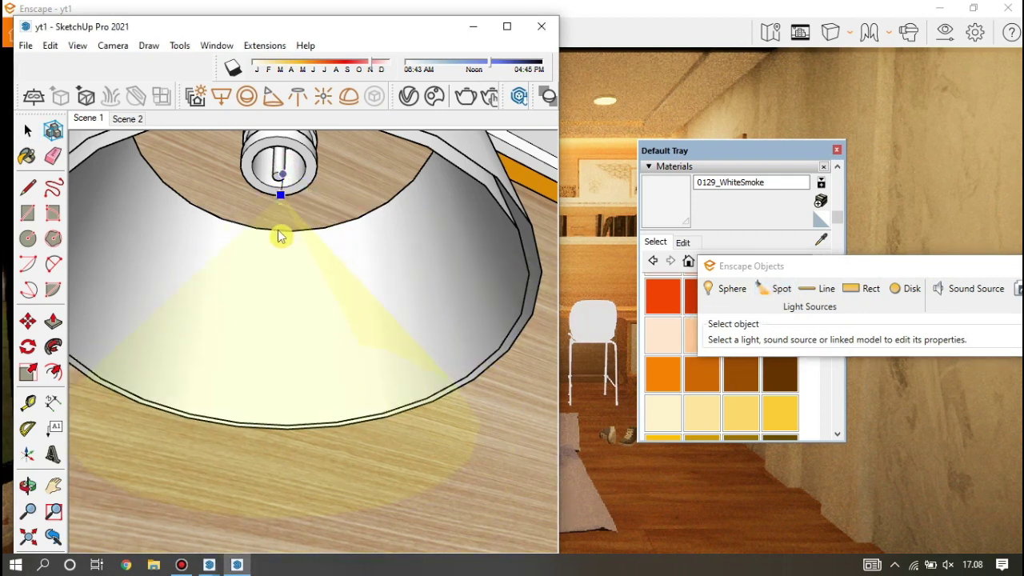
click(276, 272)
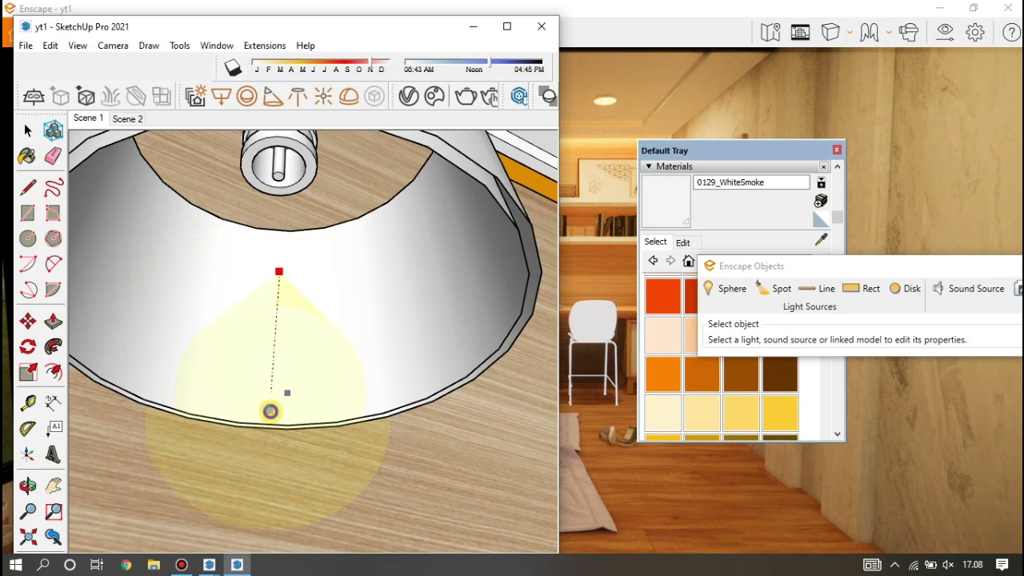
click(271, 412)
Step: Rotate the spot light cone around a pivot near the lamp
scroll(301, 300, down, 2)
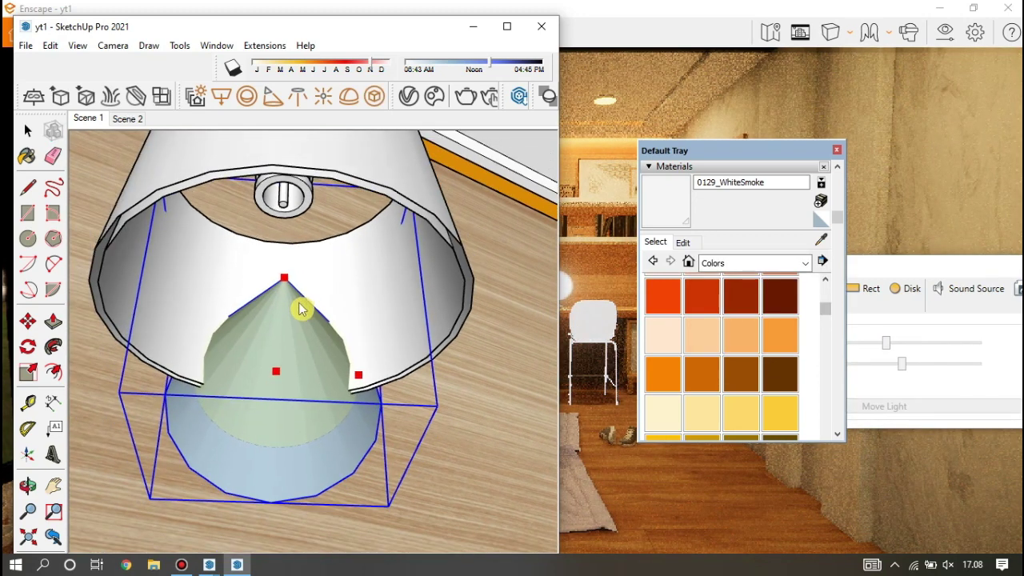
middle_drag(240, 331, 164, 361)
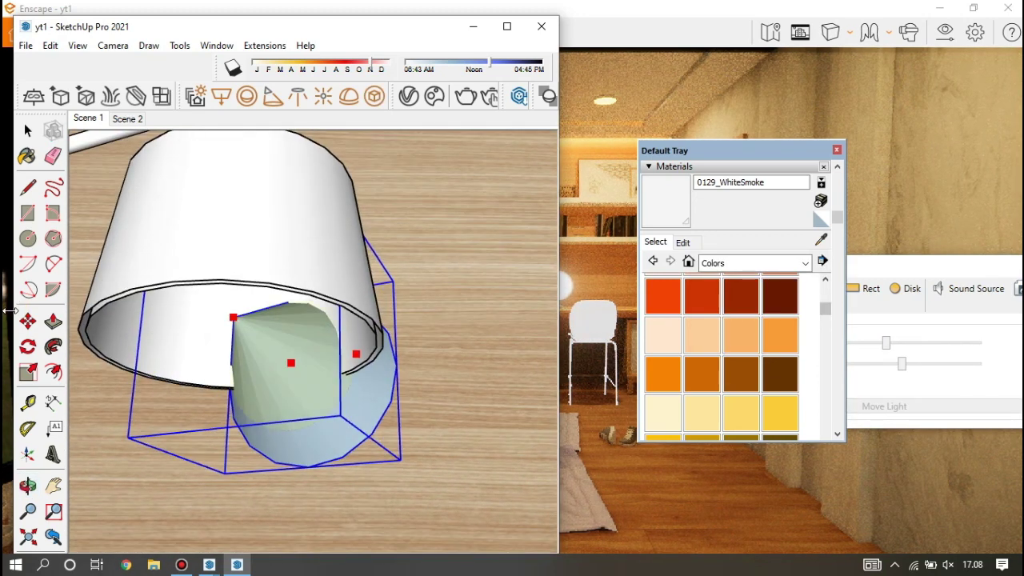
key(q)
middle_drag(286, 399, 464, 373)
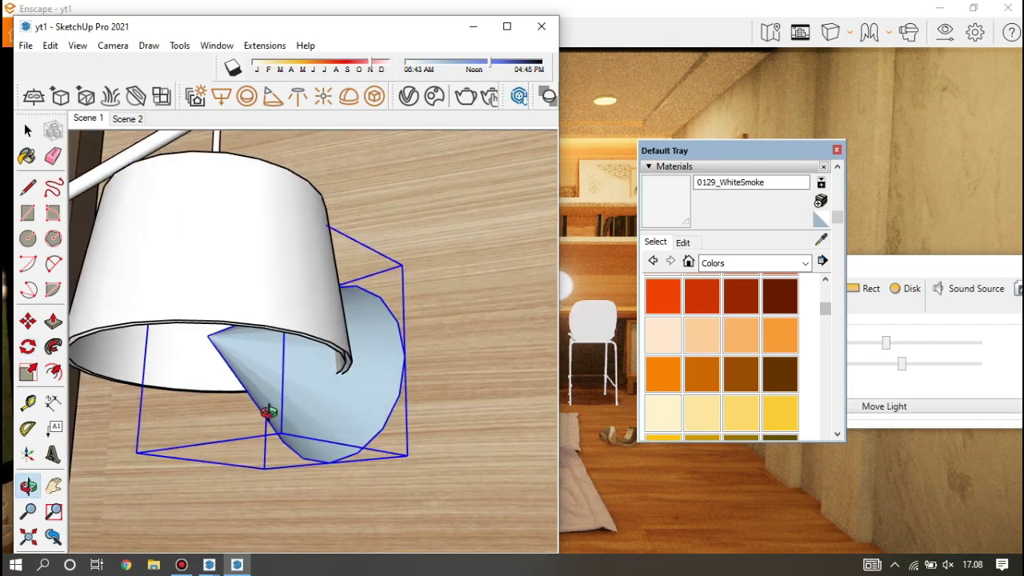
click(464, 408)
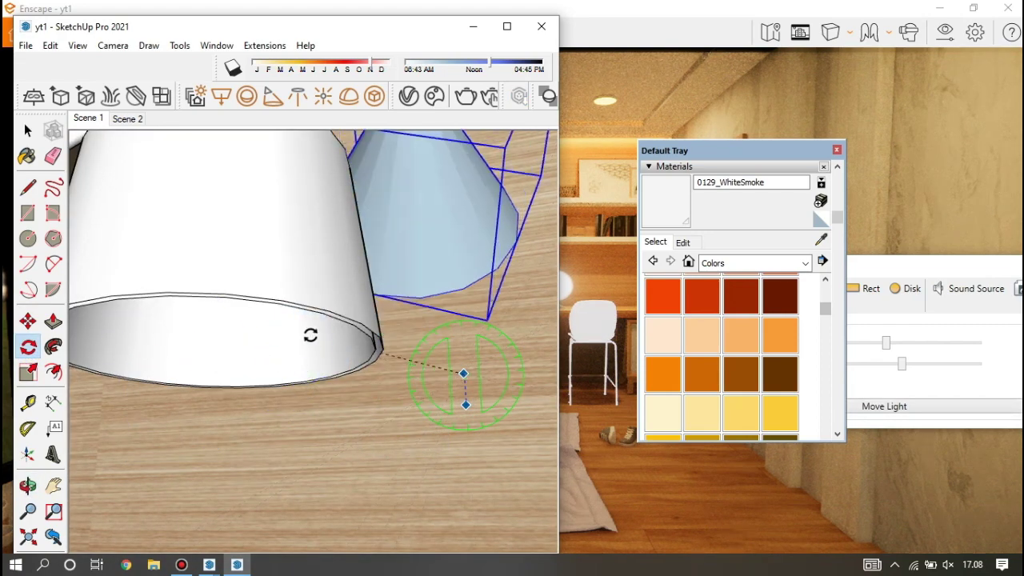
mouse_move(414, 323)
middle_down()
mouse_move(279, 447)
mouse_move(345, 361)
middle_up()
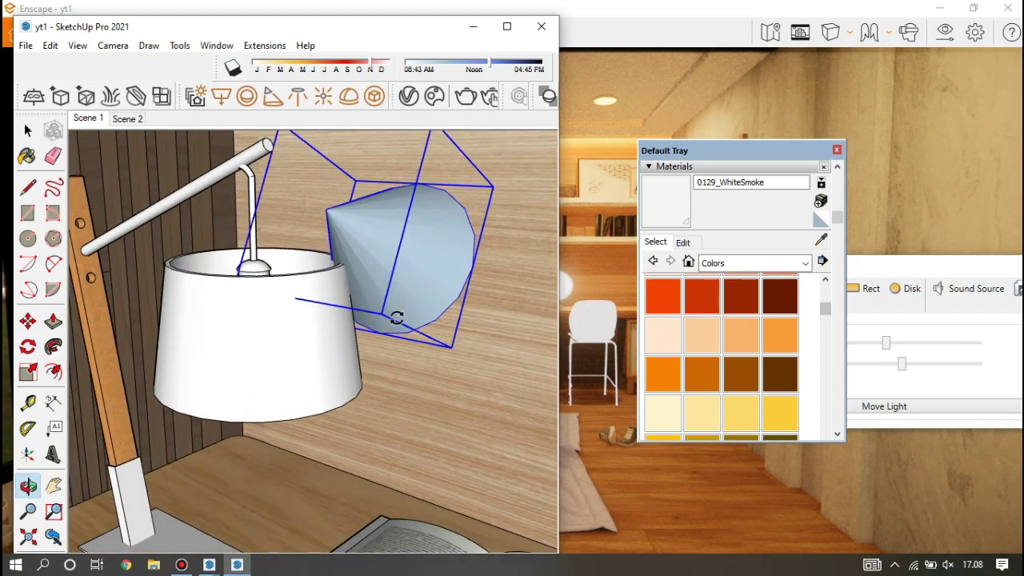
middle_drag(396, 319, 420, 311)
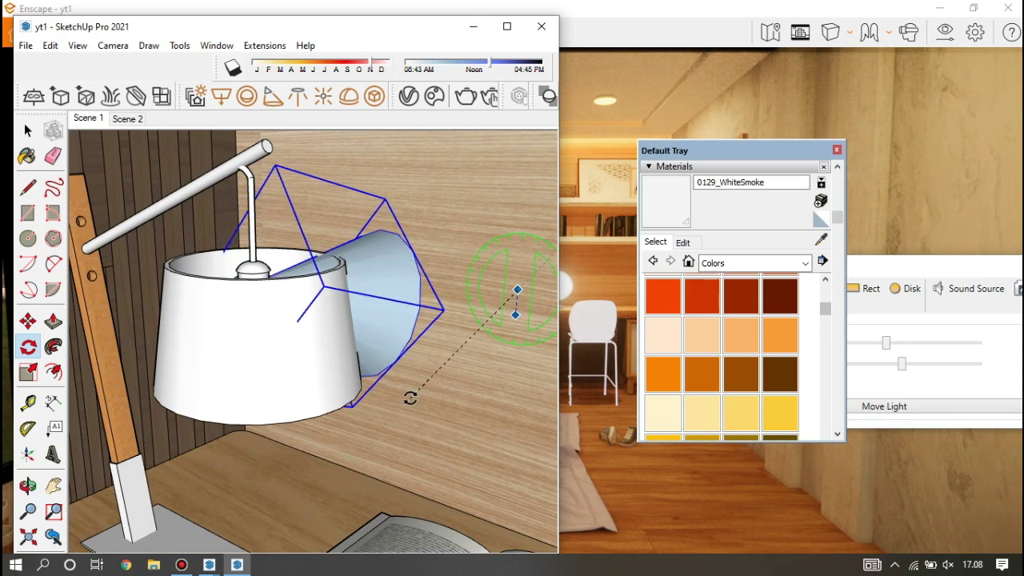
click(370, 376)
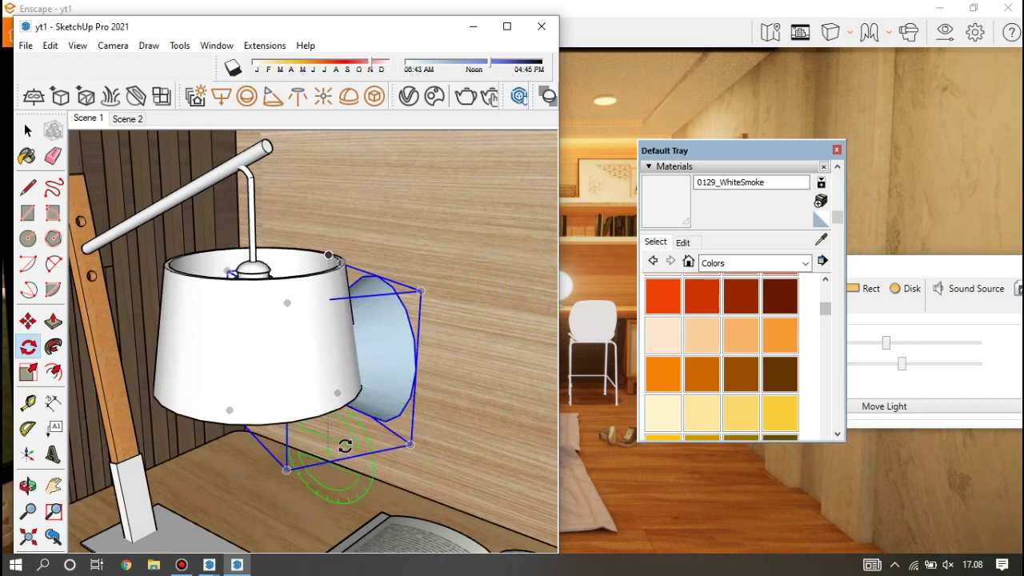
click(407, 362)
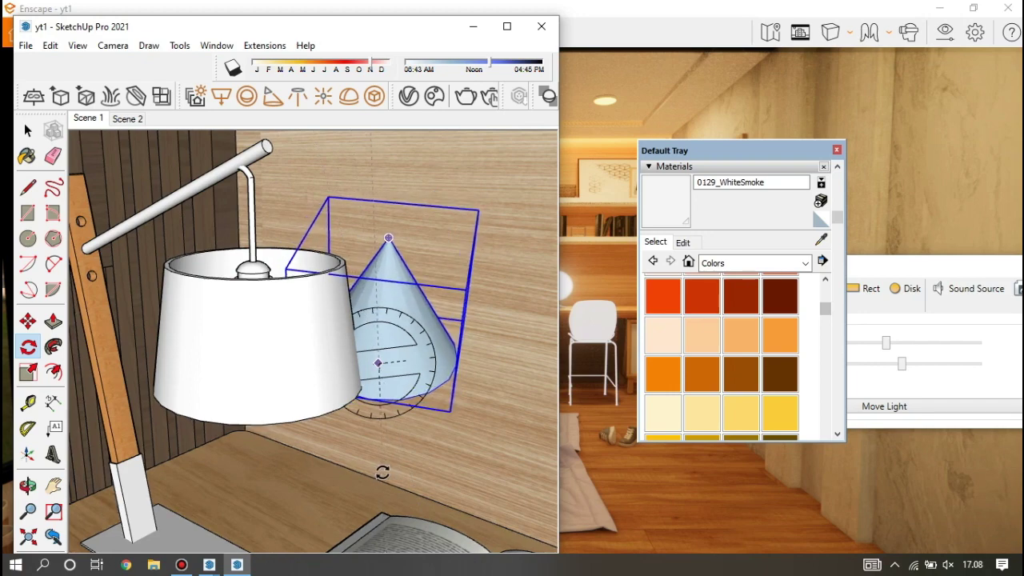
middle_drag(338, 345, 347, 228)
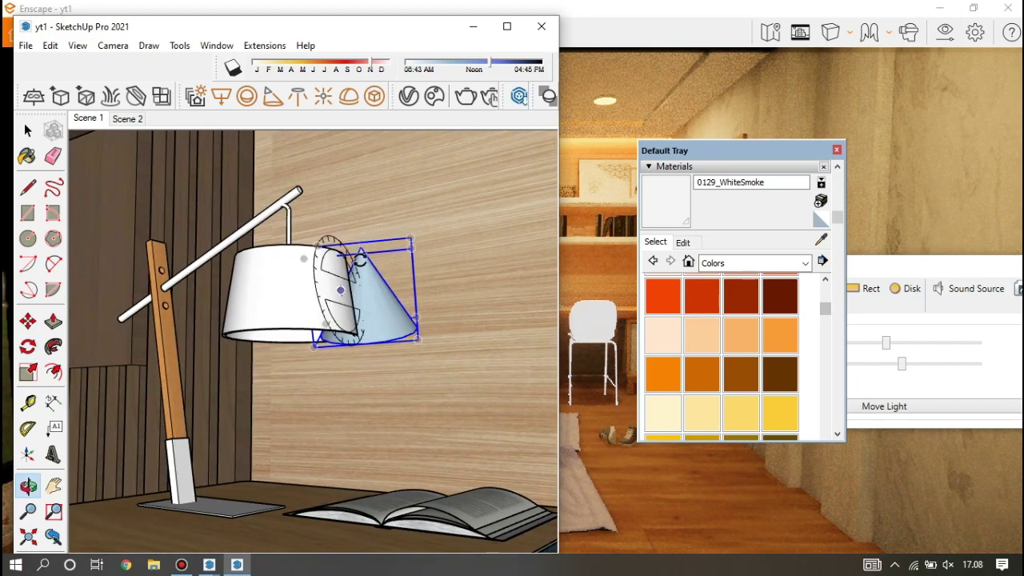
Step: Move the spot light cone to just below the lamp shade
key(Escape)
click(28, 320)
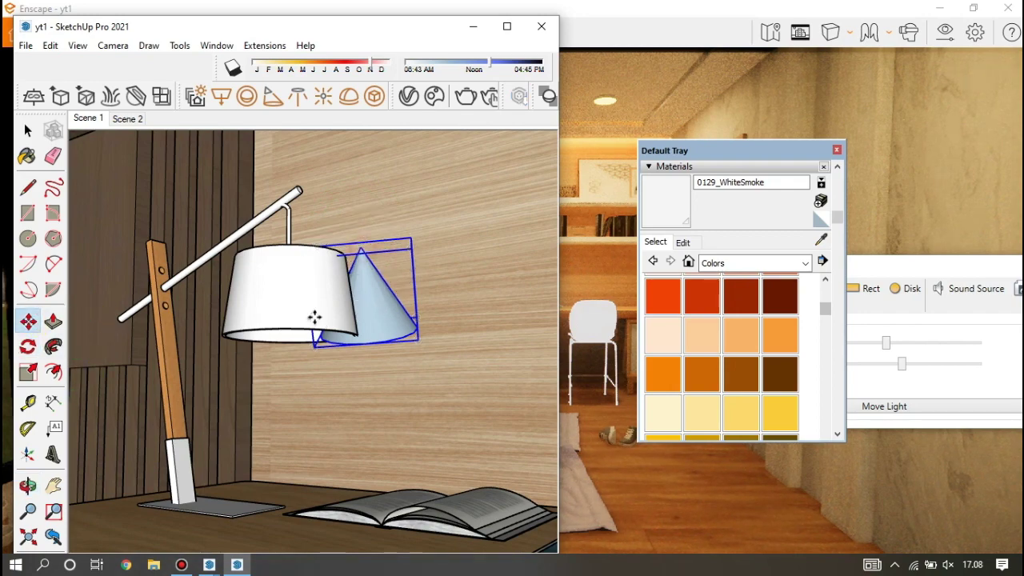
drag(314, 318, 300, 344)
middle_drag(302, 310, 319, 331)
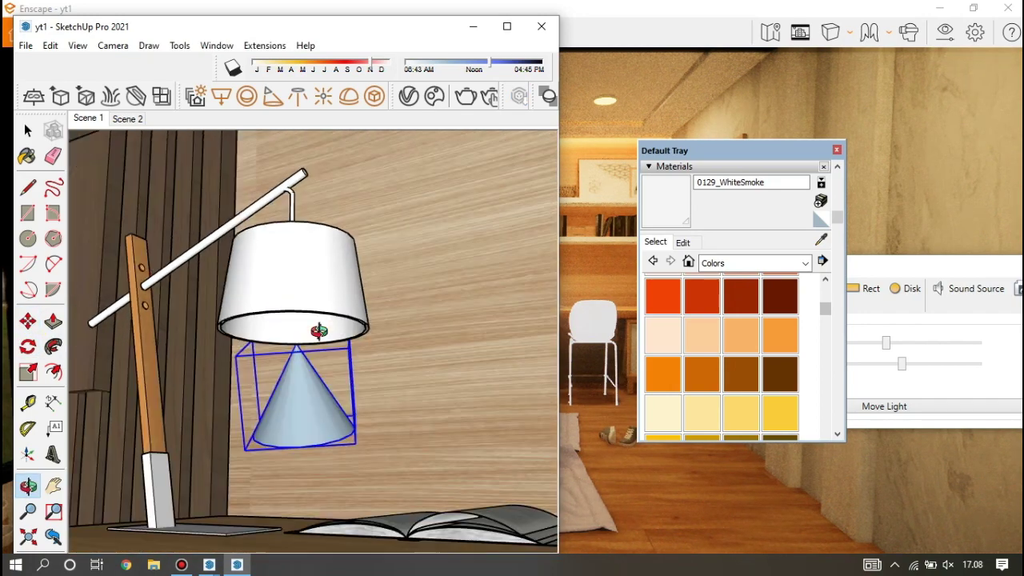
Step: Drag the spot light up toward the lampshade, viewed from a low side angle
scroll(318, 331, up, 1)
scroll(319, 324, up, 2)
scroll(320, 308, up, 2)
scroll(322, 280, up, 1)
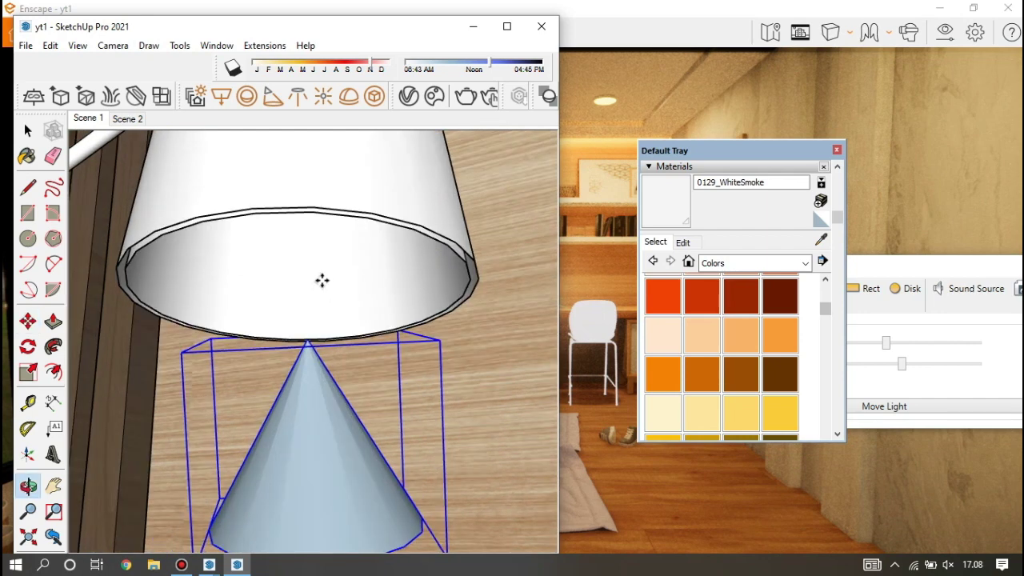
drag(322, 280, 227, 324)
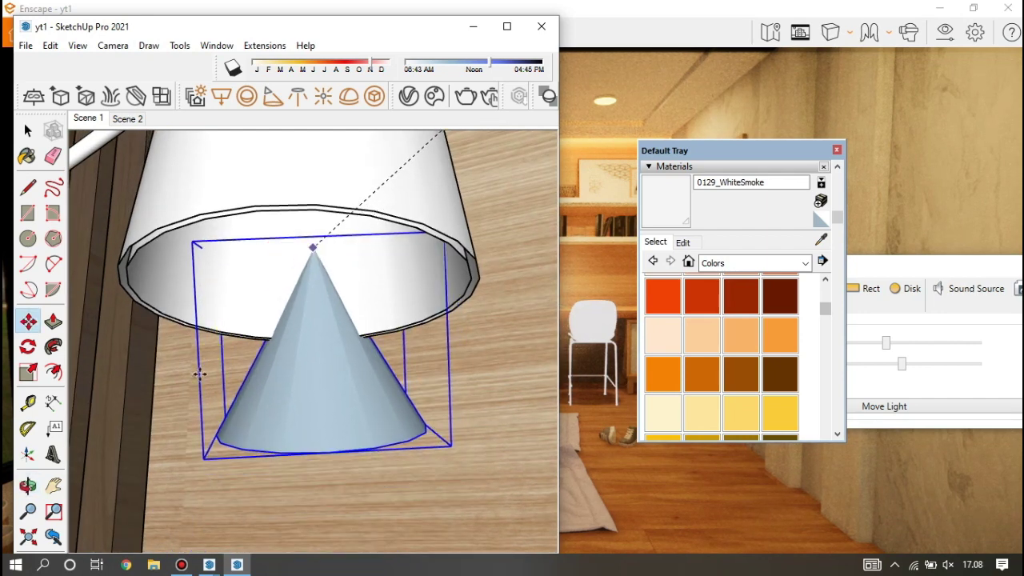
middle_drag(171, 412, 48, 428)
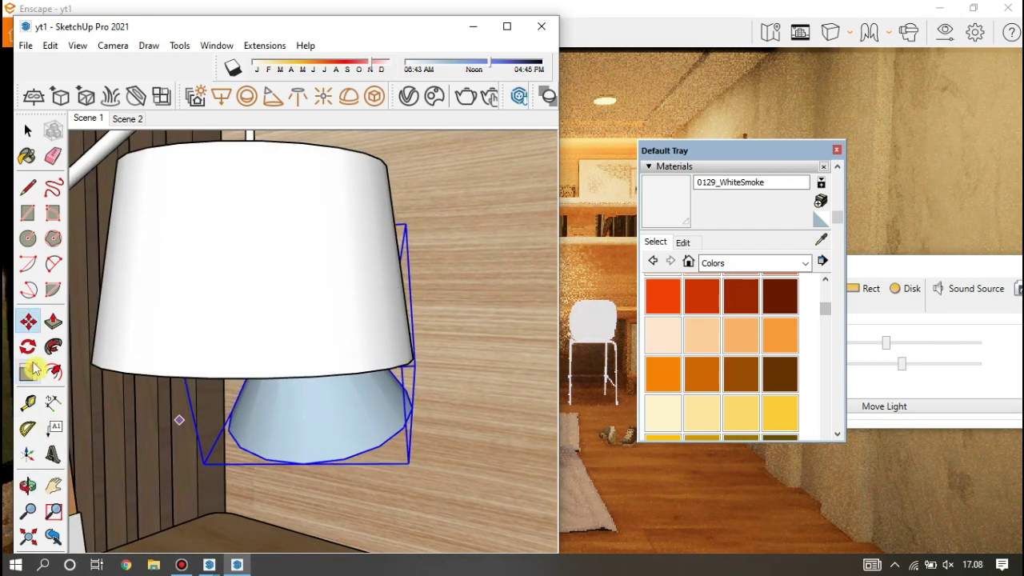
Step: Begin rotating the light cone, then cancel the unfinished rotation
key(q)
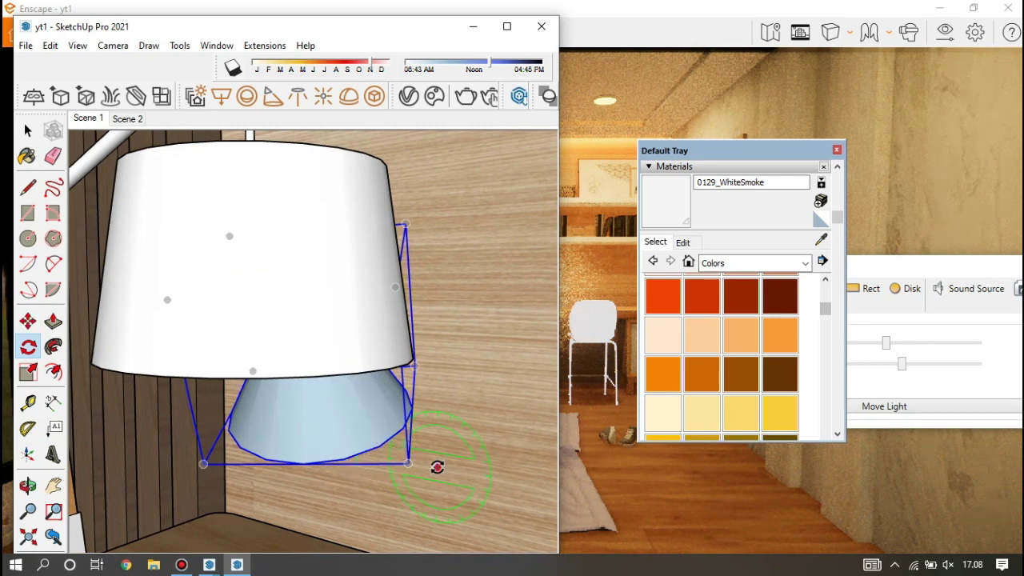
drag(437, 472, 424, 468)
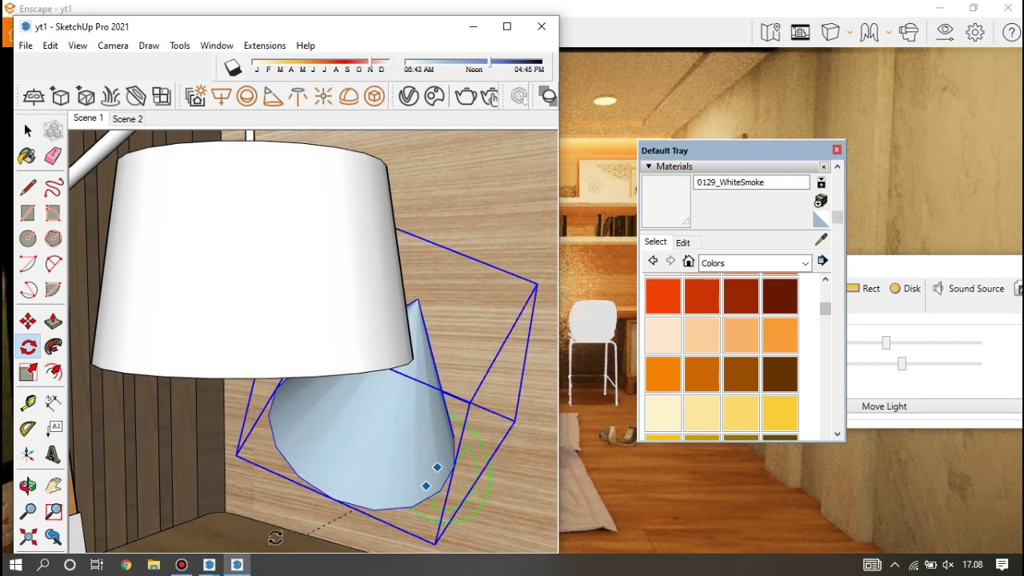
scroll(274, 525, down, 4)
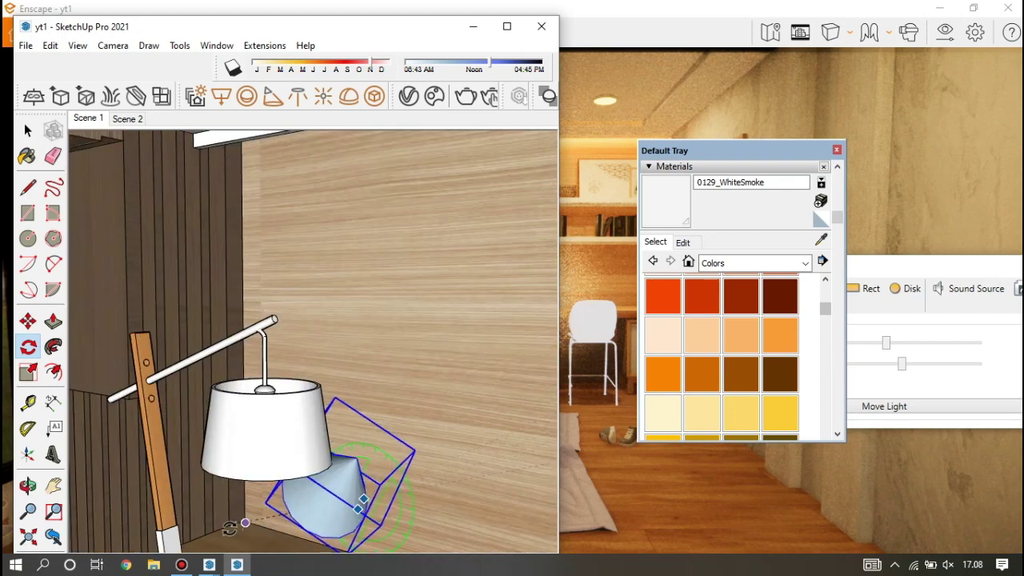
key(Escape)
scroll(352, 491, up, 2)
scroll(335, 340, up, 2)
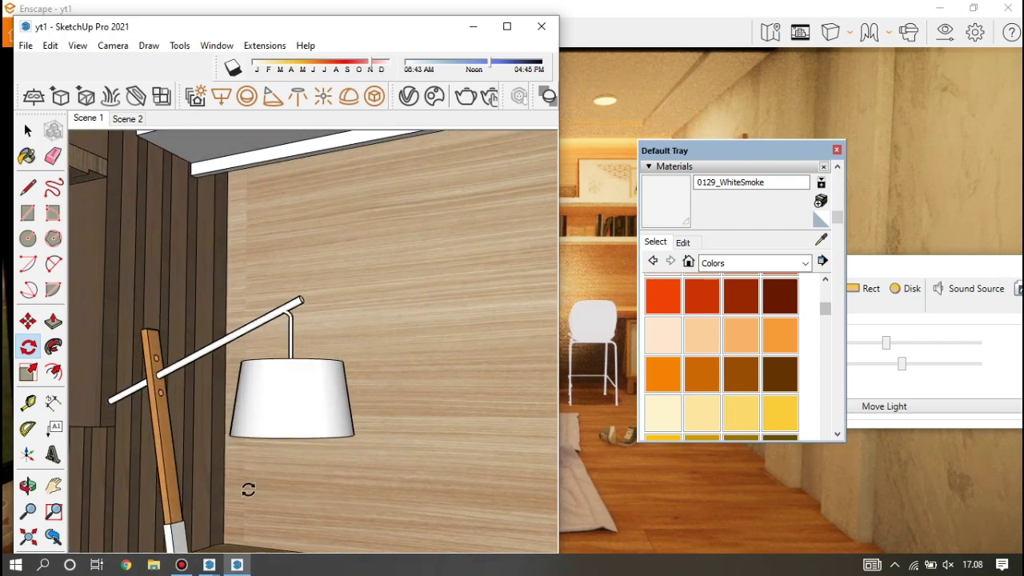
middle_drag(248, 487, 258, 513)
Step: Lock the rotation axis with the Left arrow and turn the cone to point straight down
key(Left)
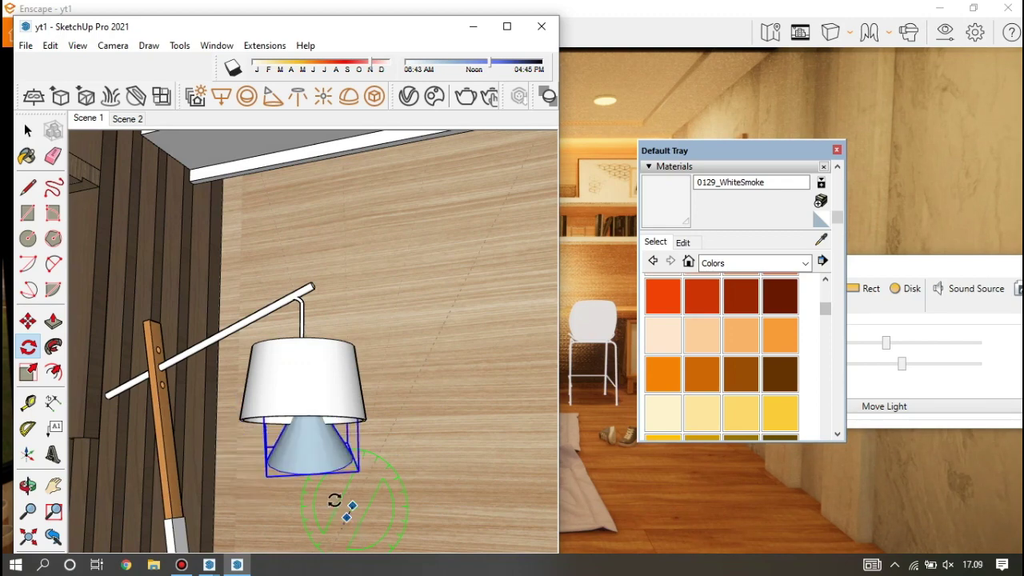
scroll(334, 502, up, 2)
scroll(318, 492, up, 2)
middle_drag(315, 485, 142, 455)
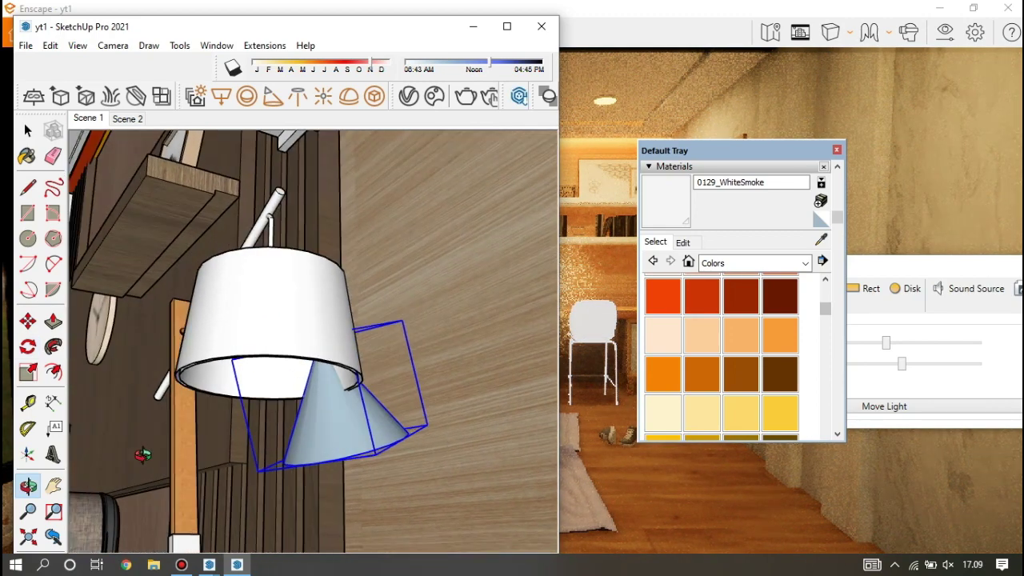
middle_drag(373, 444, 405, 418)
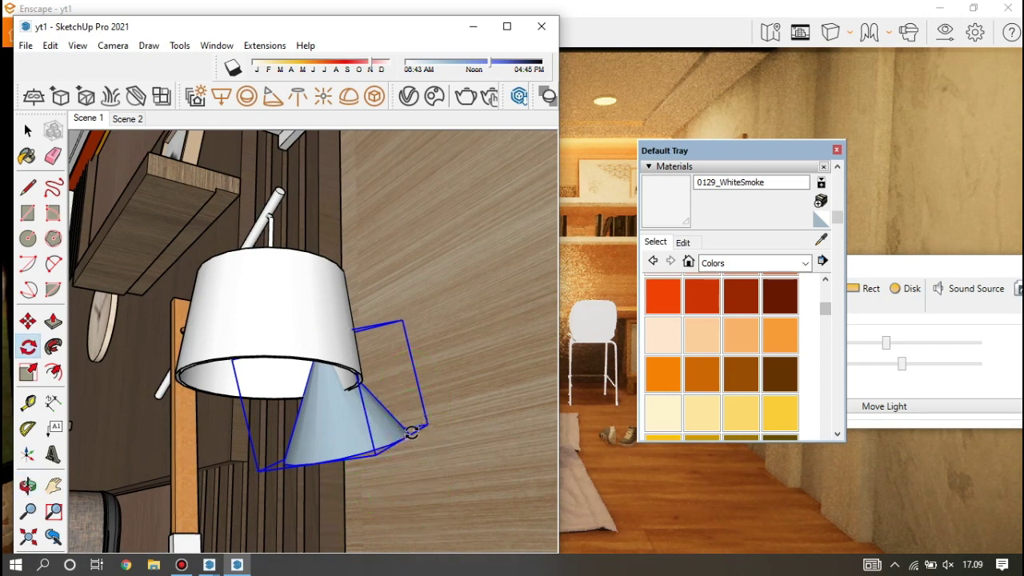
click(412, 433)
click(418, 436)
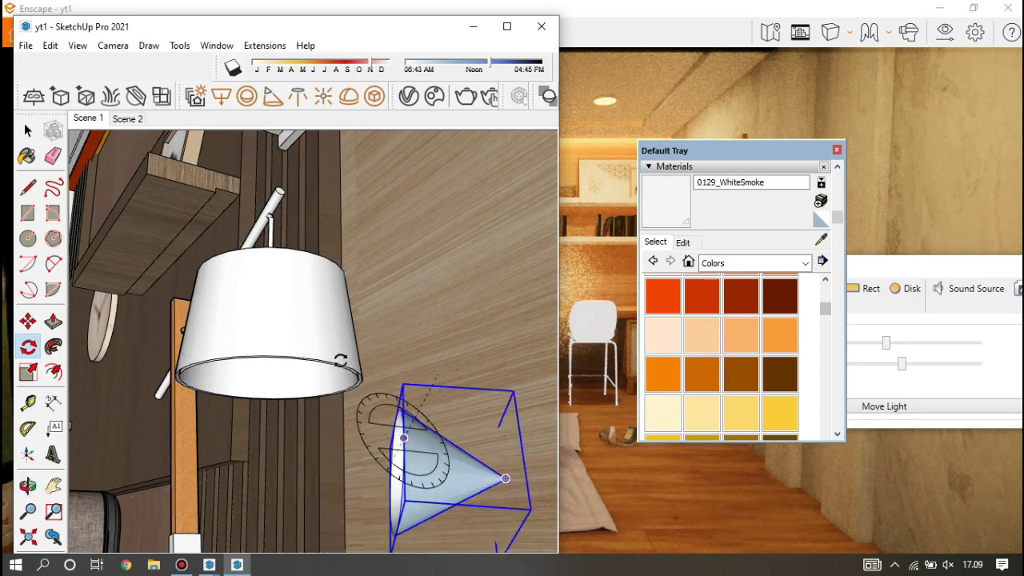
click(330, 436)
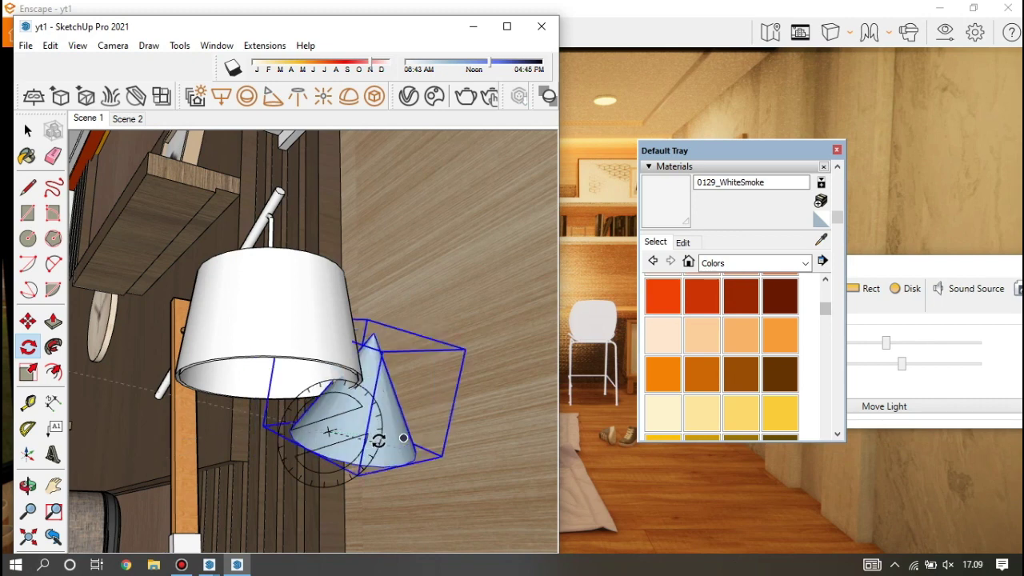
Step: Move the spot light up inside the shade's rim, snapping to an endpoint
click(28, 324)
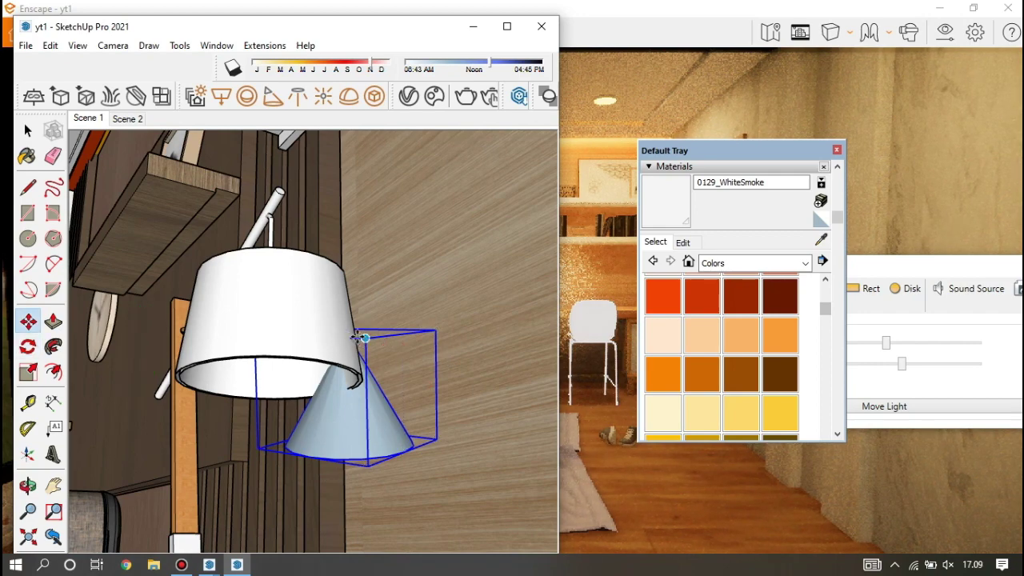
scroll(304, 383, up, 3)
scroll(269, 400, up, 3)
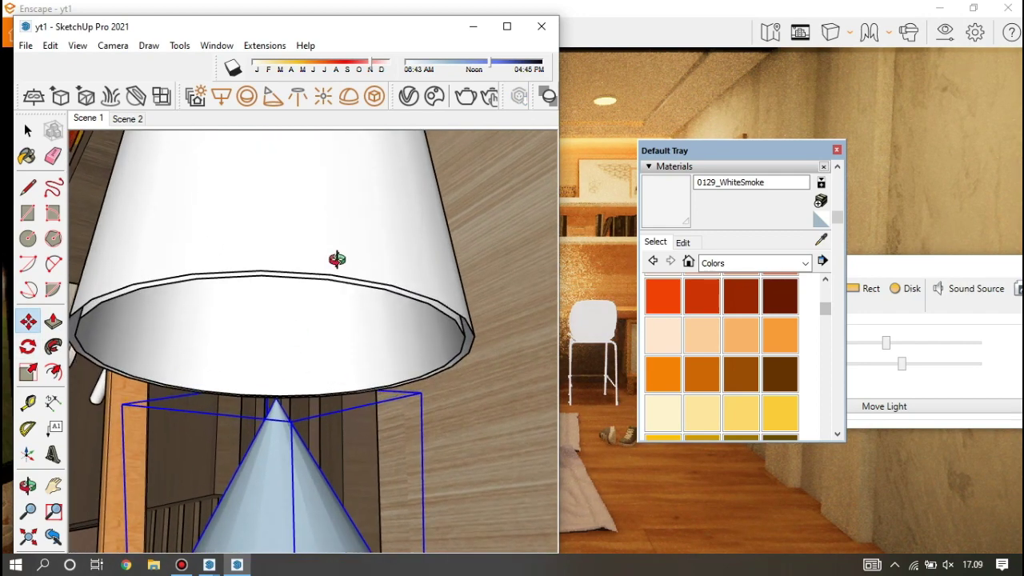
mouse_move(336, 259)
middle_down()
mouse_move(313, 304)
mouse_move(317, 355)
middle_up()
click(367, 236)
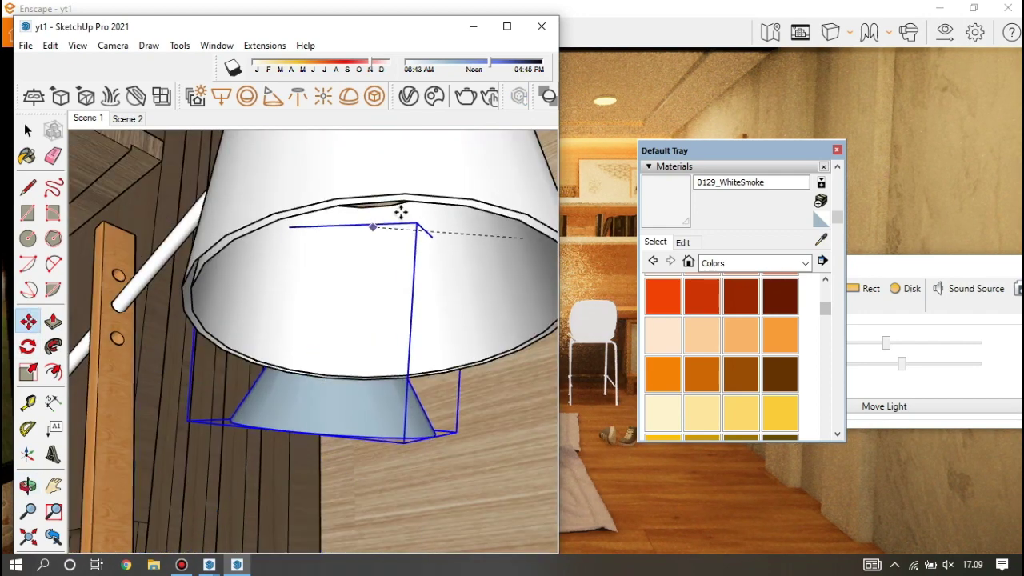
click(417, 220)
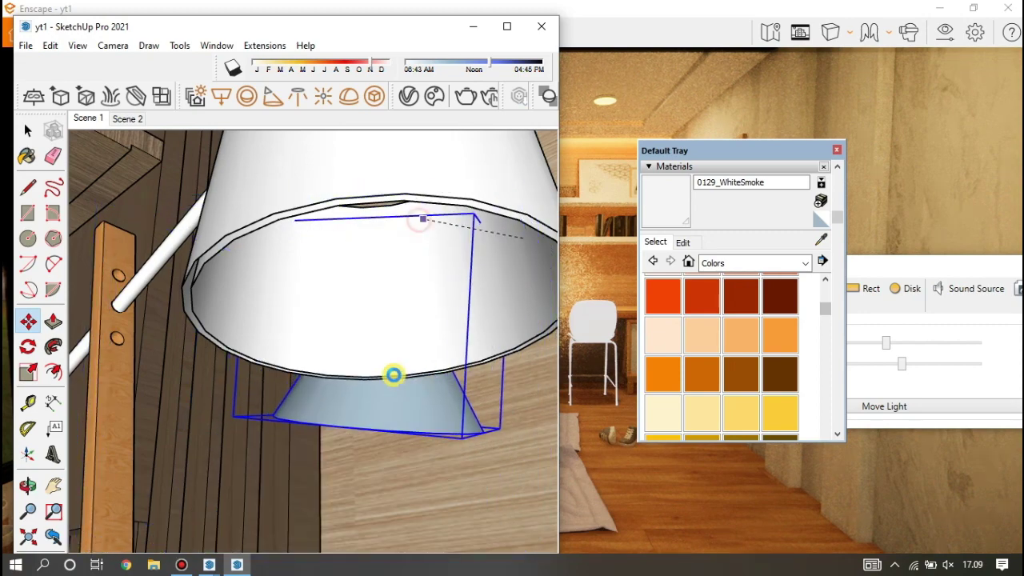
click(366, 424)
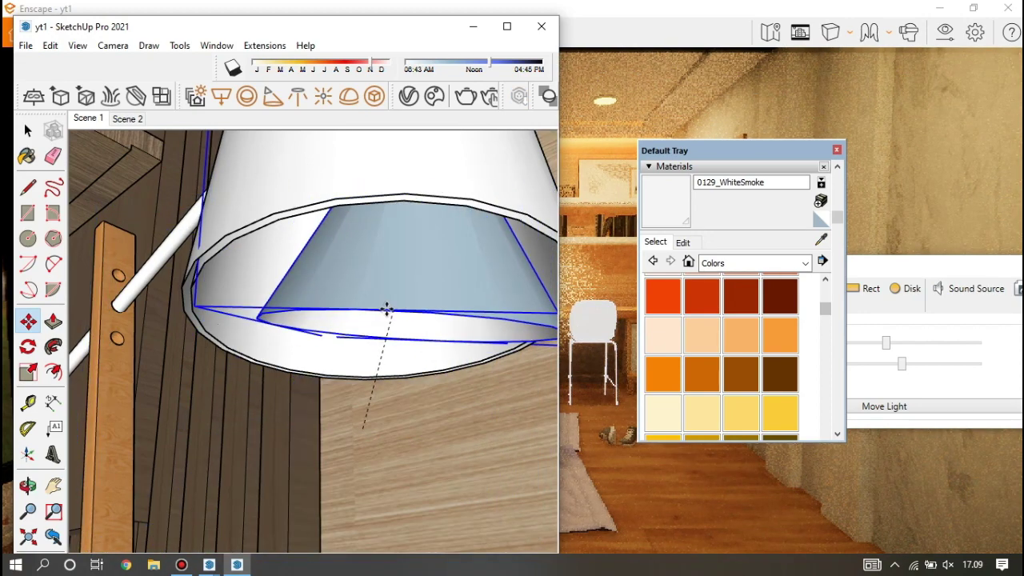
click(377, 309)
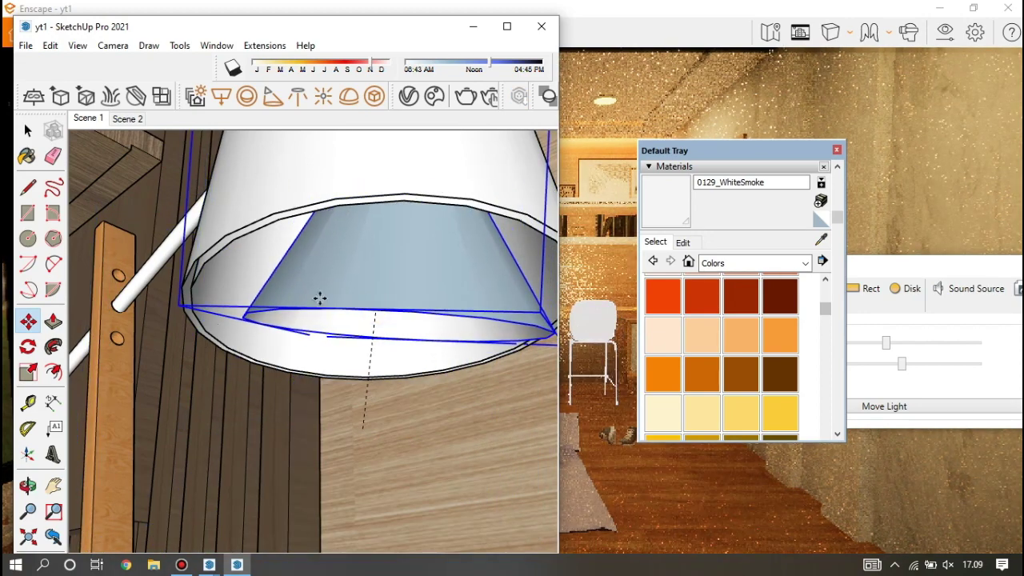
Step: Lower the spot light's Luminous Intensity and Beam Angle with the full render visible
click(871, 282)
drag(878, 351, 826, 349)
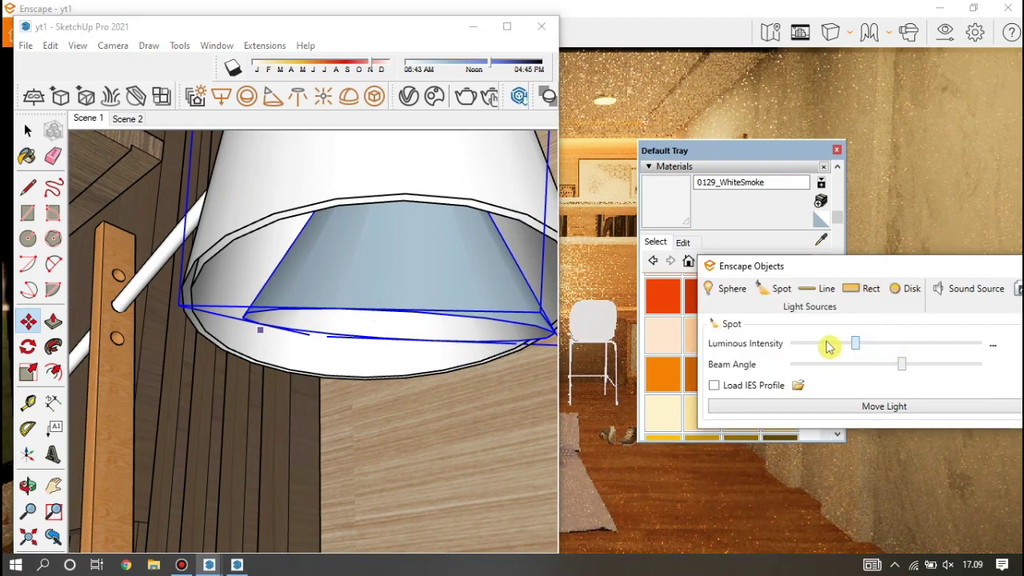
click(472, 29)
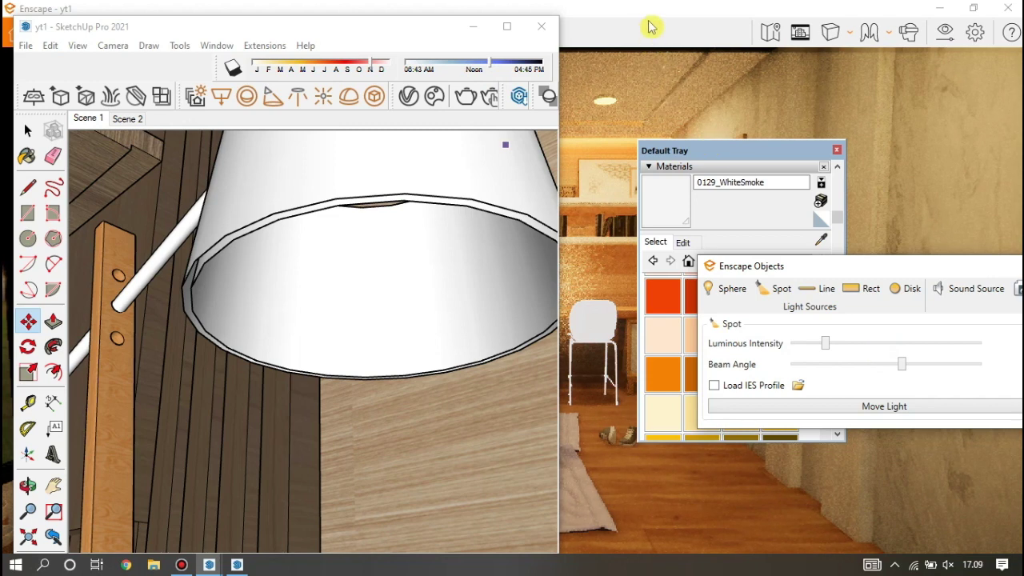
click(573, 109)
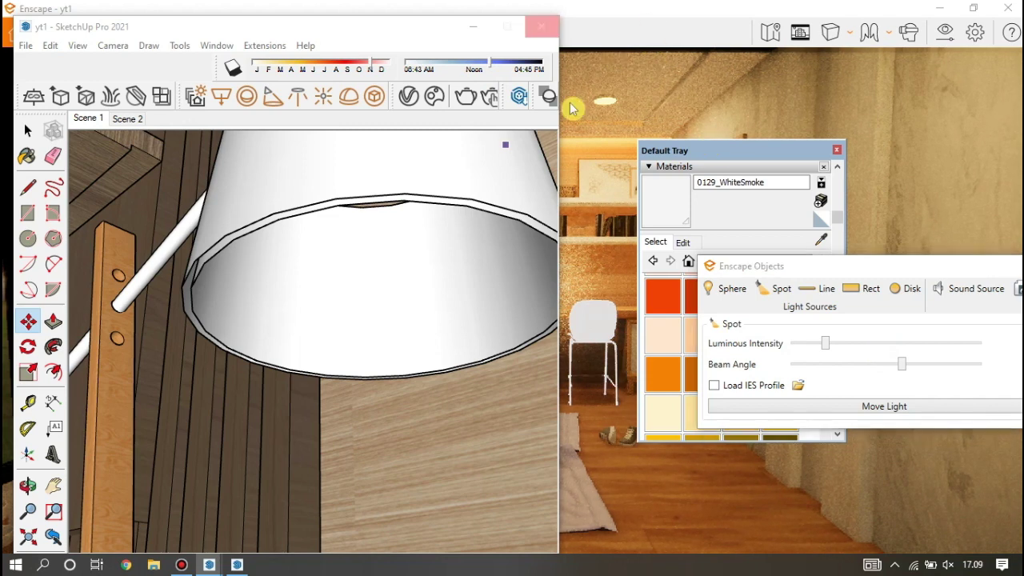
click(472, 28)
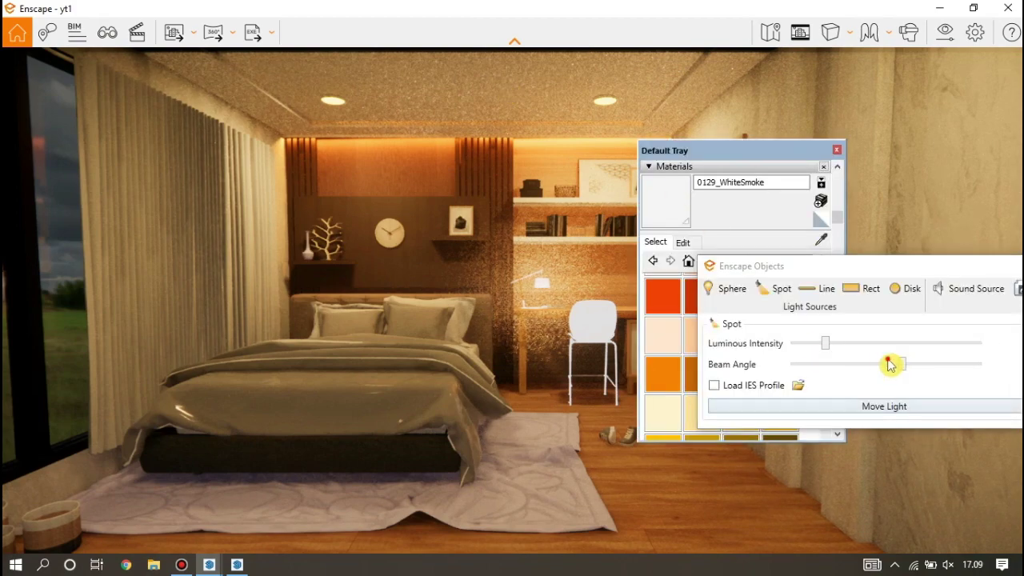
drag(890, 364, 834, 365)
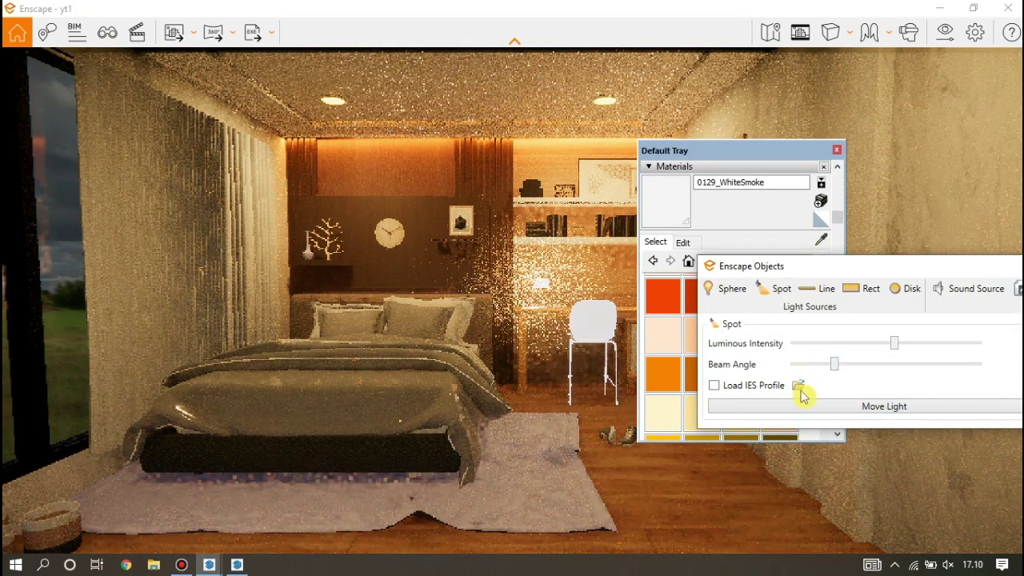
Step: Load the 01.ies profile from the Best IES 2 folder and reduce intensity further
click(799, 386)
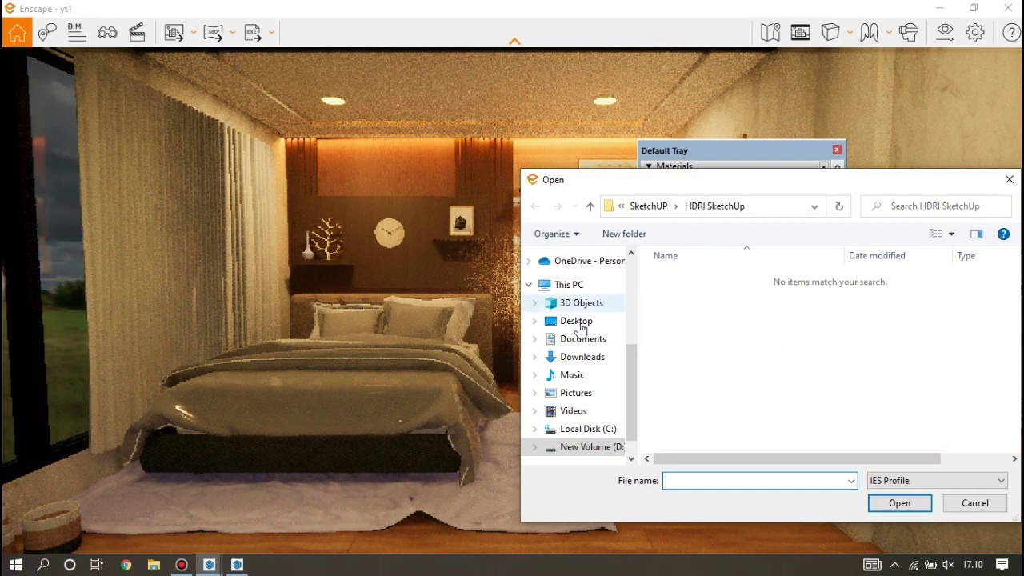
scroll(588, 304, up, 2)
scroll(573, 312, up, 1)
scroll(575, 304, up, 2)
click(576, 300)
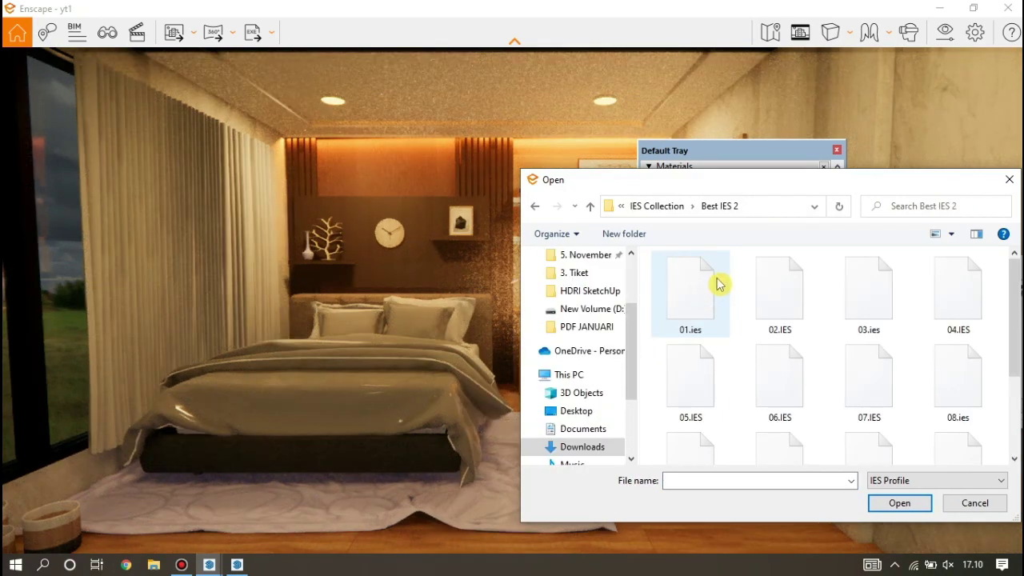
double_click(716, 284)
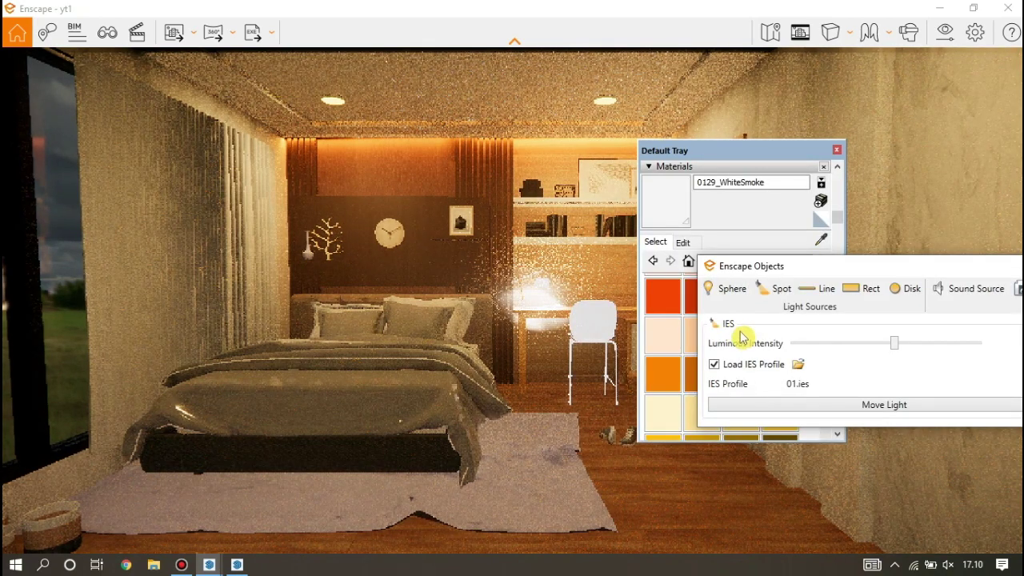
drag(881, 350, 850, 344)
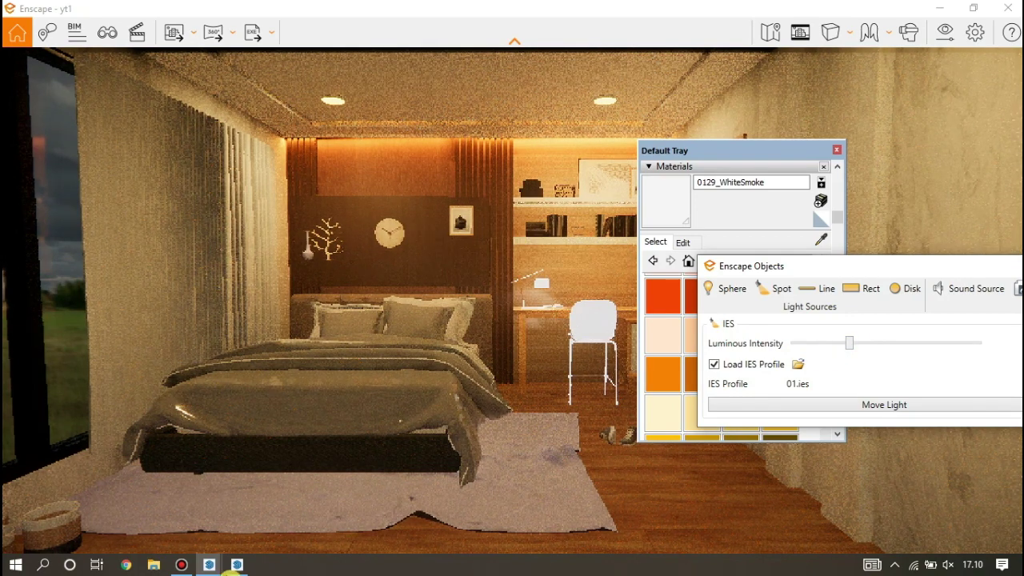
click(237, 565)
Step: Rotate the spot light twice around pivots on the lampshade
mouse_move(311, 297)
middle_down()
mouse_move(407, 252)
mouse_move(280, 355)
middle_up()
middle_drag(263, 413, 261, 422)
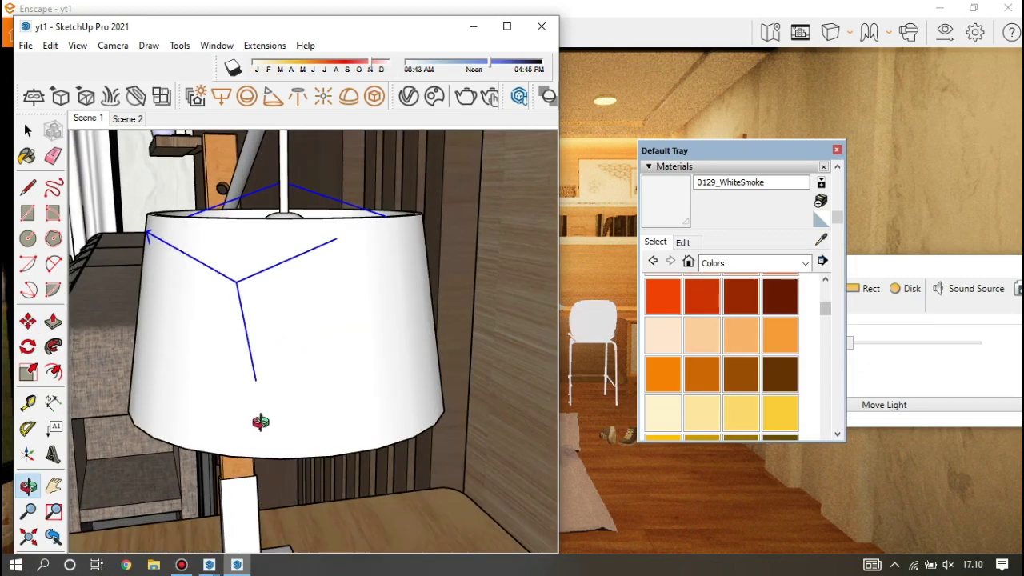
click(28, 346)
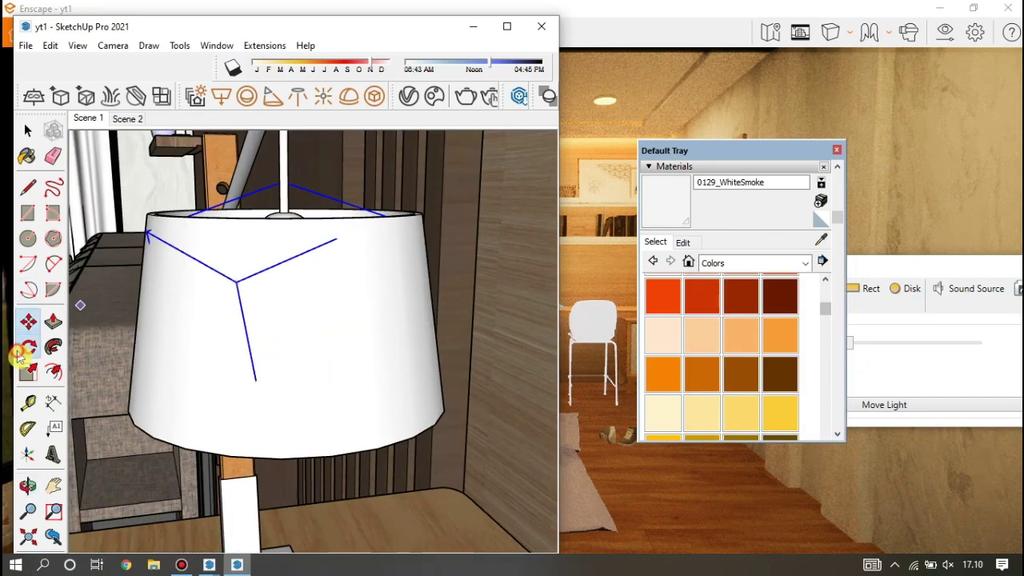
click(249, 335)
click(286, 297)
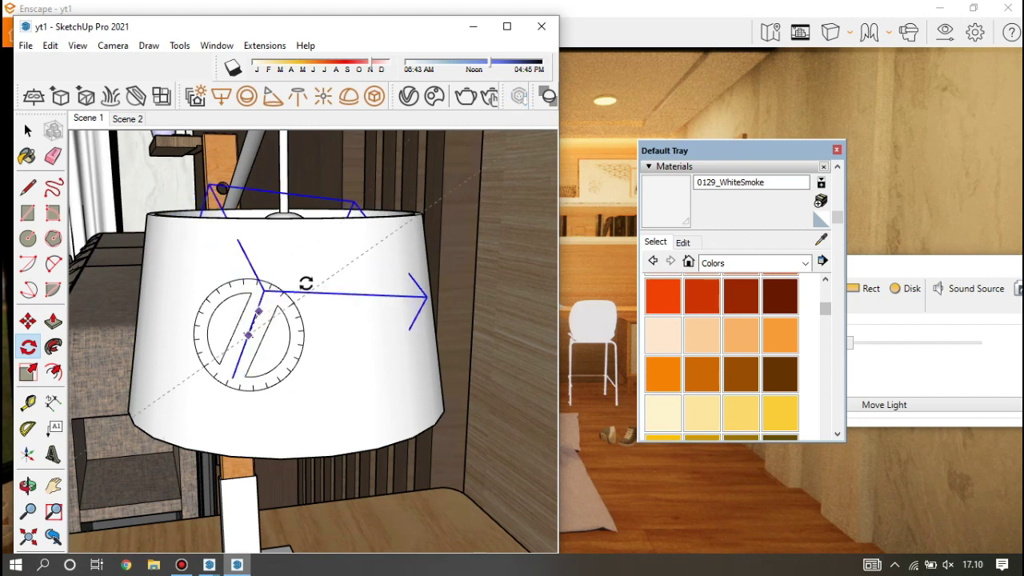
click(236, 270)
click(235, 284)
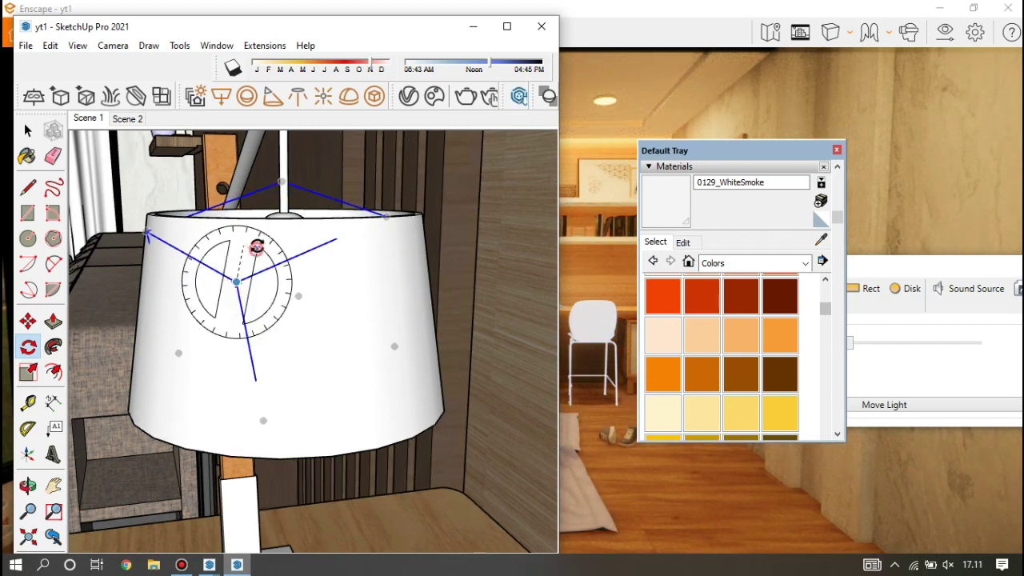
click(255, 249)
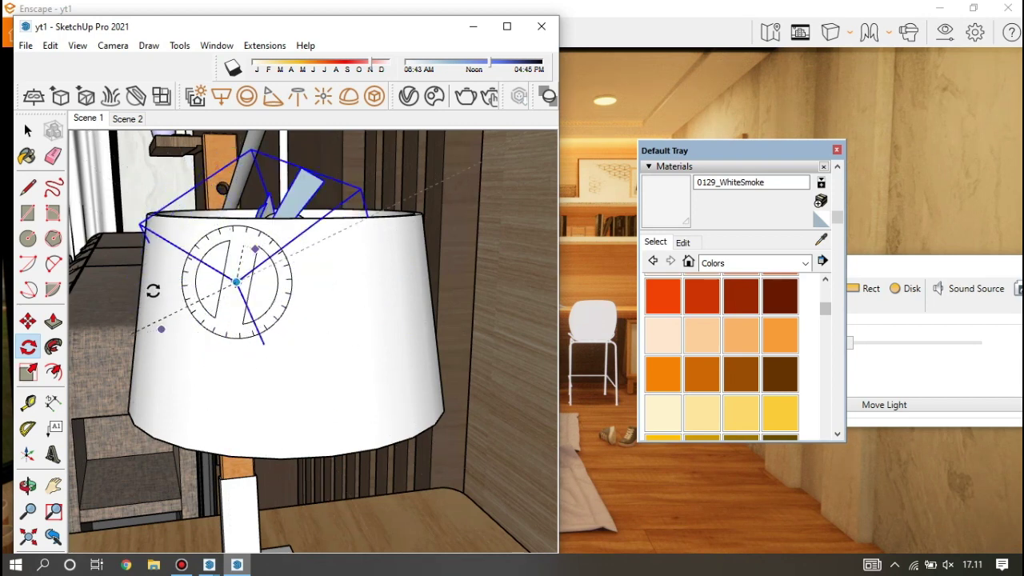
click(178, 266)
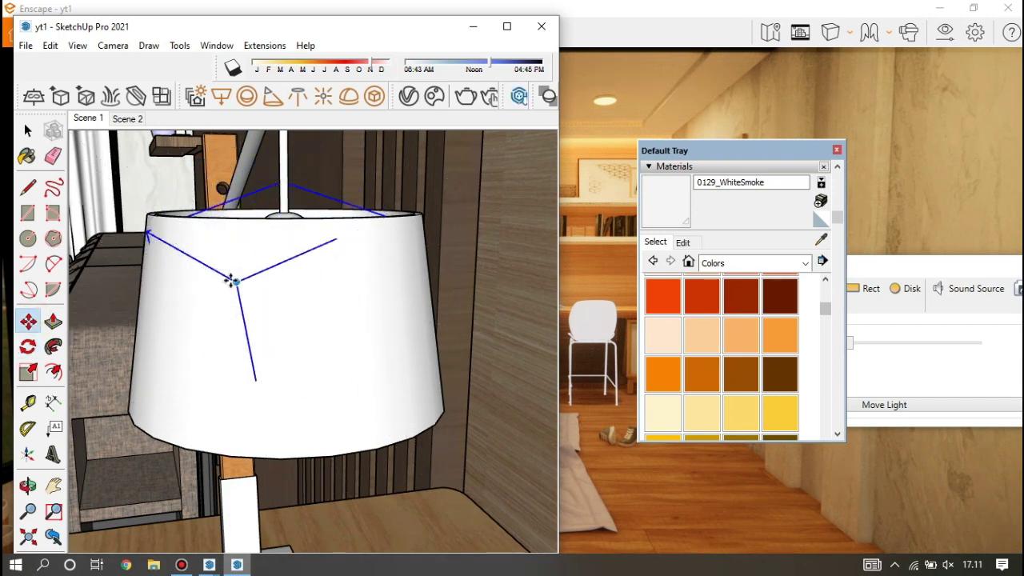
Step: Move the light below the shade, then start and cancel another tilt
scroll(245, 302, down, 3)
drag(312, 364, 298, 406)
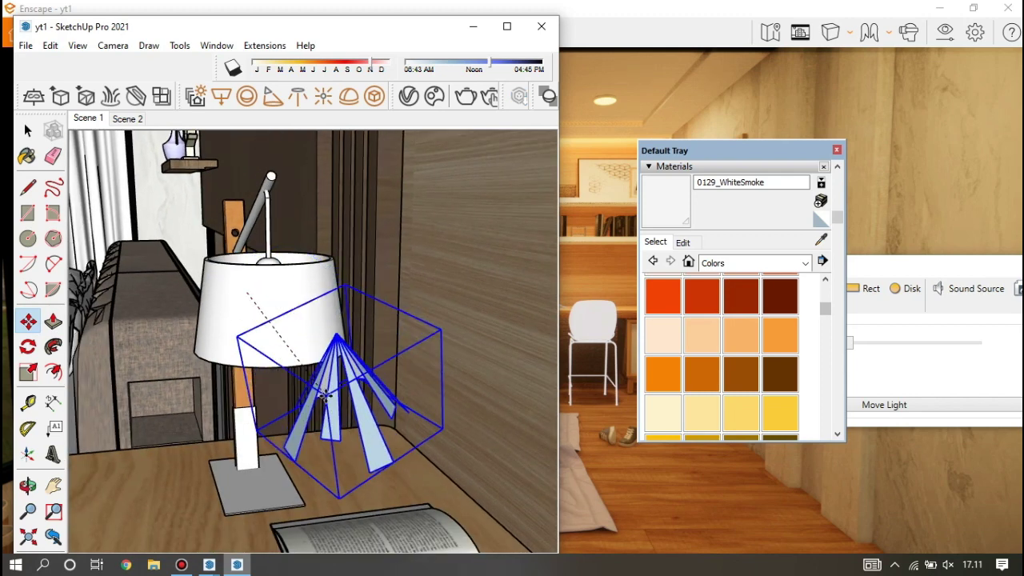
key(q)
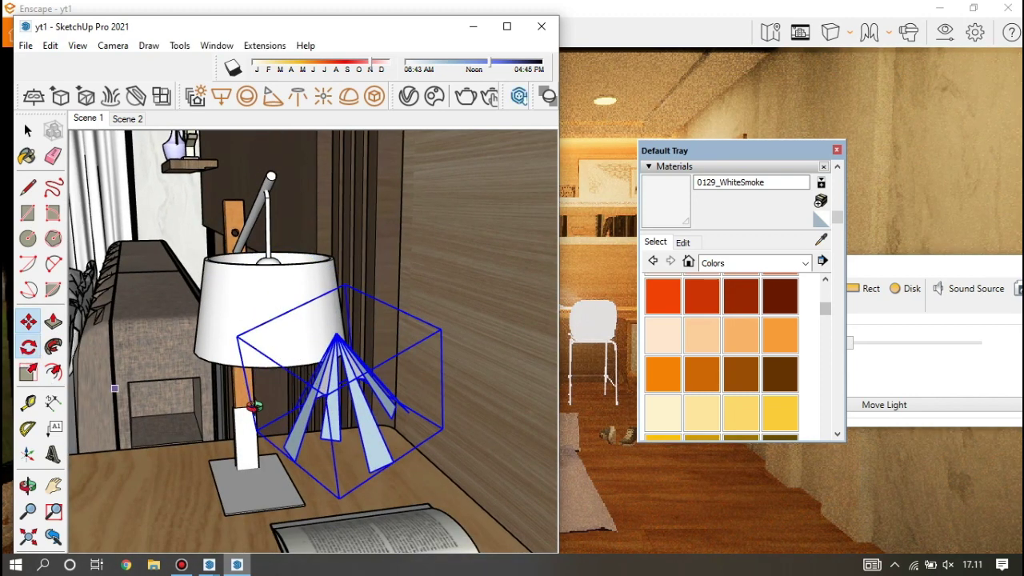
middle_drag(200, 397, 340, 444)
click(342, 433)
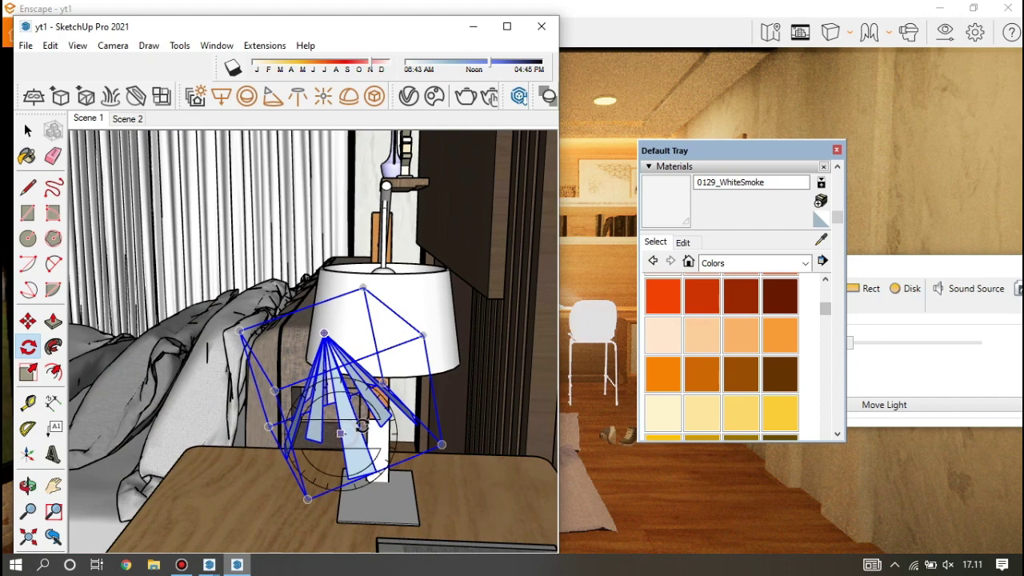
click(364, 427)
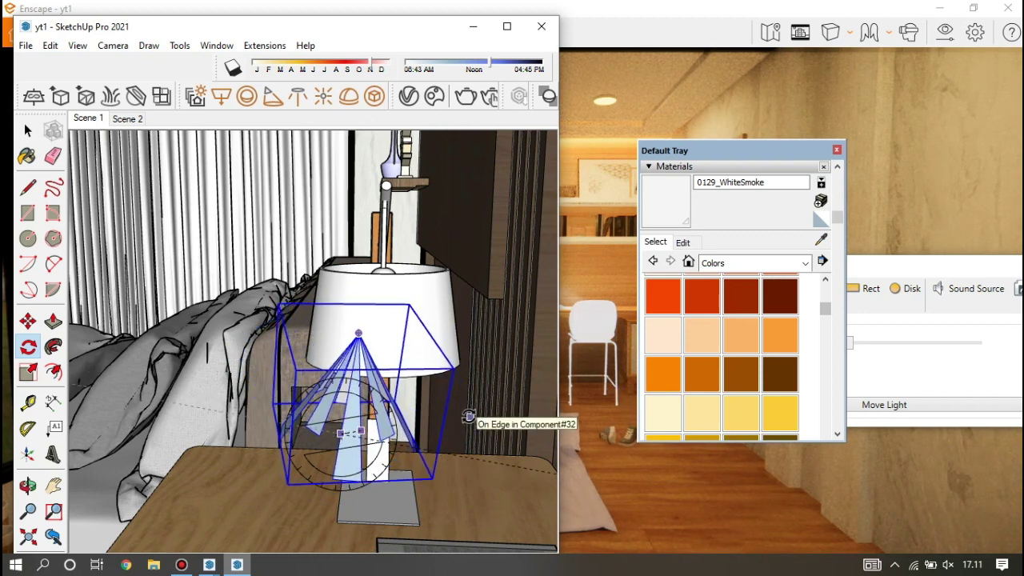
key(Escape)
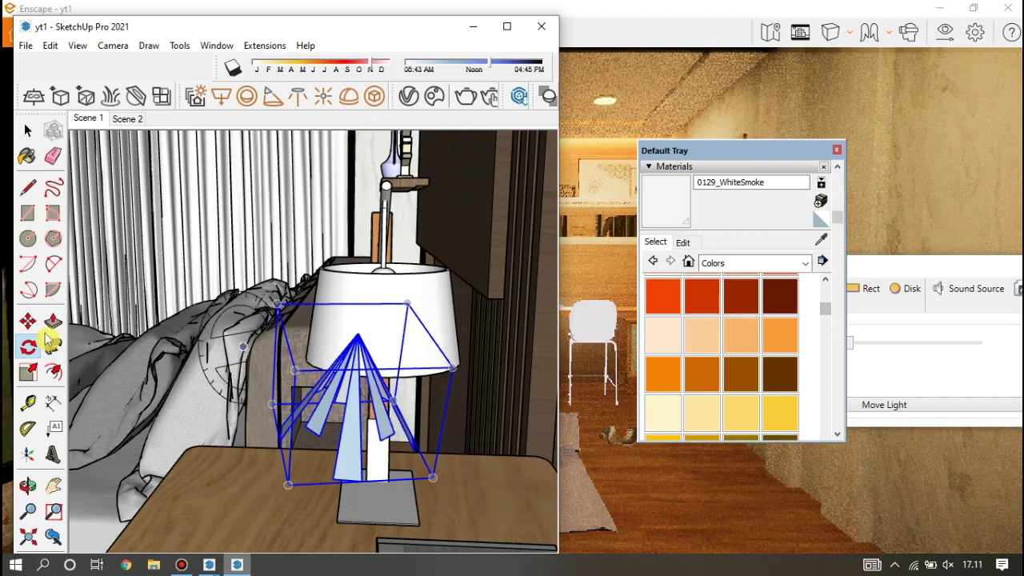
Step: Move the spot light up under the lamp shade and bring the Enscape render forward
key(m)
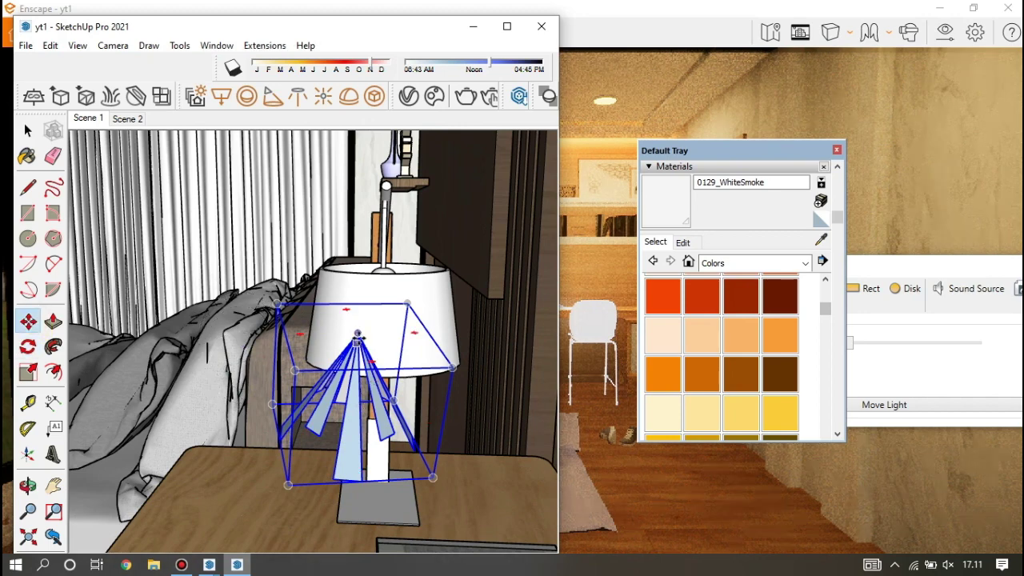
click(365, 377)
scroll(372, 392, up, 3)
scroll(372, 392, down, 2)
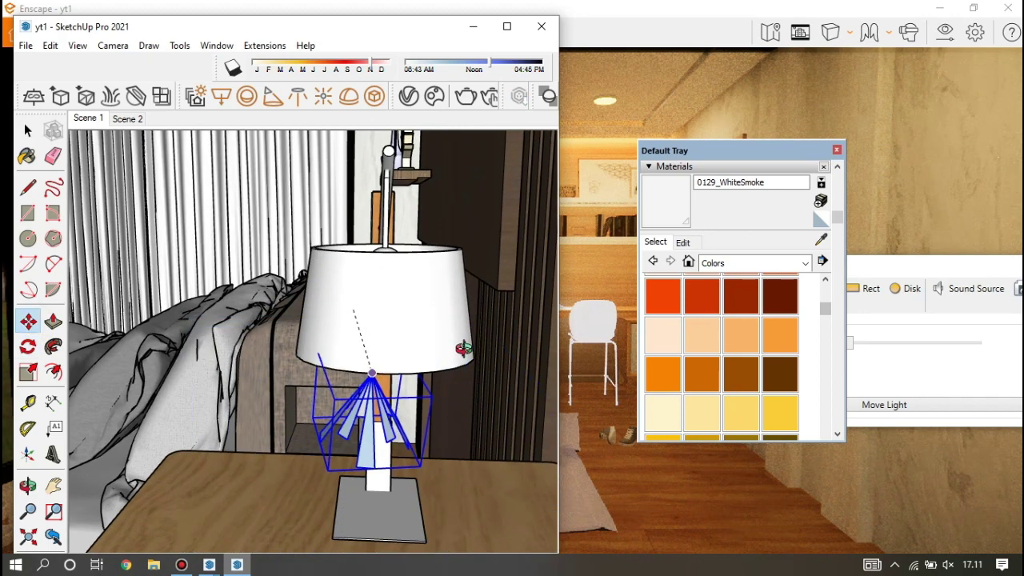
mouse_move(457, 348)
middle_down()
mouse_move(536, 297)
mouse_move(435, 336)
mouse_move(480, 221)
mouse_move(439, 236)
mouse_move(412, 281)
mouse_move(418, 263)
mouse_move(376, 207)
middle_up()
scroll(434, 338, up, 2)
scroll(446, 304, up, 1)
click(376, 207)
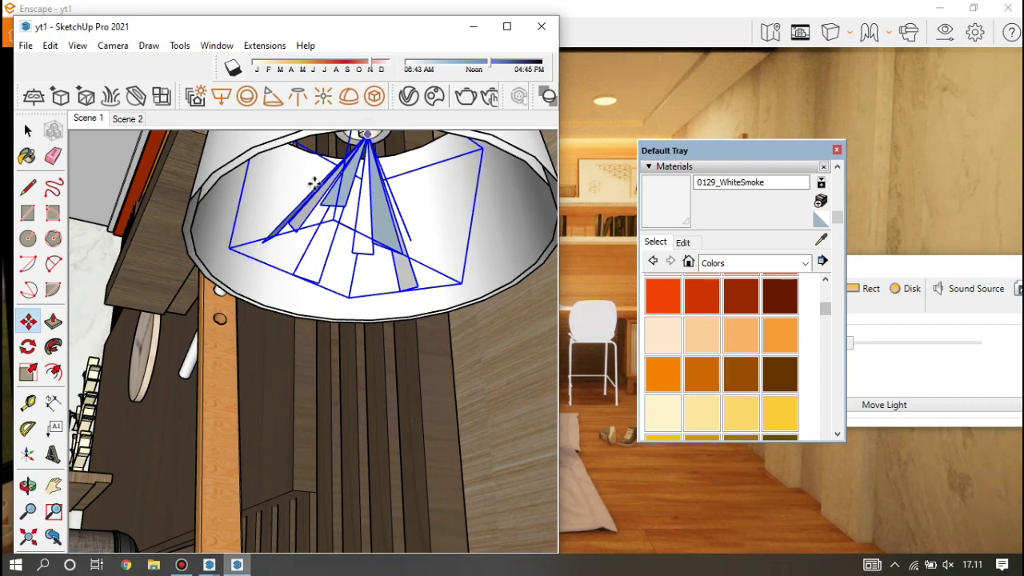
click(658, 22)
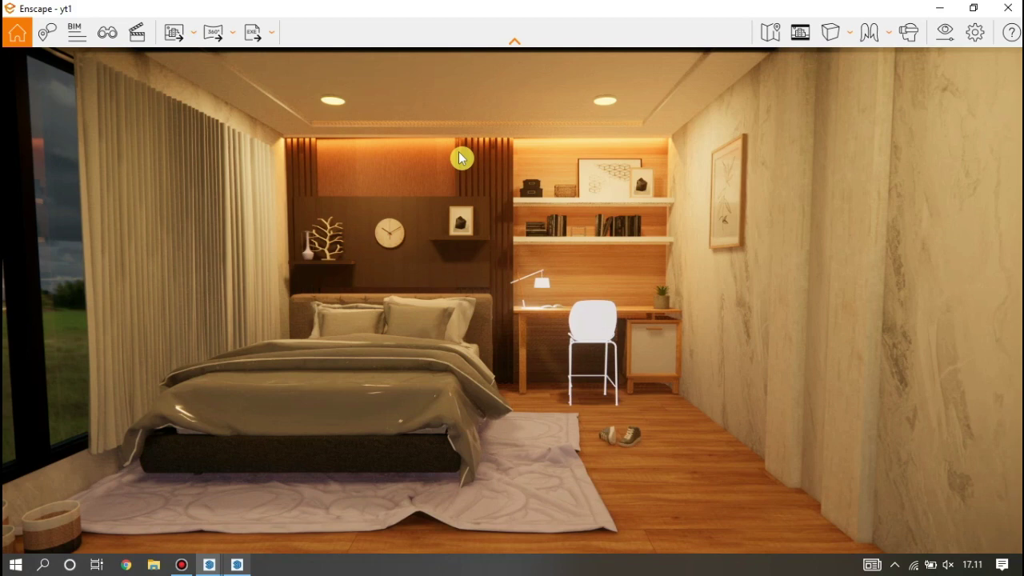
Step: Zoom to the desk lamp, open its group and shade for editing, and select the shade faces
click(238, 566)
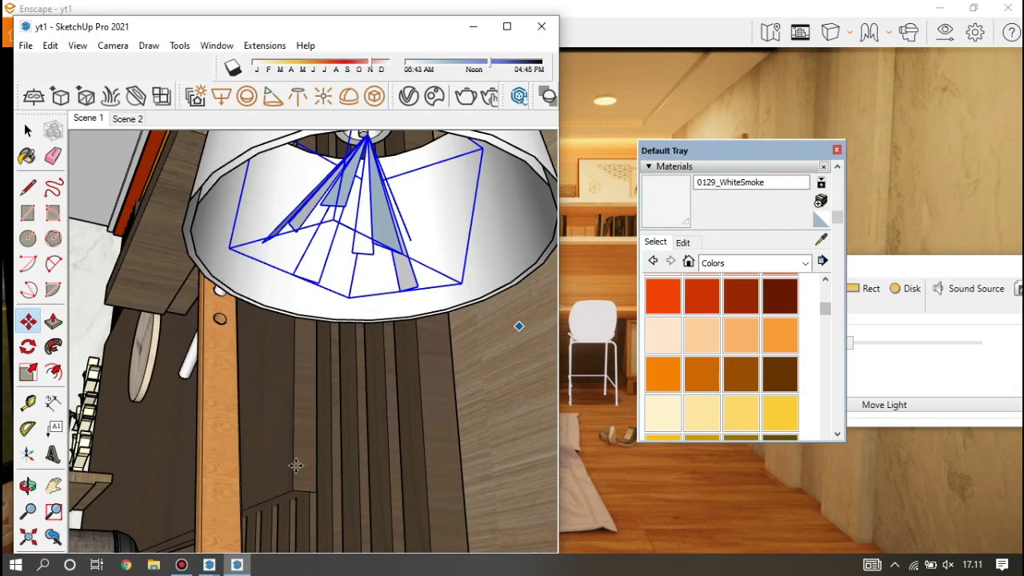
scroll(228, 309, up, 5)
scroll(247, 411, up, 3)
scroll(270, 480, up, 3)
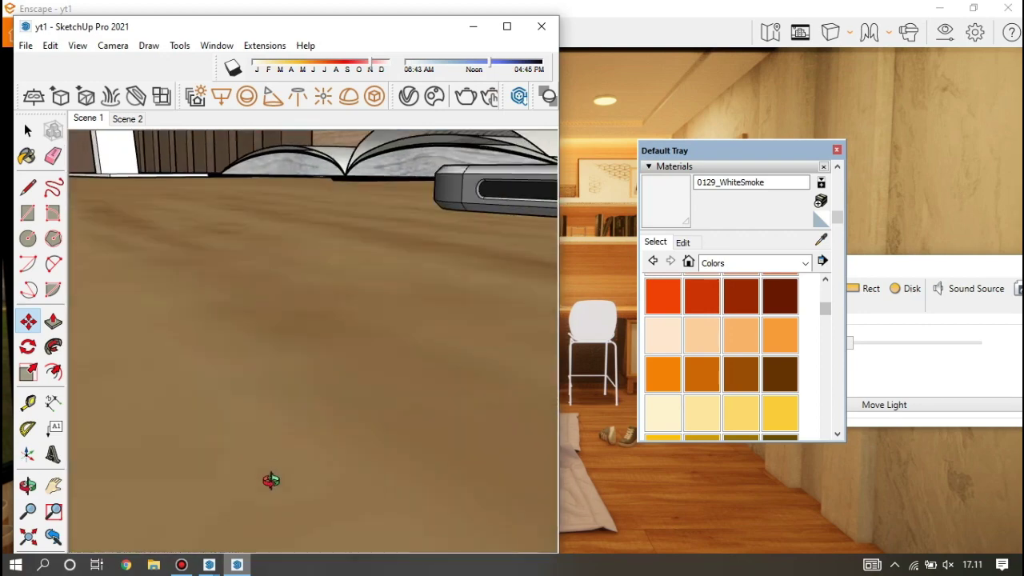
mouse_move(270, 481)
middle_down()
mouse_move(254, 350)
mouse_move(199, 217)
mouse_move(209, 277)
middle_up()
scroll(200, 217, up, 2)
scroll(209, 277, down, 3)
scroll(229, 288, down, 3)
scroll(233, 294, down, 2)
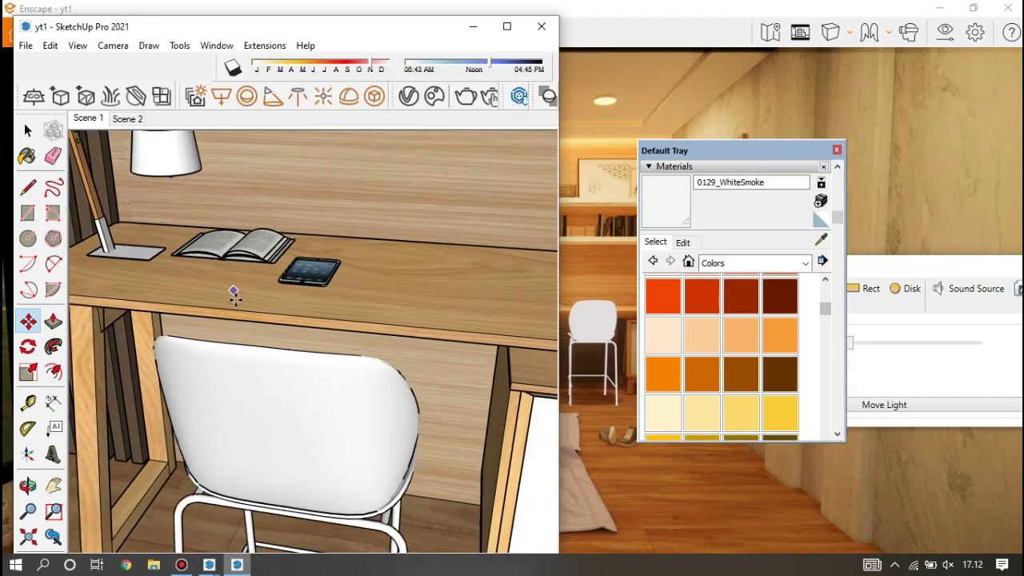
scroll(336, 363, down, 2)
scroll(406, 373, down, 2)
scroll(400, 393, down, 2)
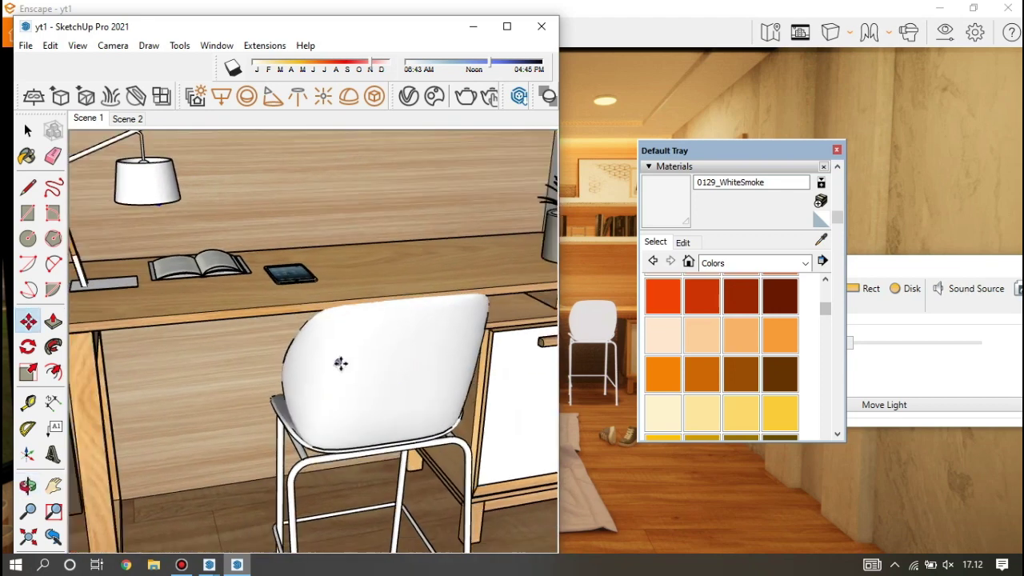
scroll(339, 361, down, 4)
double_click(214, 260)
click(215, 259)
double_click(214, 259)
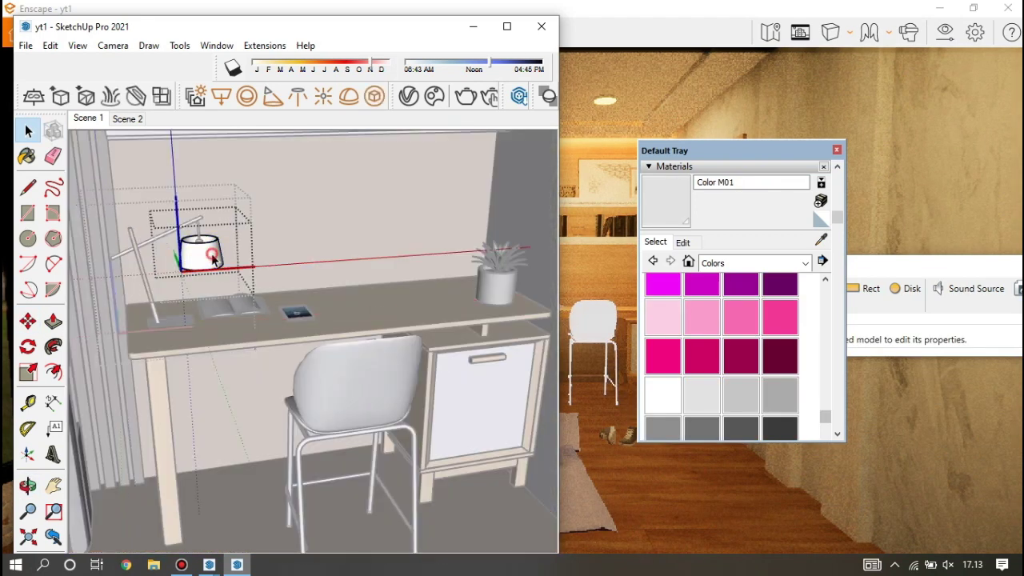
click(215, 258)
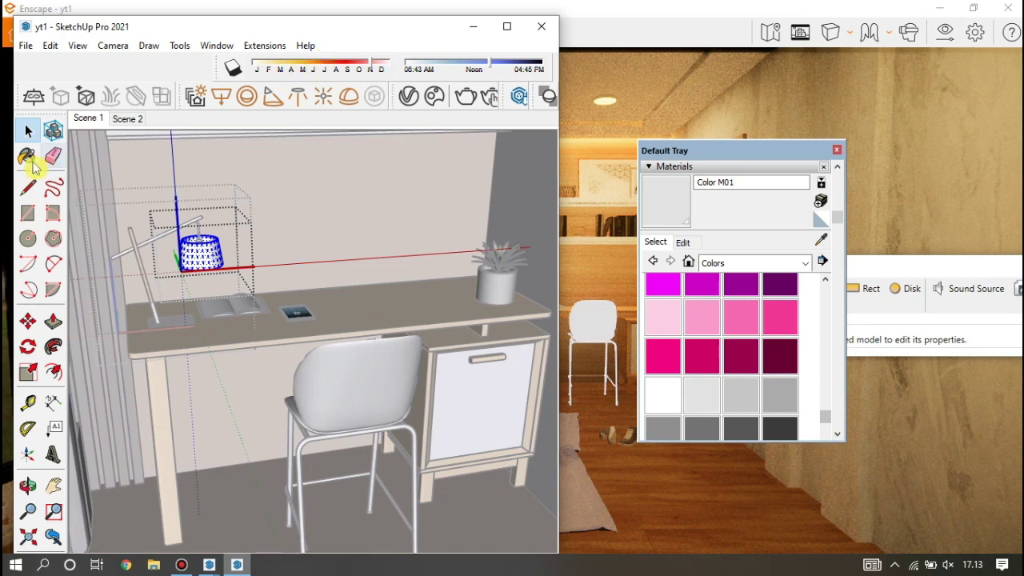
Step: Sample the shade's 0129_WhiteSmoke material with the Paint Bucket and open the Enscape material editor
click(32, 163)
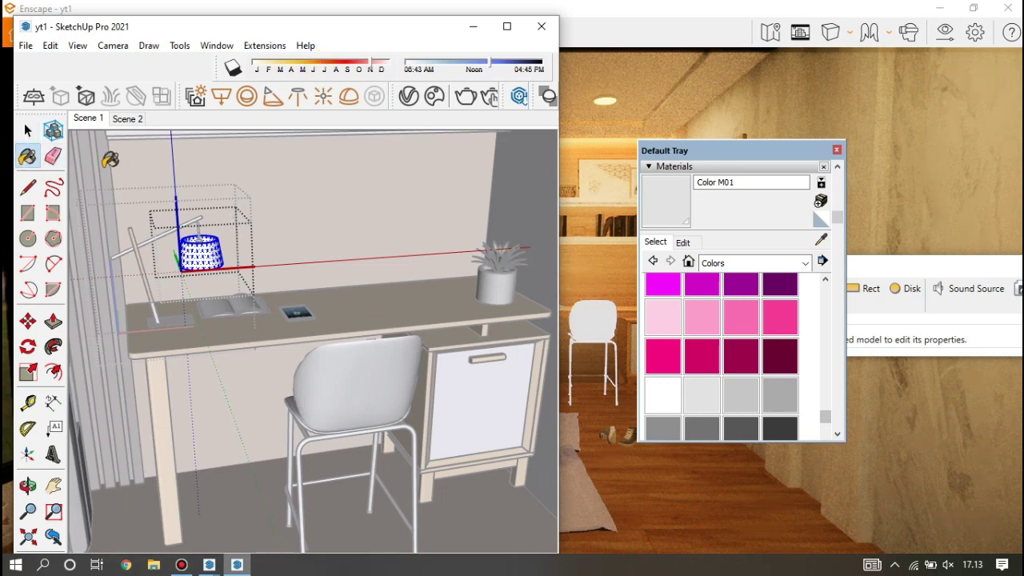
click(202, 255)
click(264, 46)
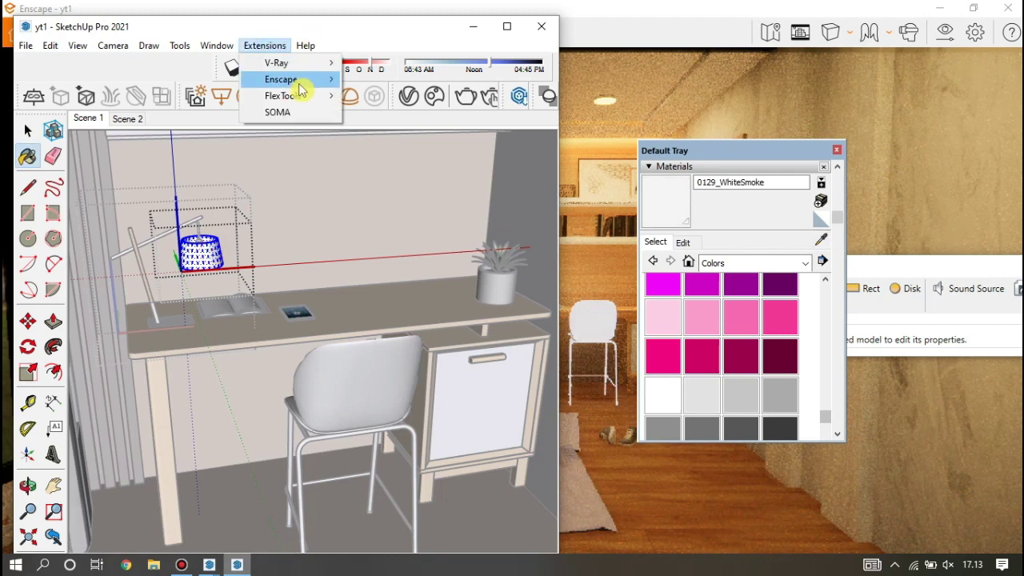
mouse_move(281, 79)
click(406, 183)
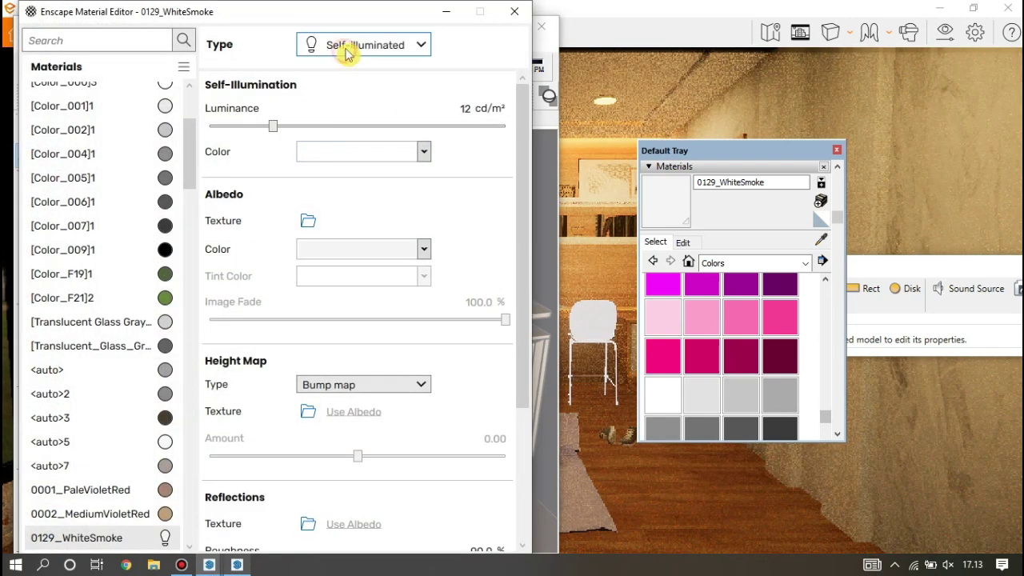
Step: Set 0129_WhiteSmoke's Enscape material type back to Generic
click(351, 48)
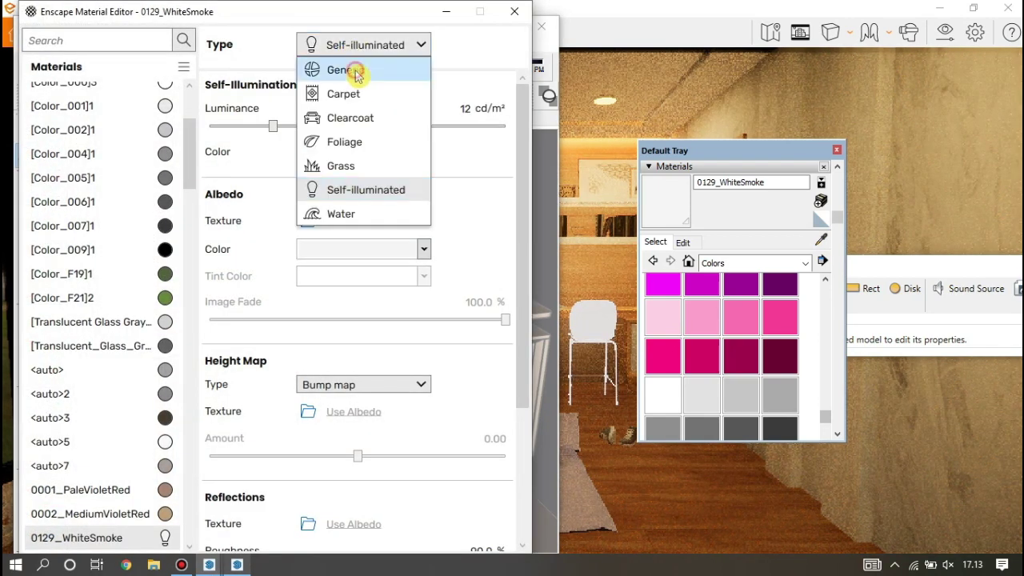
click(352, 71)
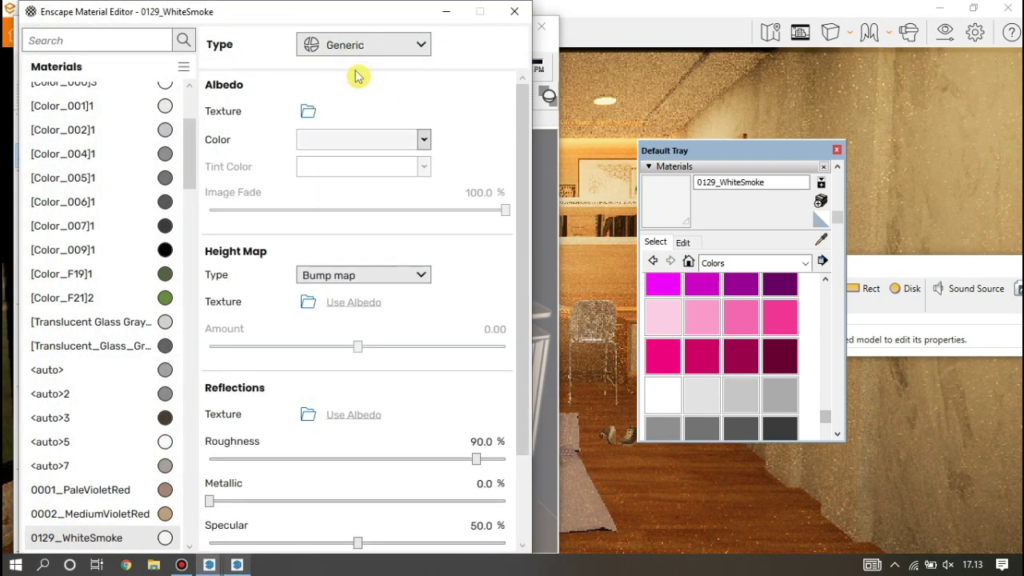
click(515, 15)
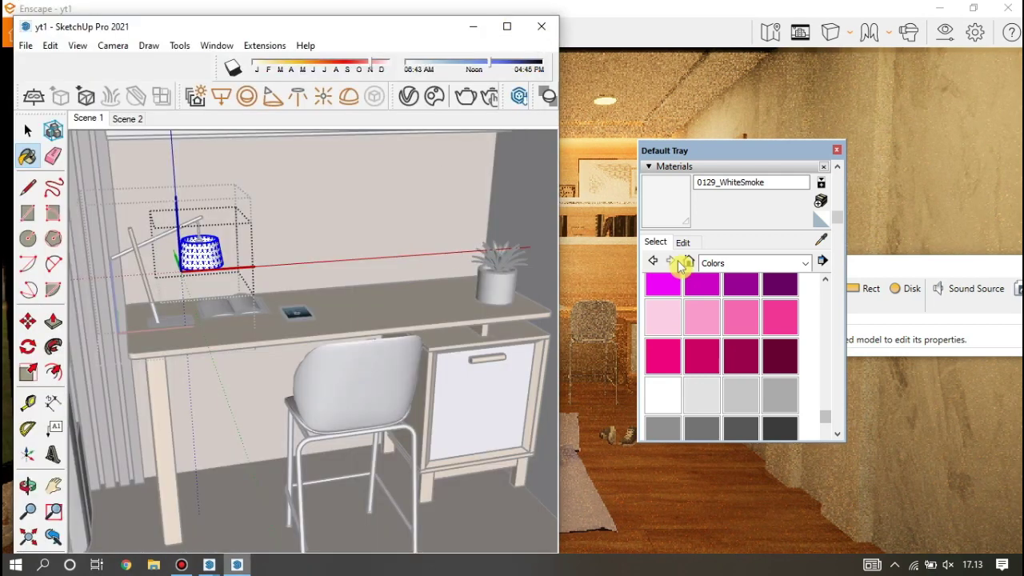
Step: Paint the lamp shade with the light pink Color L01 material
click(741, 316)
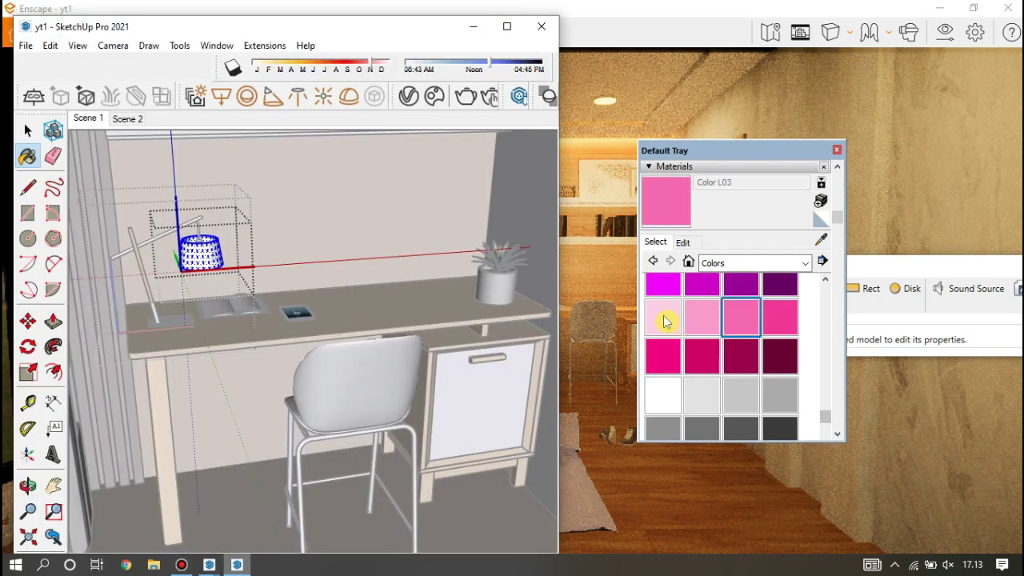
click(665, 321)
click(198, 255)
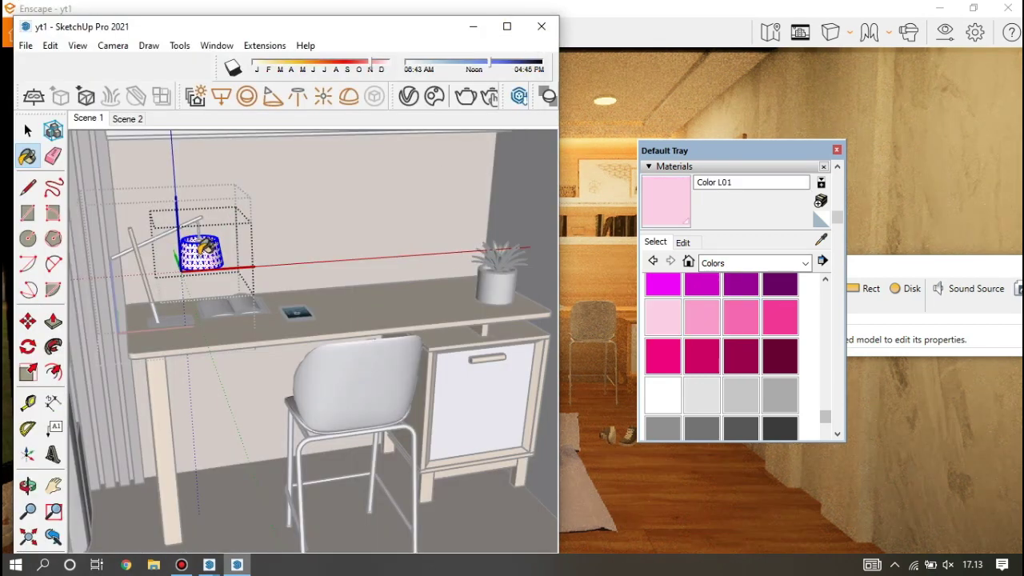
Step: Make Color L01 a Self-illuminated Enscape material with luminance lowered to 13 cd/m²
click(270, 49)
mouse_move(281, 80)
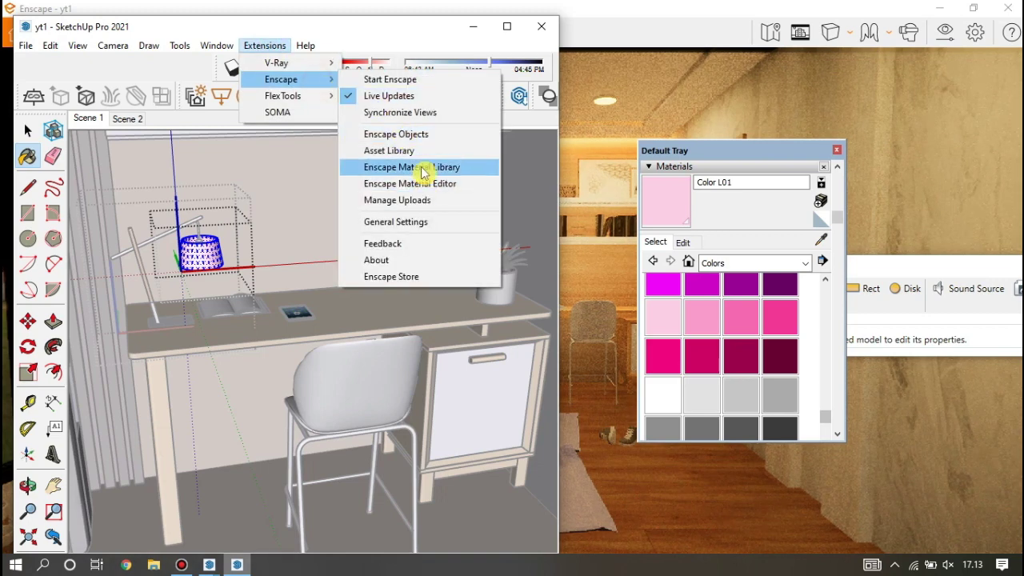
click(426, 185)
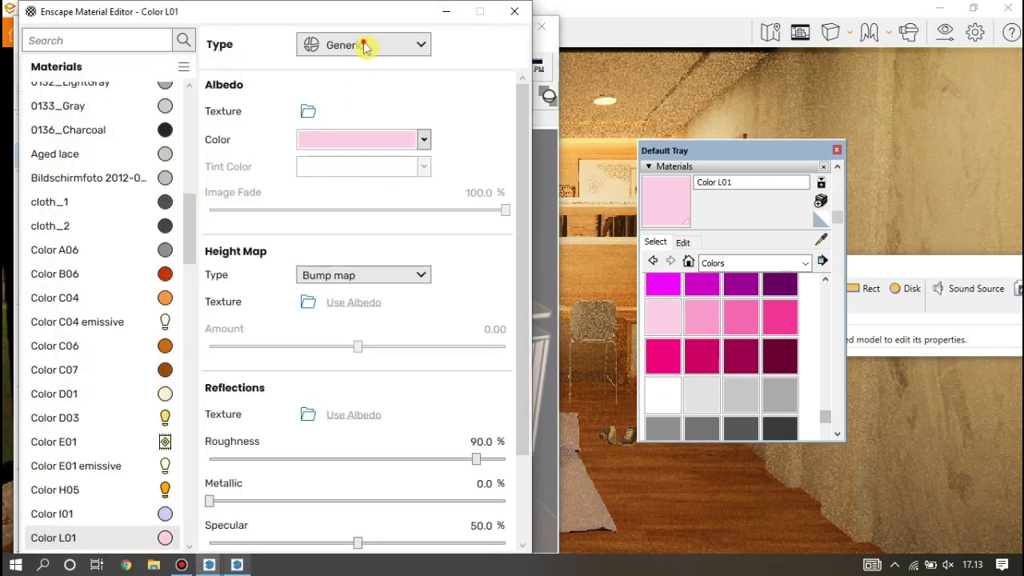
click(365, 46)
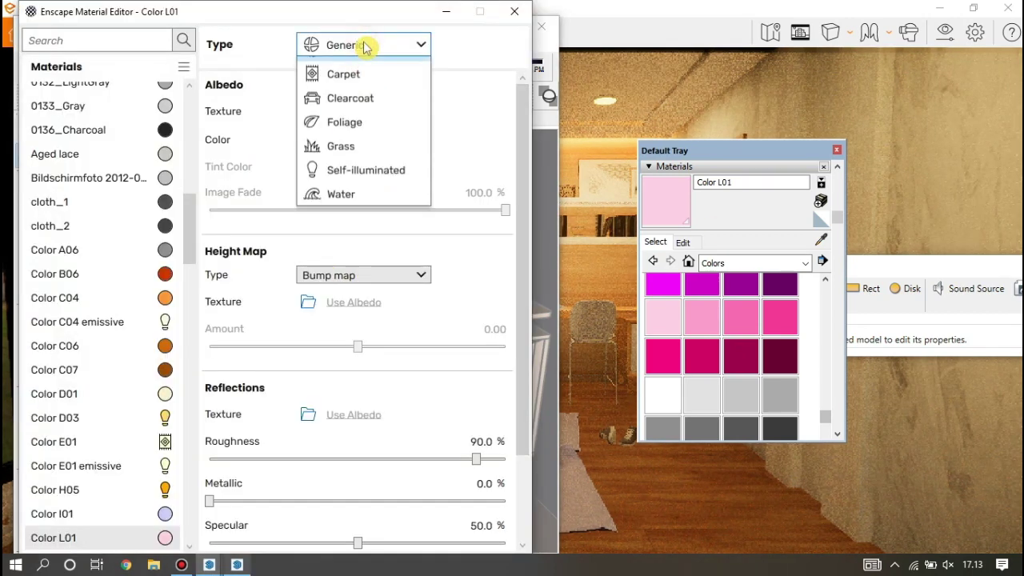
click(400, 188)
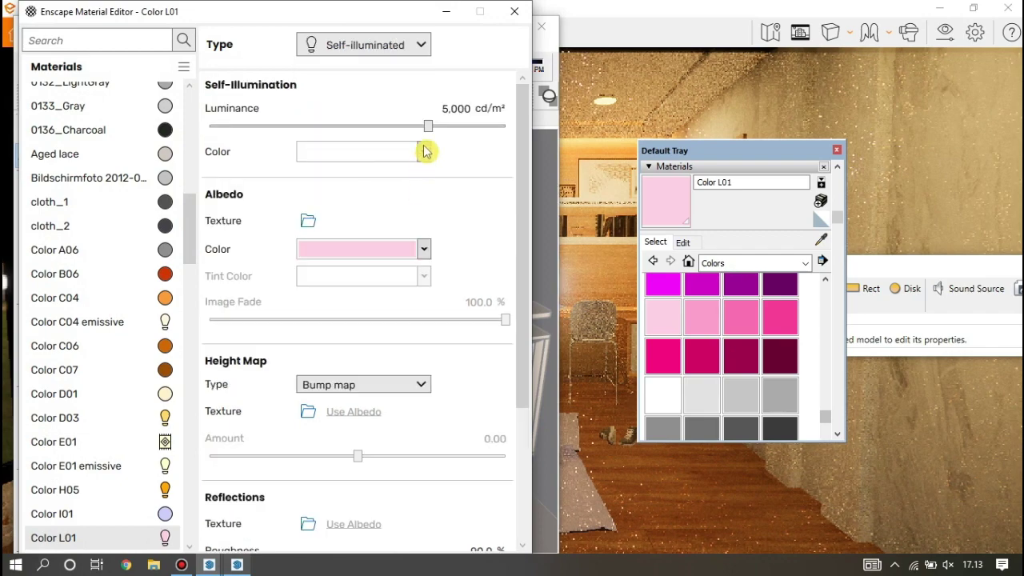
drag(393, 131, 276, 132)
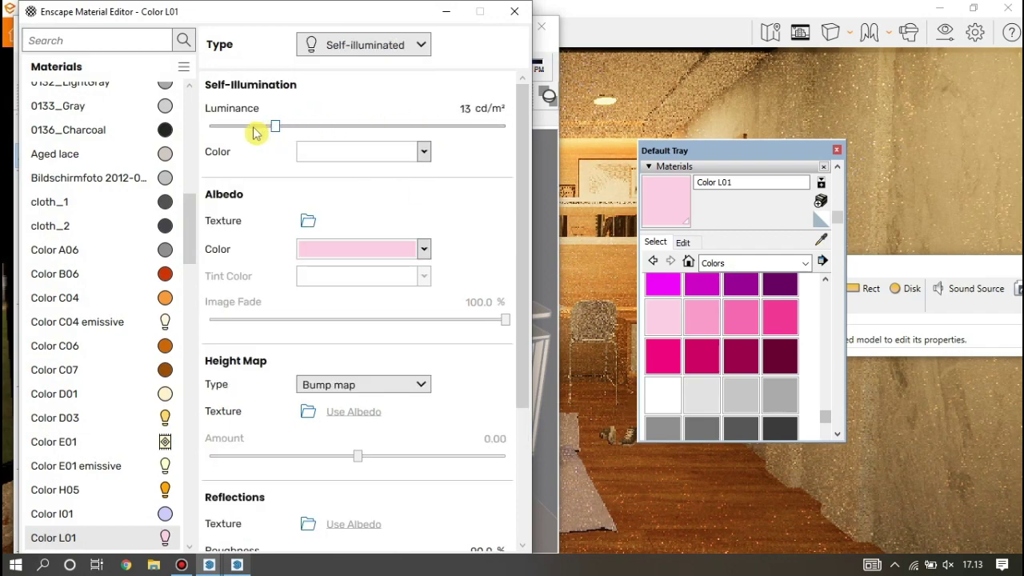
click(594, 22)
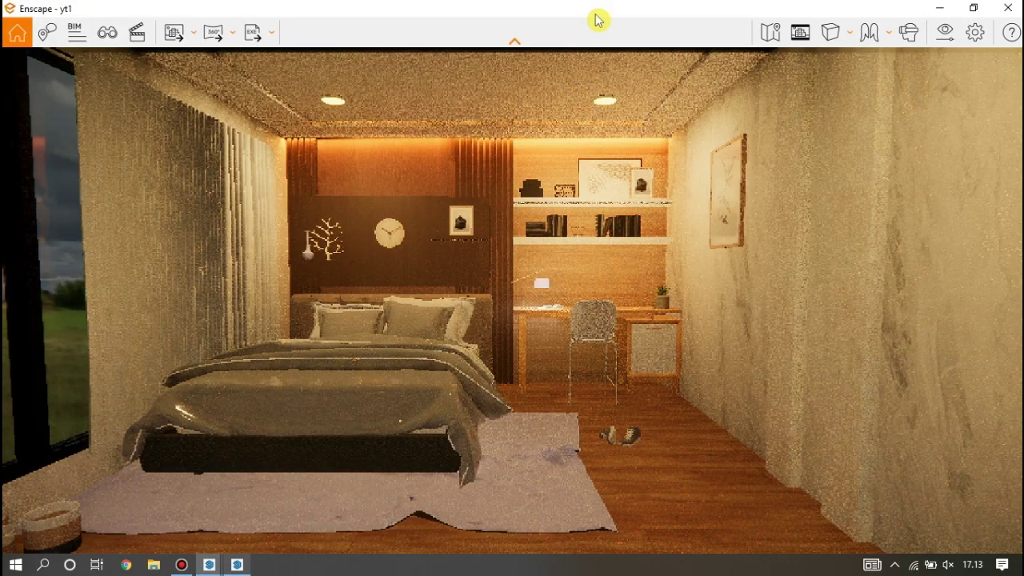
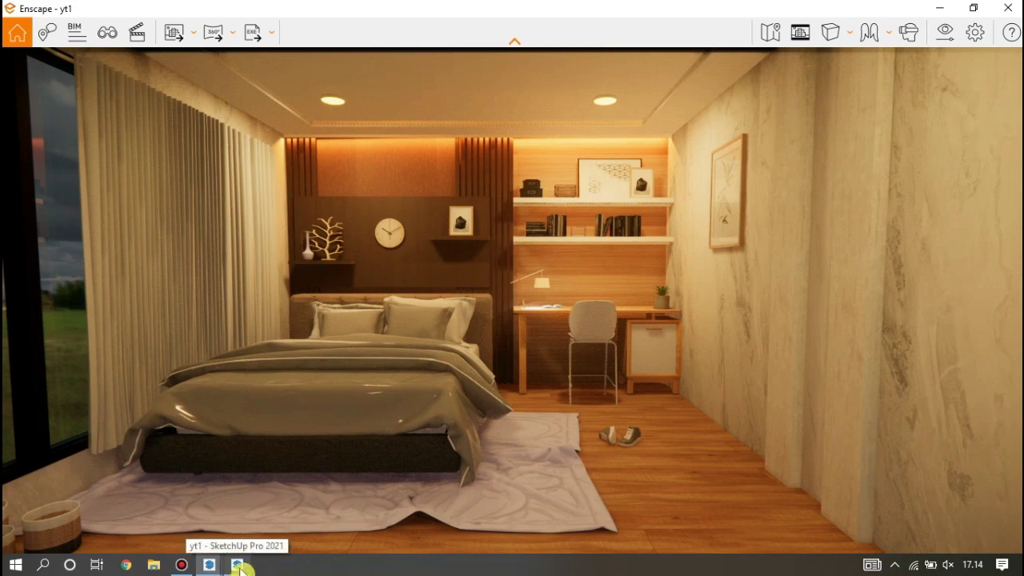
Step: Bring SketchUp back to the front, close the Enscape Material Editor and pick the Select tool
click(240, 567)
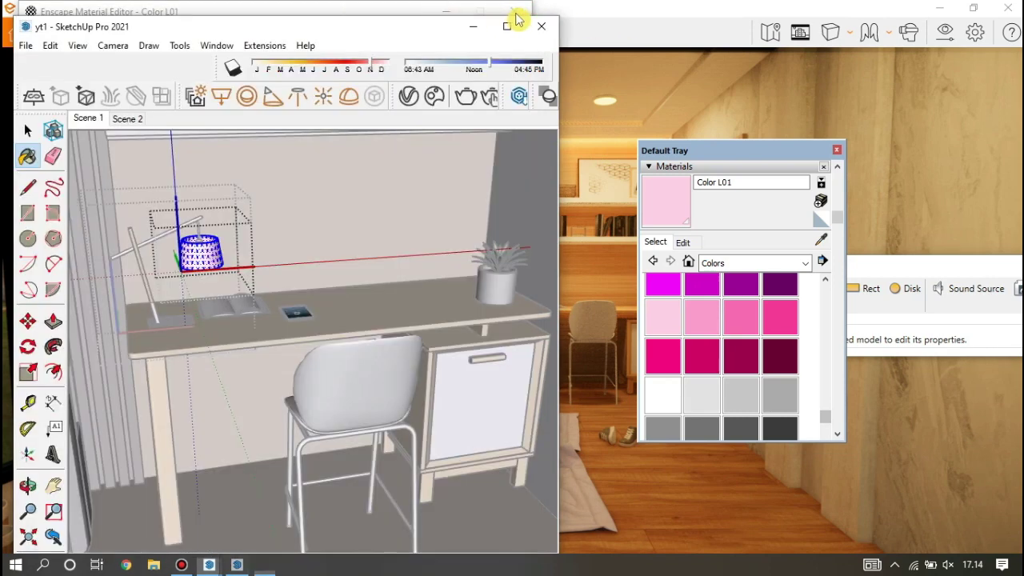
click(516, 12)
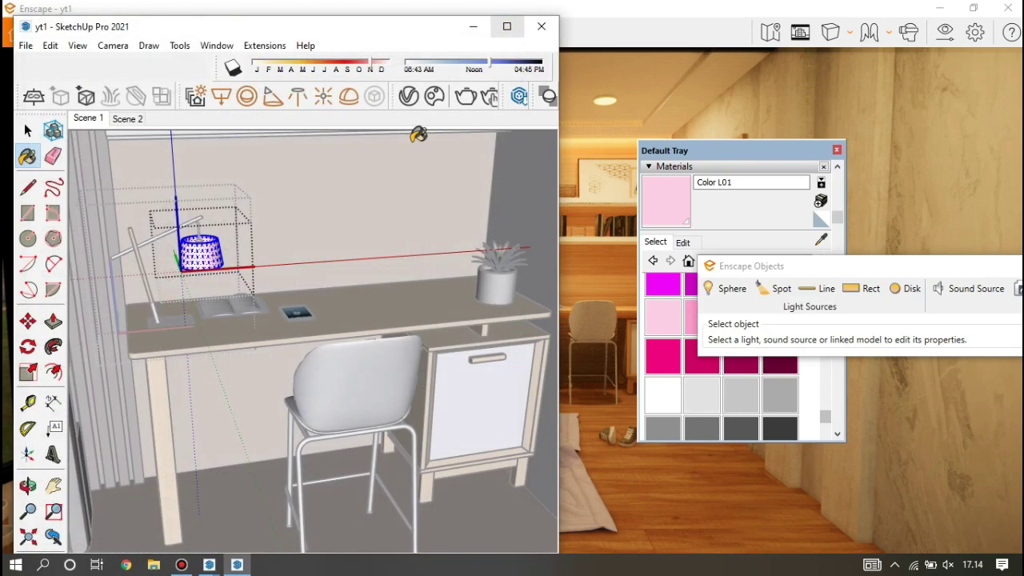
click(28, 131)
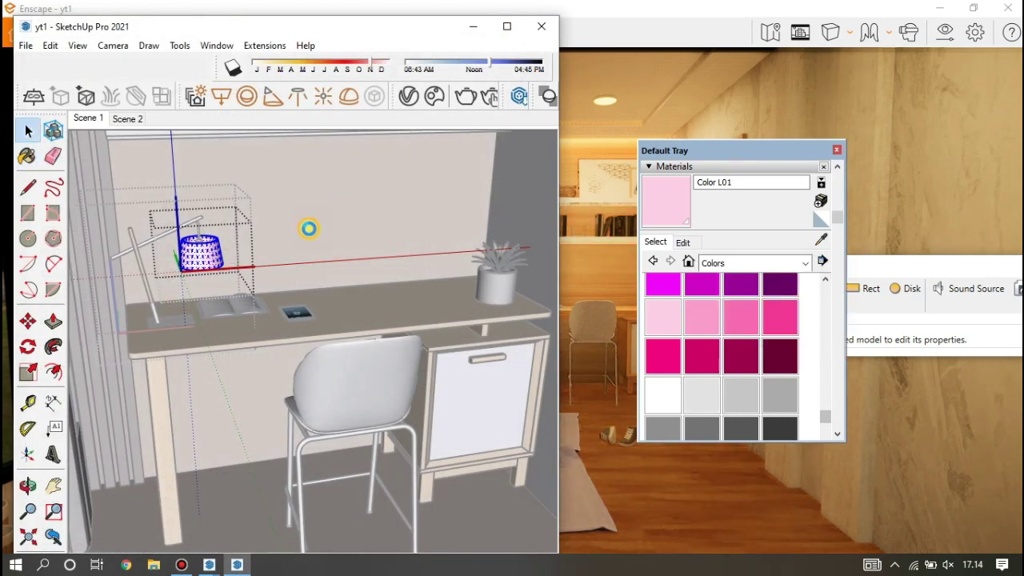
Step: Select the bed and double-click into its group to reach the bedspread
scroll(312, 288, down, 3)
scroll(316, 293, down, 3)
scroll(320, 300, down, 2)
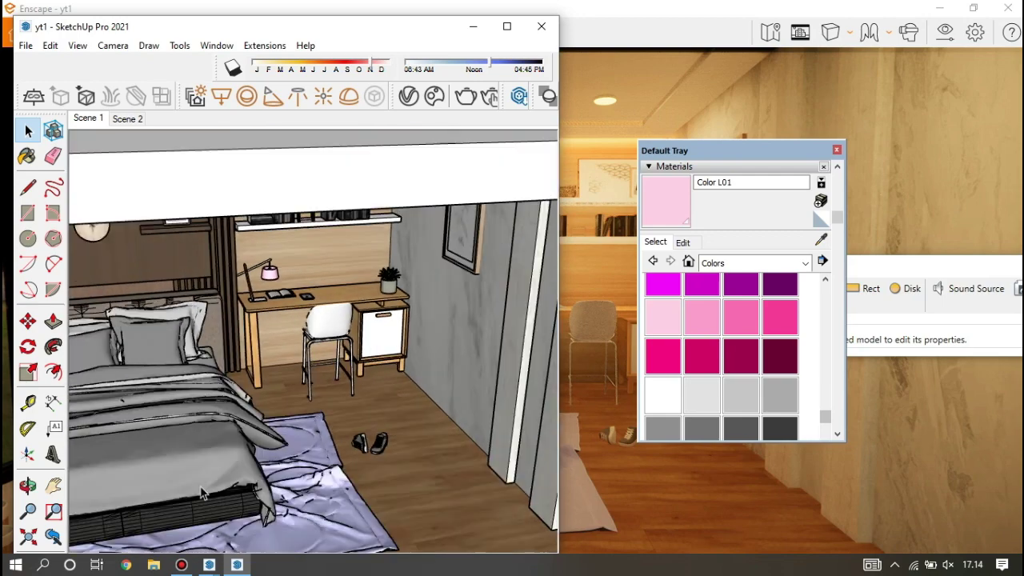
scroll(320, 300, down, 2)
scroll(172, 448, up, 2)
scroll(196, 424, up, 2)
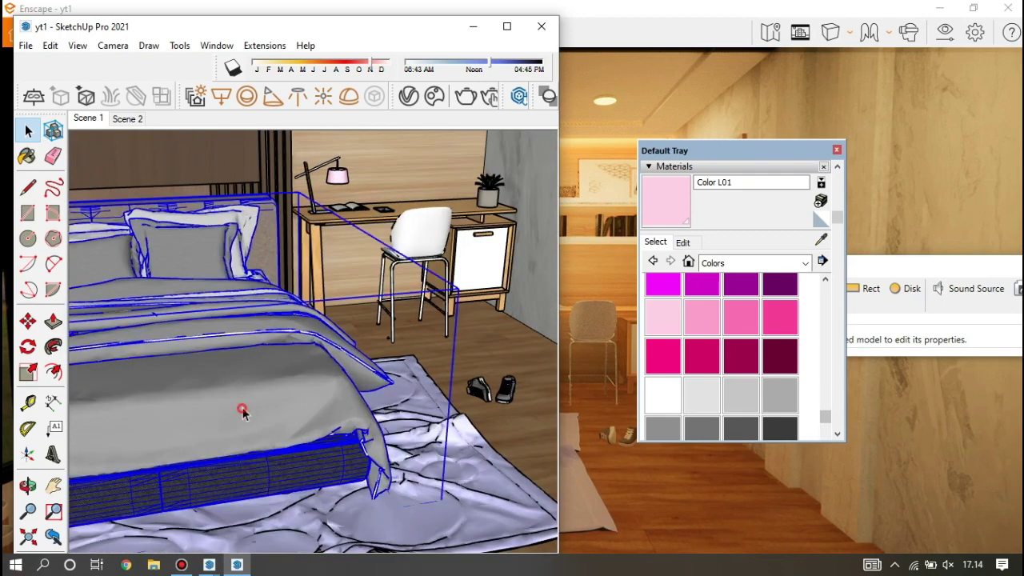
scroll(244, 410, up, 2)
click(243, 411)
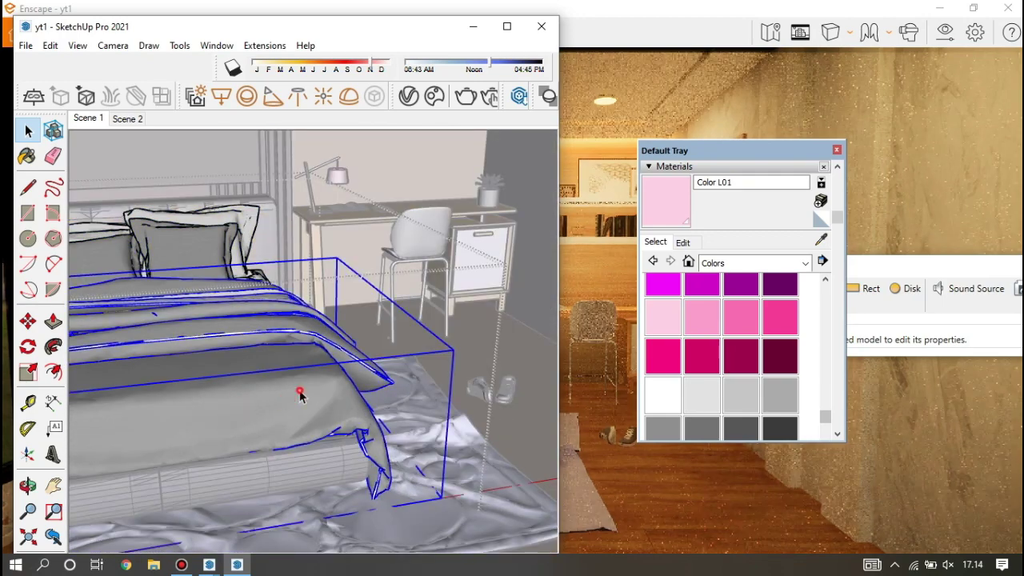
double_click(330, 390)
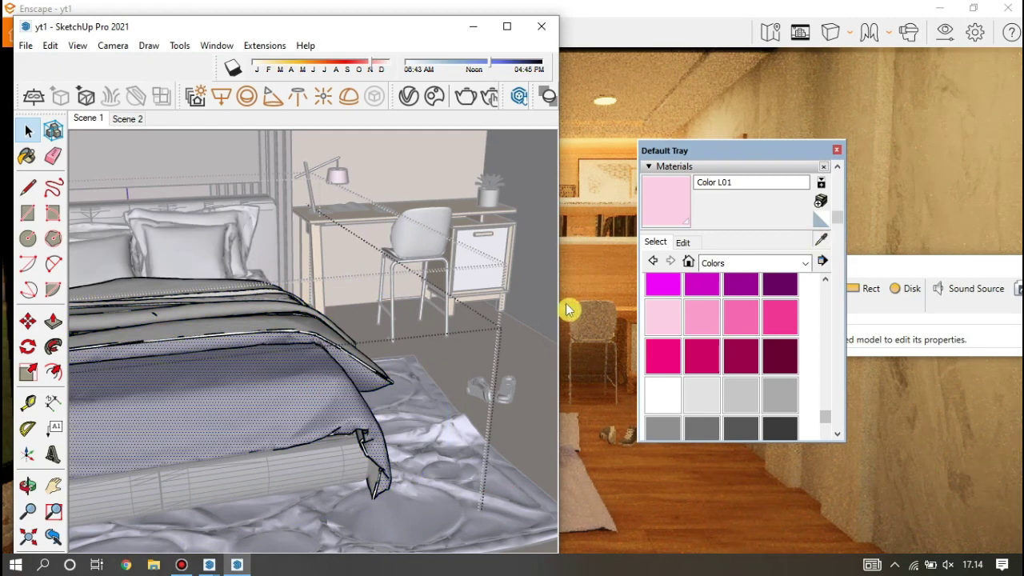
Step: Raise the Color M04 bedspread roughness from 10.3% to about 87% in the Enscape Material Editor
click(265, 45)
mouse_move(281, 79)
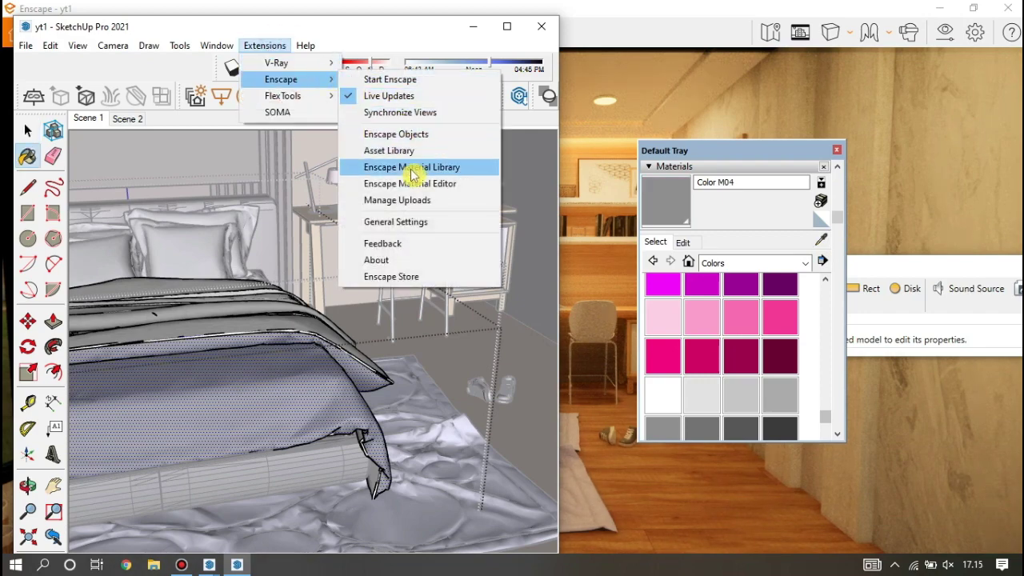
click(408, 184)
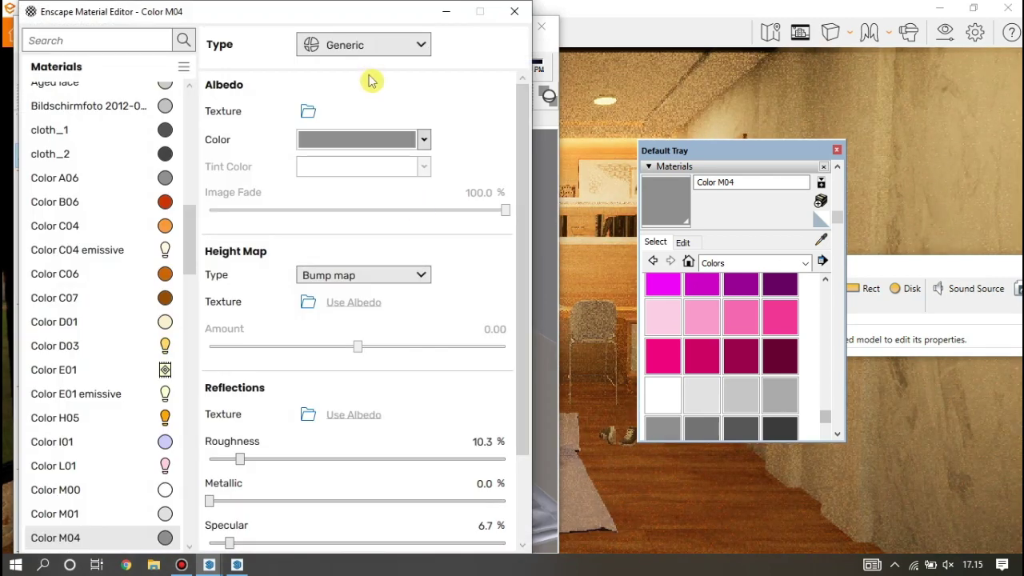
scroll(352, 362, down, 2)
scroll(312, 396, down, 1)
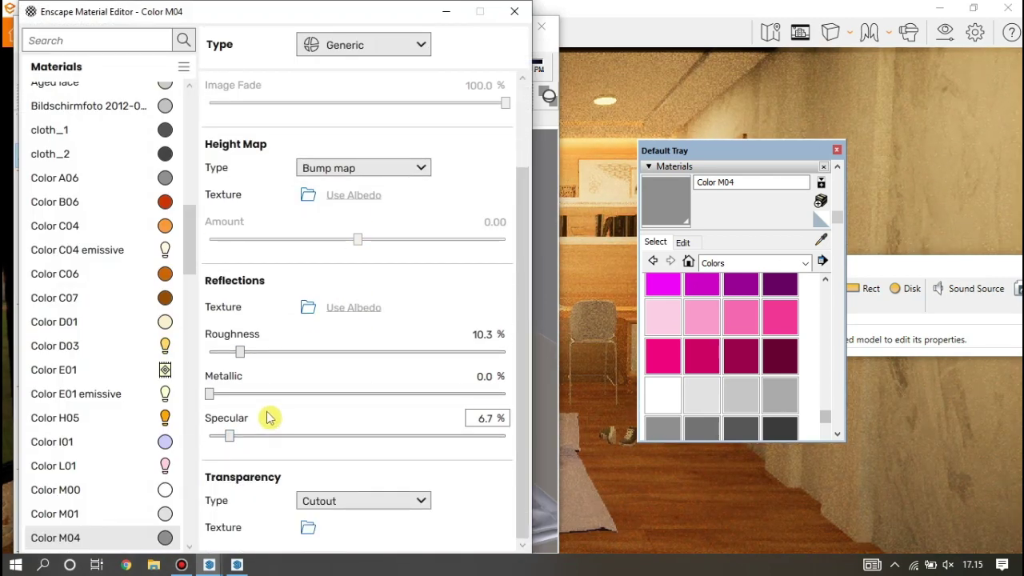
mouse_move(239, 352)
mouse_down()
mouse_move(222, 353)
mouse_move(479, 356)
mouse_up()
click(652, 11)
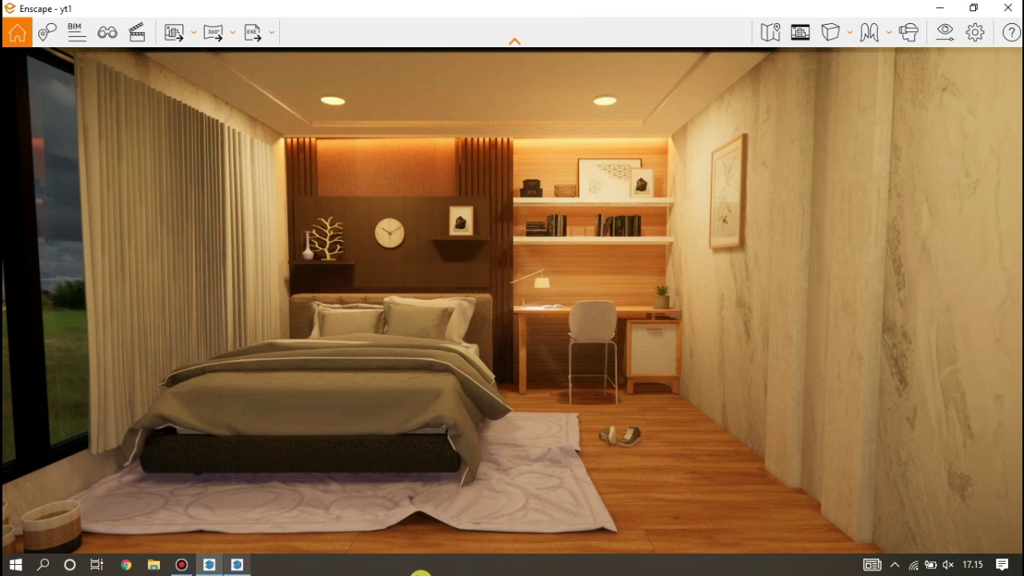
click(974, 10)
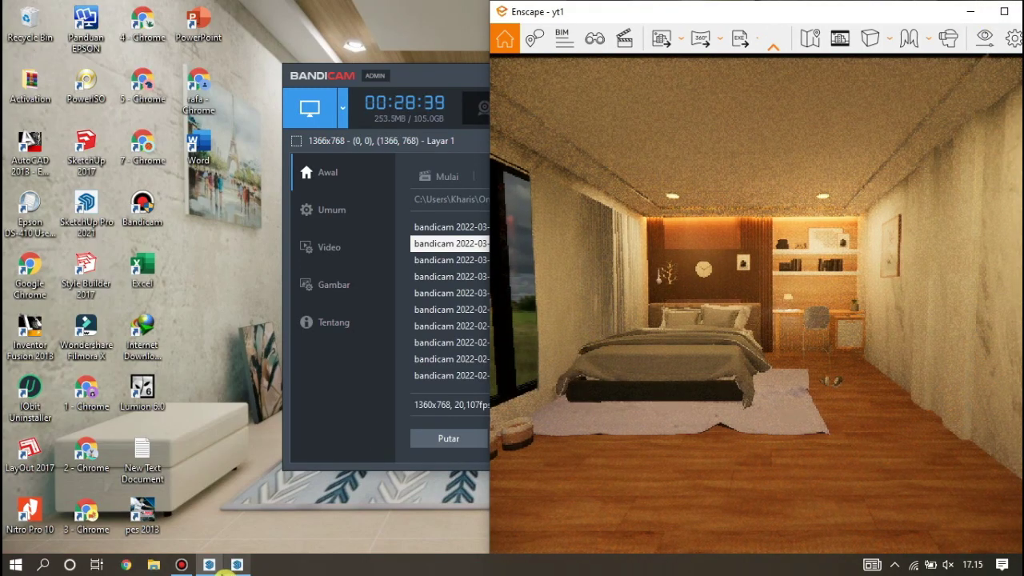
Step: Close the Enscape Material Editor and Objects panel, and move the materials tray left
click(235, 565)
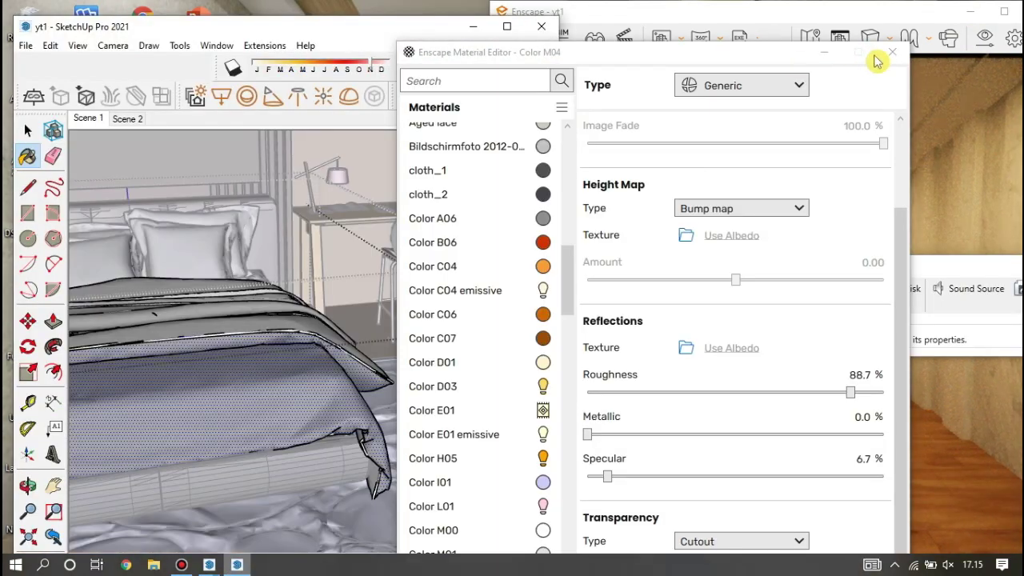
click(892, 52)
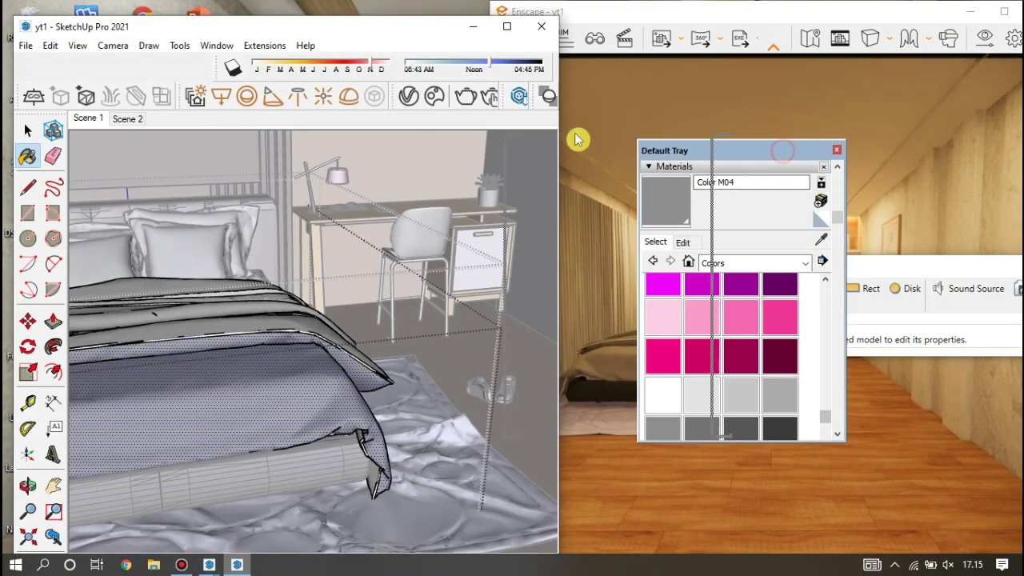
drag(782, 150, 376, 63)
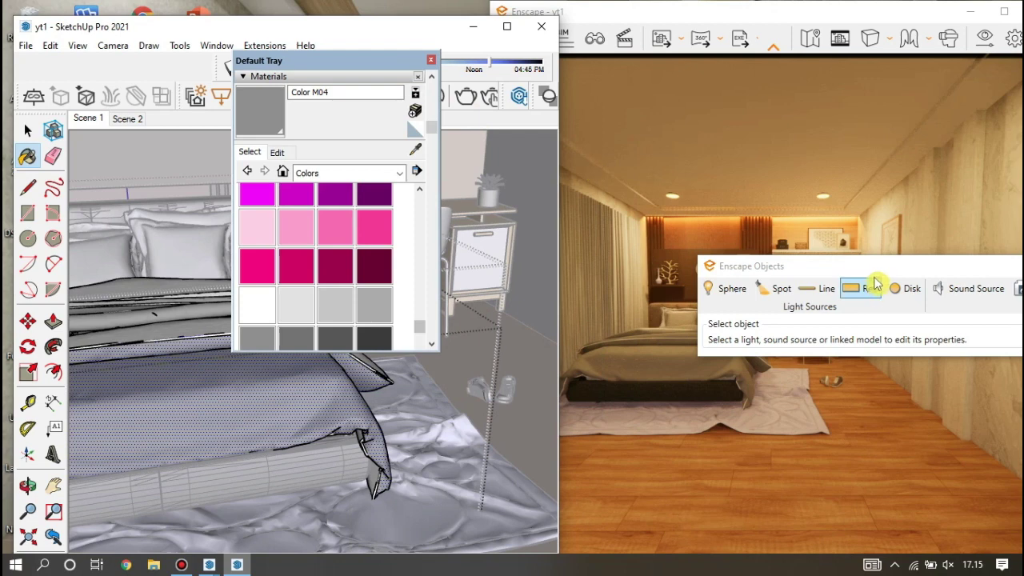
drag(801, 267, 442, 215)
click(713, 212)
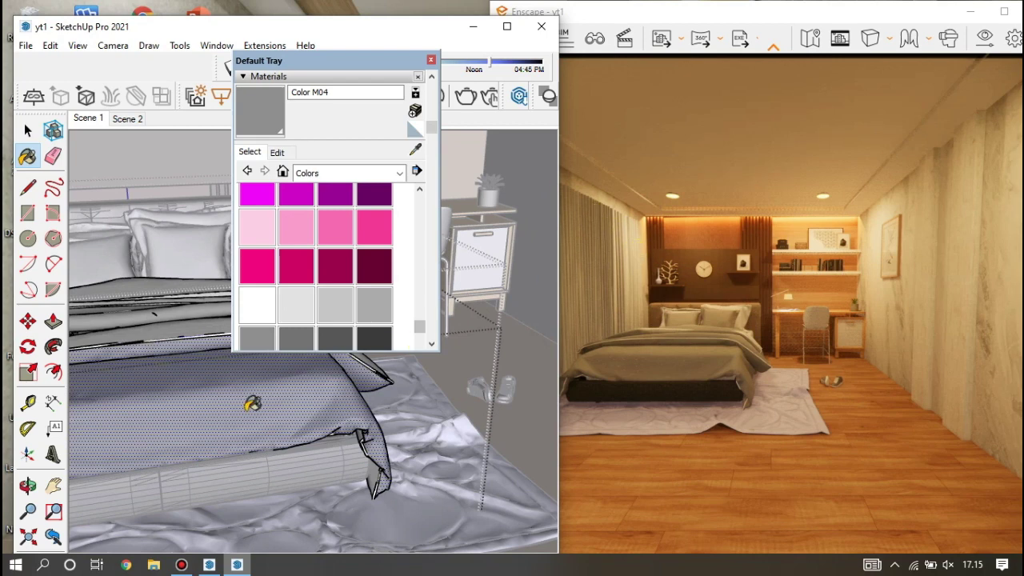
Step: Return to the Scene 1 view and sample the LBC2841 Oakville floor material with the Paint Bucket
click(28, 130)
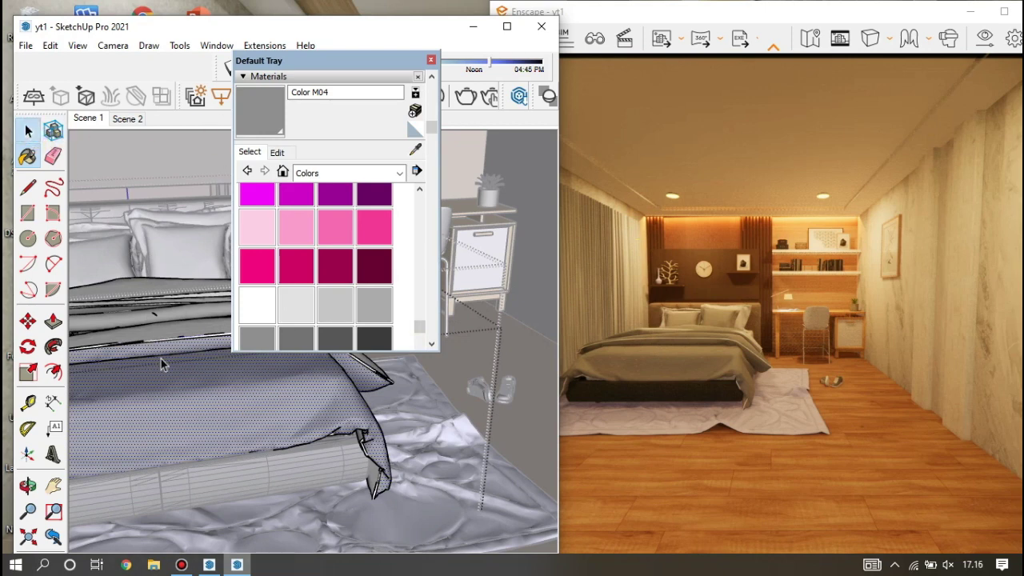
scroll(234, 432, down, 2)
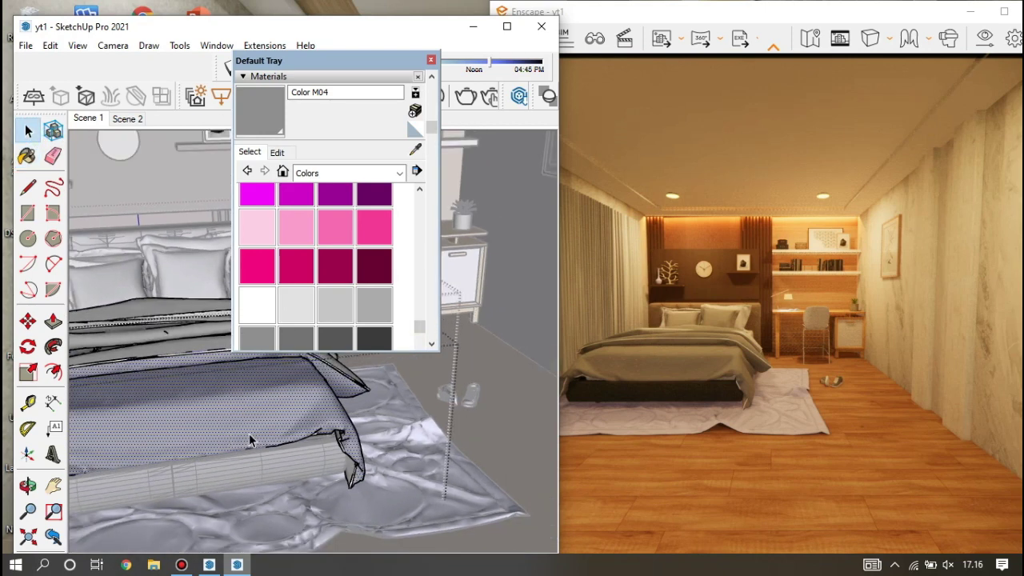
scroll(248, 433, down, 2)
scroll(249, 437, down, 2)
scroll(236, 443, up, 1)
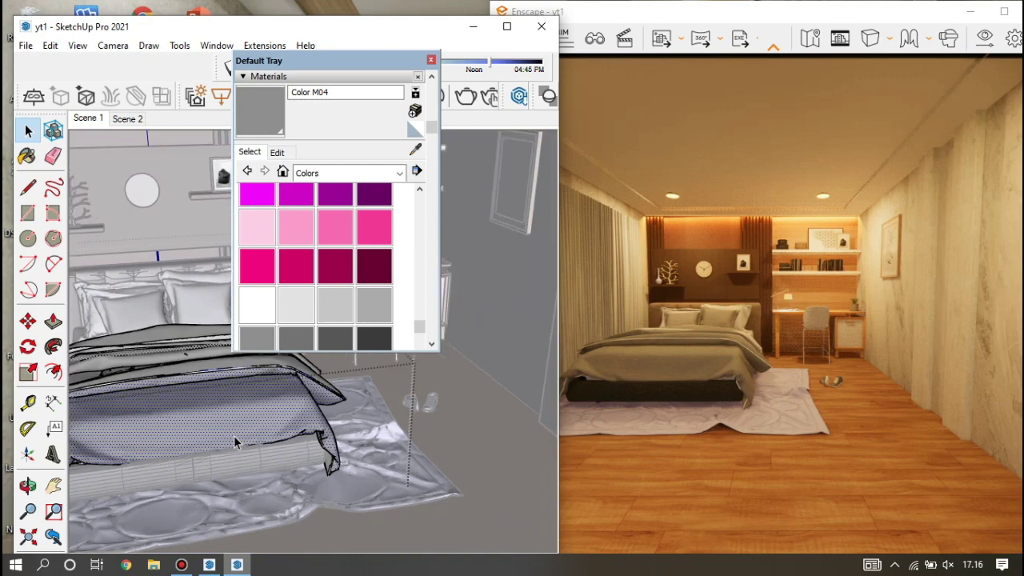
scroll(232, 440, up, 1)
key(Page_Up)
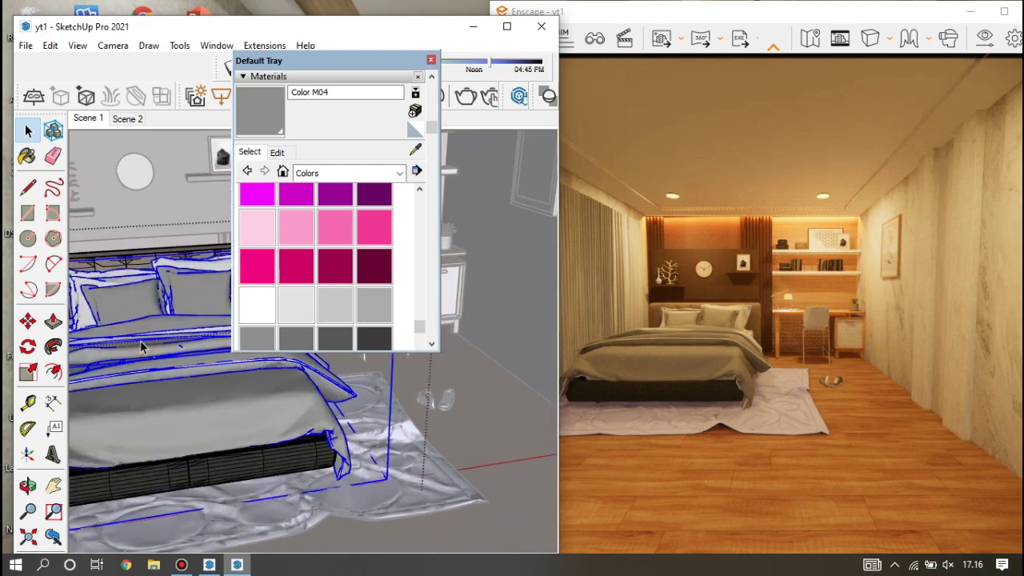
scroll(240, 466, up, 1)
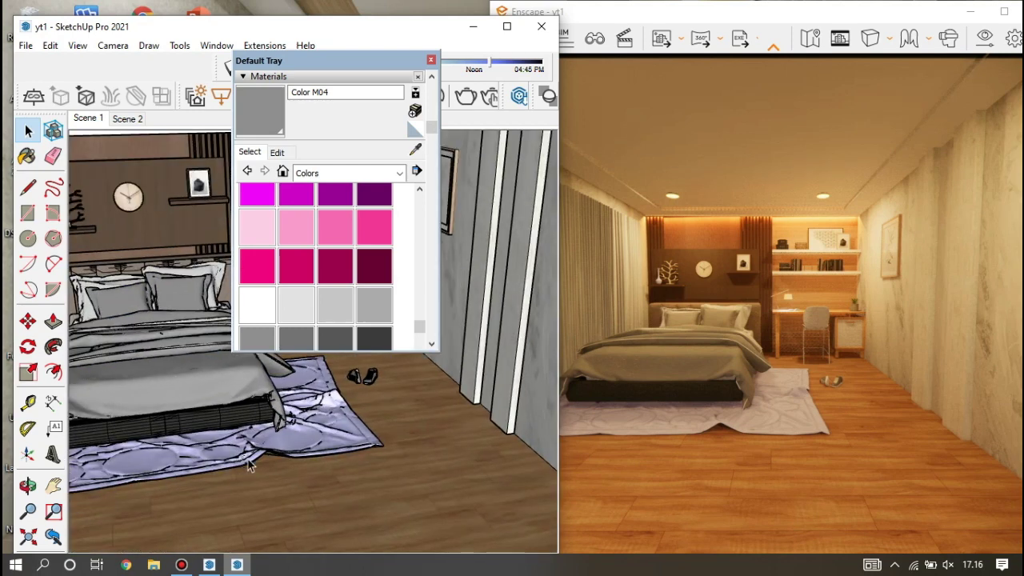
key(b)
alt+click(370, 449)
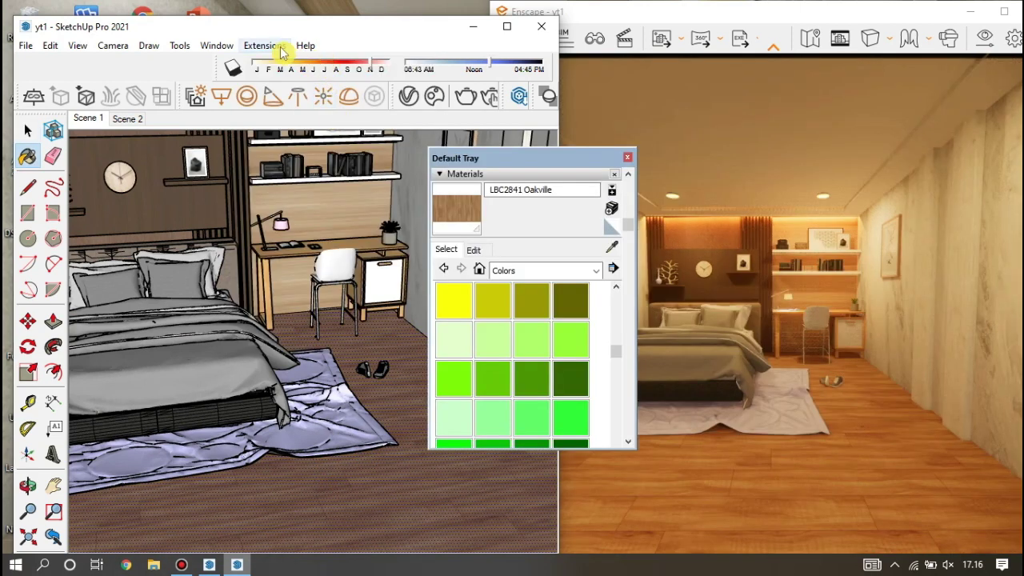
click(264, 46)
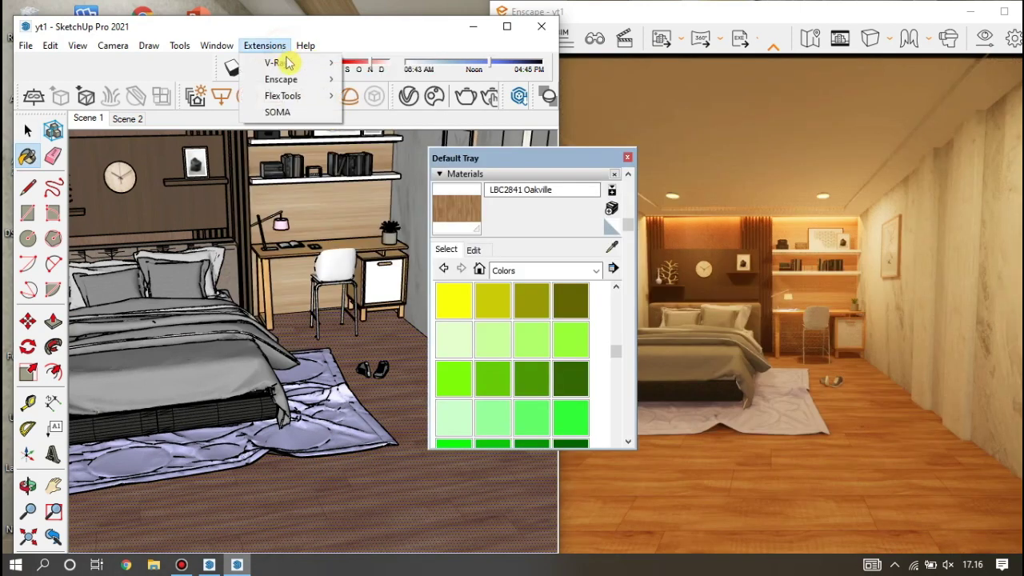
mouse_move(281, 80)
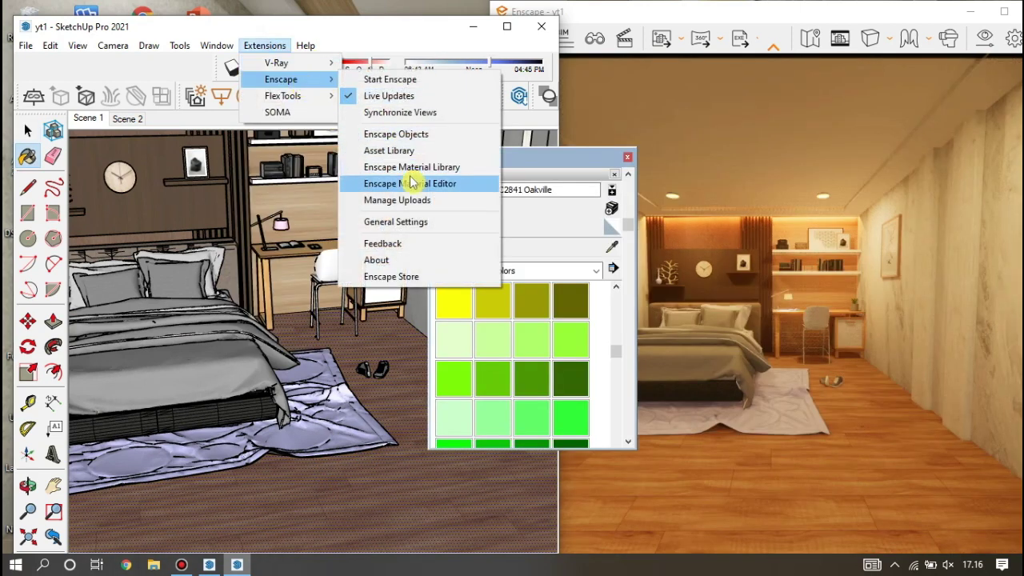
Step: Open the floor material in the Enscape editor, keep it Generic and set metallic to 5%
click(411, 183)
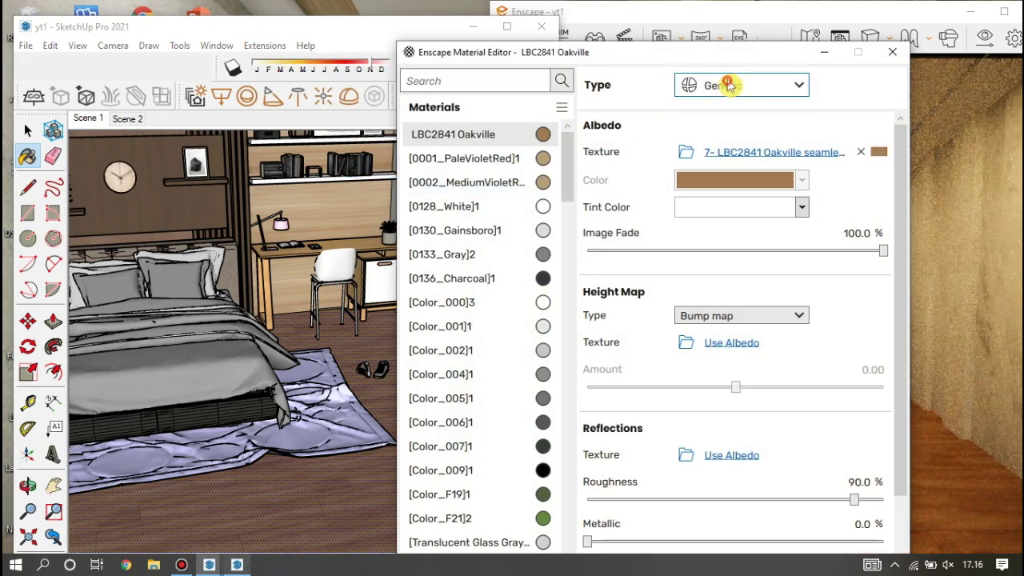
click(724, 86)
click(730, 91)
drag(726, 69, 374, 59)
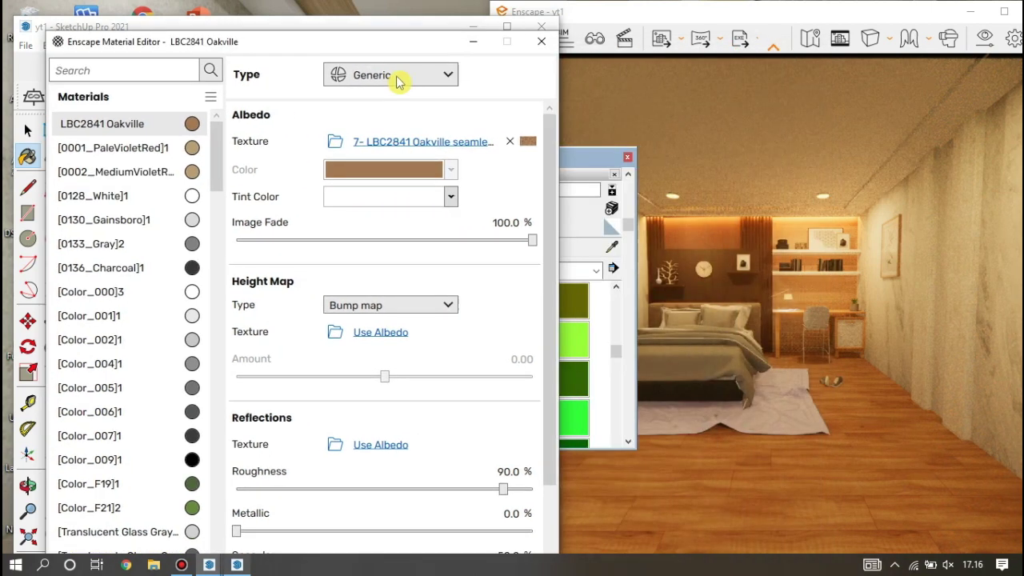
scroll(392, 286, down, 1)
click(241, 424)
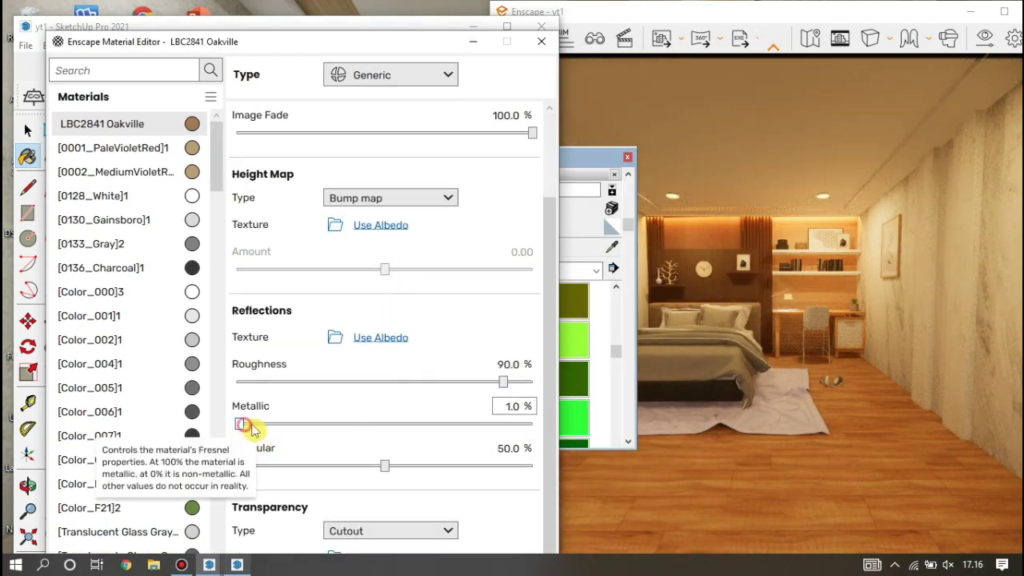
click(270, 432)
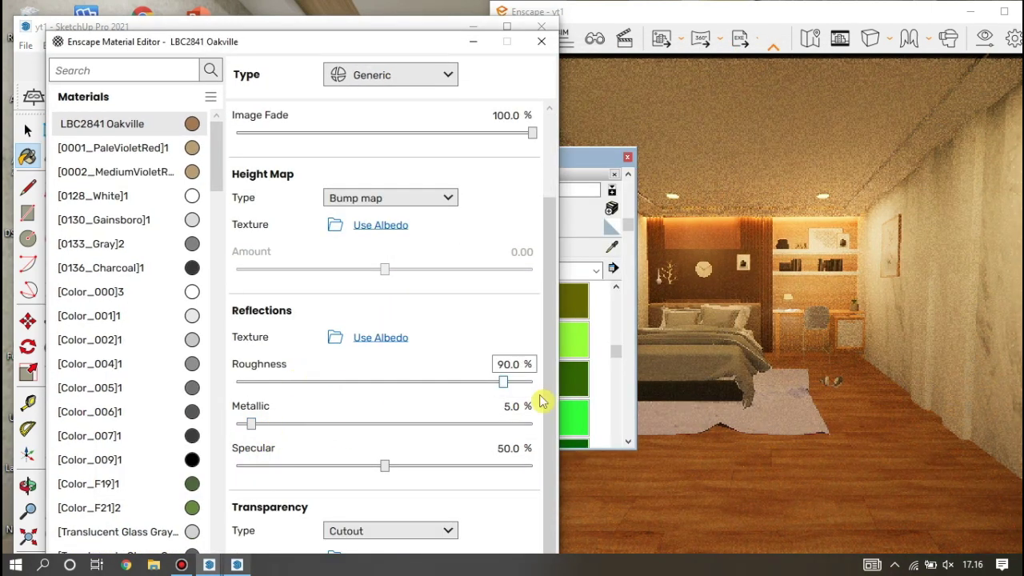
Step: Set the Oakville floor to 28.6% roughness and 34.8% specular, then close the editor
mouse_move(506, 386)
mouse_down()
mouse_move(298, 384)
mouse_move(342, 390)
mouse_up()
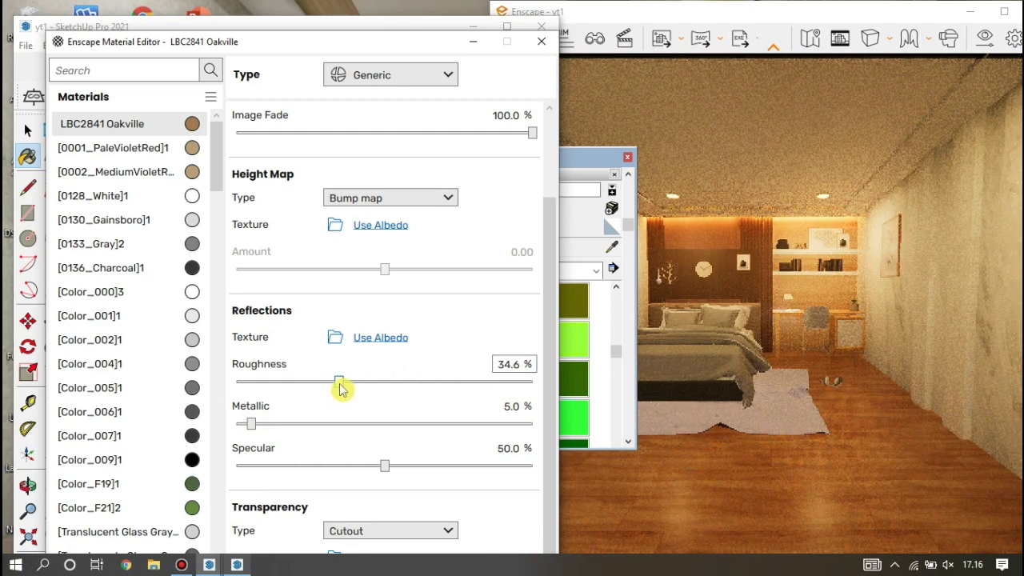
click(386, 467)
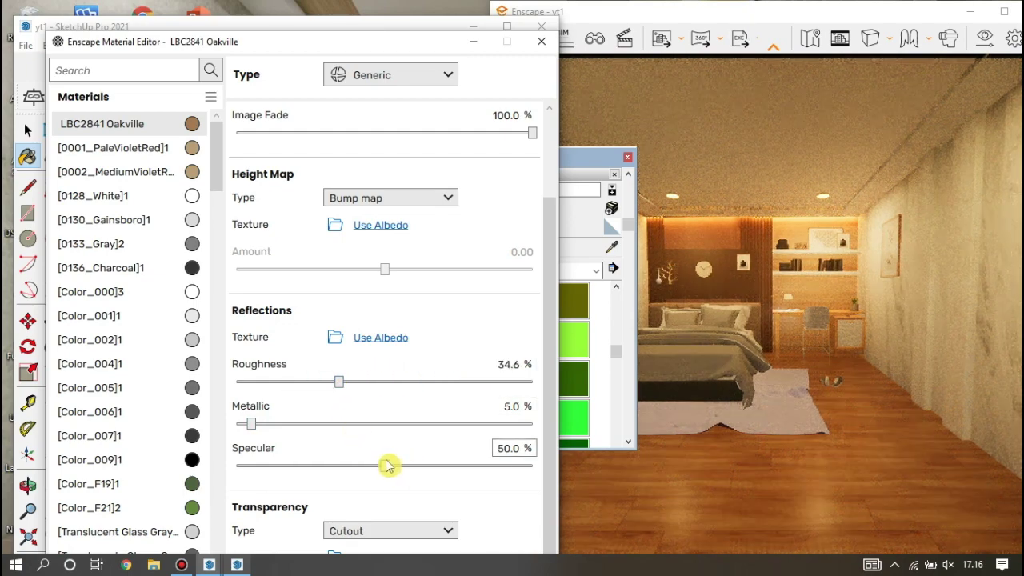
mouse_move(384, 466)
mouse_down()
mouse_move(446, 467)
mouse_move(264, 466)
mouse_up()
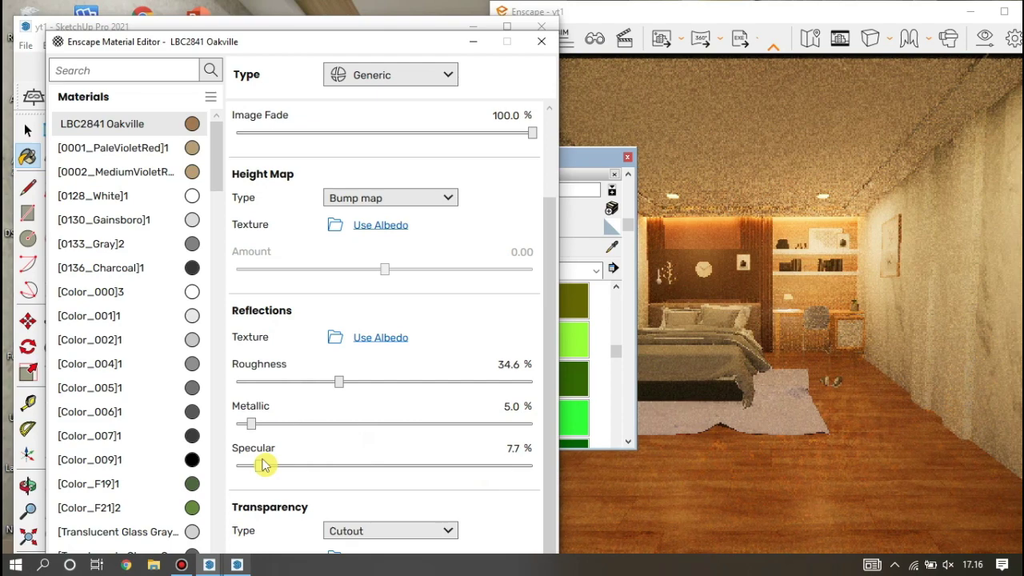
drag(274, 465, 340, 466)
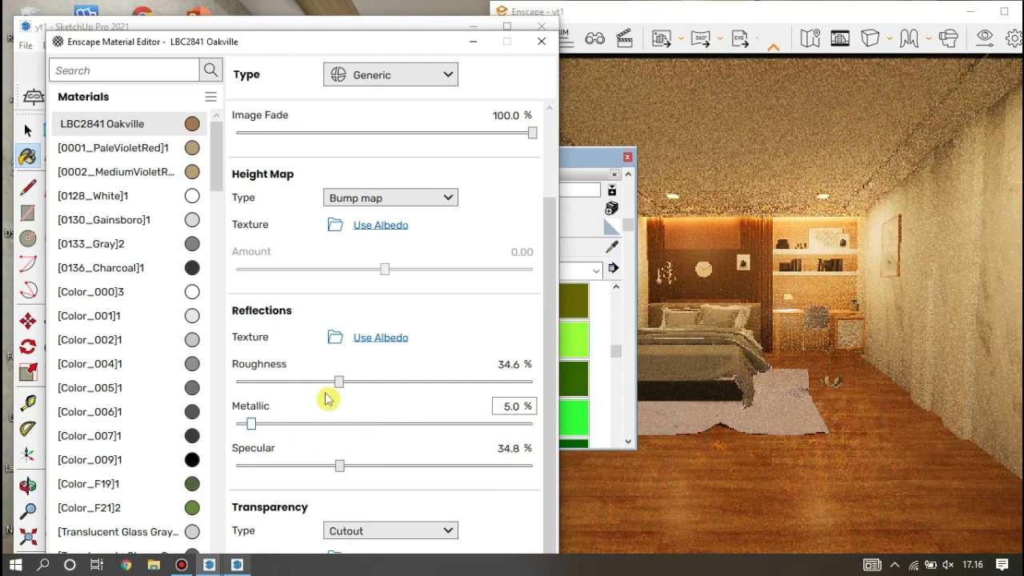
drag(337, 384, 320, 382)
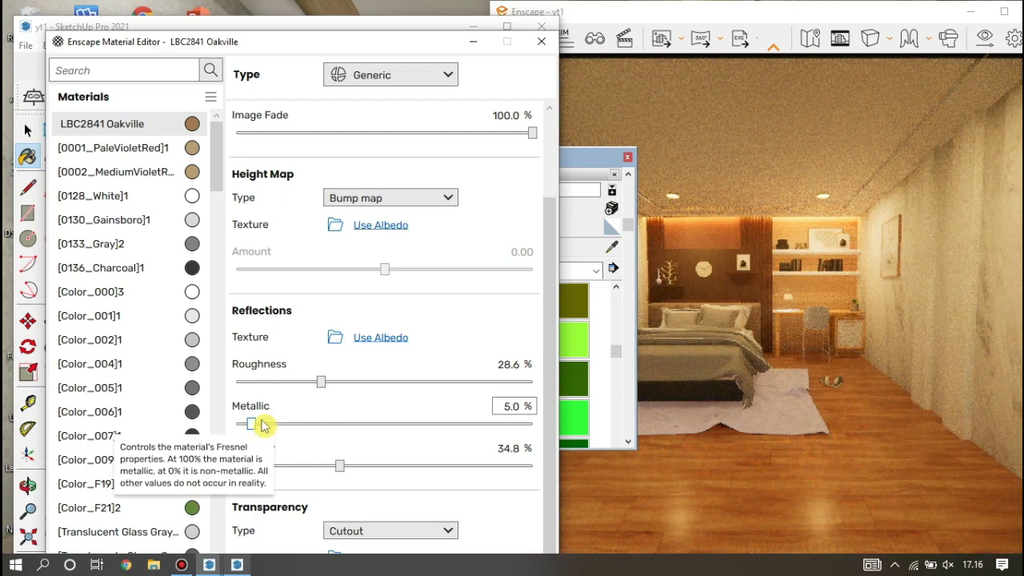
click(537, 44)
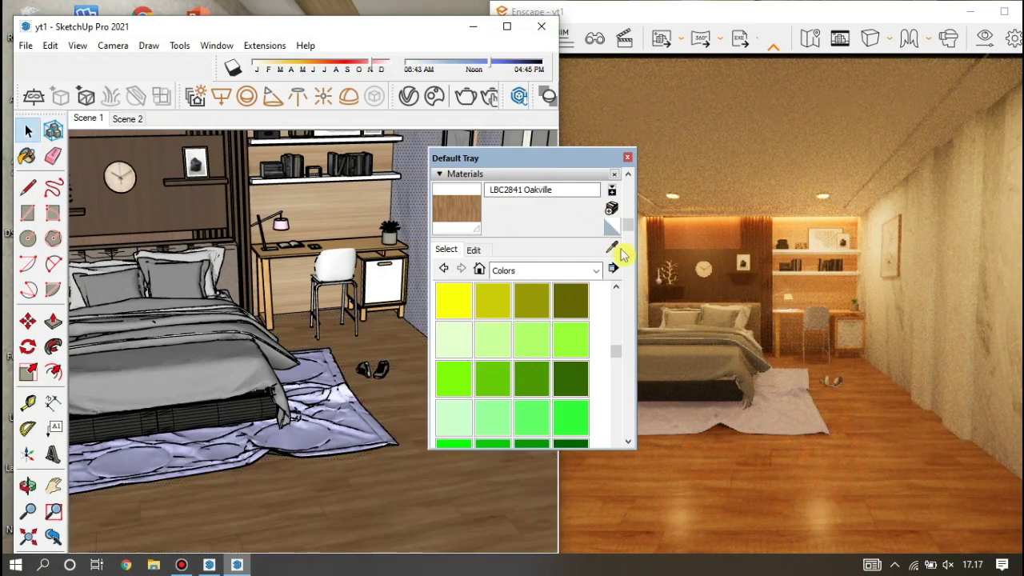
Step: Sample the marble wall material and open it in the Enscape Material Editor
click(613, 246)
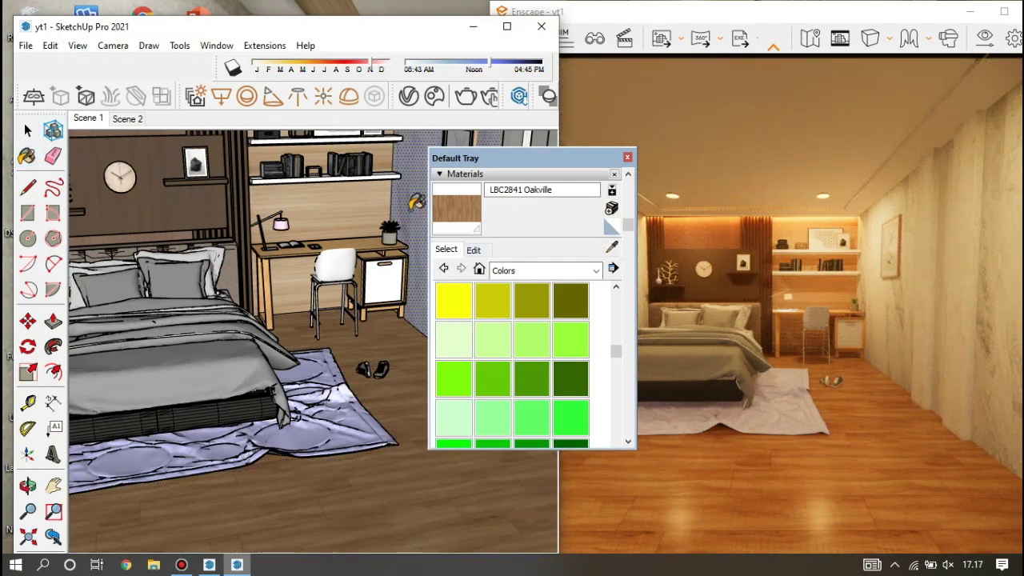
click(410, 204)
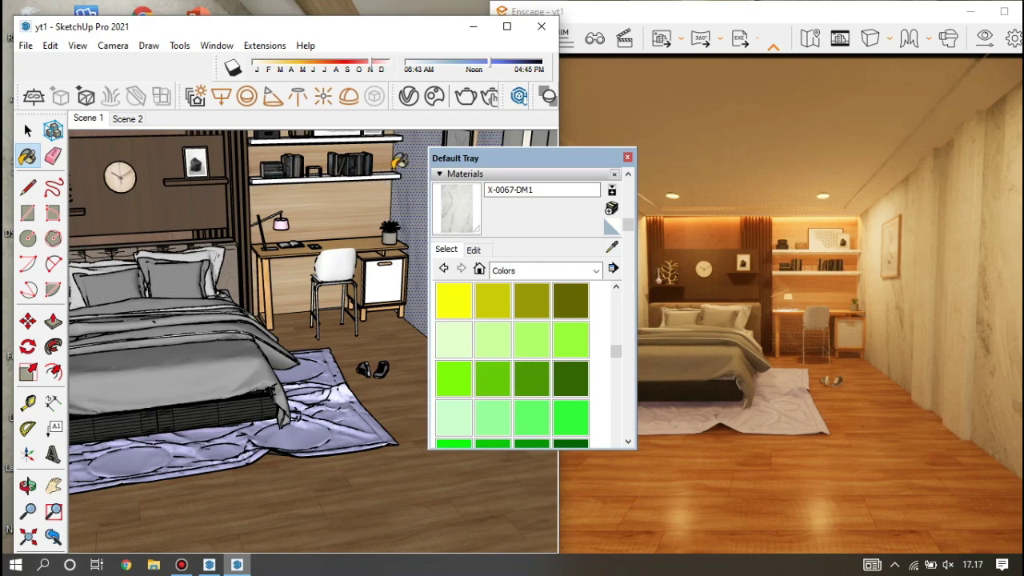
click(265, 46)
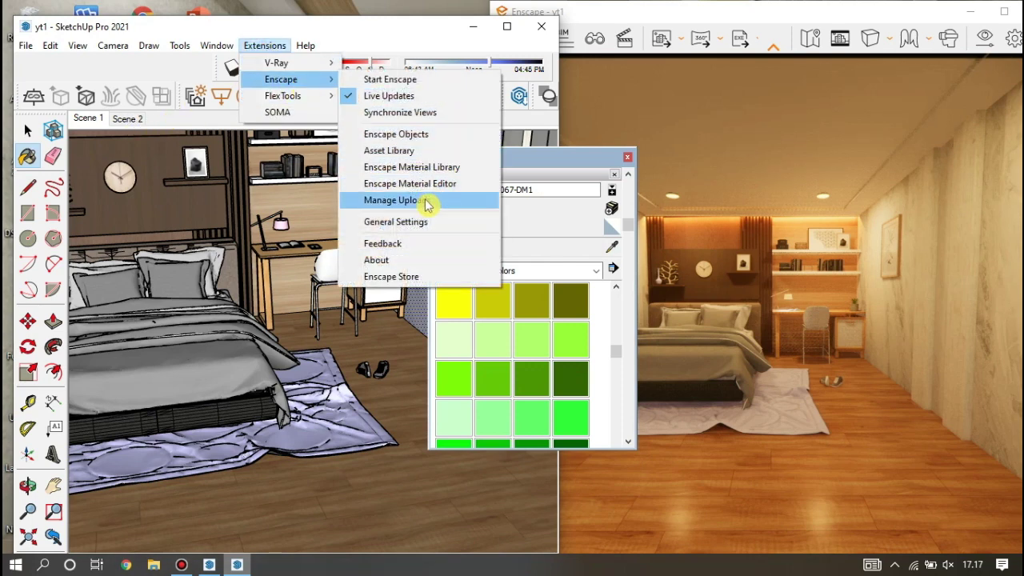
mouse_move(282, 80)
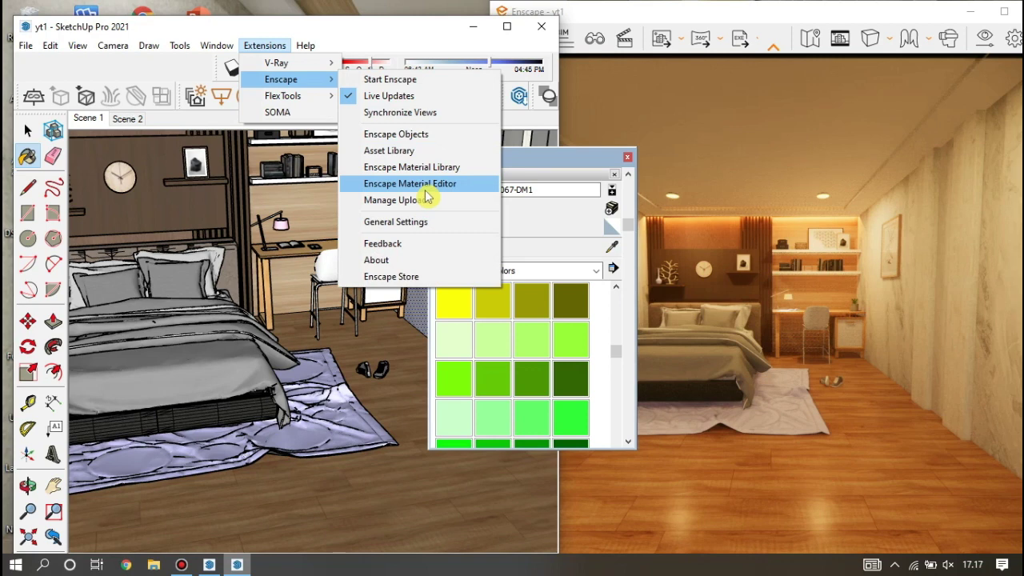
click(426, 191)
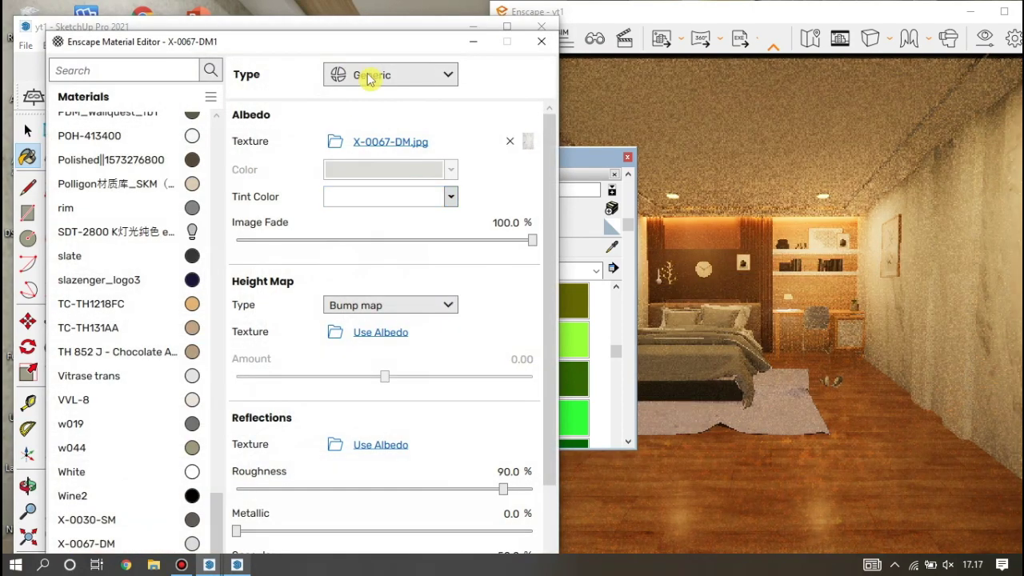
Step: Set the X-0067-DM1 marble to 7.2% roughness, 4.8% metallic and 35.3% specular
click(368, 75)
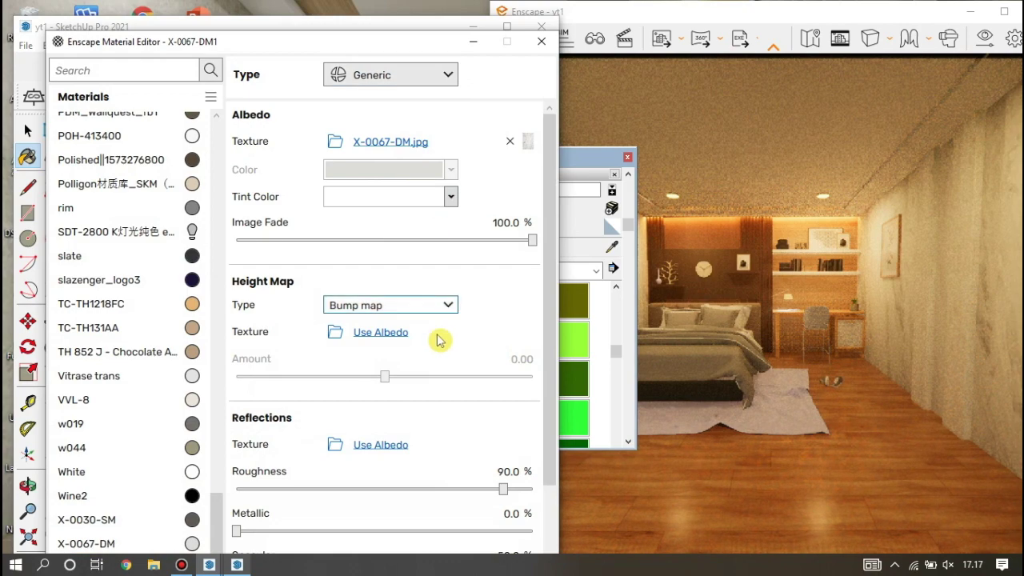
scroll(434, 336, down, 2)
drag(240, 424, 251, 424)
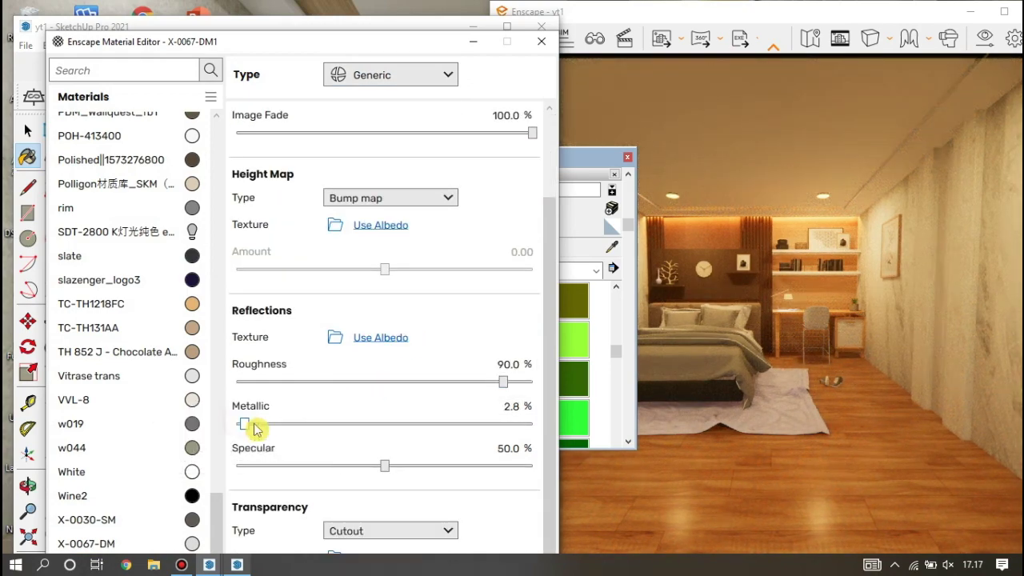
drag(504, 382, 261, 389)
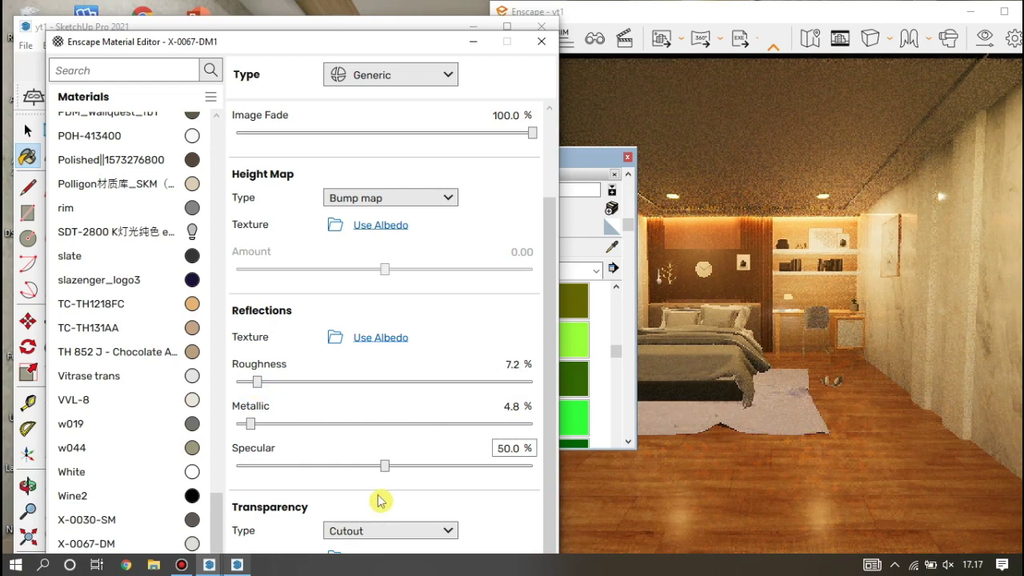
mouse_move(380, 467)
mouse_down()
mouse_move(275, 465)
mouse_move(341, 462)
mouse_up()
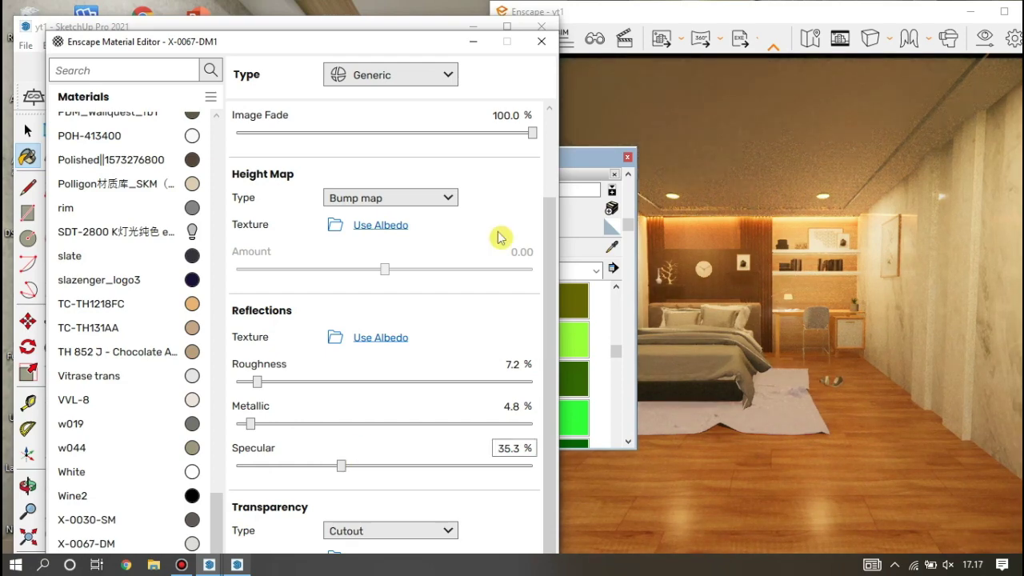
click(541, 42)
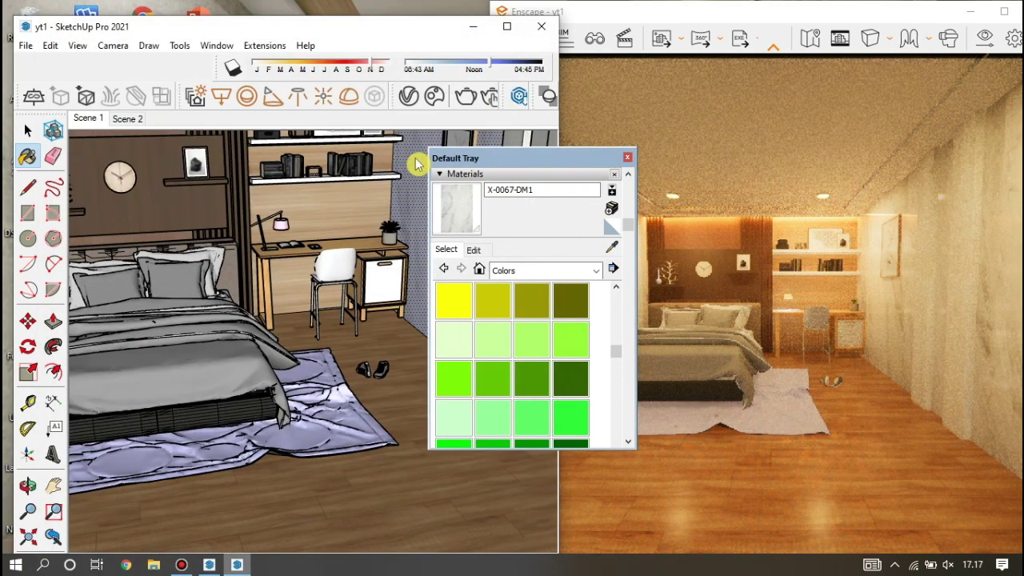
Step: Orbit to the rug, enter its group and open the Enscape Material Editor for it
drag(420, 164, 264, 160)
middle_drag(304, 320, 360, 366)
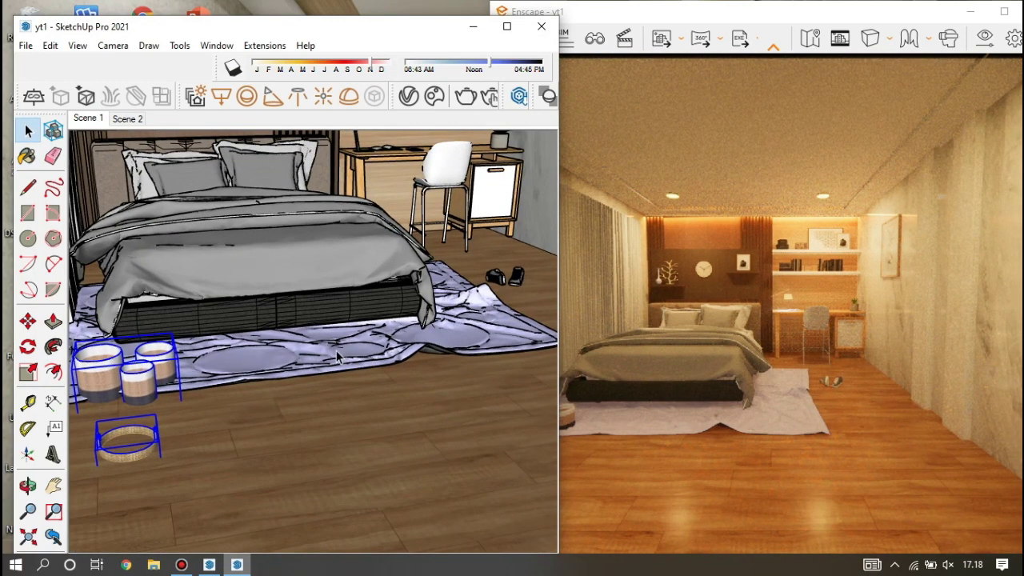
scroll(337, 358, up, 3)
click(288, 360)
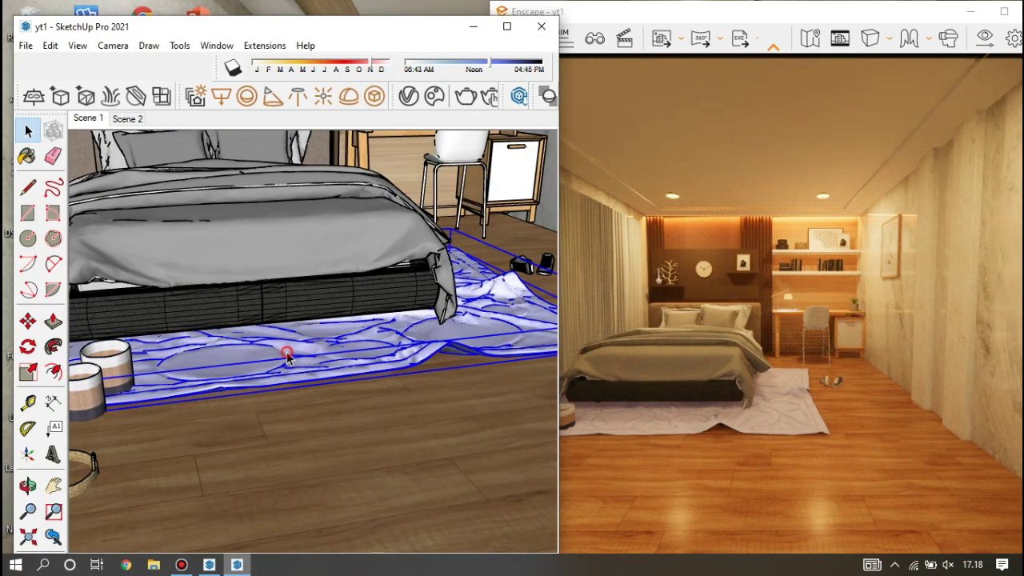
triple_click(286, 354)
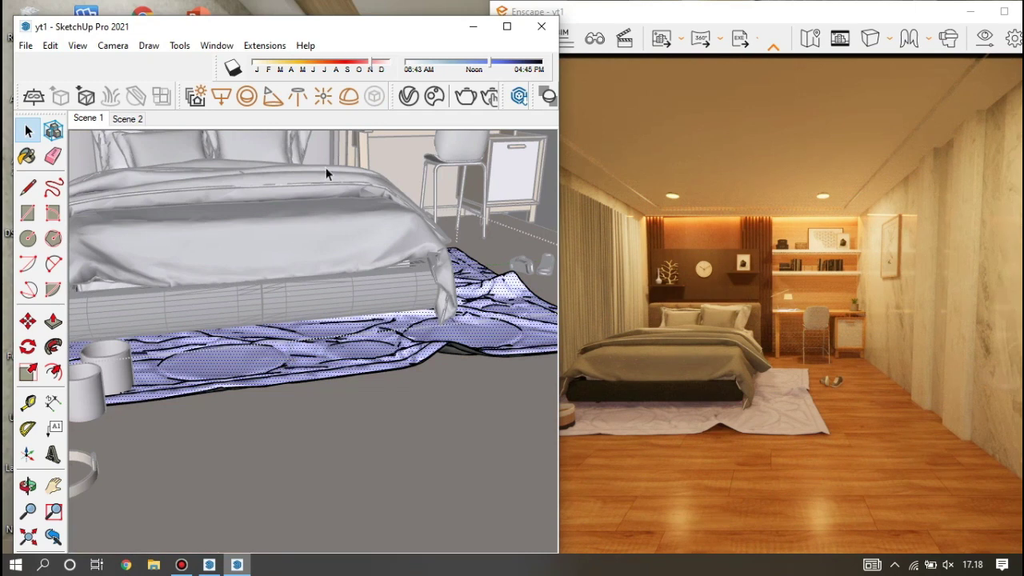
click(266, 46)
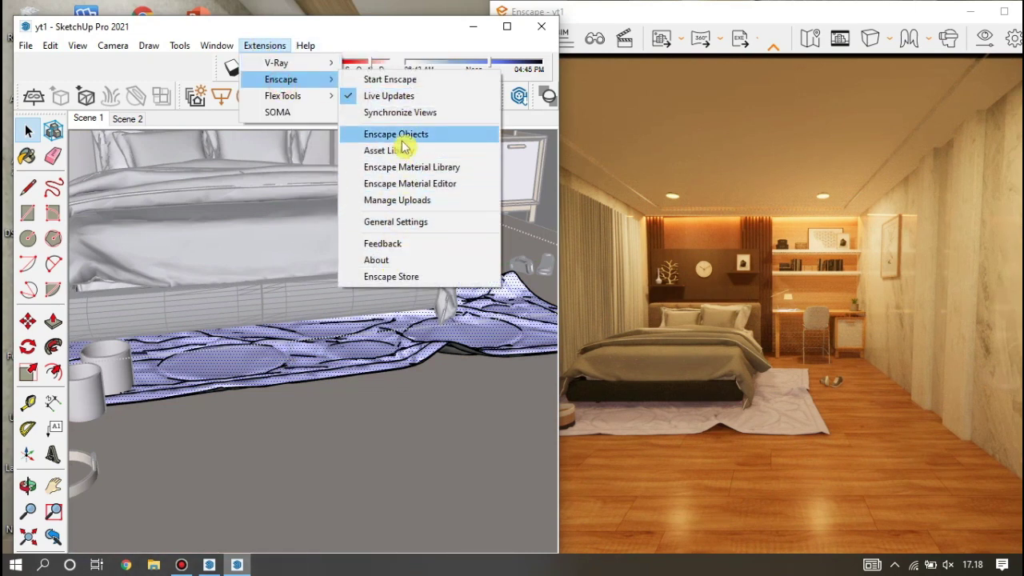
click(430, 185)
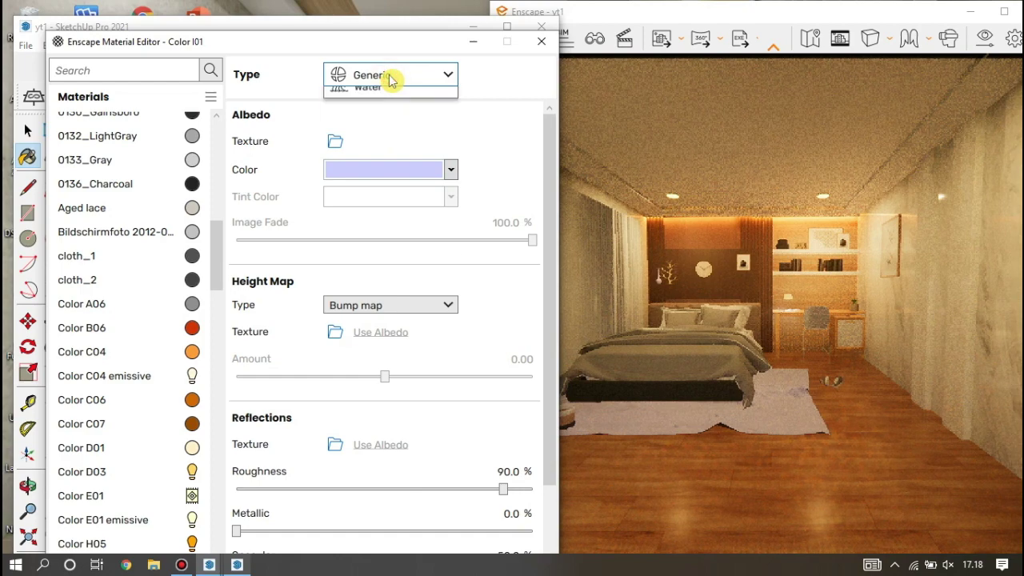
Step: Change the rug's Color I01 material type to Carpet and lower its height and variation
click(389, 77)
click(380, 135)
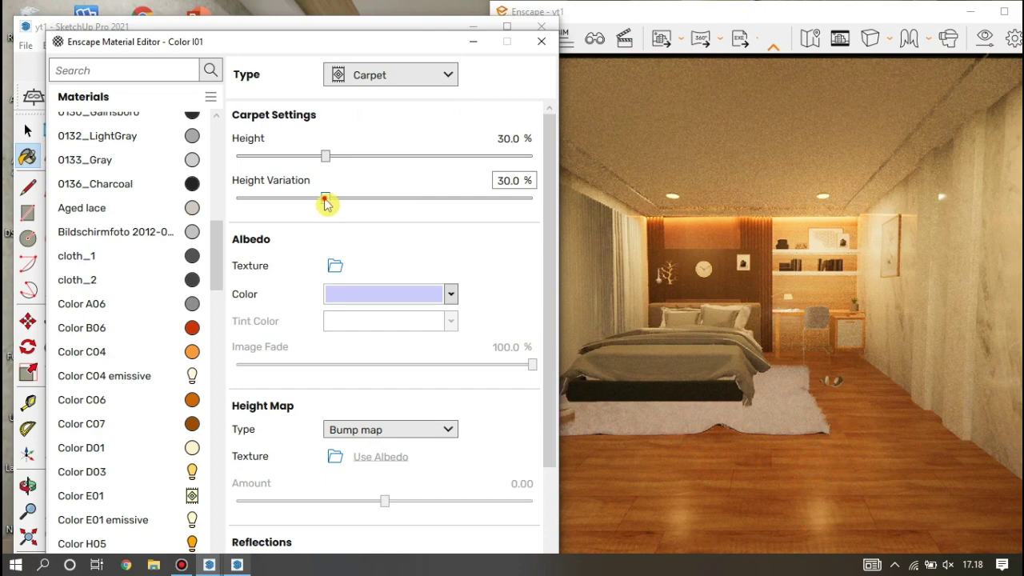
drag(326, 203, 274, 198)
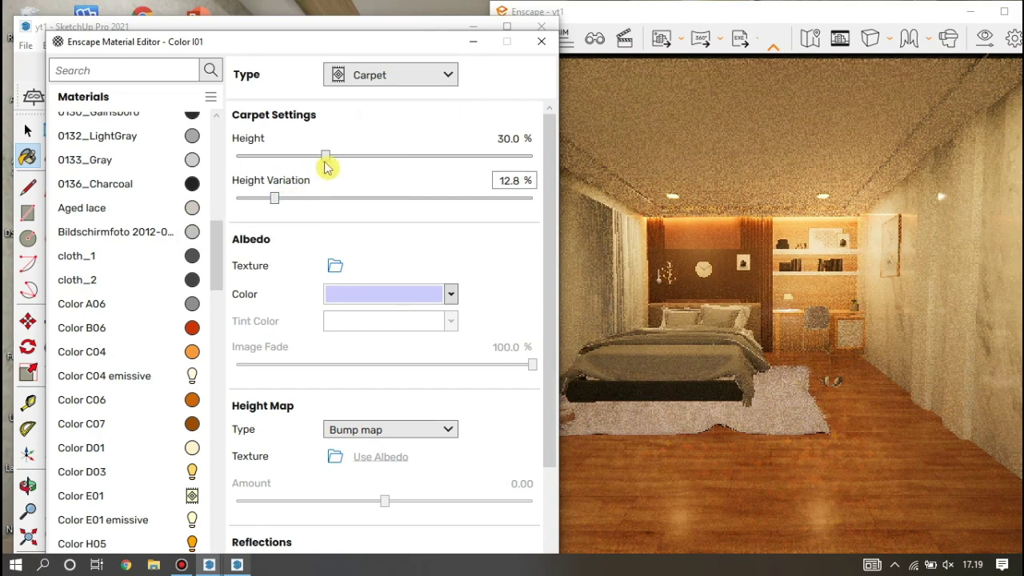
drag(326, 160, 279, 160)
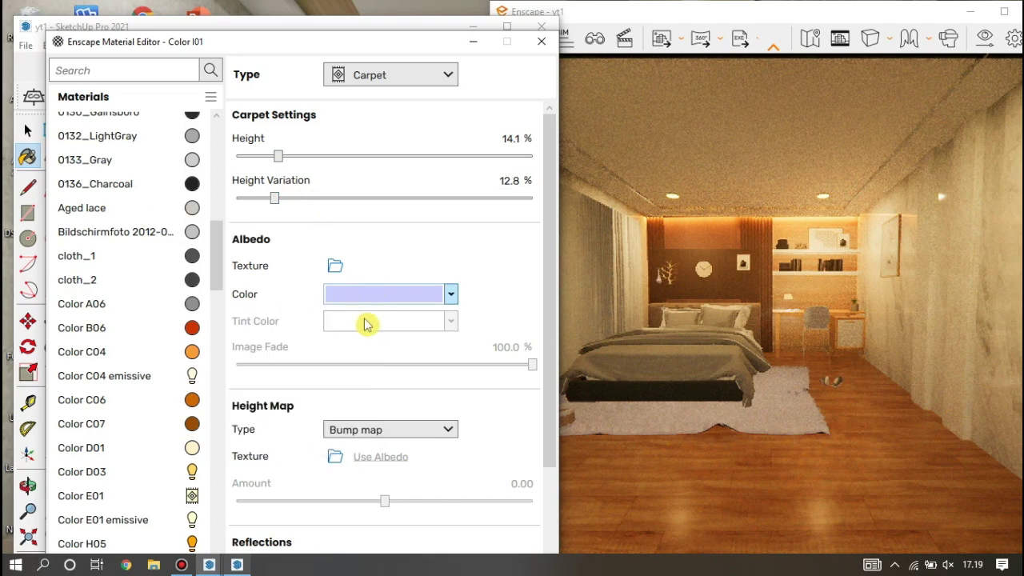
Step: Set carpet roughness to 32.8%, height variation to 49.0% and height to 29.7%, then close
scroll(364, 323, down, 1)
scroll(361, 326, down, 1)
scroll(366, 331, down, 1)
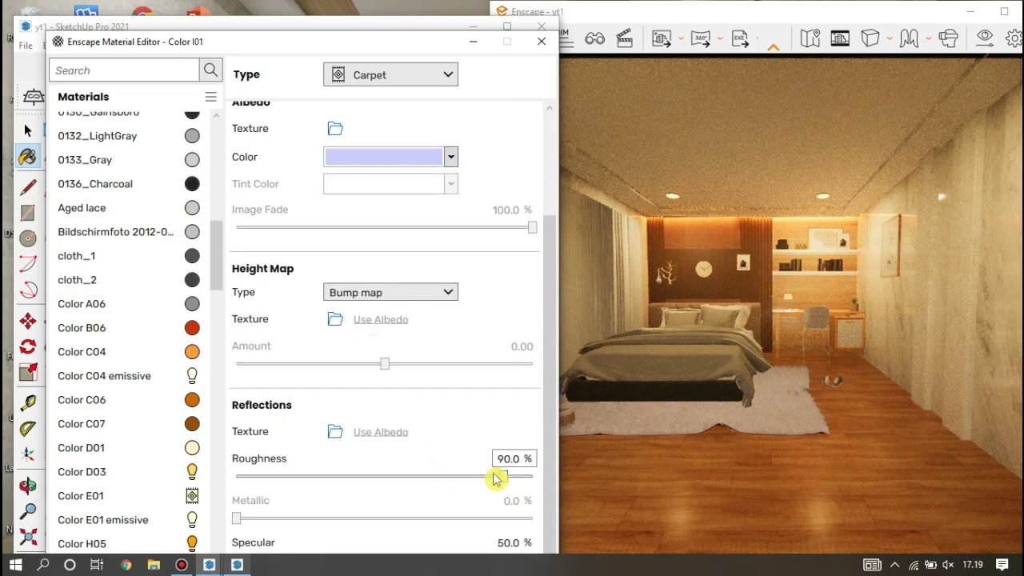
mouse_move(491, 478)
mouse_down()
mouse_move(245, 477)
mouse_move(260, 483)
mouse_up()
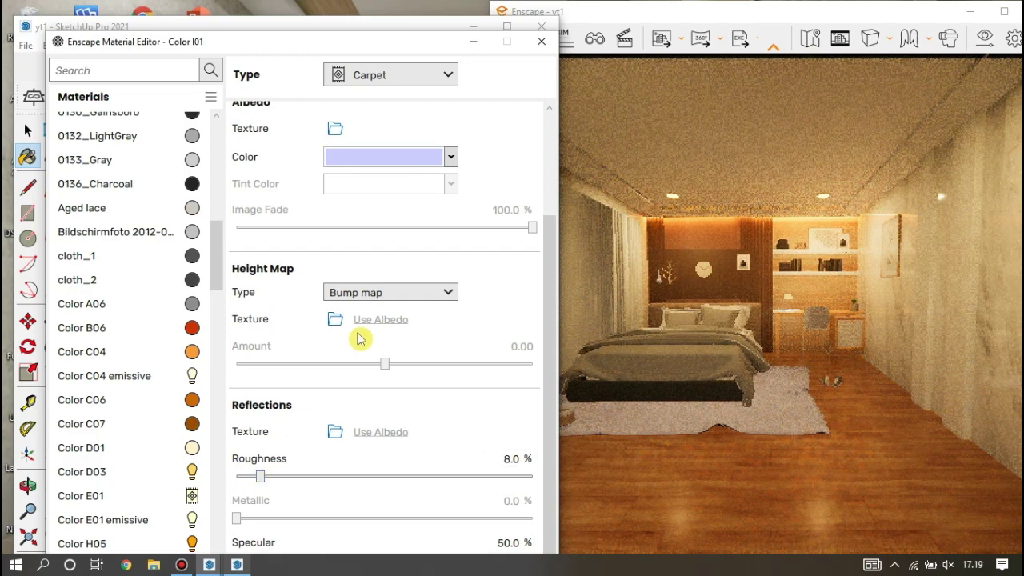
drag(266, 480, 342, 483)
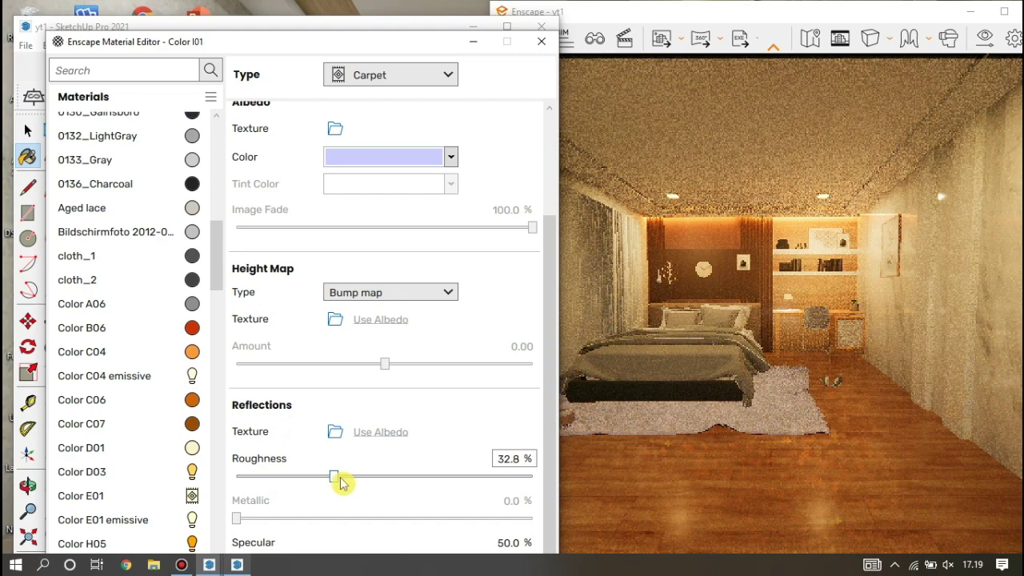
scroll(328, 240, up, 1)
scroll(312, 208, up, 3)
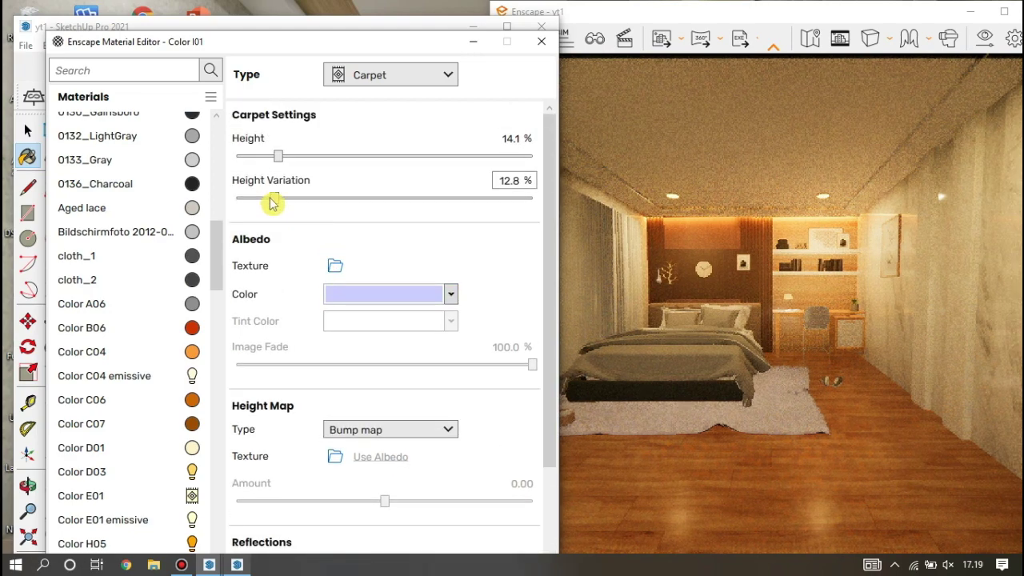
mouse_move(270, 200)
mouse_down()
mouse_move(525, 204)
mouse_move(424, 222)
mouse_move(385, 216)
mouse_up()
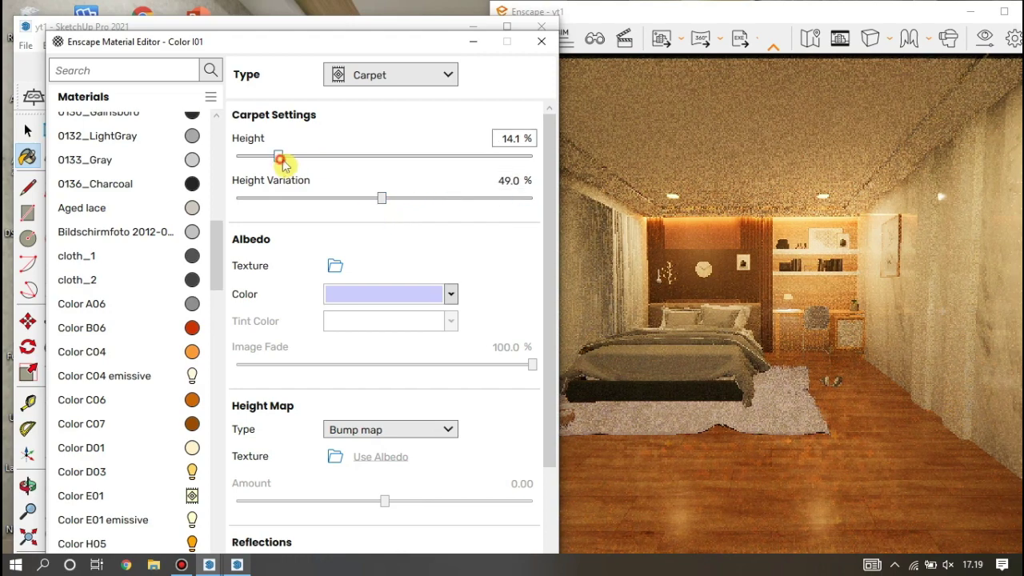
drag(280, 157, 482, 162)
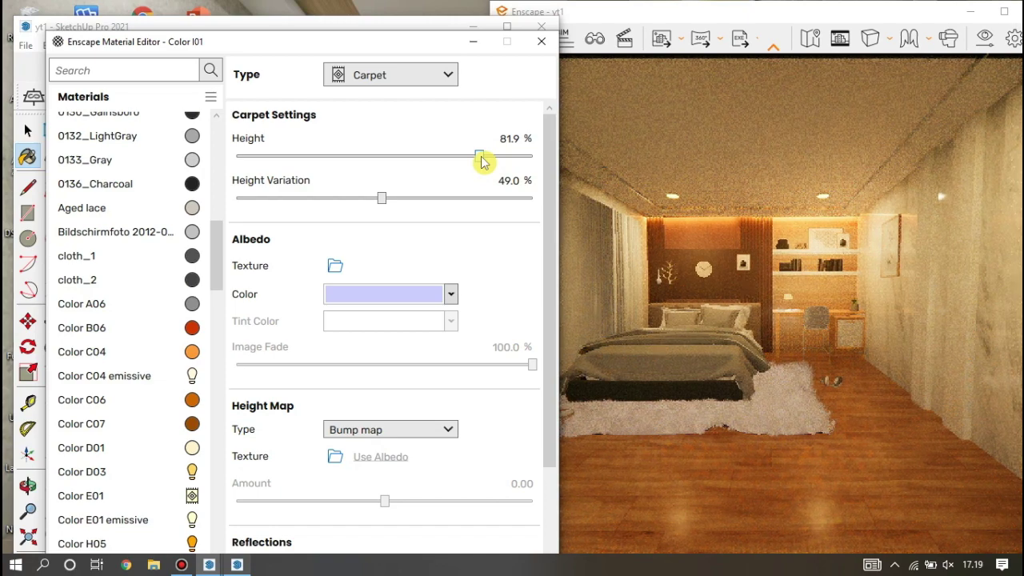
drag(473, 162, 328, 169)
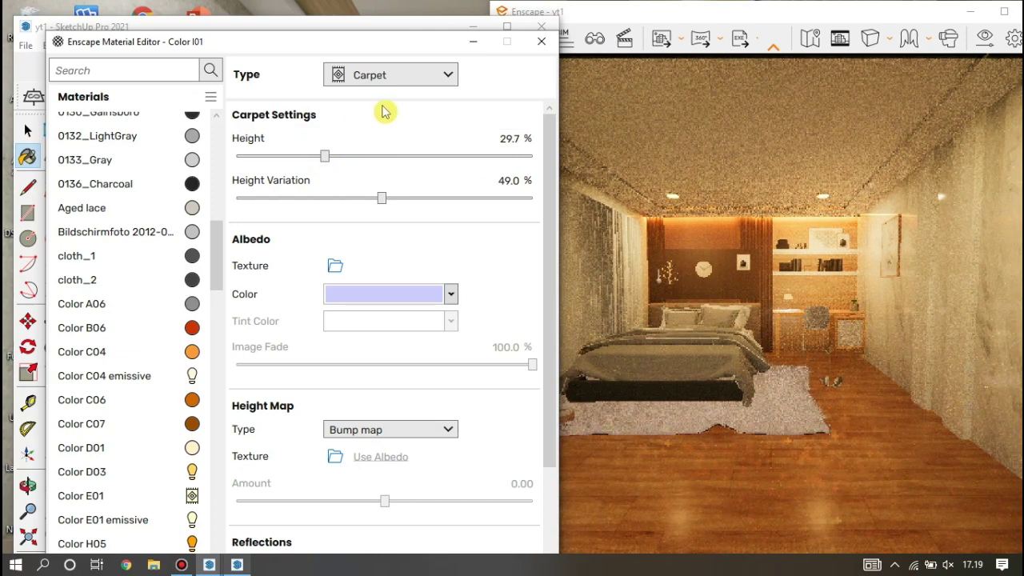
click(541, 46)
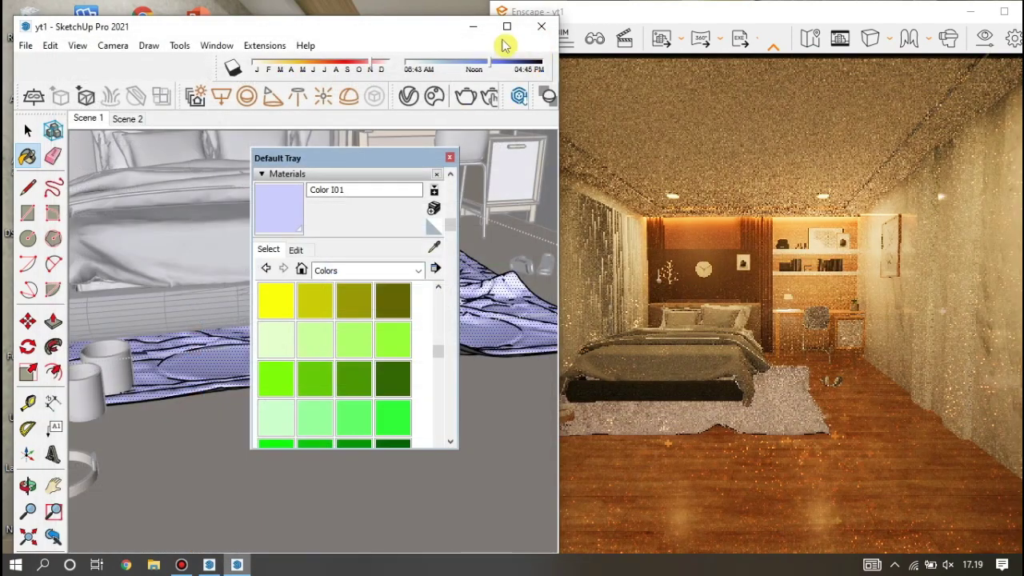
Step: Maximize the Enscape render and open Visual Settings as a floating window
click(1004, 12)
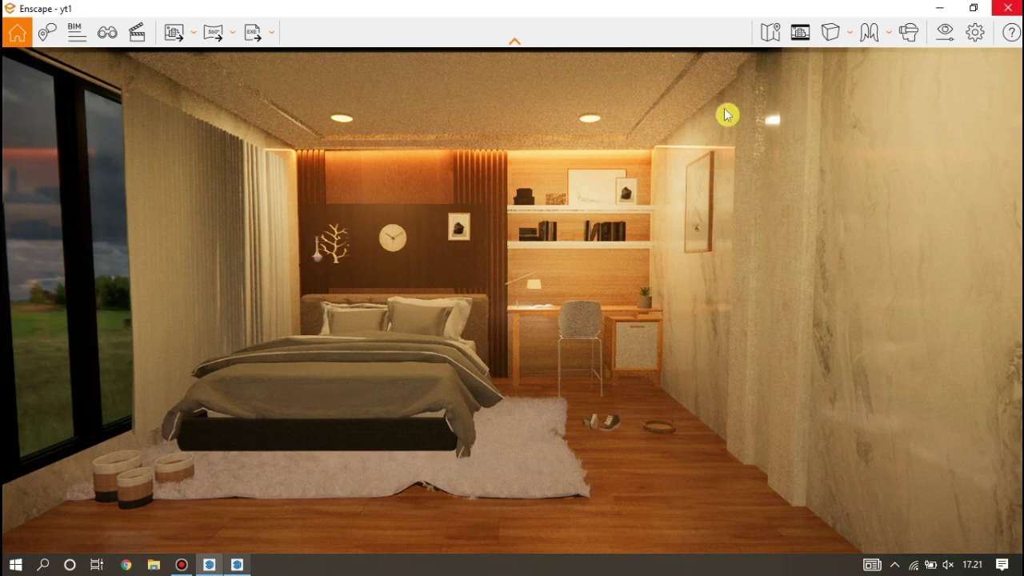
click(951, 37)
drag(755, 156, 805, 69)
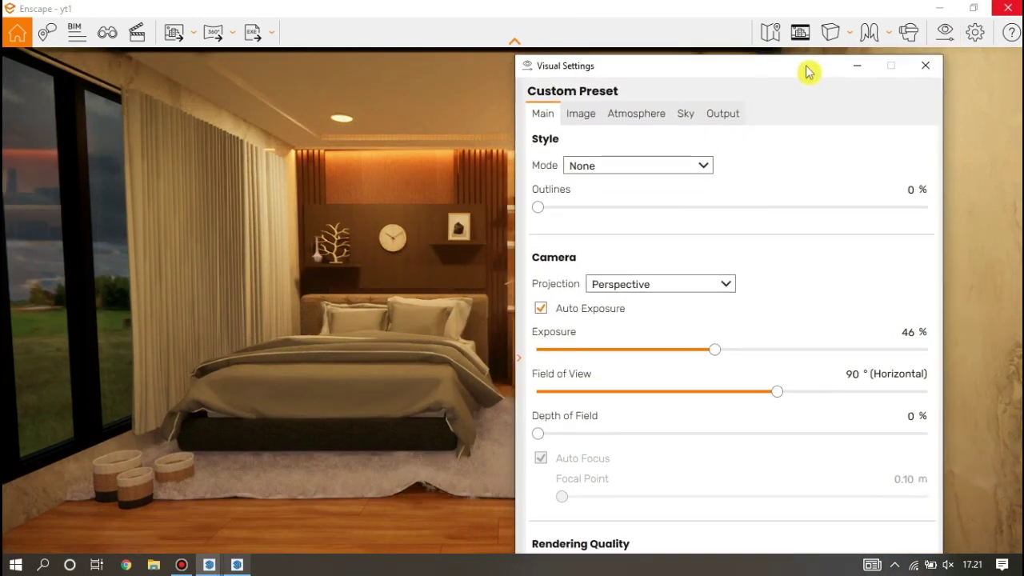
drag(688, 68, 817, 54)
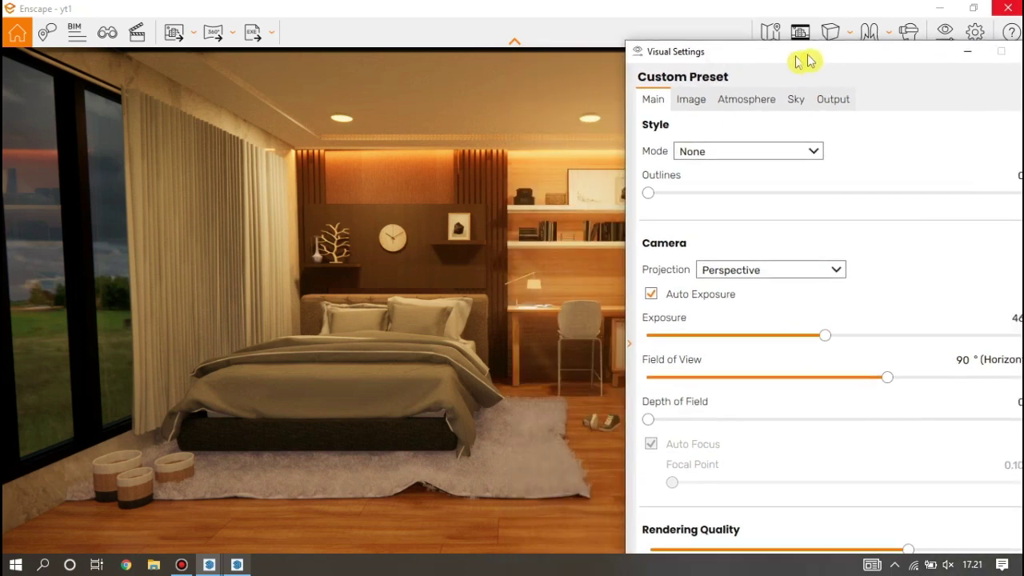
drag(844, 334, 897, 322)
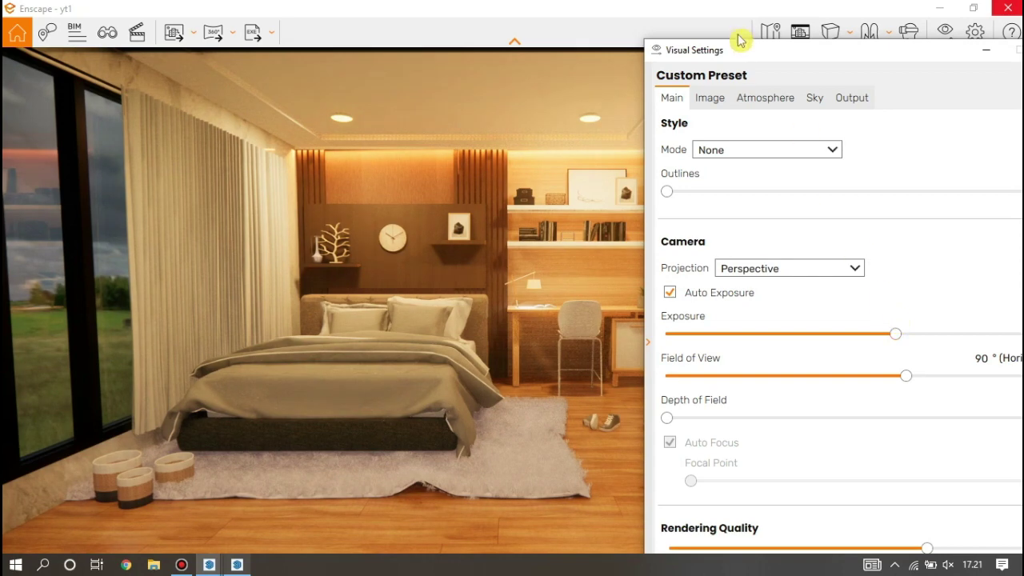
drag(748, 49, 616, 120)
Step: Set sky brightness to 0.52 Lux, main exposure to 49% and rendering quality to Ultra
click(614, 124)
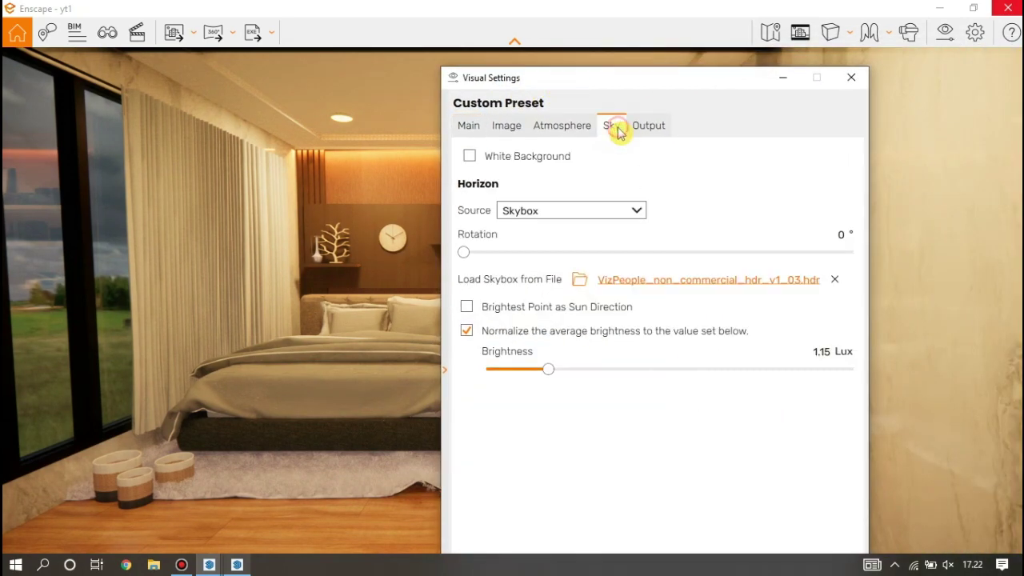
drag(528, 374, 529, 373)
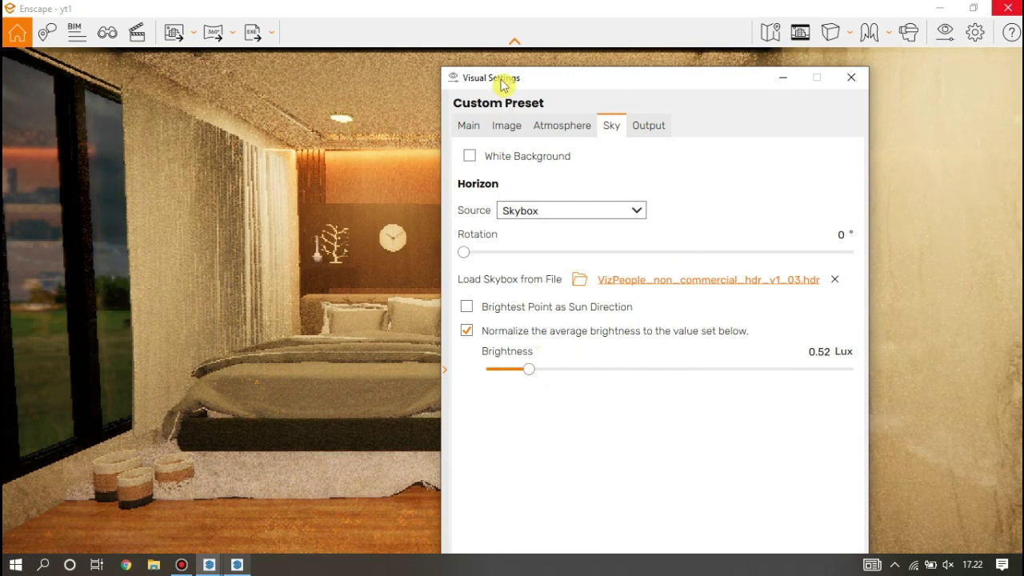
drag(502, 84, 770, 77)
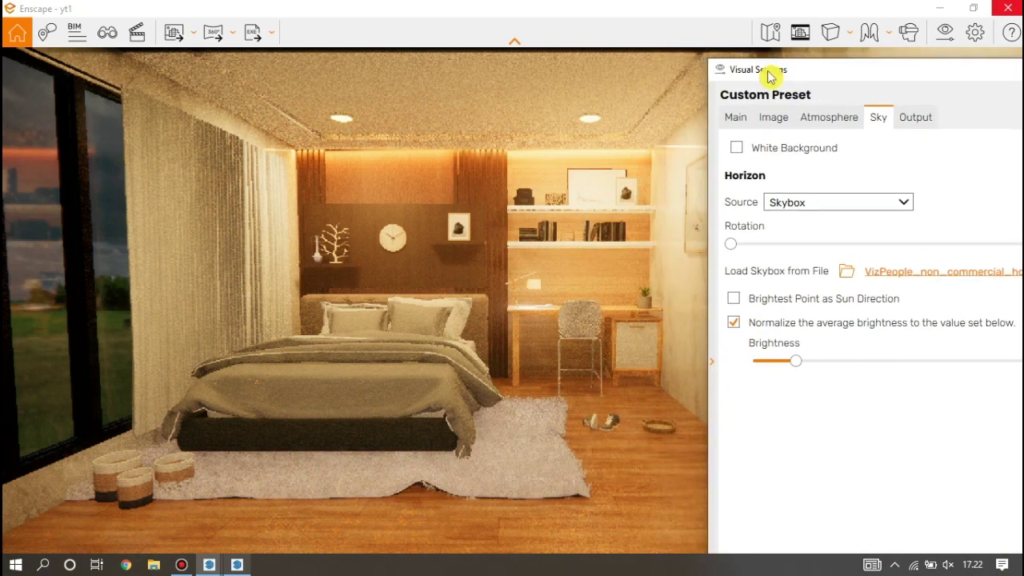
drag(772, 80, 658, 63)
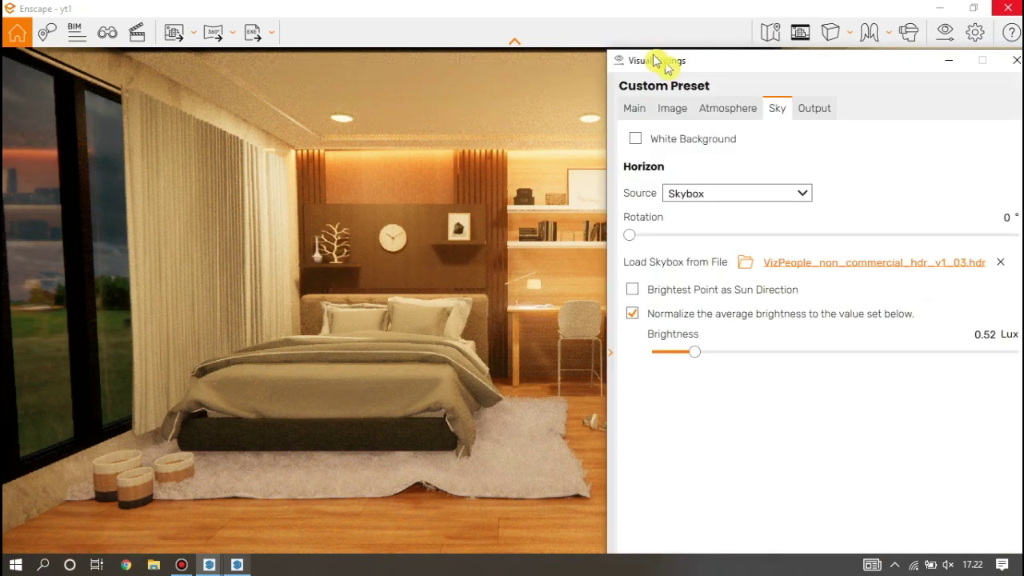
click(622, 102)
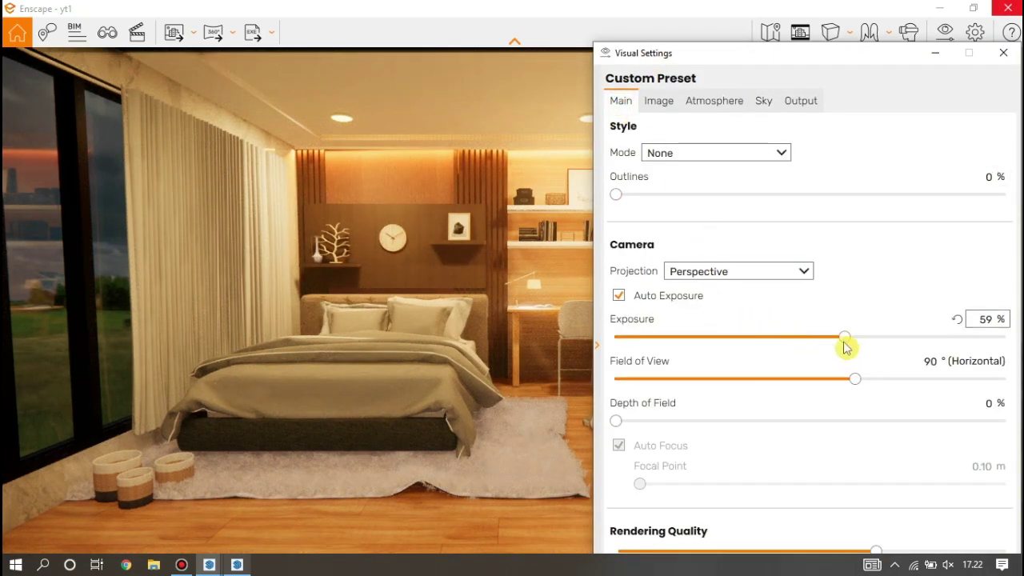
mouse_move(846, 342)
mouse_down()
mouse_move(773, 344)
mouse_move(810, 346)
mouse_up()
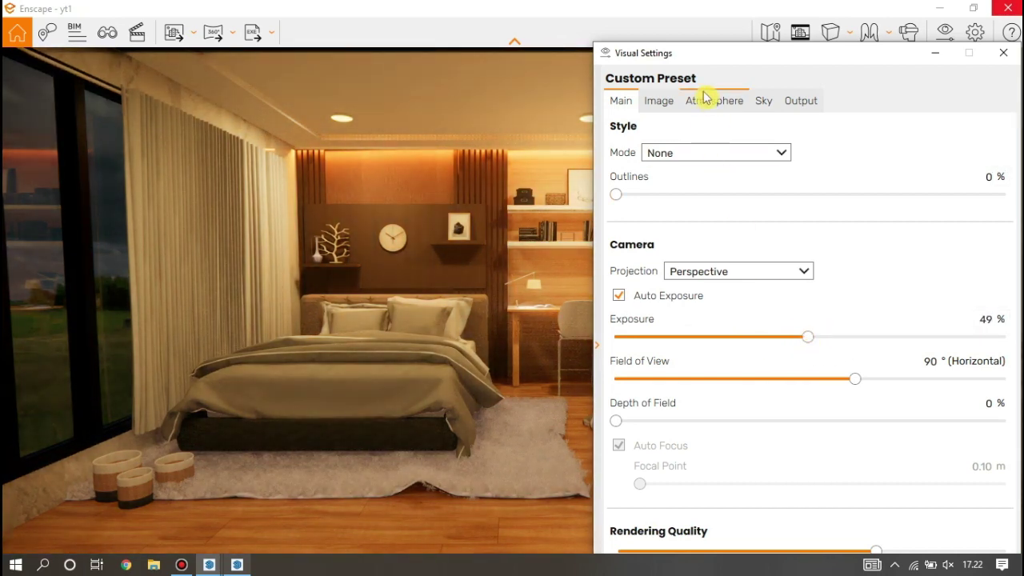
drag(704, 56, 612, 30)
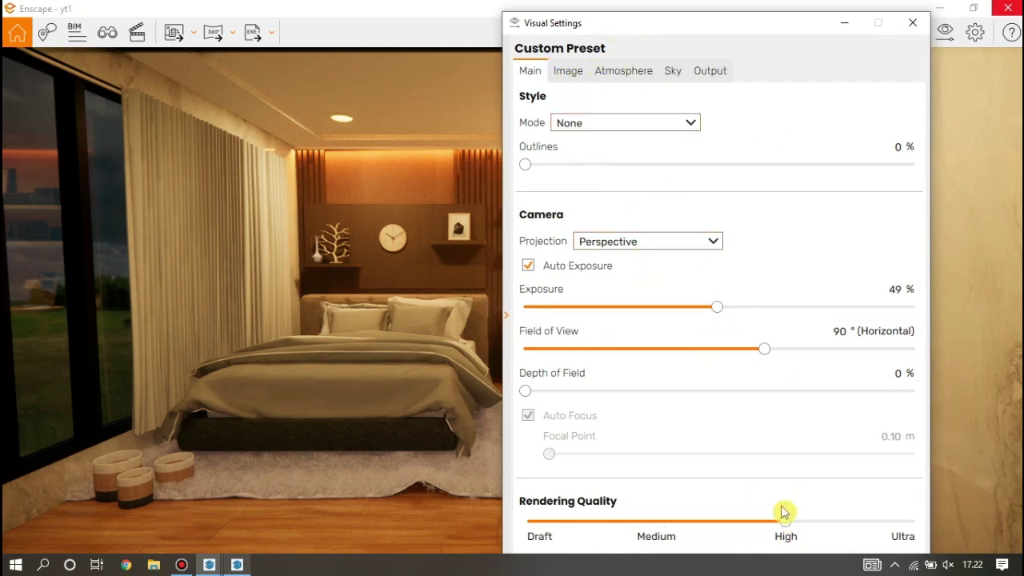
mouse_move(787, 521)
mouse_down()
mouse_move(877, 524)
mouse_move(830, 533)
mouse_up()
Step: Set highlights to 15% and colour temperature to 7,461 K in the Image settings
click(581, 73)
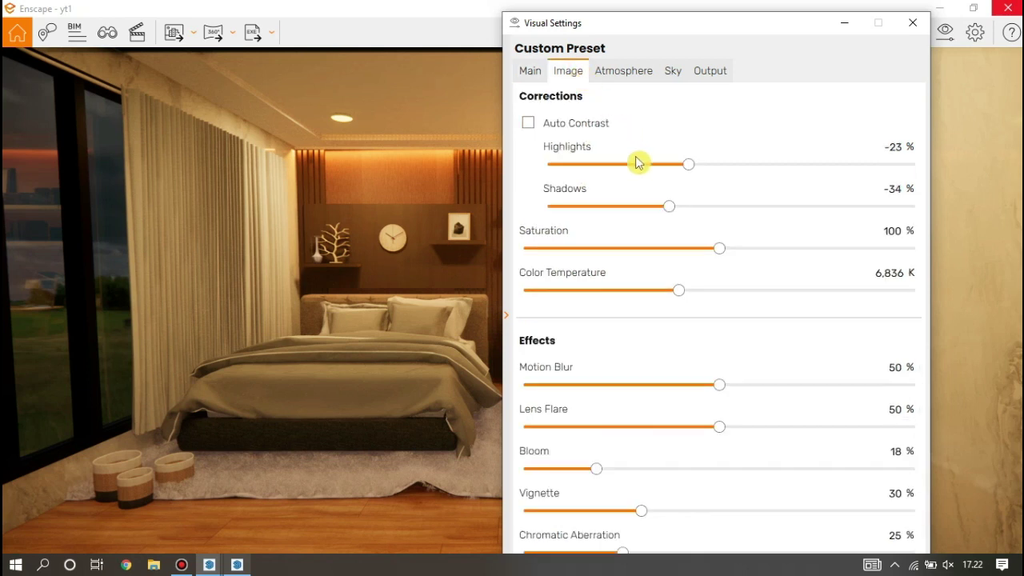
mouse_move(717, 158)
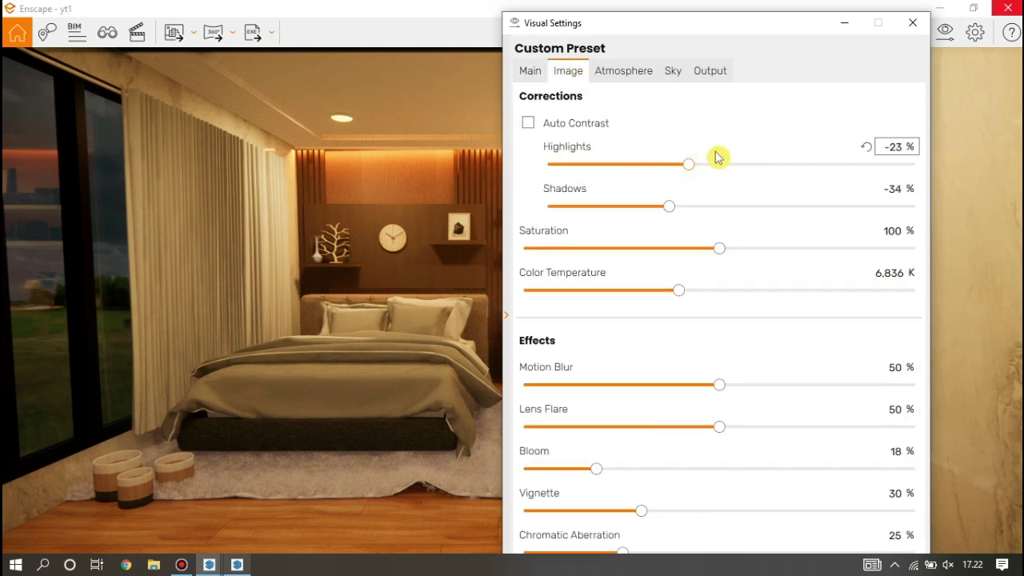
click(658, 36)
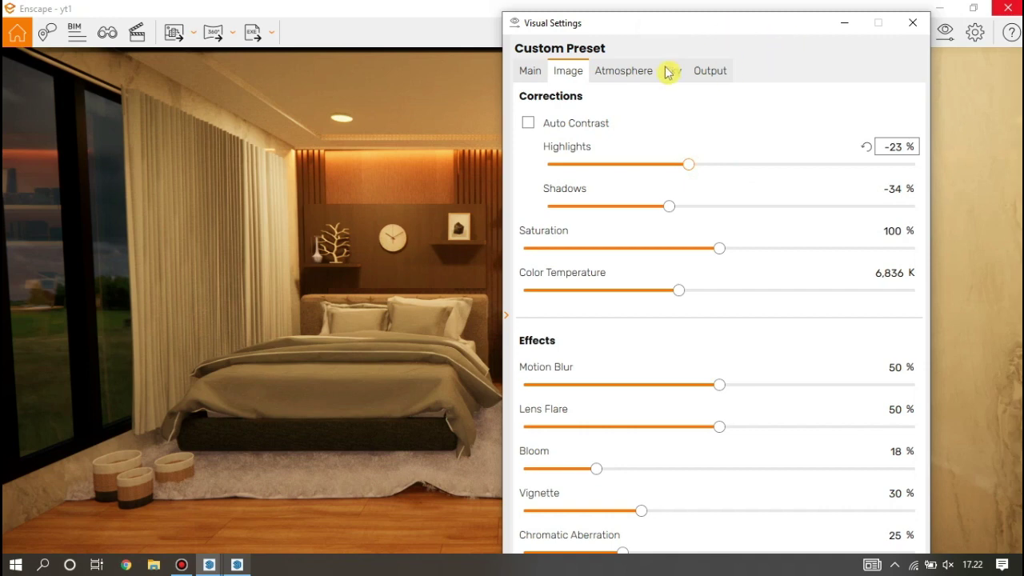
drag(661, 81, 661, 80)
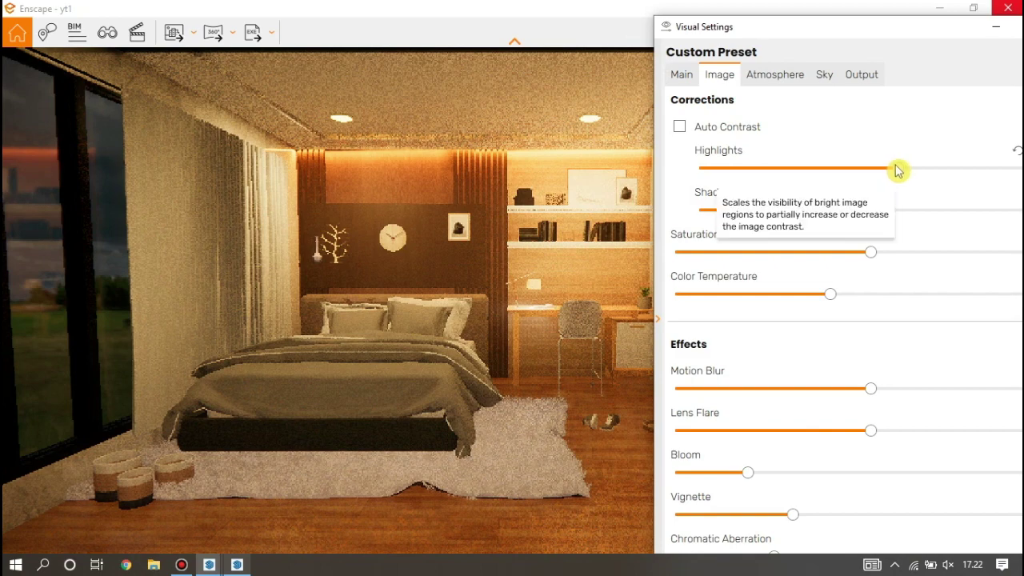
mouse_move(877, 172)
mouse_down()
mouse_move(731, 165)
mouse_move(908, 165)
mouse_move(876, 168)
mouse_up()
drag(791, 174, 777, 172)
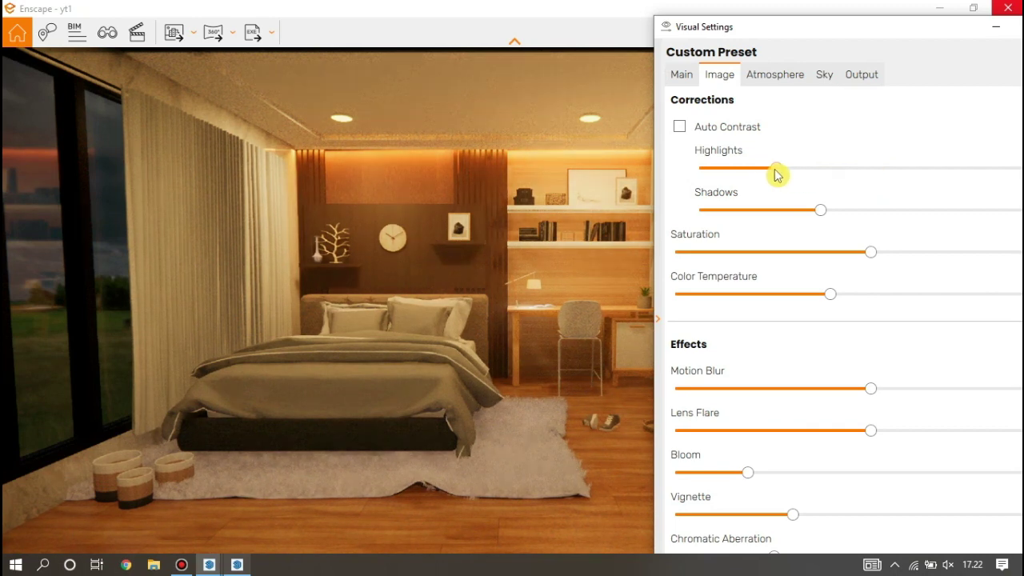
mouse_move(830, 297)
mouse_down()
mouse_move(747, 297)
mouse_move(980, 305)
mouse_up()
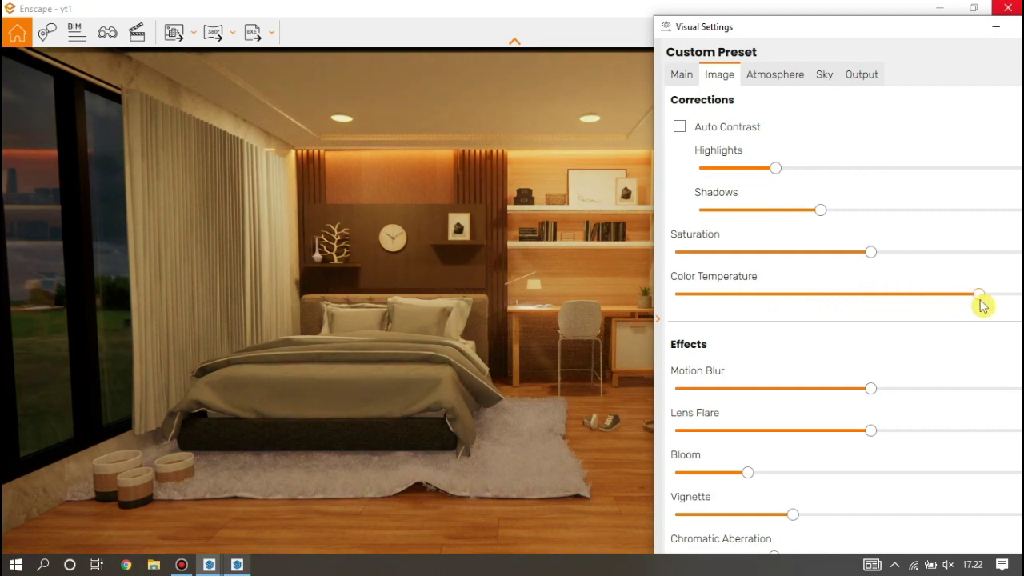
mouse_move(982, 305)
mouse_down()
mouse_move(1015, 298)
mouse_move(854, 306)
mouse_up()
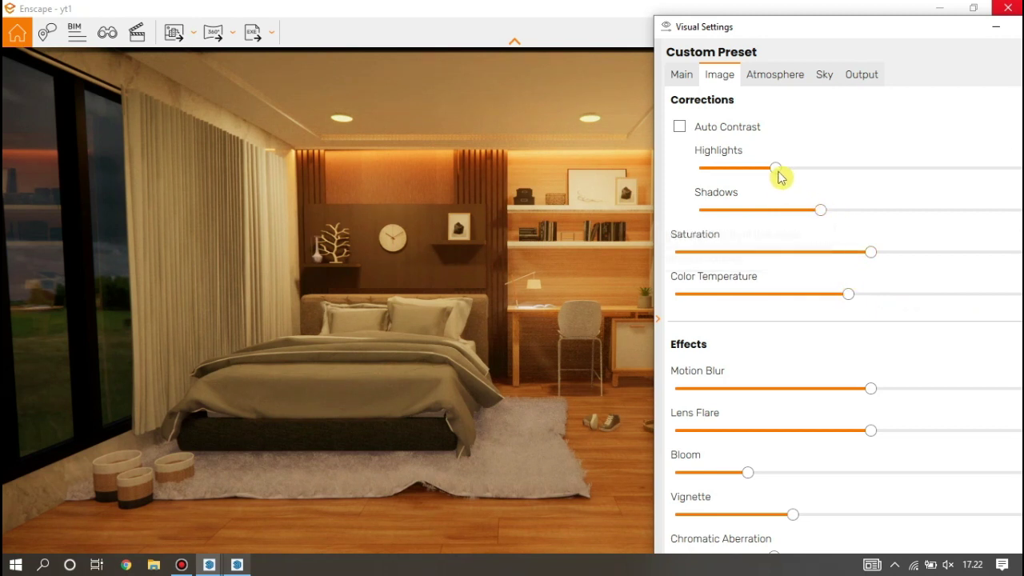
drag(776, 170, 917, 166)
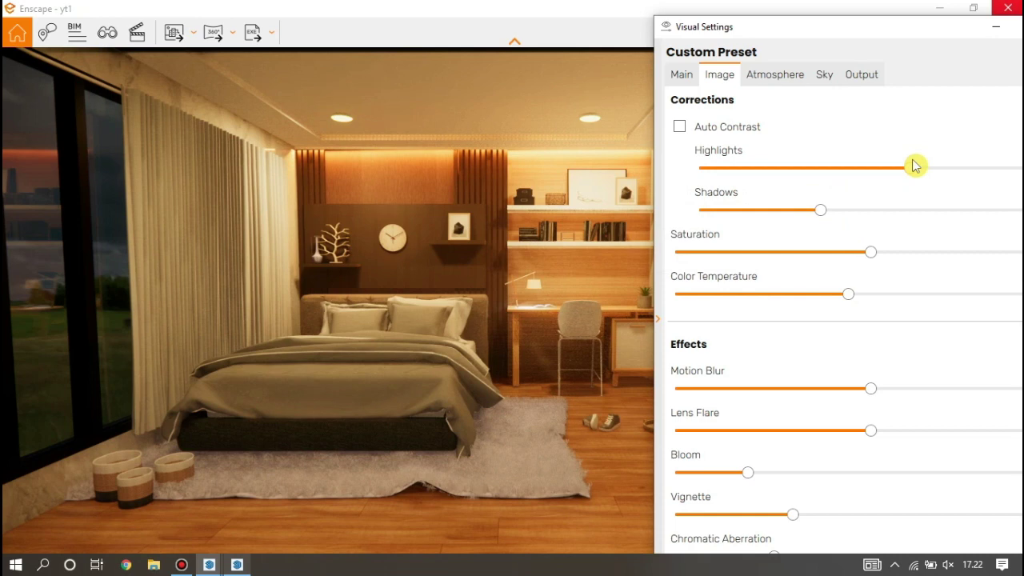
Step: Set motion blur to 72%, vignette to 34% and raise the chromatic aberration
drag(871, 390, 653, 390)
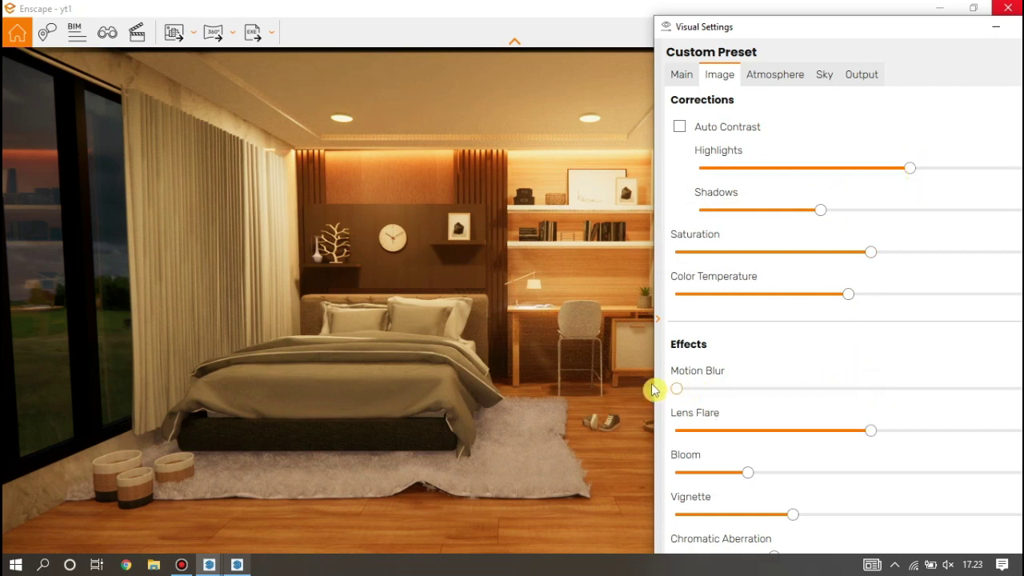
drag(653, 385, 961, 384)
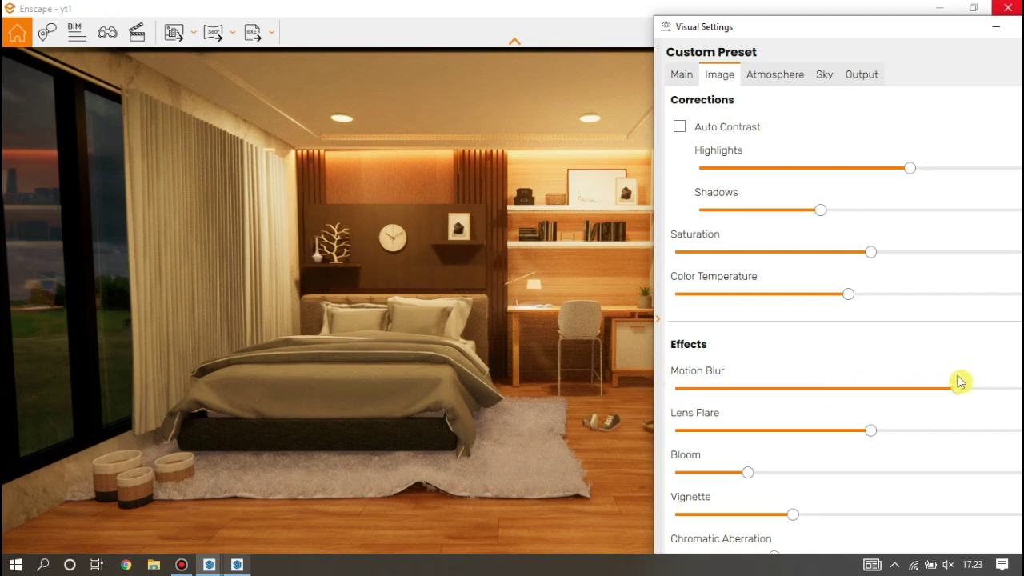
mouse_move(751, 30)
mouse_down()
mouse_move(918, 54)
mouse_move(598, 41)
mouse_up()
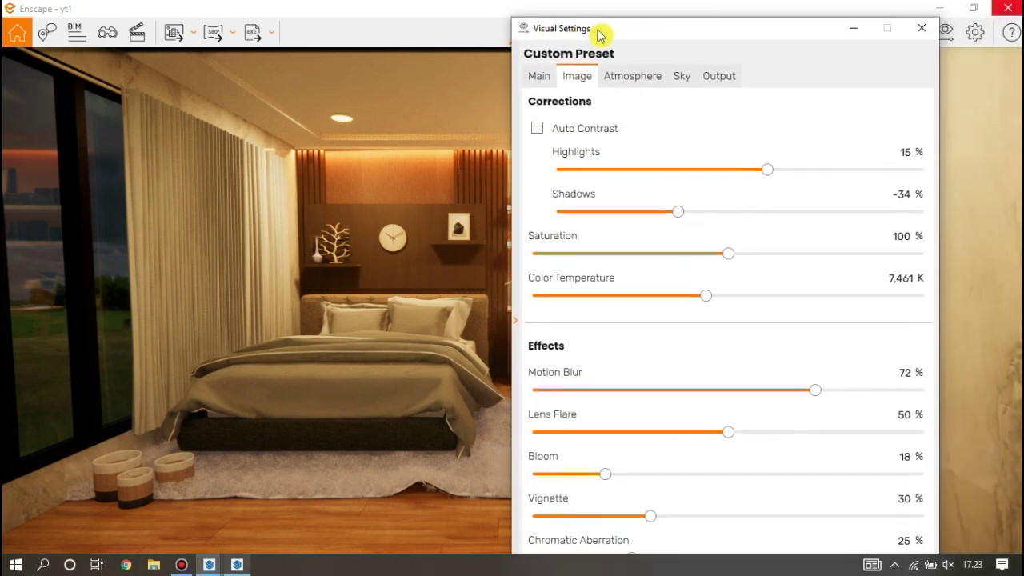
mouse_move(613, 508)
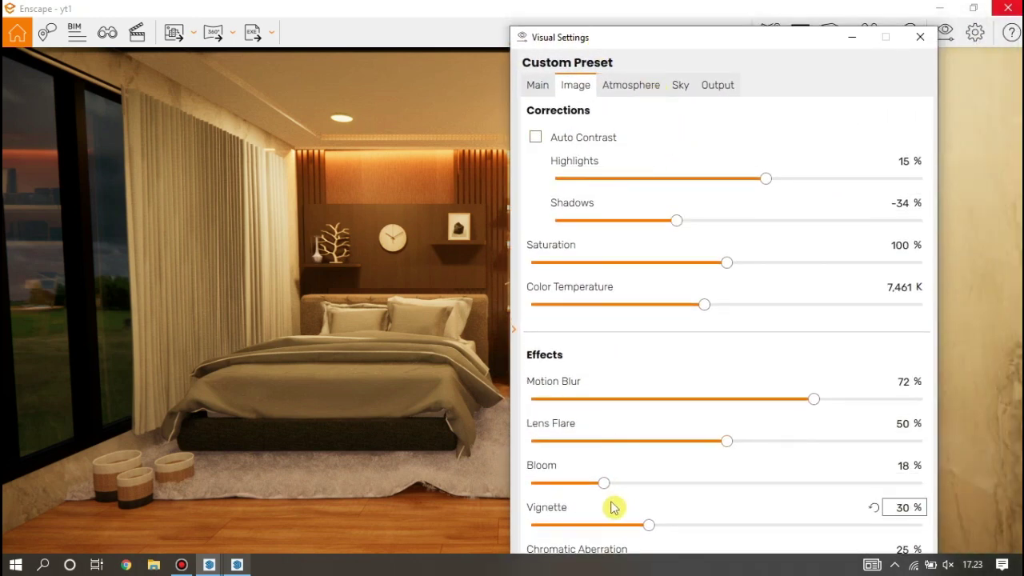
mouse_move(651, 527)
mouse_down()
mouse_move(760, 525)
mouse_move(670, 524)
mouse_up()
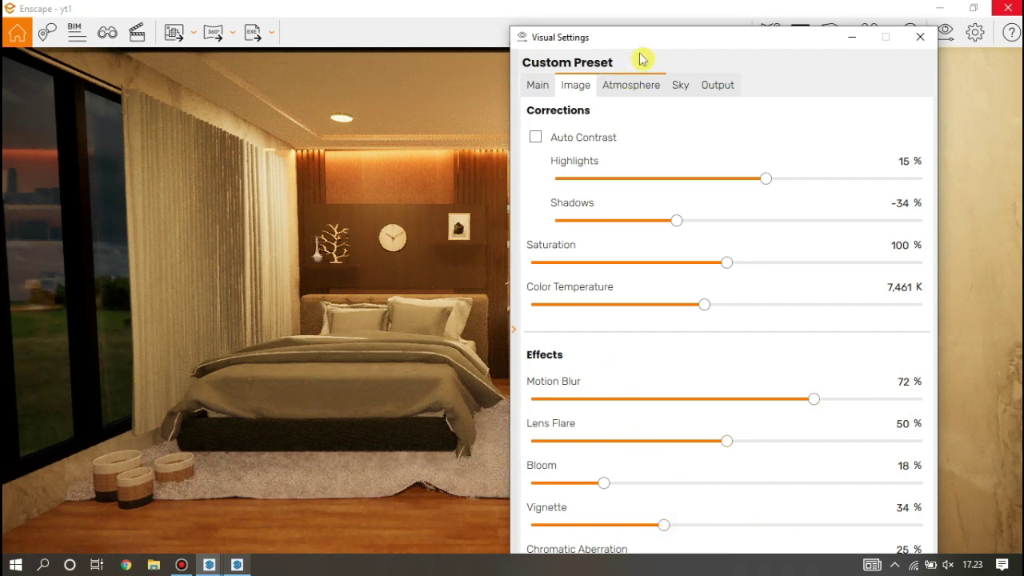
drag(647, 40, 633, 14)
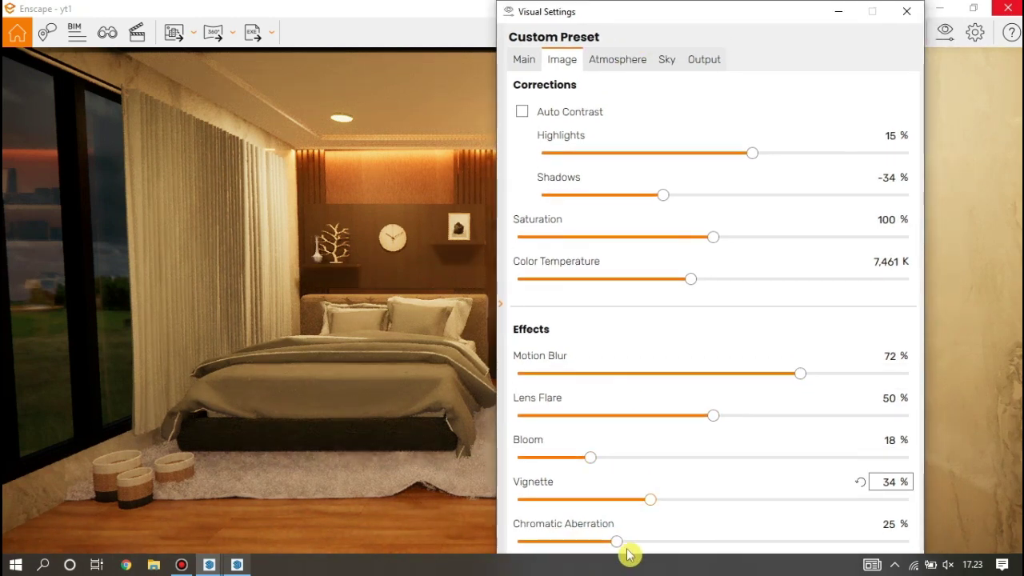
mouse_move(617, 542)
mouse_down()
mouse_move(822, 540)
mouse_move(599, 540)
mouse_move(629, 540)
mouse_up()
mouse_move(624, 23)
mouse_down()
mouse_move(654, 53)
mouse_move(923, 64)
mouse_move(937, 251)
mouse_move(907, 376)
mouse_move(723, 453)
mouse_move(713, 320)
mouse_move(594, 121)
mouse_up()
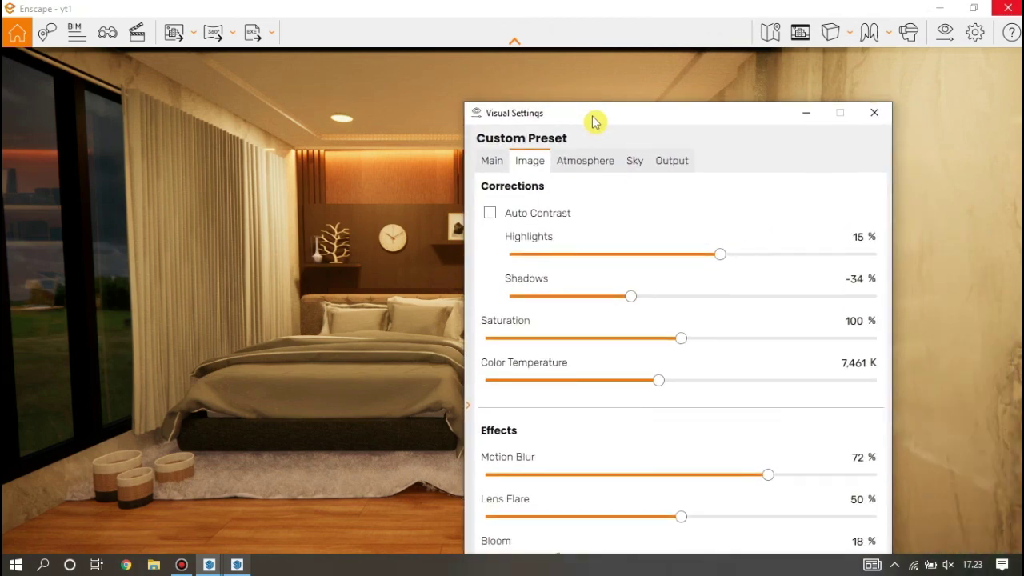
Step: Close Visual Settings, shift the camera slightly sideways and save the bedroom render as a PNG
click(874, 112)
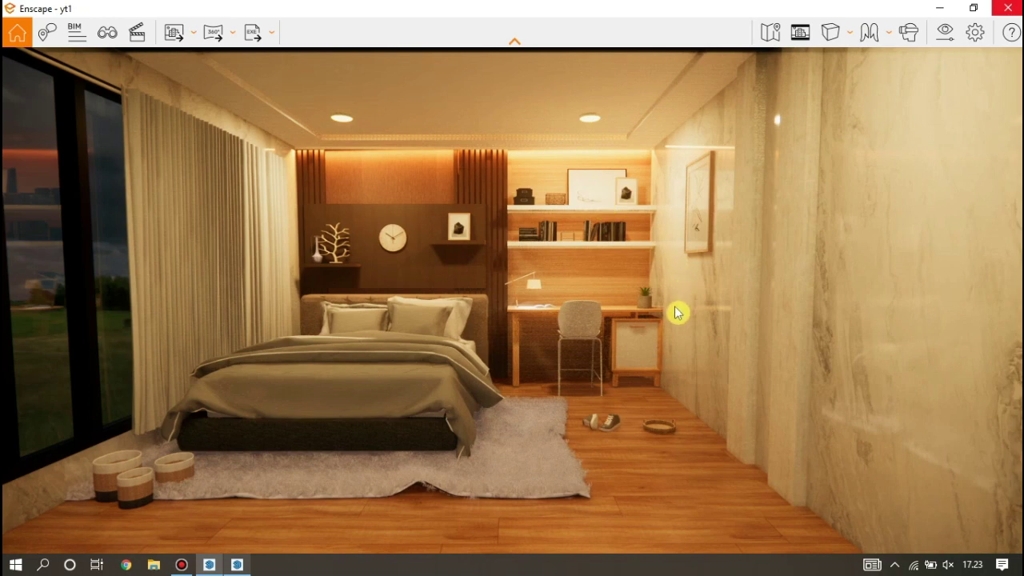
key(d)
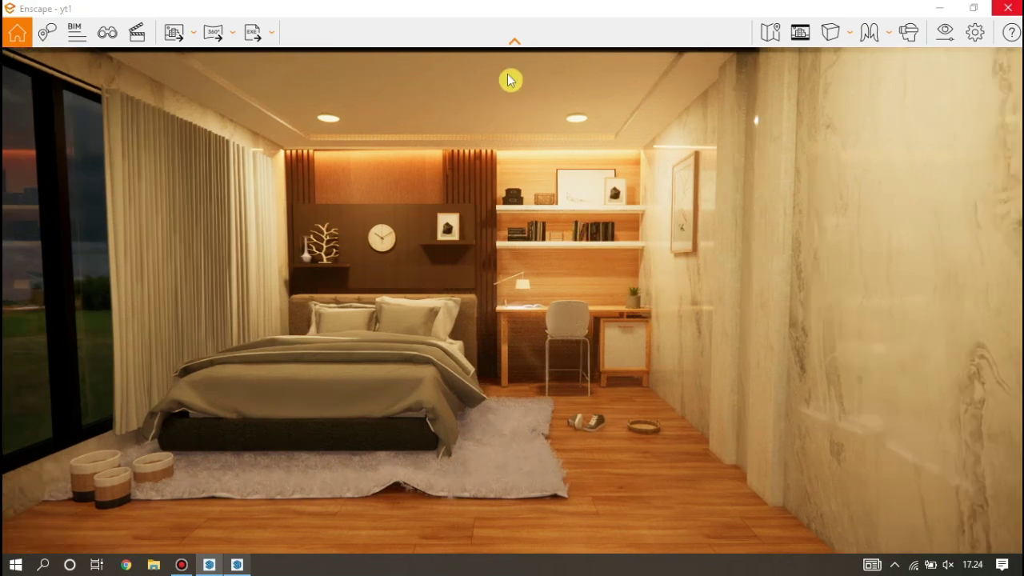
click(170, 36)
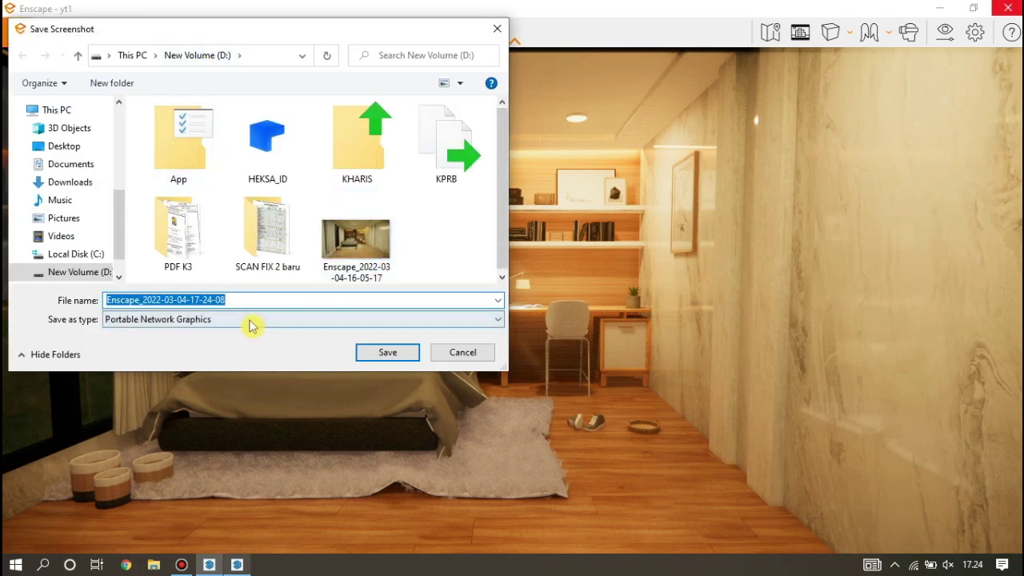
click(382, 353)
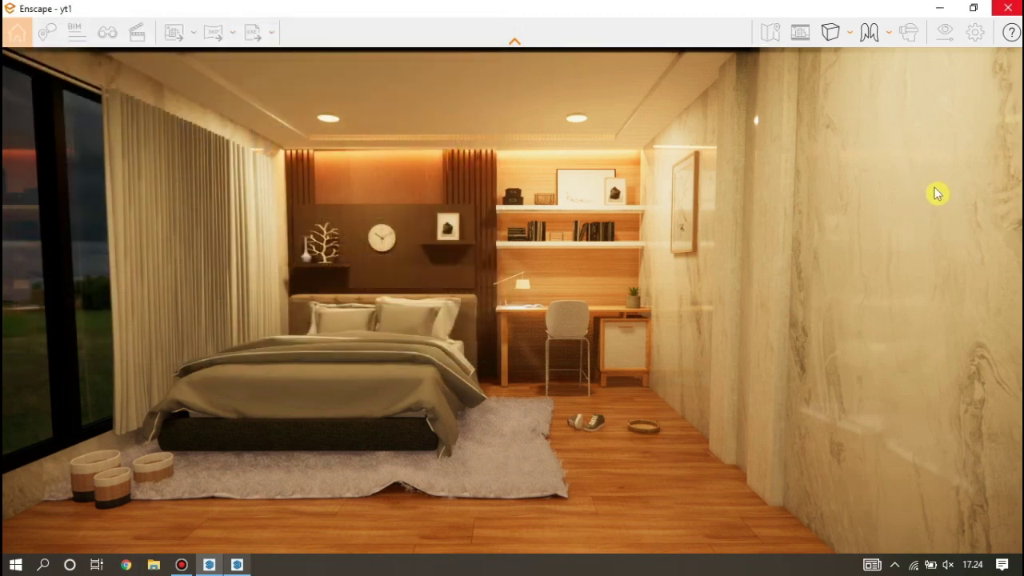